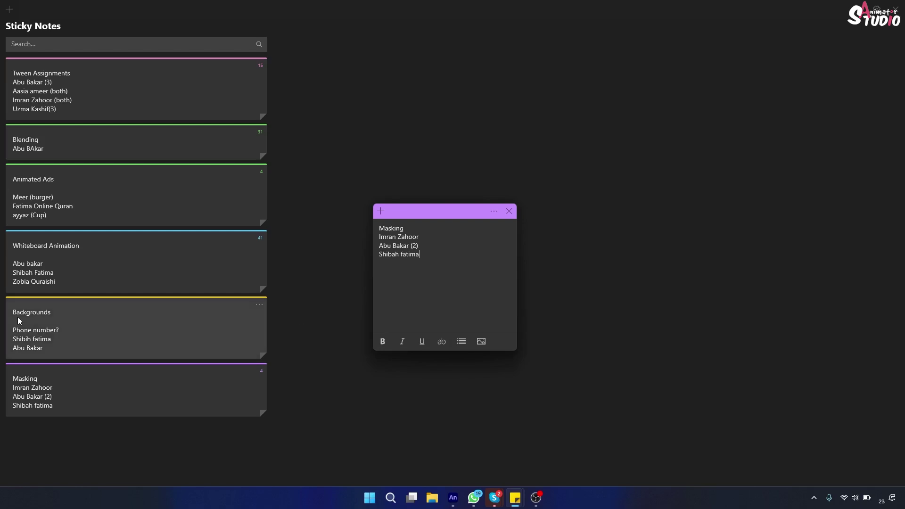
Step: Open the Blending note and place it in the empty area beside the notes list
double_click(74, 147)
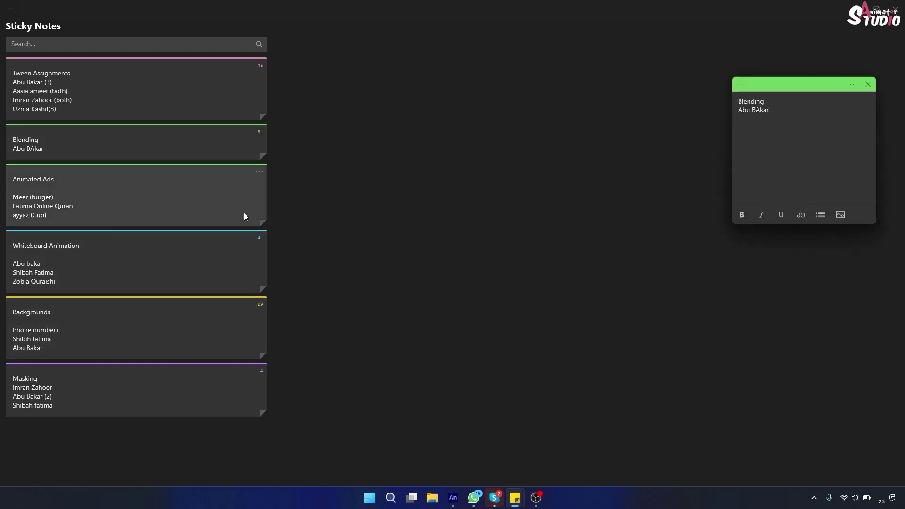
drag(755, 88, 530, 125)
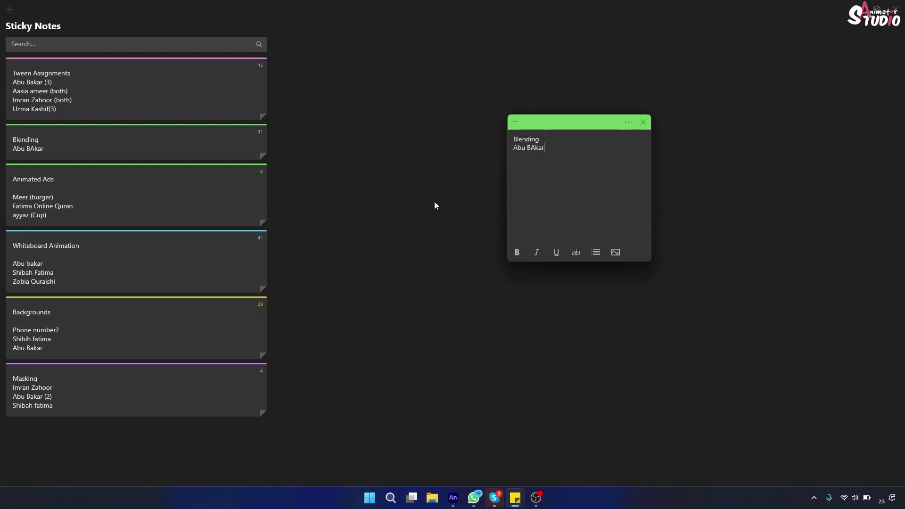
click(324, 215)
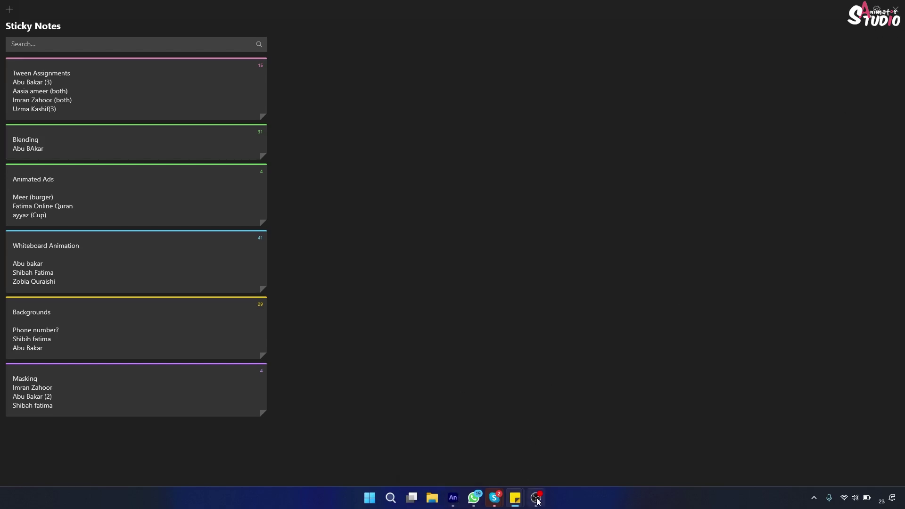
Step: Switch to Adobe Animate, fit the stage in the window and shrink the timeline to give the stage more room
mouse_move(508, 506)
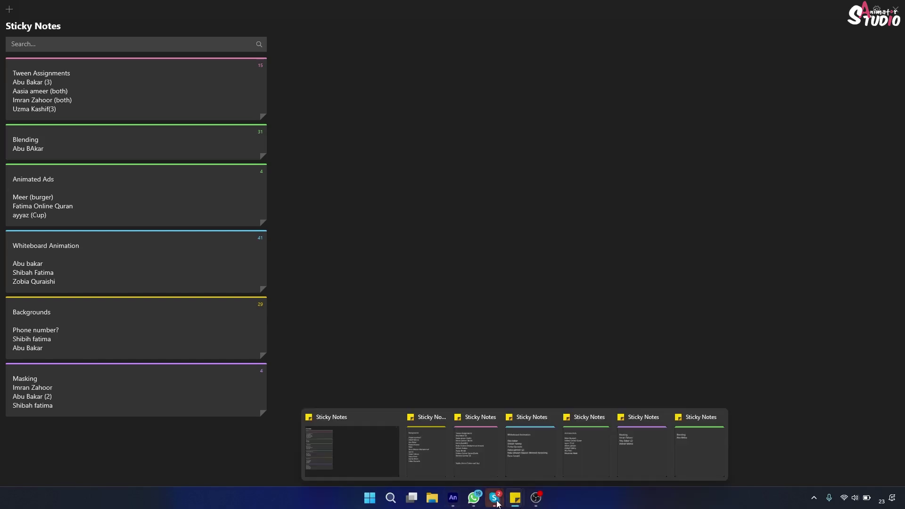
click(452, 501)
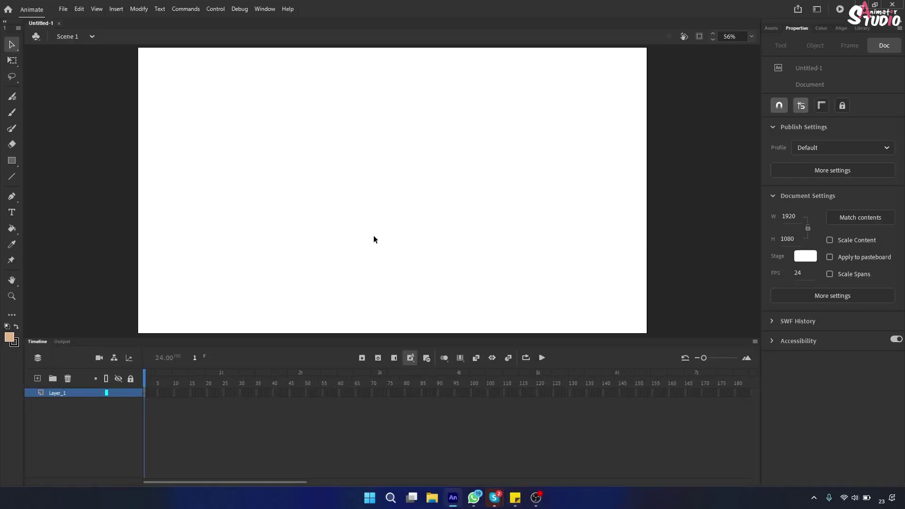
click(755, 35)
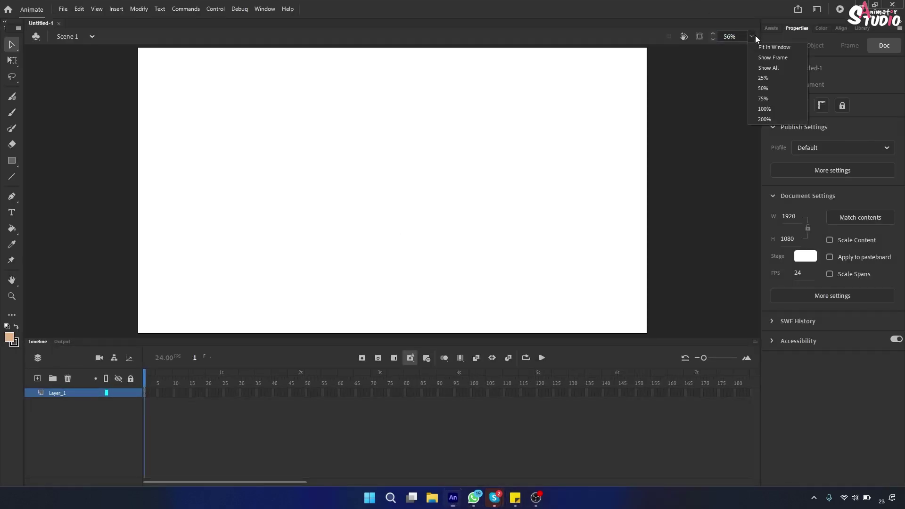
click(756, 44)
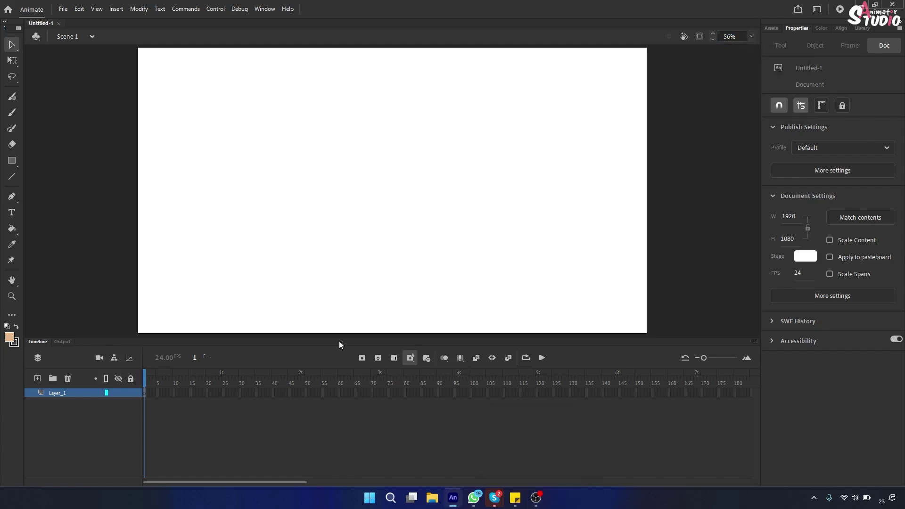
drag(343, 338, 342, 393)
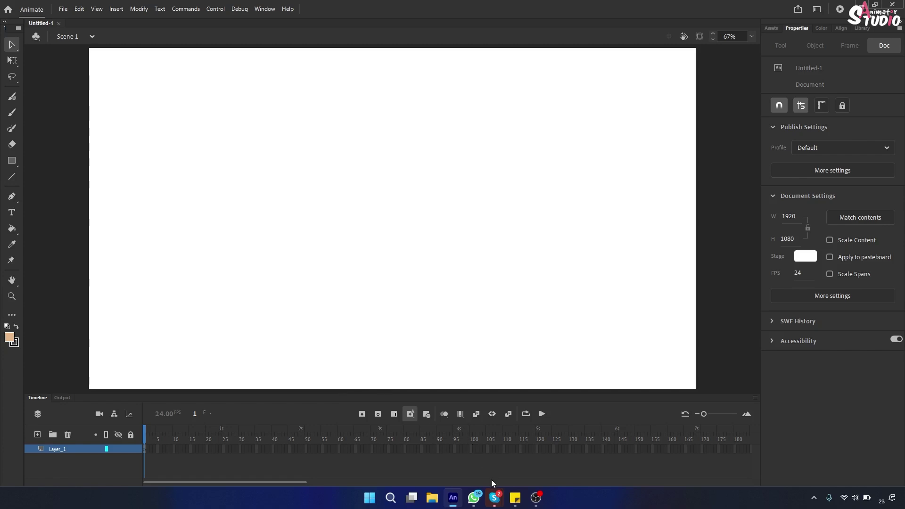
Step: Check the participants in the Skype meeting, then minimize the call window to return to Animate
mouse_move(495, 497)
click(470, 471)
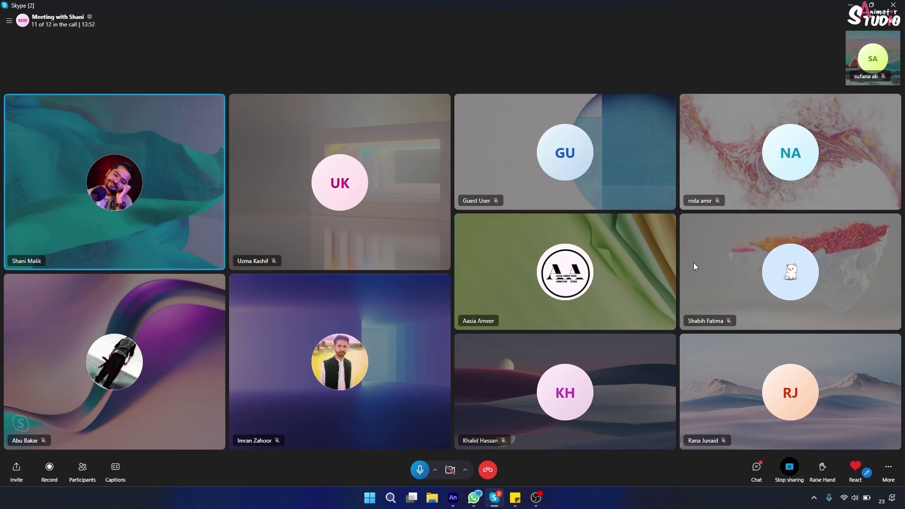
click(848, 5)
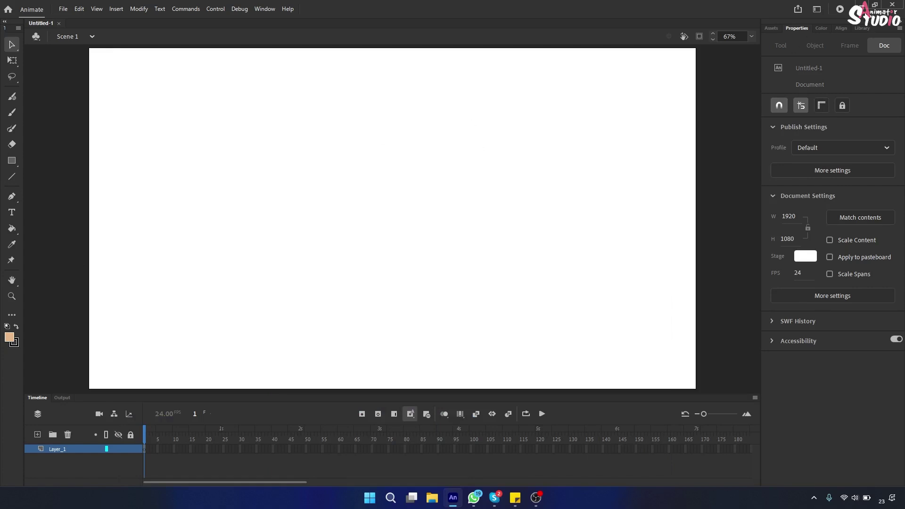
Step: Switch to Sticky Notes and close the notes list window to reach the desktop
key(alt+Tab)
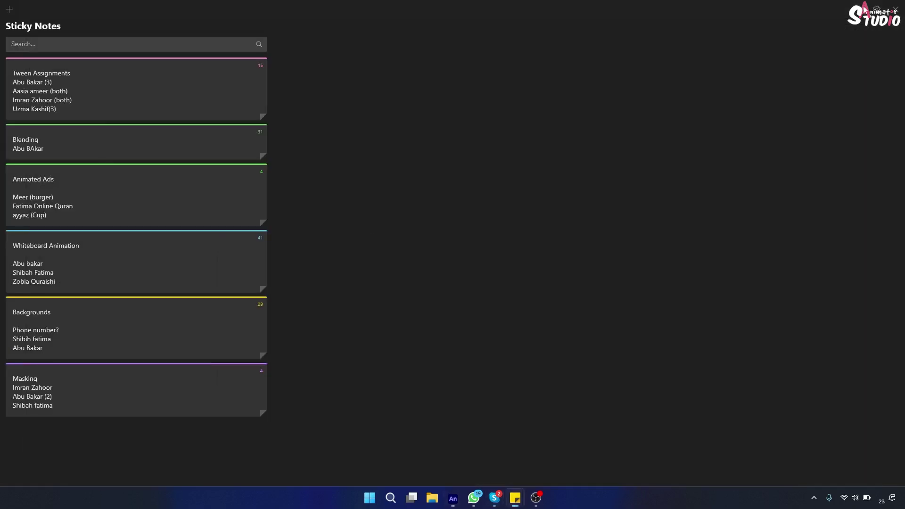
click(895, 9)
click(217, 231)
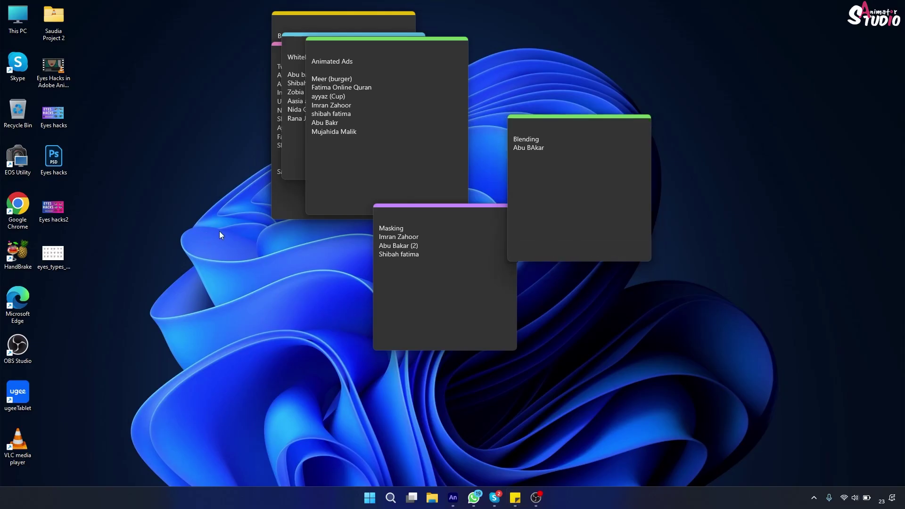
right_click(226, 244)
click(242, 234)
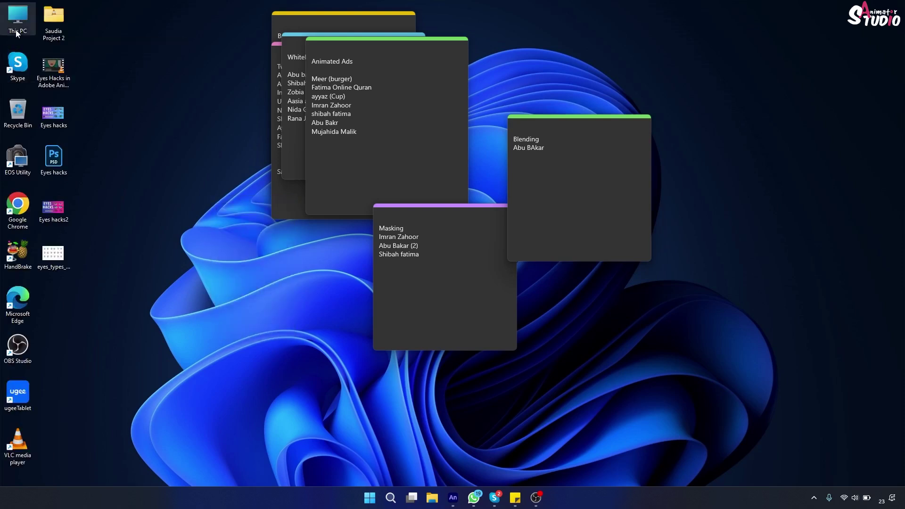
Step: Import the eye-311245_1280 image from the Downloads folder onto the Animate stage
double_click(17, 32)
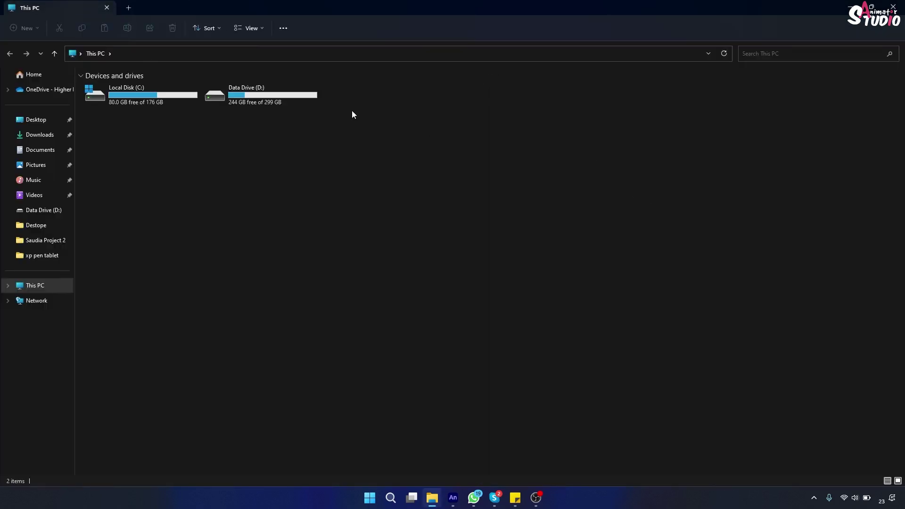
click(40, 135)
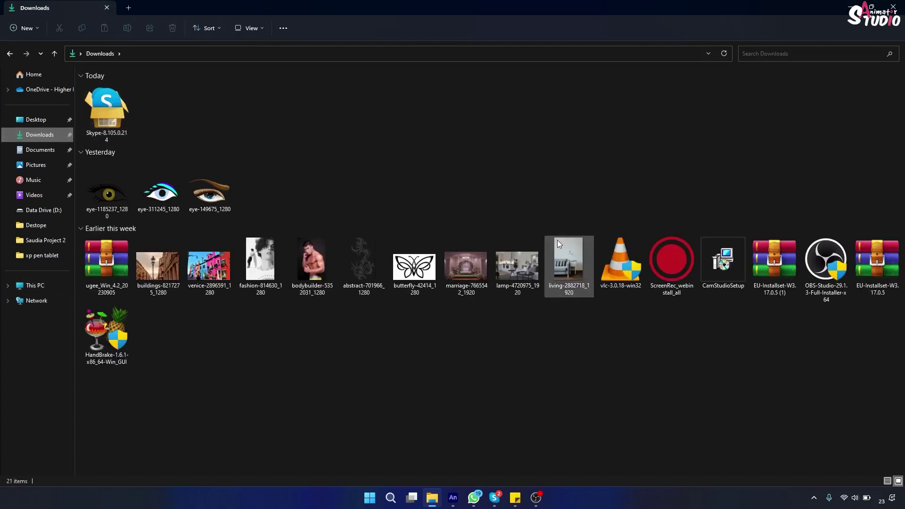
click(152, 197)
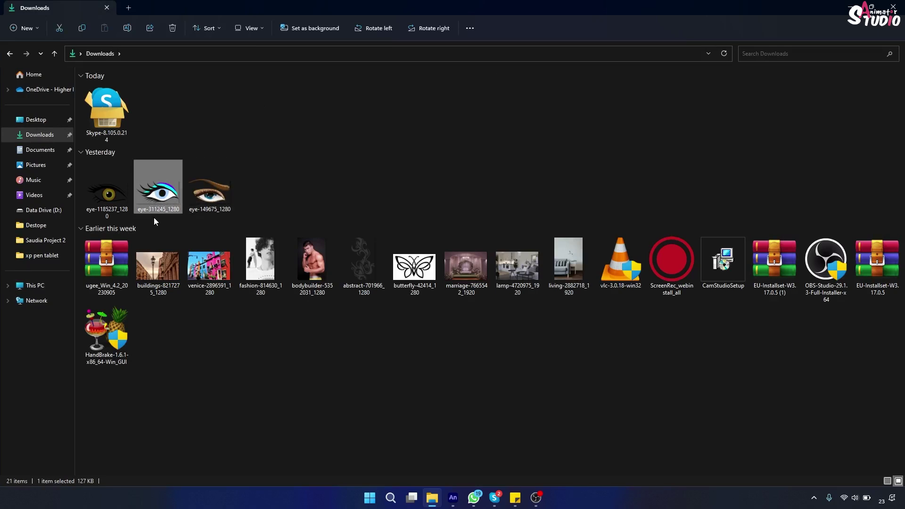
click(210, 191)
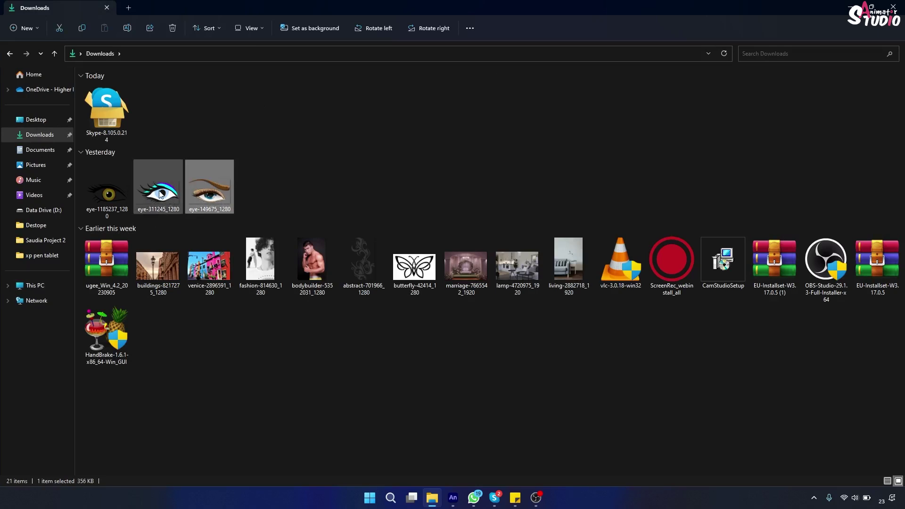
drag(160, 194, 366, 262)
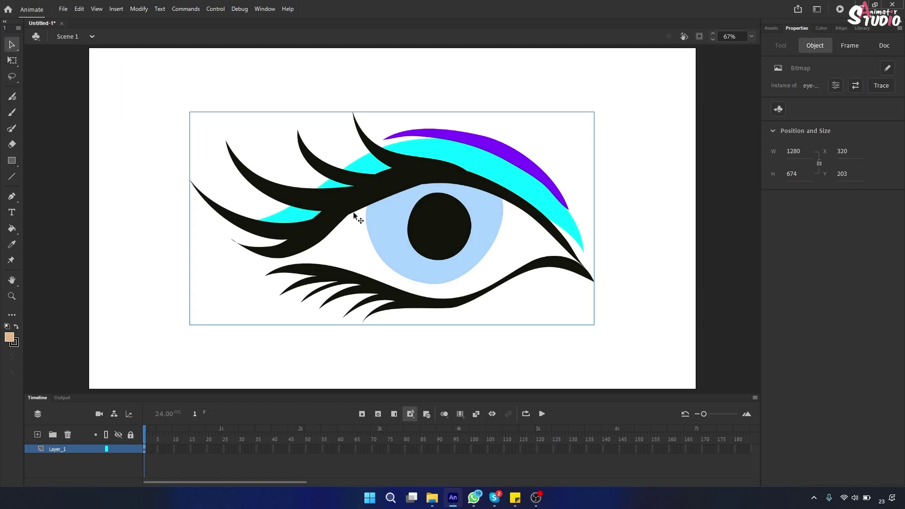
Step: Scale the eye bitmap down to about 496 × 215 and place it in the stage's upper-left corner at X 0, Y 12
click(12, 60)
drag(484, 182, 364, 145)
drag(468, 79, 368, 122)
drag(325, 157, 251, 87)
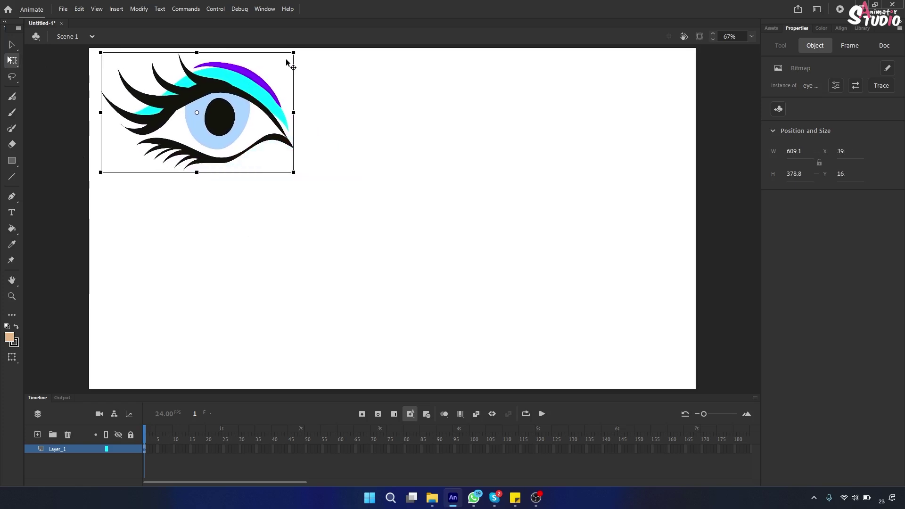
drag(293, 53, 277, 79)
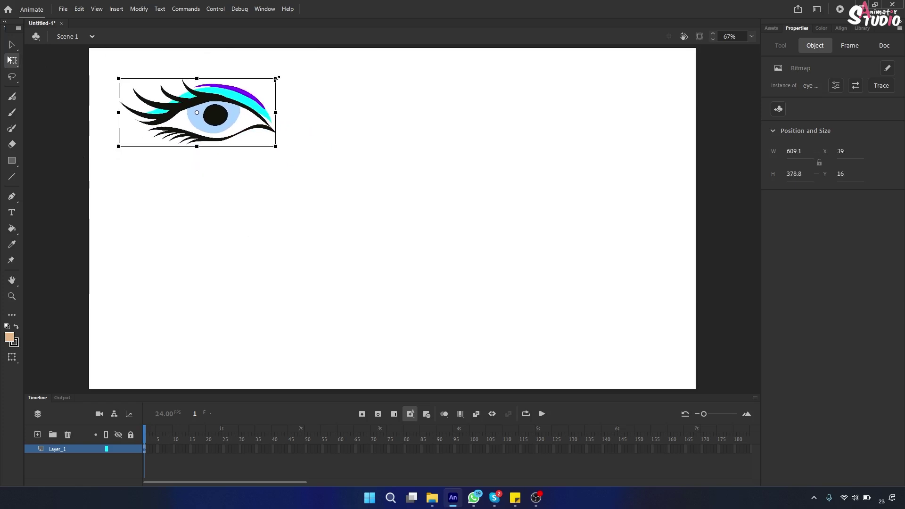
drag(257, 112, 222, 79)
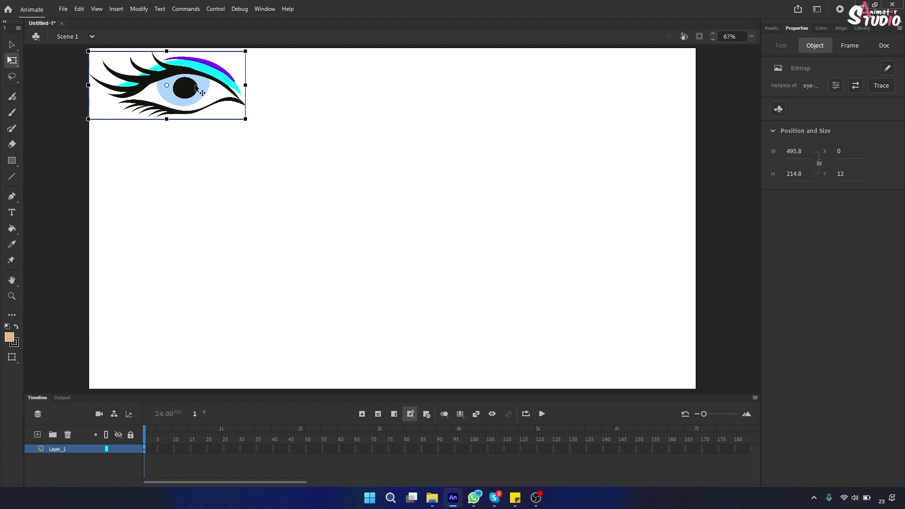
Step: Break apart the eye bitmap and remove its white background against a blue stage, with the view at 100%
key(ctrl+b)
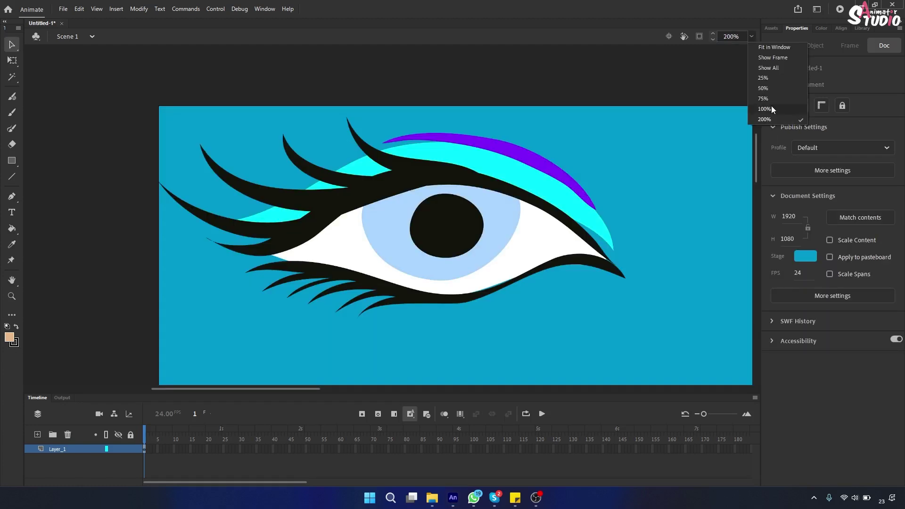
click(772, 106)
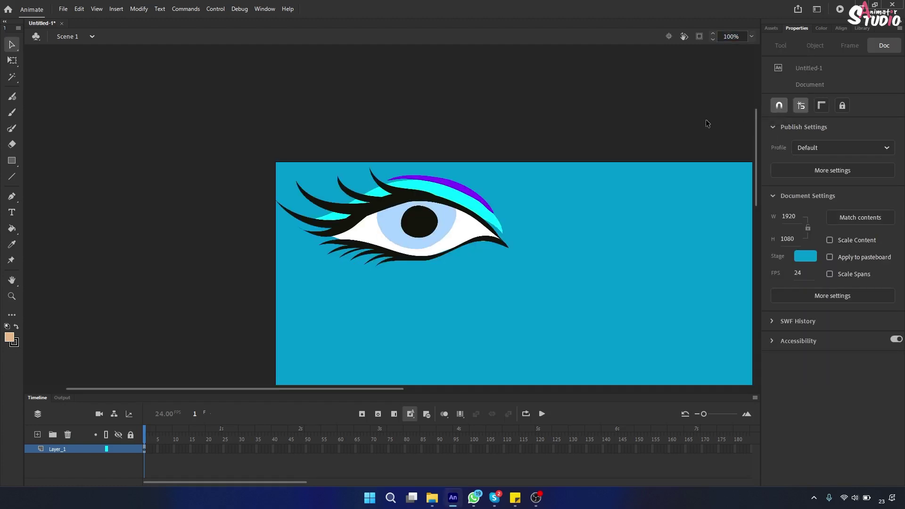
drag(305, 389, 398, 400)
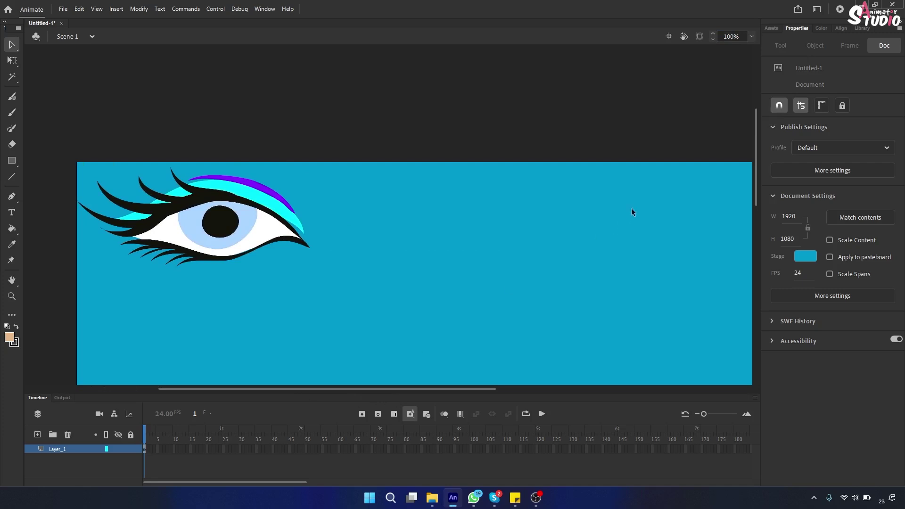
drag(753, 185, 758, 216)
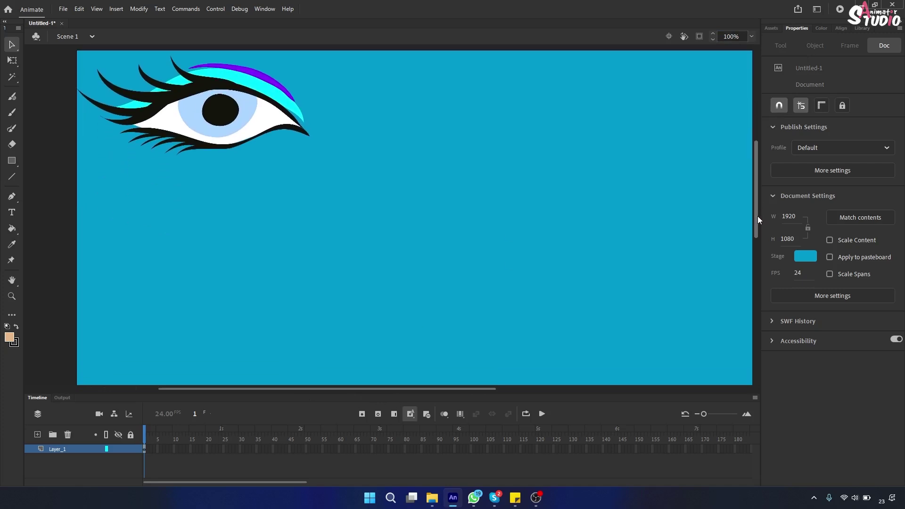
Step: Insert frames on Layer_1 to extend the eye drawing to frame 7
drag(213, 481, 217, 483)
click(722, 414)
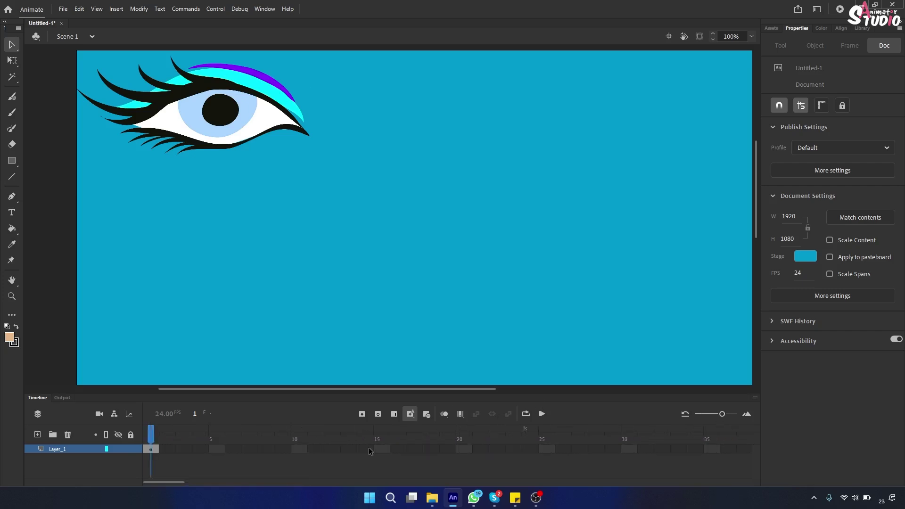
click(245, 449)
right_click(244, 449)
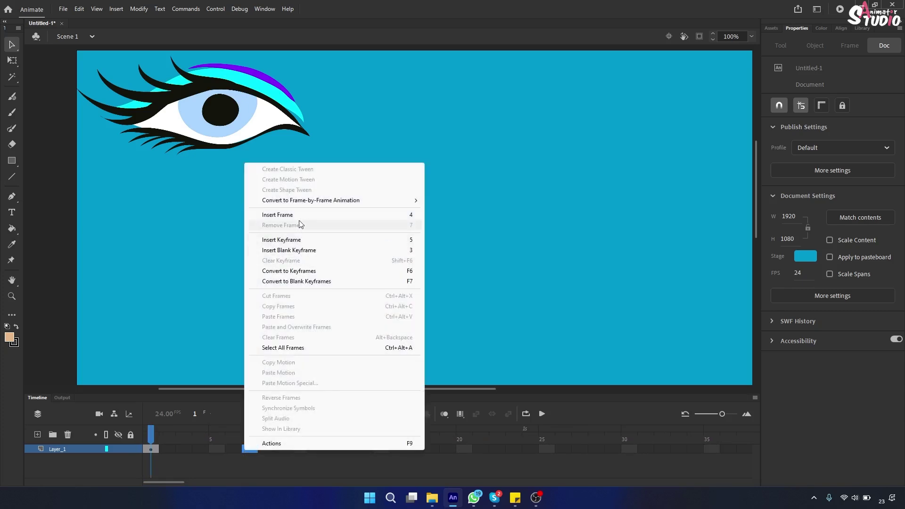
click(298, 216)
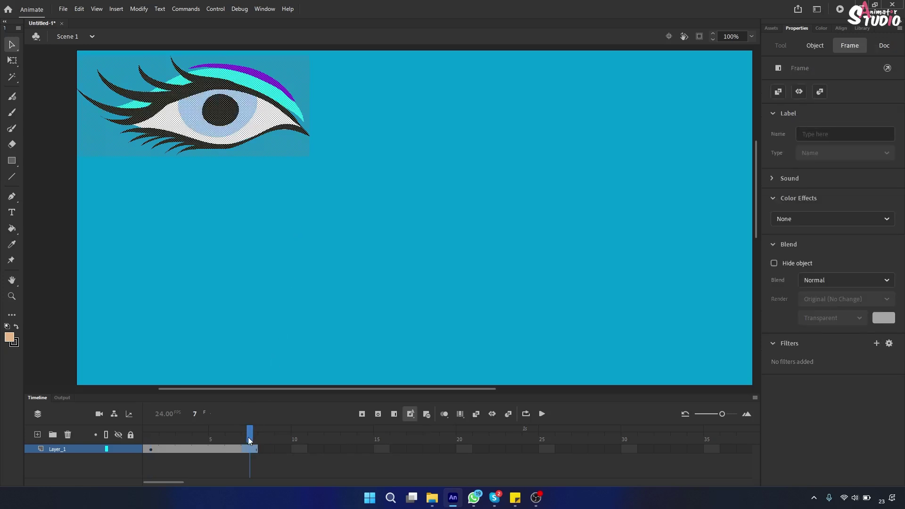
Step: Go back to frame 1 and set the Eraser tool's size to 78
drag(248, 437, 148, 445)
click(148, 449)
click(12, 145)
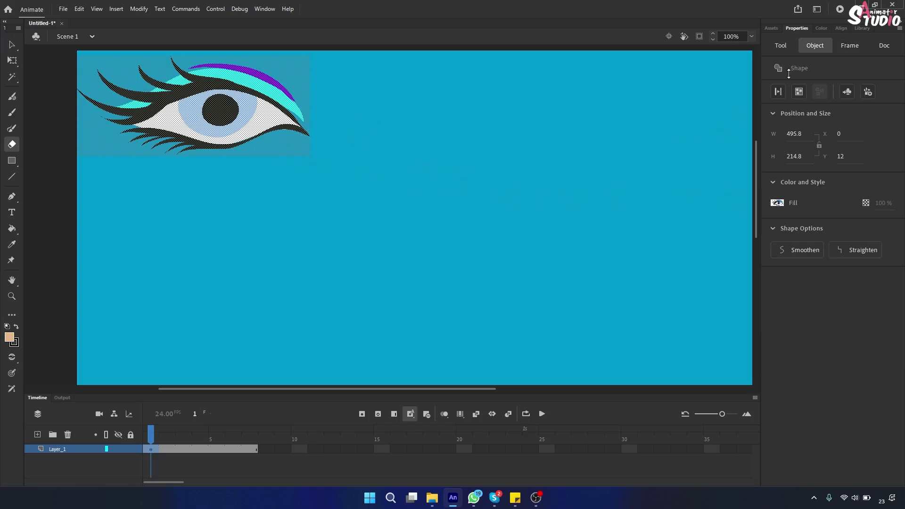
click(781, 46)
drag(799, 162, 820, 171)
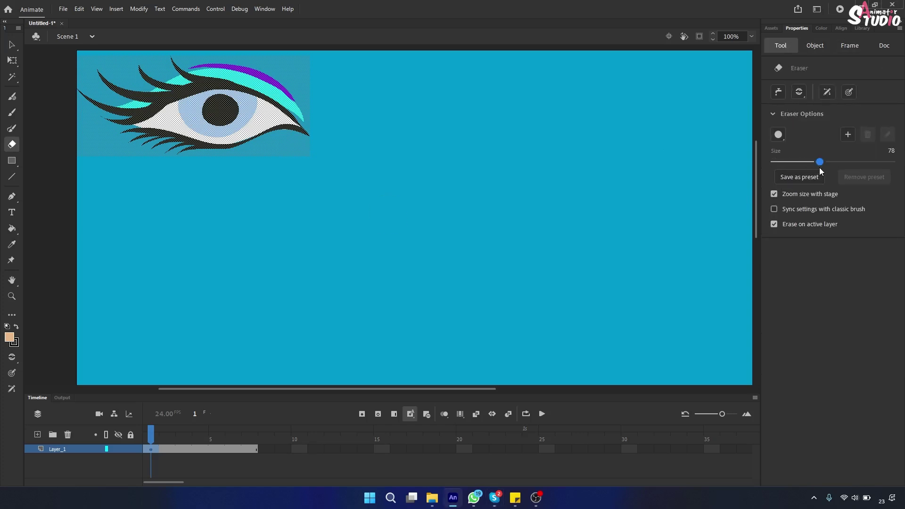
Step: Change the stage color to light blue #99CCFF
click(885, 45)
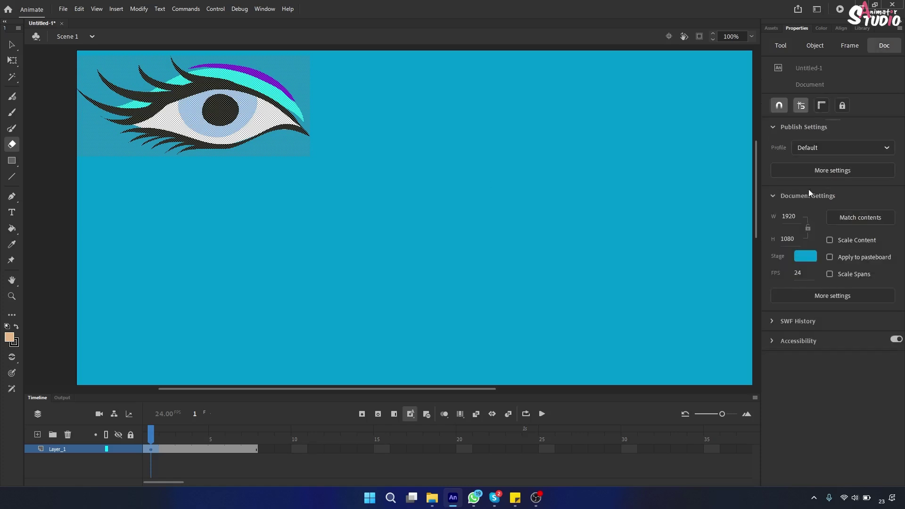
click(802, 254)
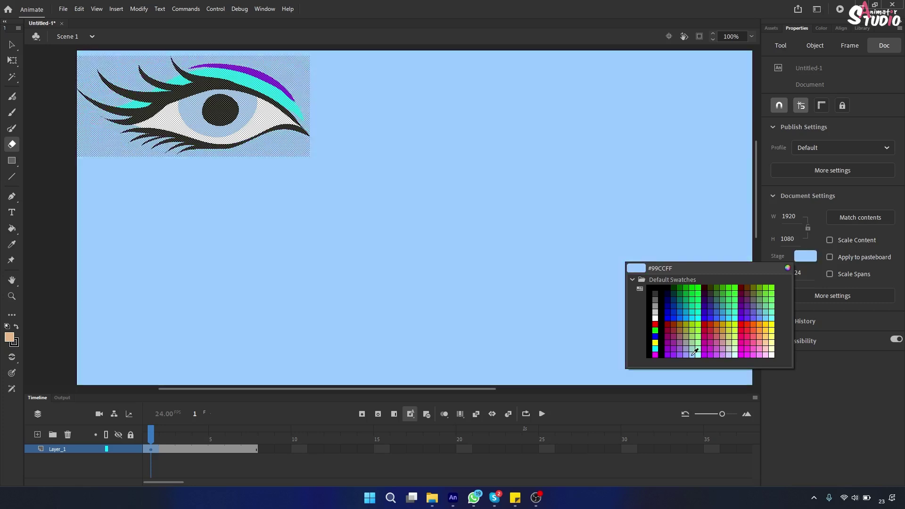
click(694, 352)
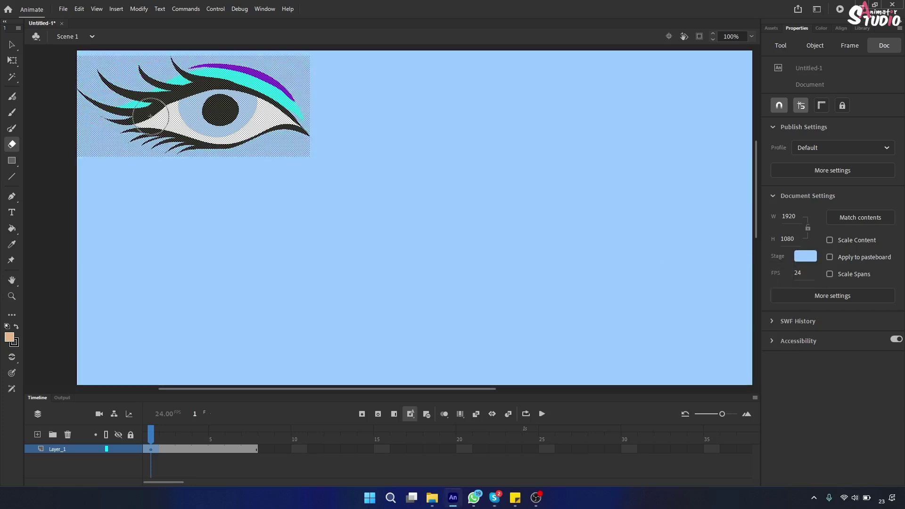
Step: Deselect the eye and erase its right corner diagonally with the Eraser, removing a little on frame 1 and more on frame 2
click(12, 45)
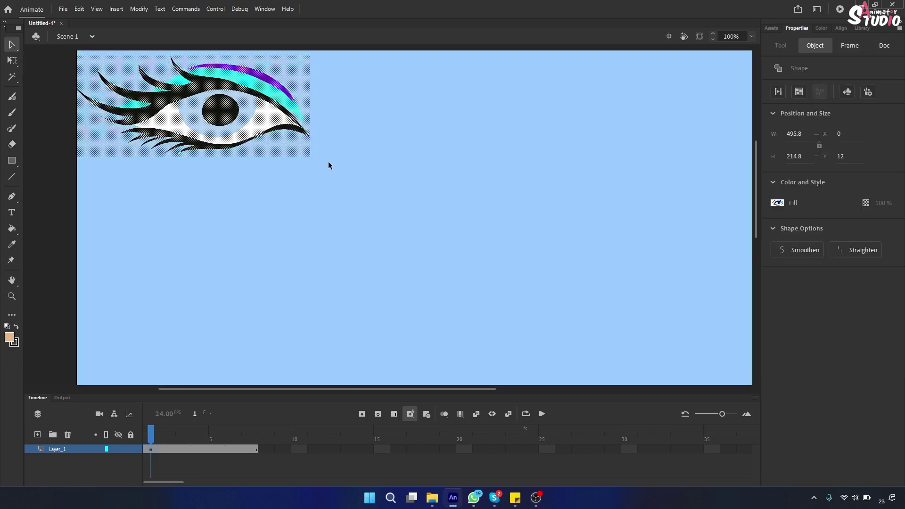
click(328, 162)
click(11, 144)
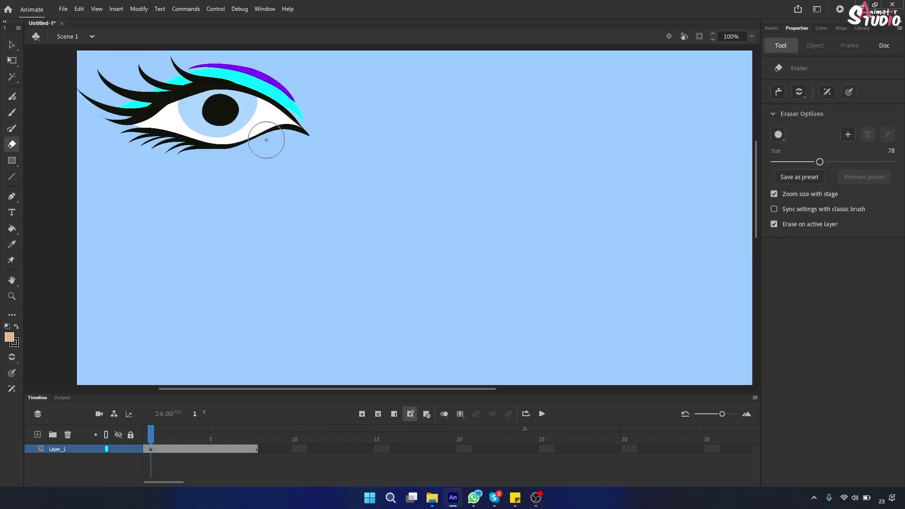
drag(317, 116, 265, 198)
drag(151, 437, 167, 441)
drag(306, 91, 246, 176)
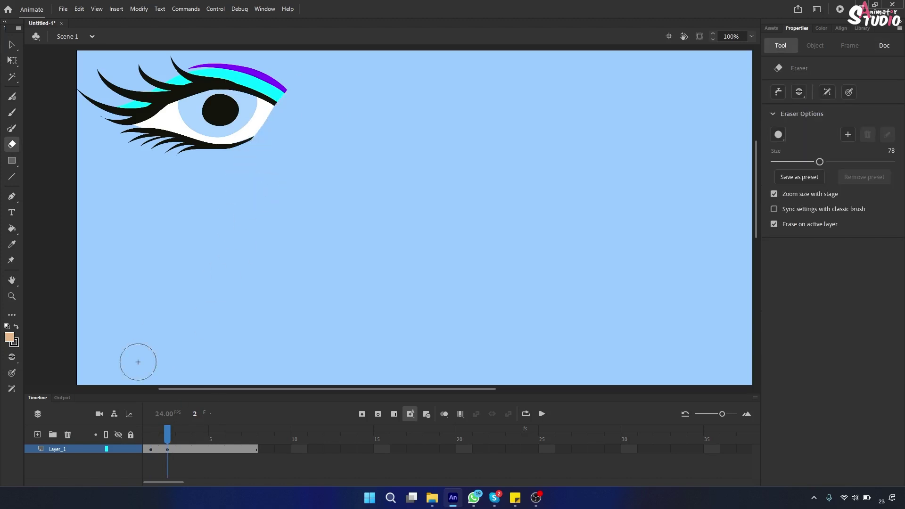
Step: Erase further diagonal strips from the eye's right side on frames 3 and 4, removing the whole pupil by frame 4
drag(168, 437, 178, 438)
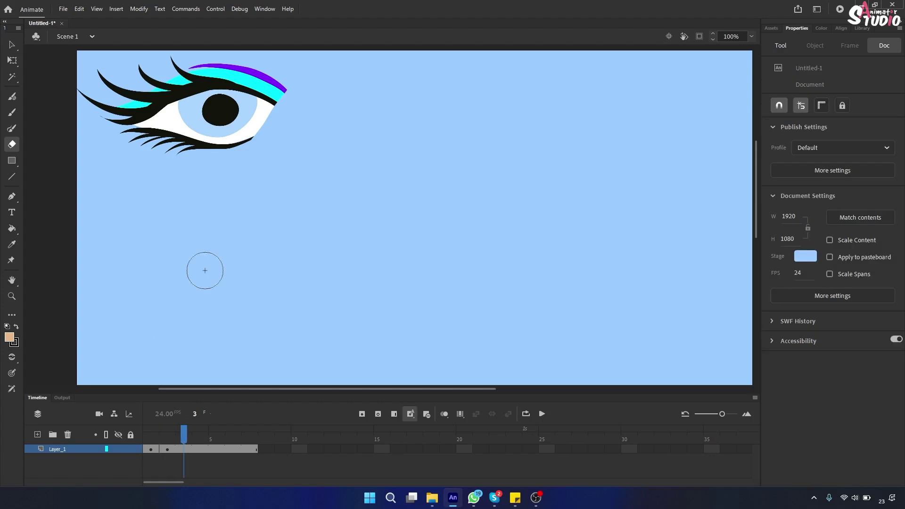
drag(284, 78, 200, 190)
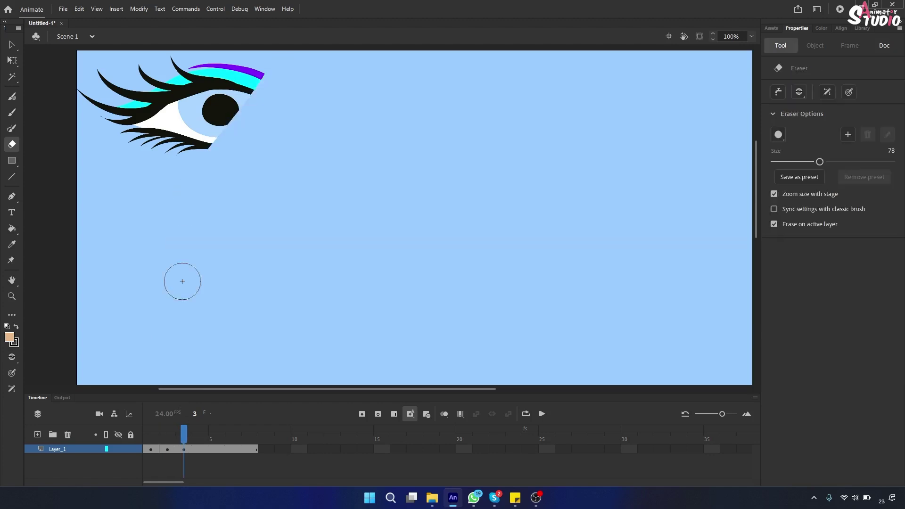
drag(185, 439, 200, 441)
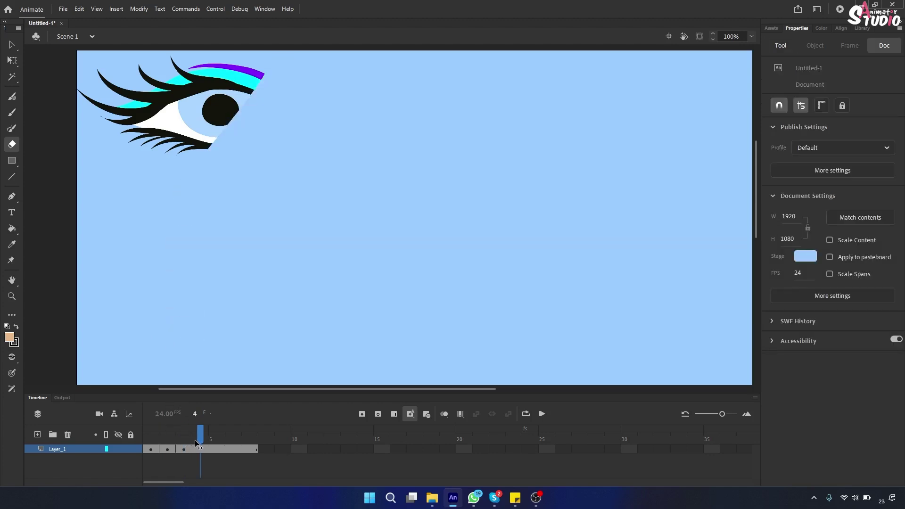
mouse_move(261, 65)
mouse_down()
mouse_move(186, 137)
mouse_move(193, 147)
mouse_move(276, 75)
mouse_up()
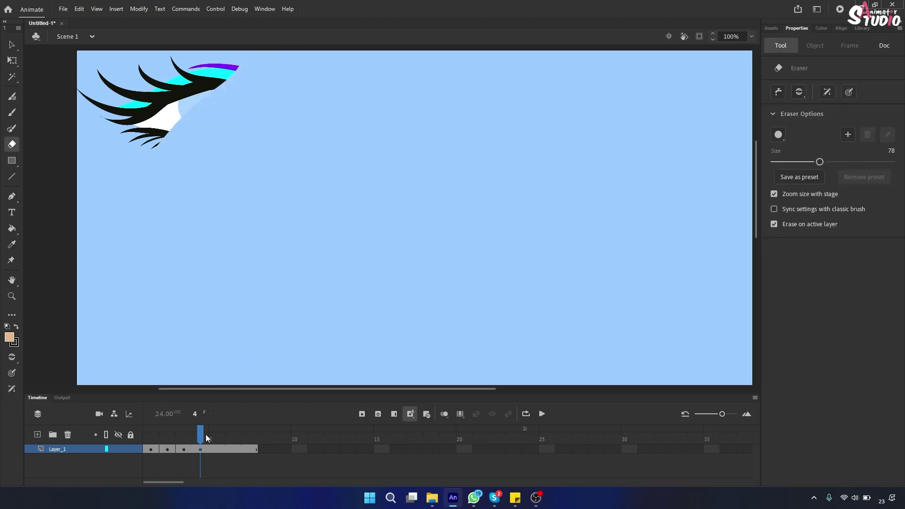
Step: Erase the rest of the eye and lashes progressively on frames 5 and 6, clearing the artwork completely on frame 7
click(211, 439)
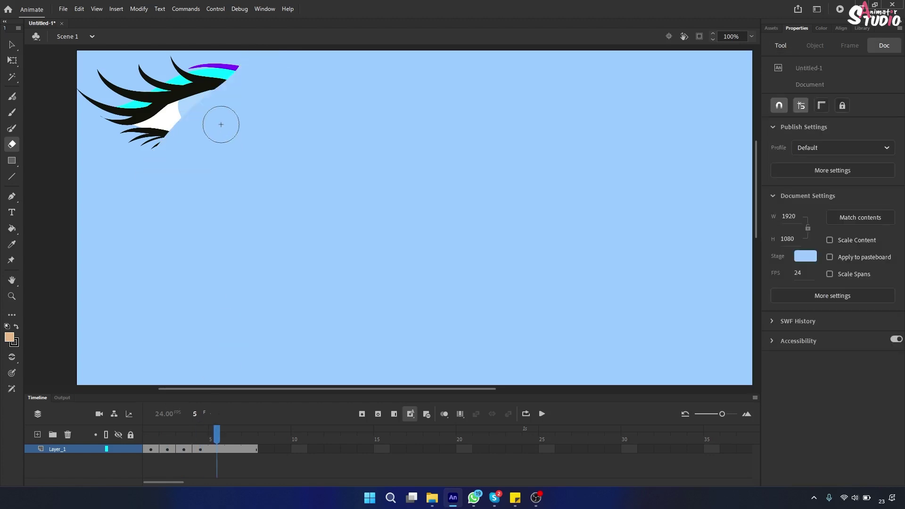
drag(242, 47, 127, 162)
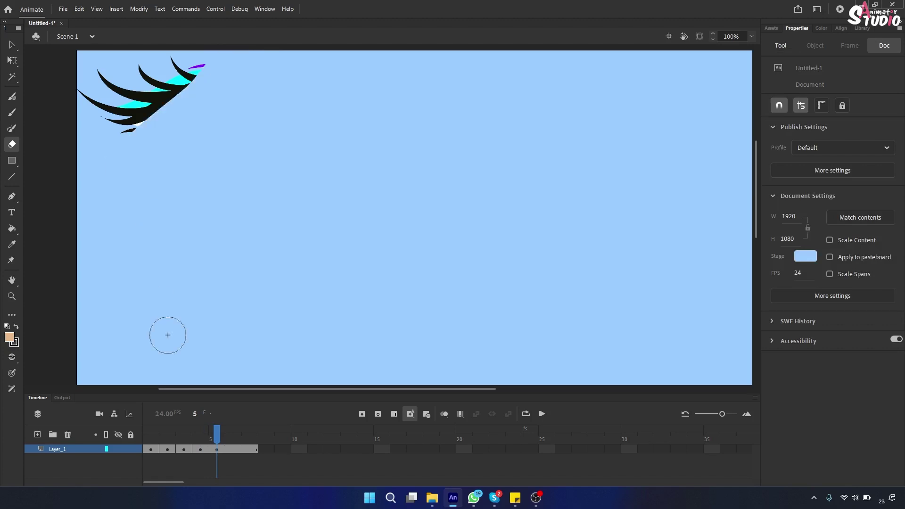
click(233, 436)
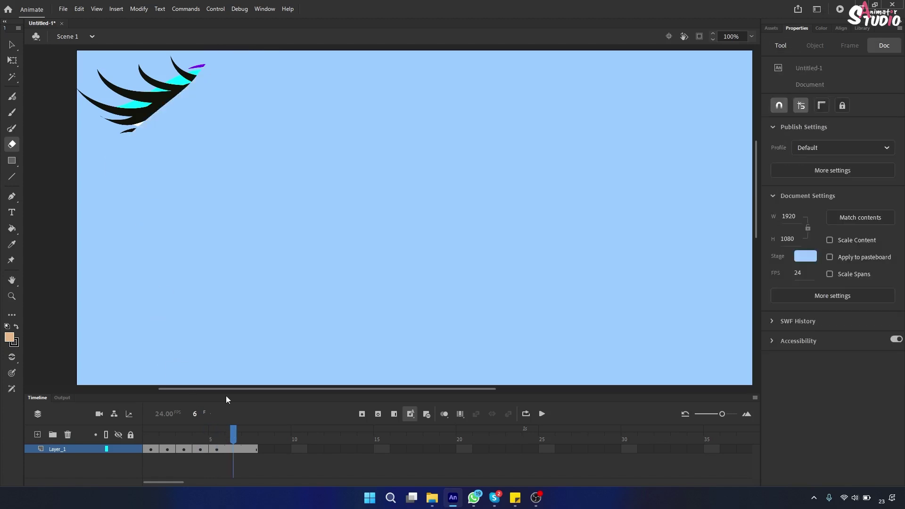
mouse_move(196, 55)
mouse_down()
mouse_move(99, 148)
mouse_move(207, 52)
mouse_up()
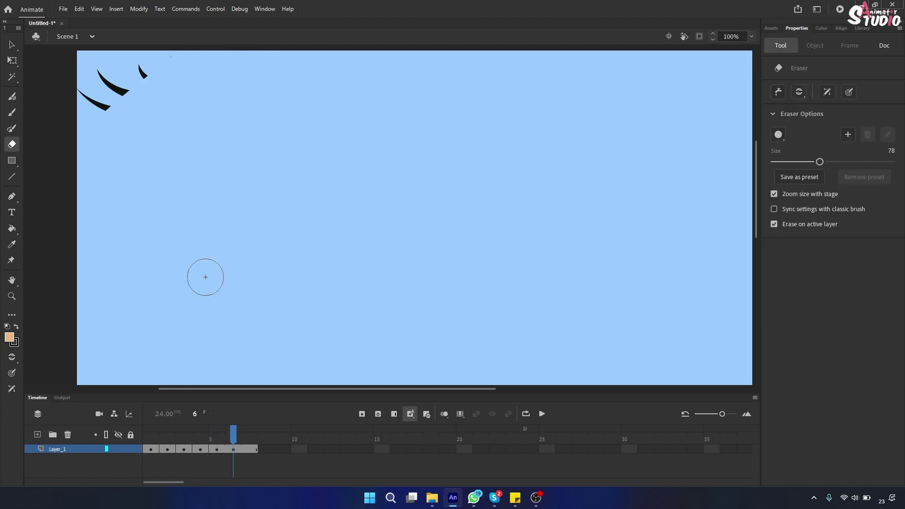
click(243, 432)
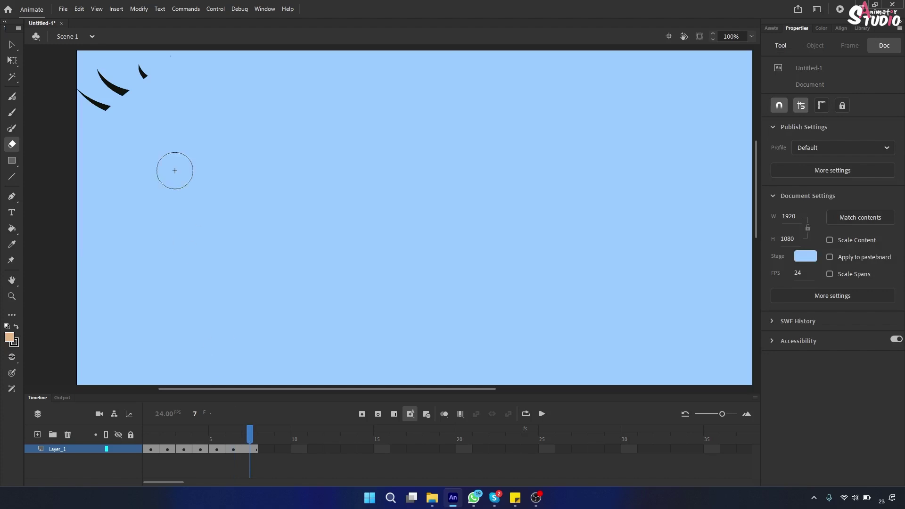
mouse_move(159, 47)
mouse_down()
mouse_move(103, 109)
mouse_move(79, 104)
mouse_move(129, 58)
mouse_up()
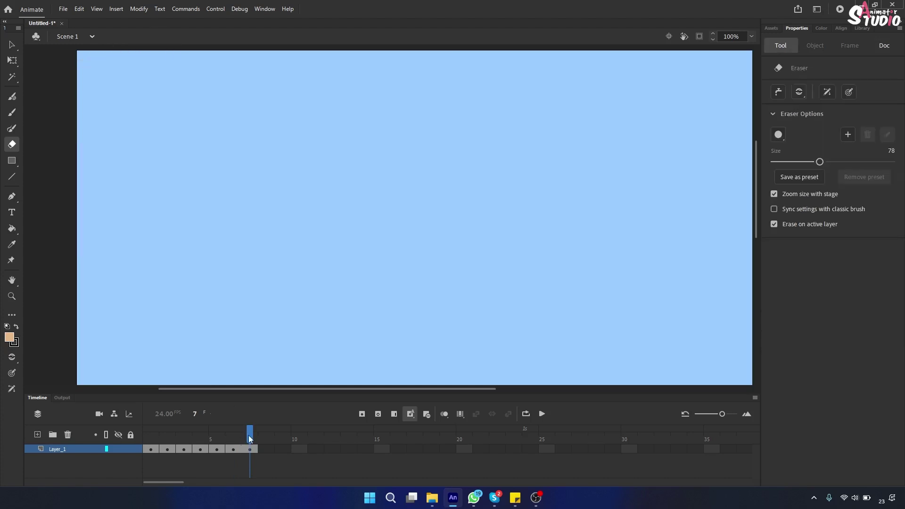
Step: Play the erasing animation and scrub from frame 1 to frame 4 to review it
key(Return)
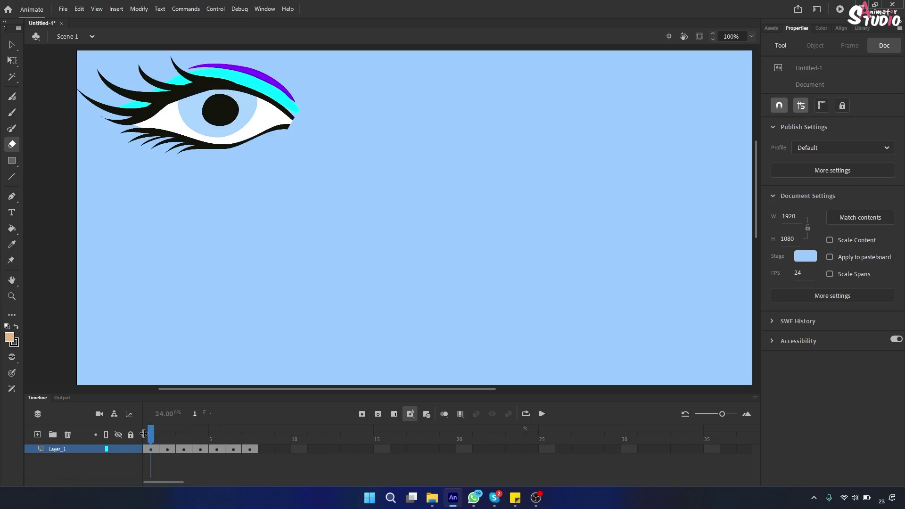
click(173, 438)
mouse_move(176, 439)
mouse_down()
mouse_move(185, 440)
mouse_move(151, 439)
mouse_move(202, 441)
mouse_move(225, 455)
mouse_move(199, 442)
mouse_up()
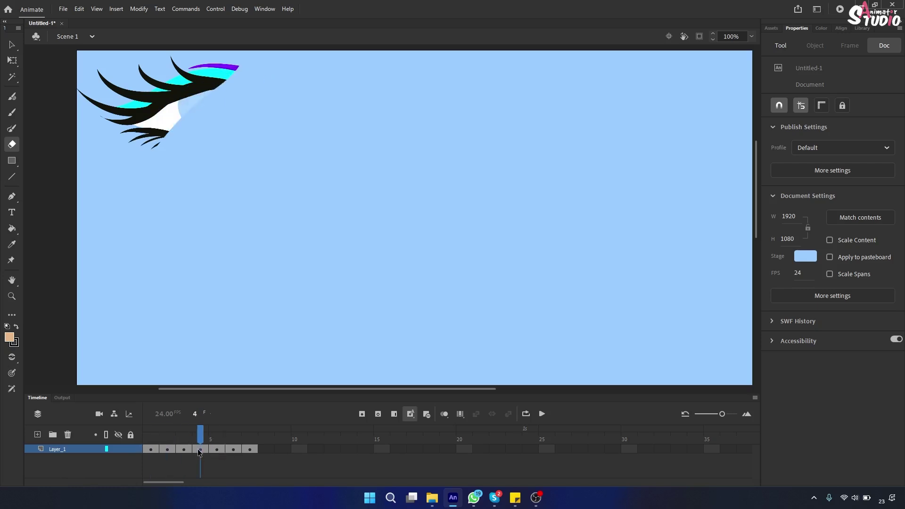
Step: Move the remaining eye artwork on frame 4 slightly down and to the right, and scrub frames 1 to 4 to compare its position
click(199, 450)
click(15, 61)
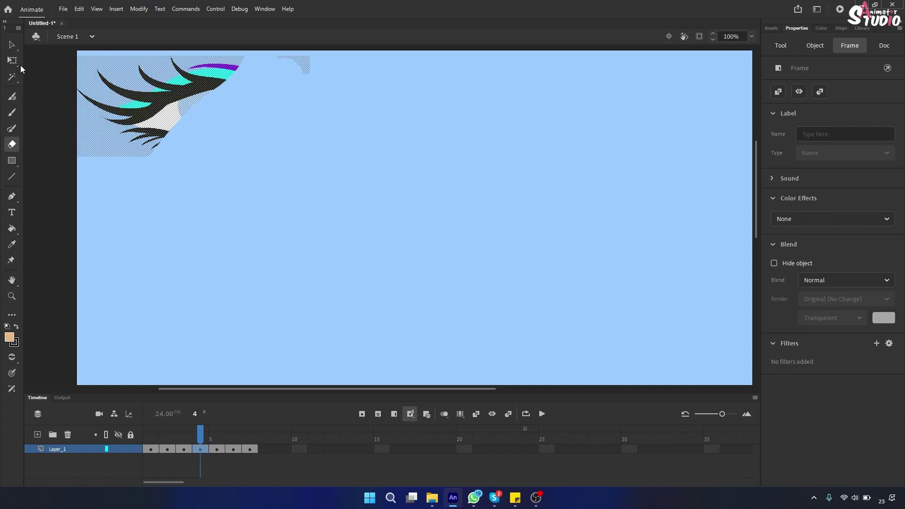
drag(161, 97, 178, 109)
drag(200, 439, 140, 453)
click(124, 454)
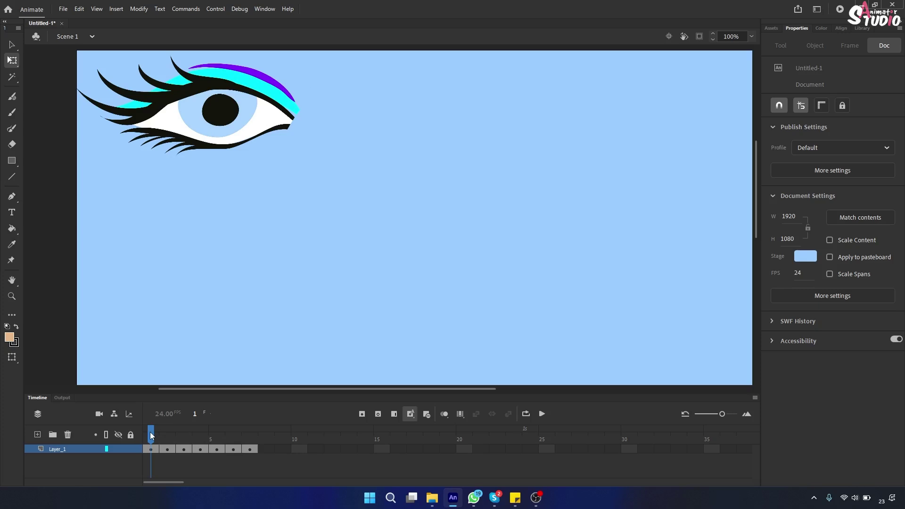
drag(151, 435, 193, 442)
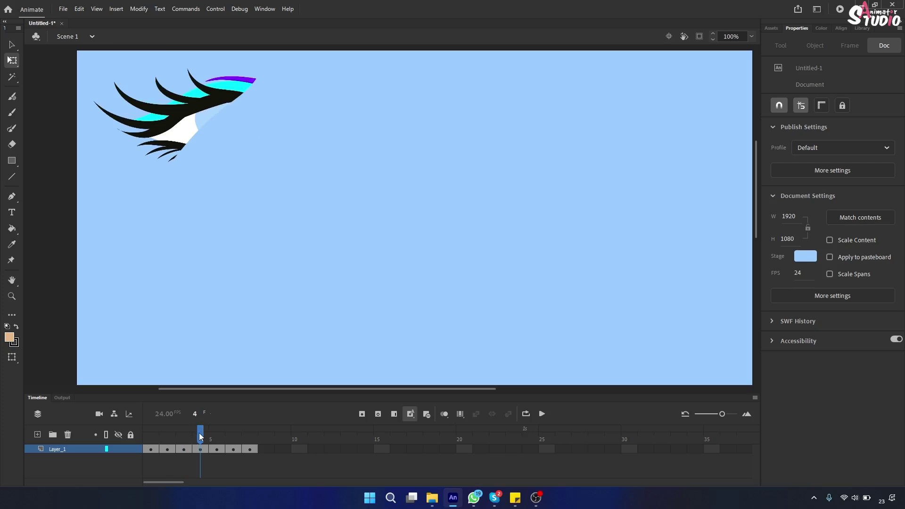
drag(200, 437, 139, 436)
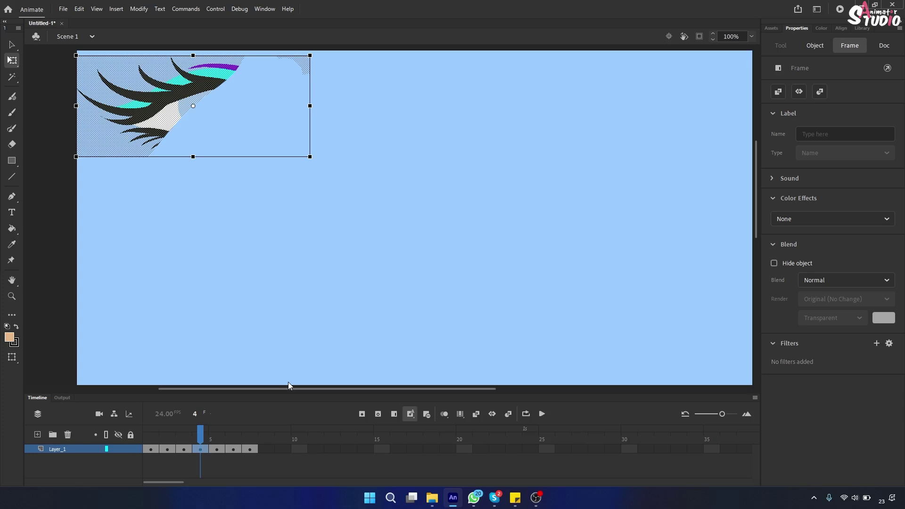
Step: Undo the erasing on all frames back to the intact eye on frame 1, and deselect the artwork
key(Return)
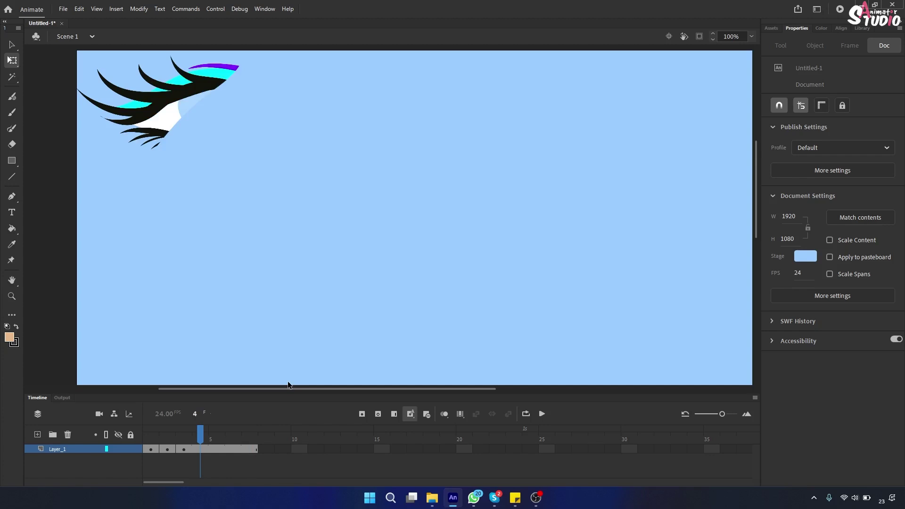
key(ctrl+z)
key(ctrl+z)
key(ctrl+z)
key(ctrl+z)
key(ctrl+z)
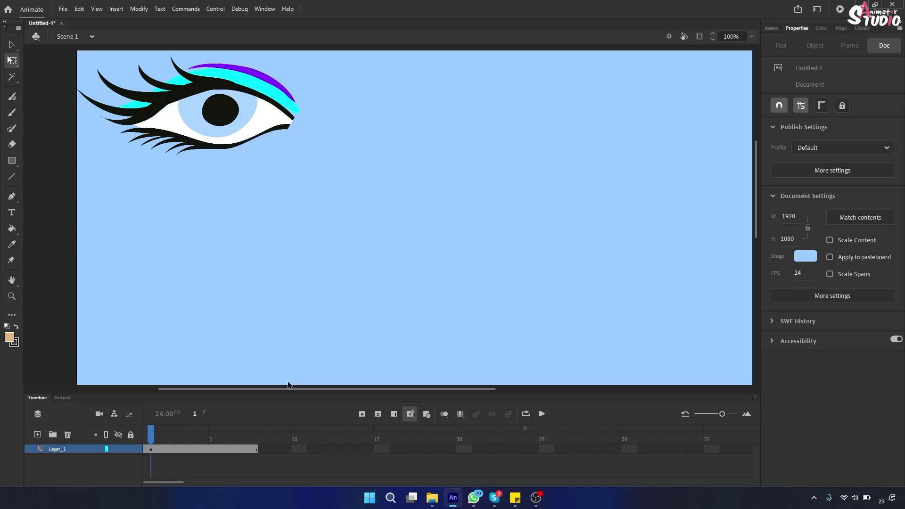
key(ctrl+z)
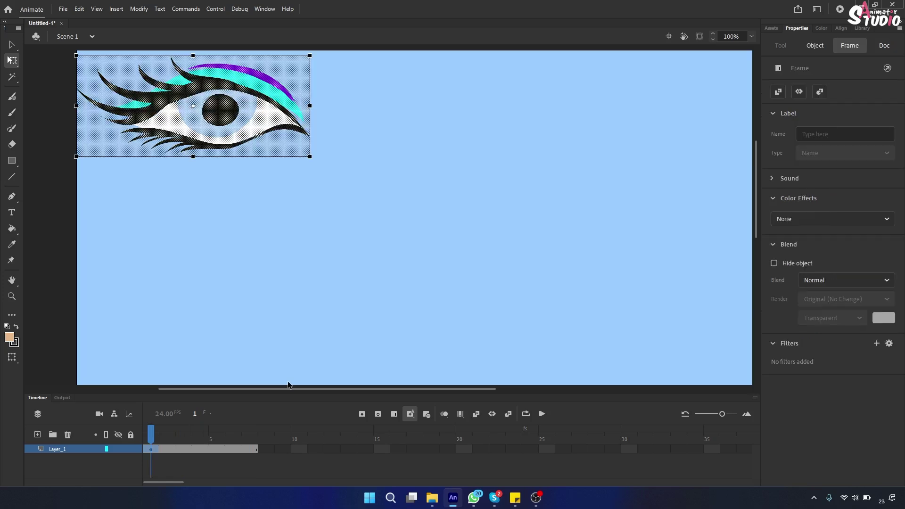
click(362, 309)
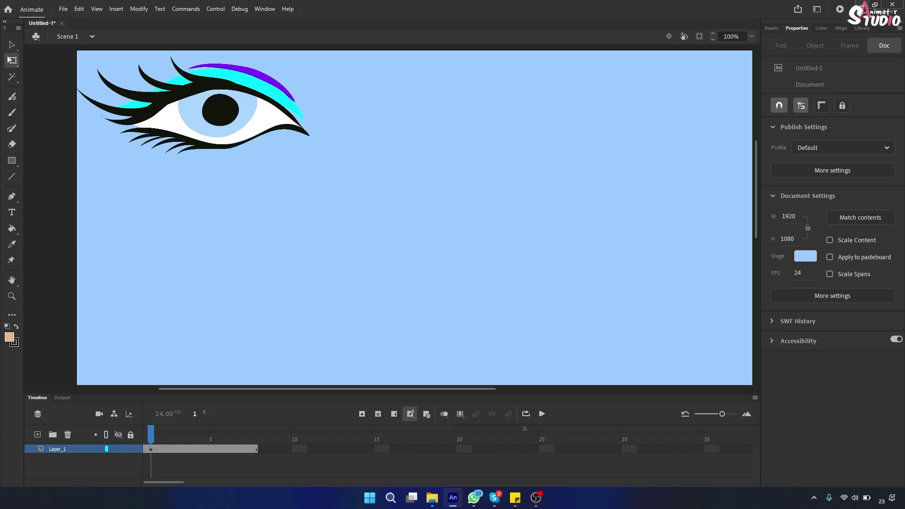
Step: Minimize Animate, open Google Chrome and replace the YouTube Studio tab with a new tab ready for a web address
click(857, 4)
click(849, 8)
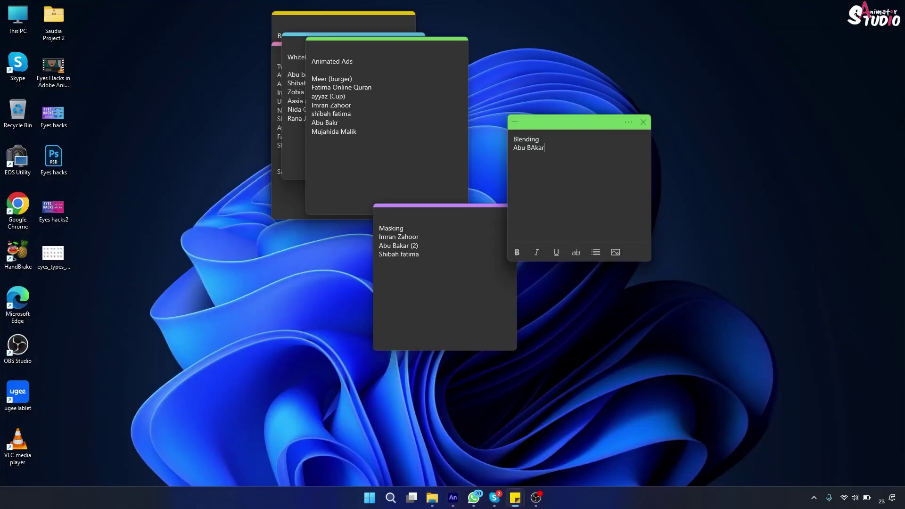
double_click(12, 213)
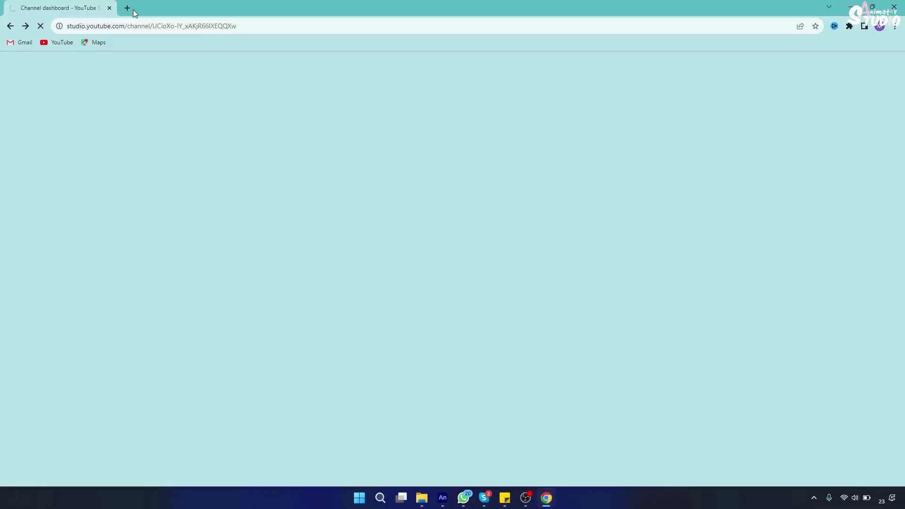
click(110, 8)
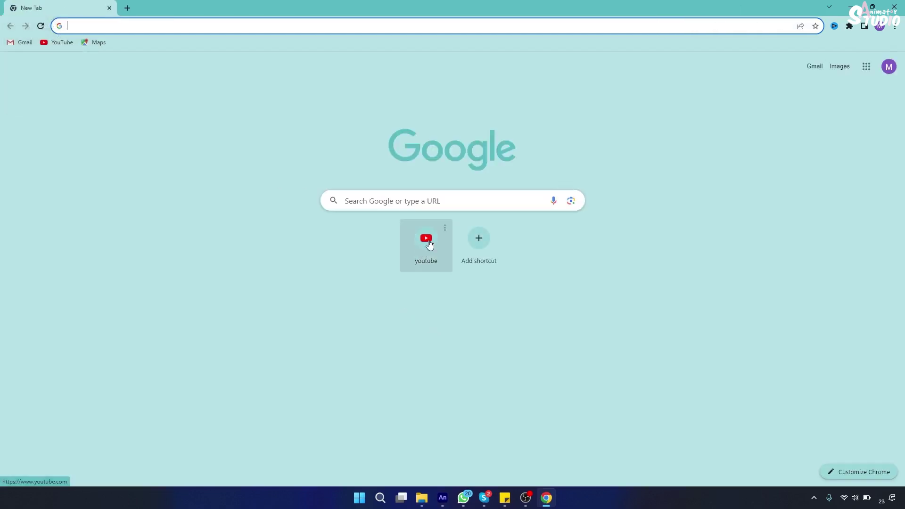
click(248, 25)
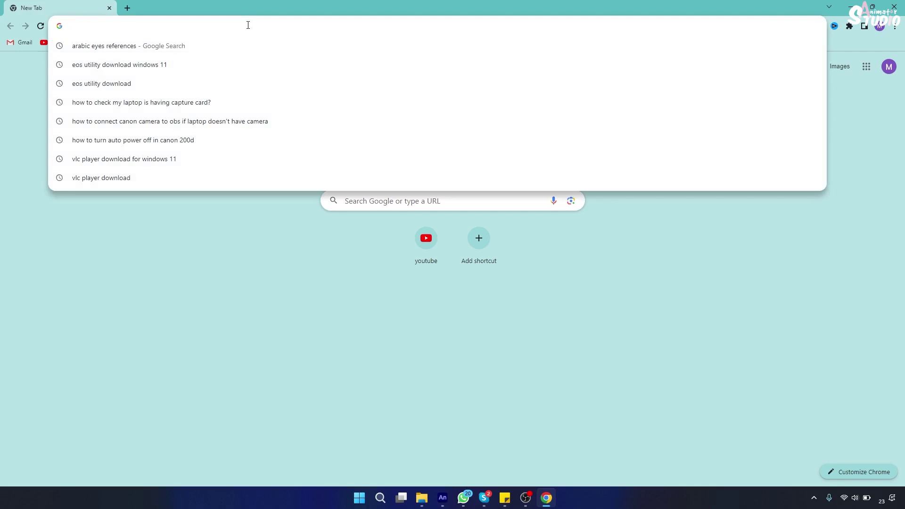
text(pi)
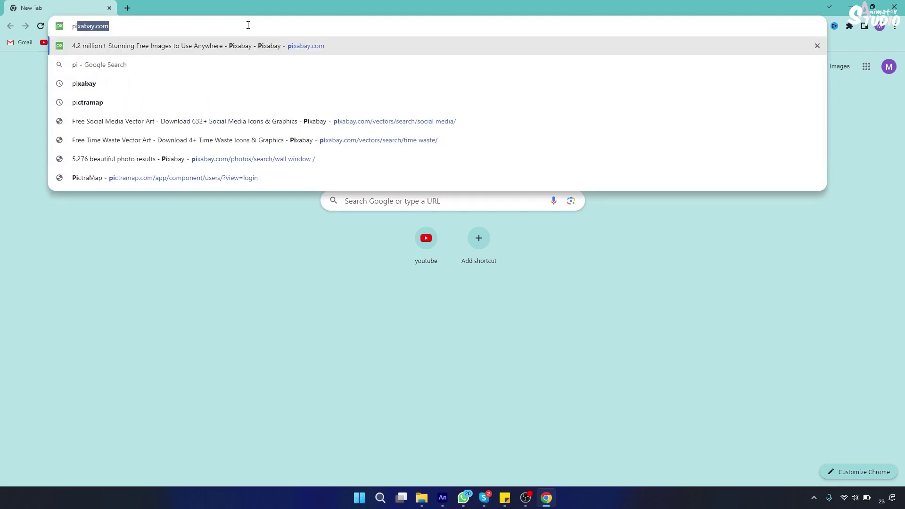
key(BackSpace)
key(BackSpace)
key(BackSpace)
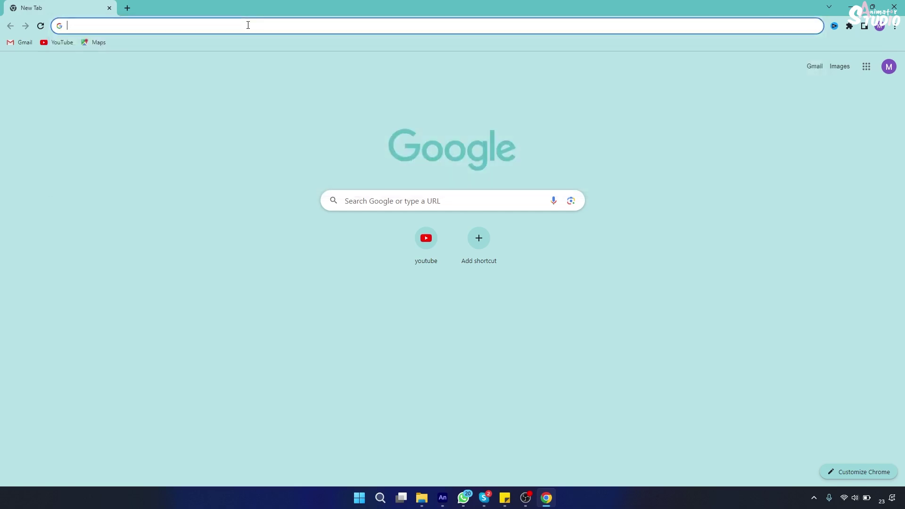
Step: Open the freepik.com search page for "geomatric shape" and dismiss the new brand identity pop-up
text(free)
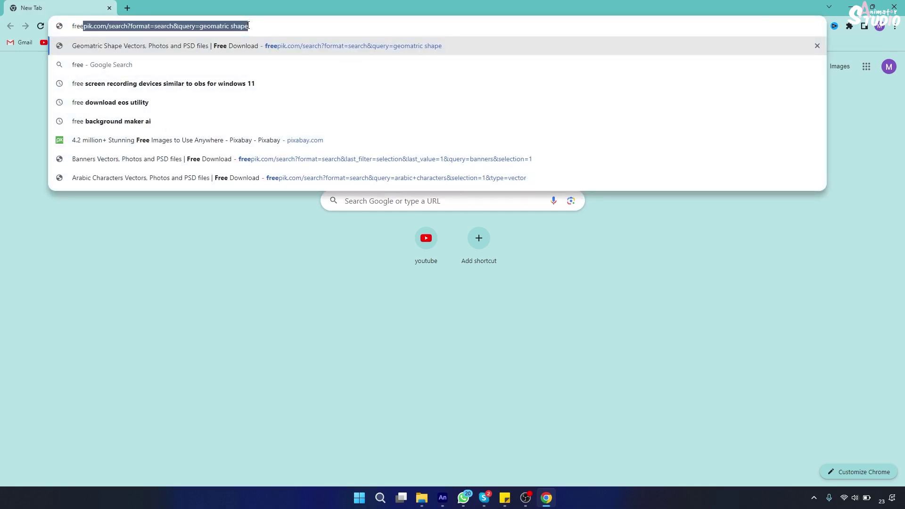
key(Return)
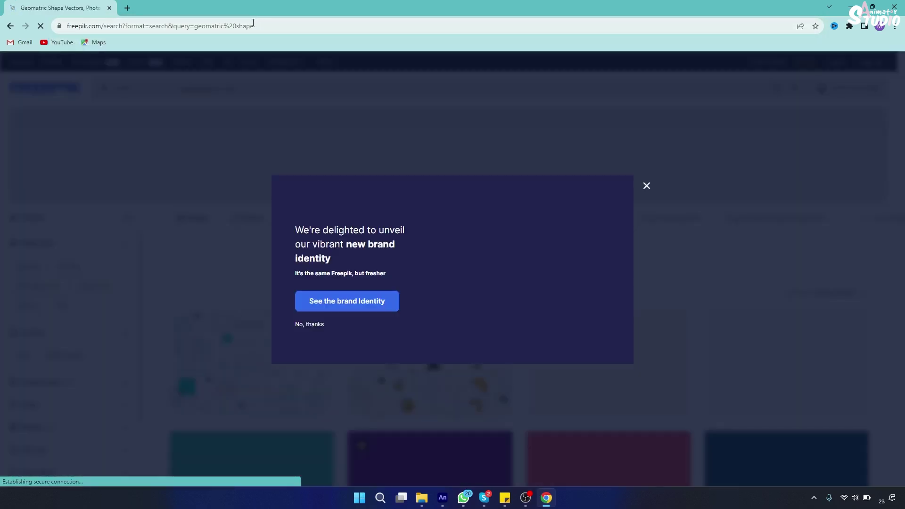
click(647, 186)
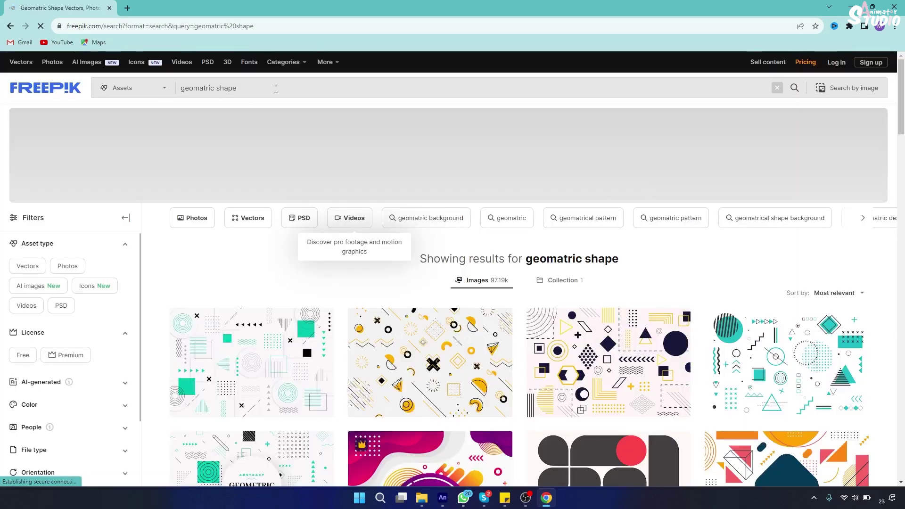
Step: Dismiss the Google sign-in prompt and search Freepik for "banner"
drag(275, 90, 108, 87)
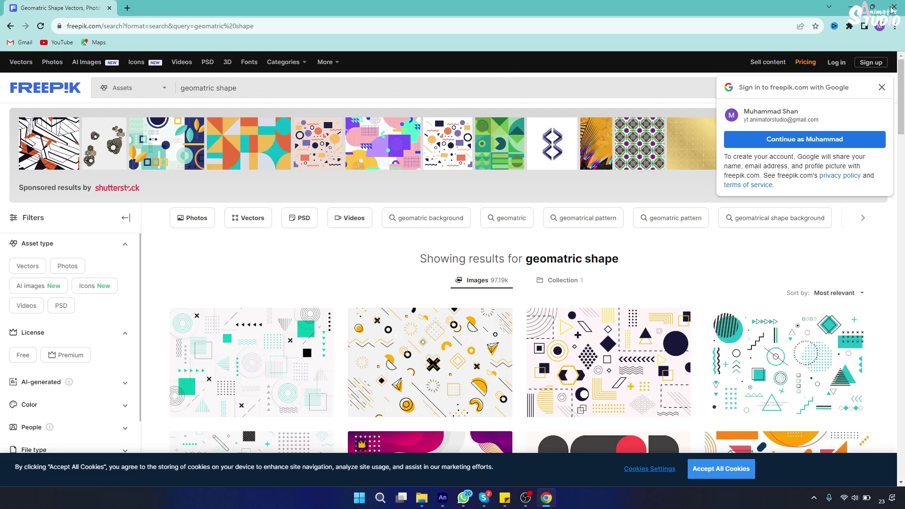
click(882, 88)
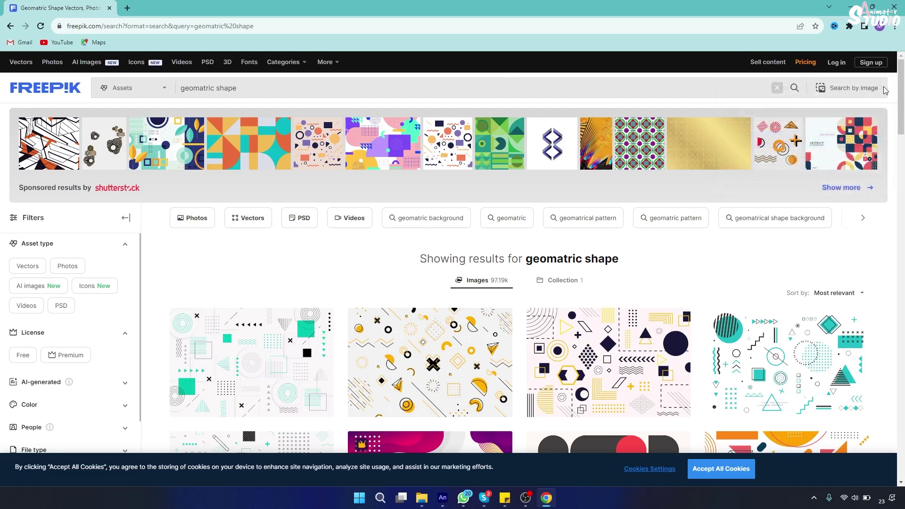
triple_click(271, 87)
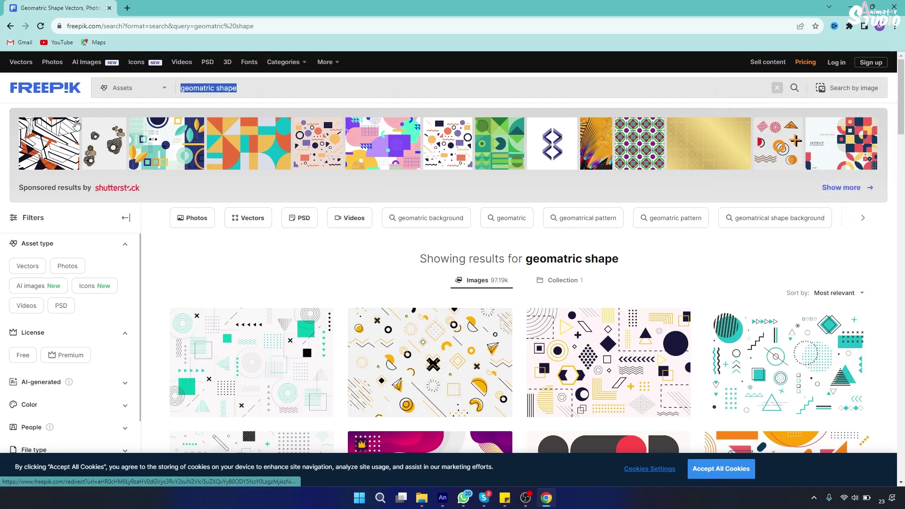
text(bane)
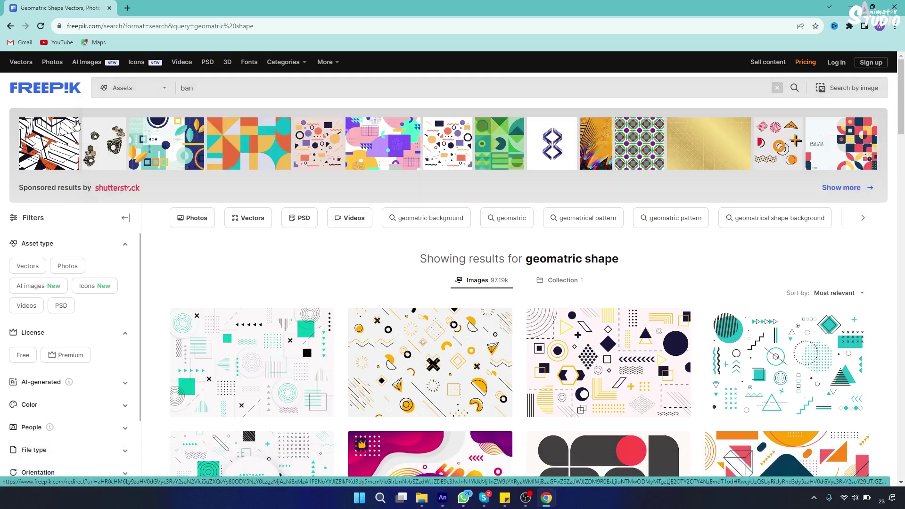
key(BackSpace)
text(ner)
key(Return)
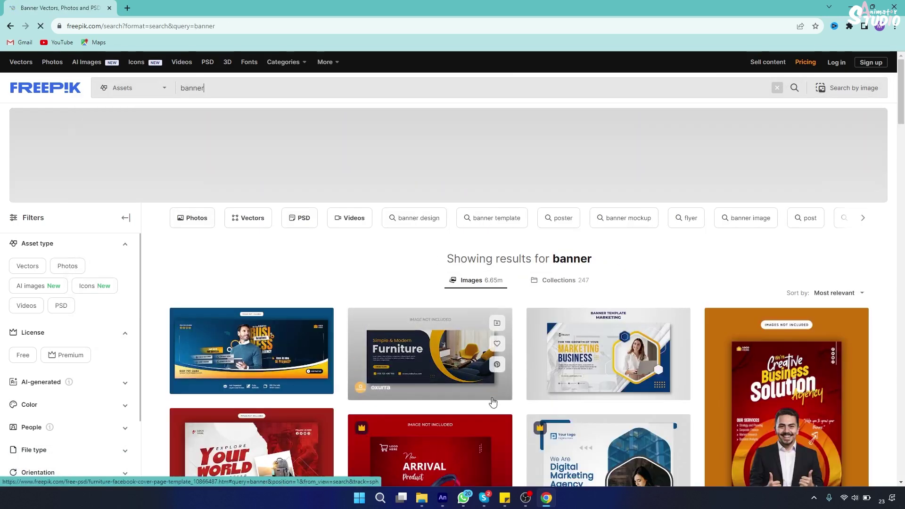
Step: Look through the banner search results for a suitable design
scroll(490, 395, down, 7)
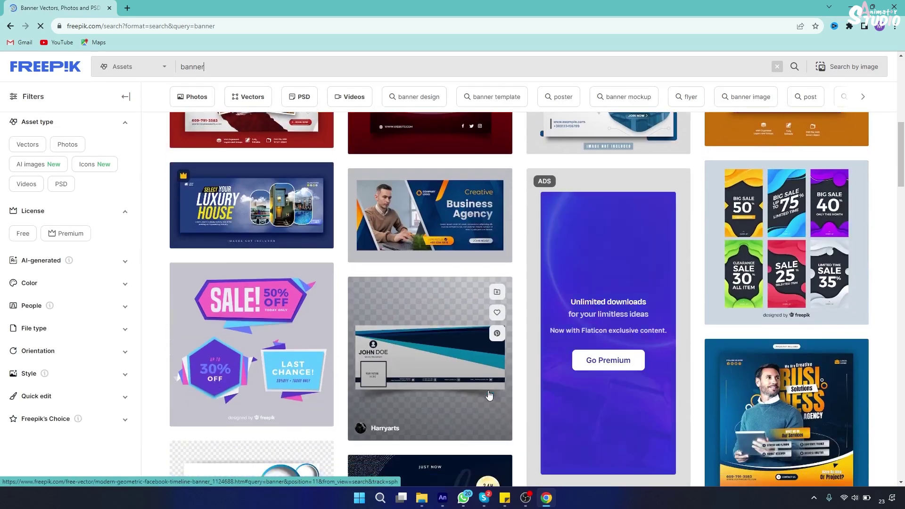
scroll(489, 395, down, 4)
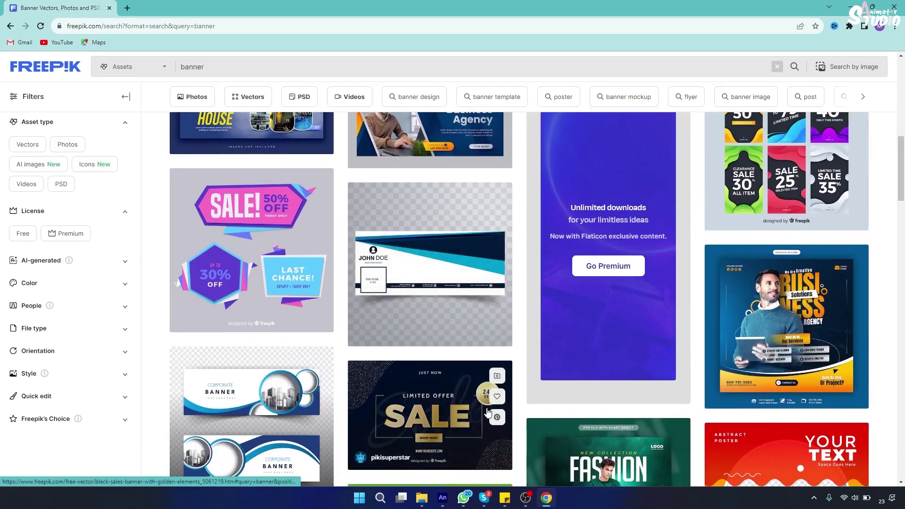
scroll(553, 364, down, 7)
scroll(553, 359, down, 10)
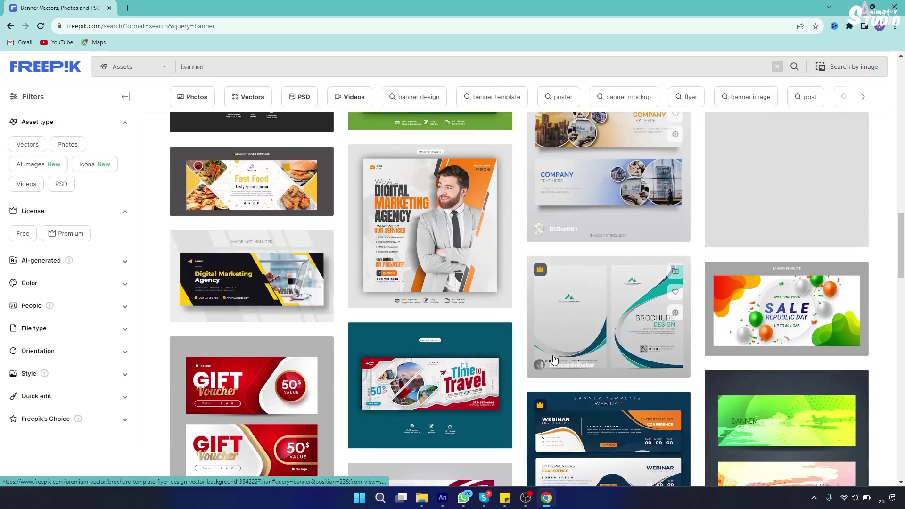
scroll(553, 359, down, 11)
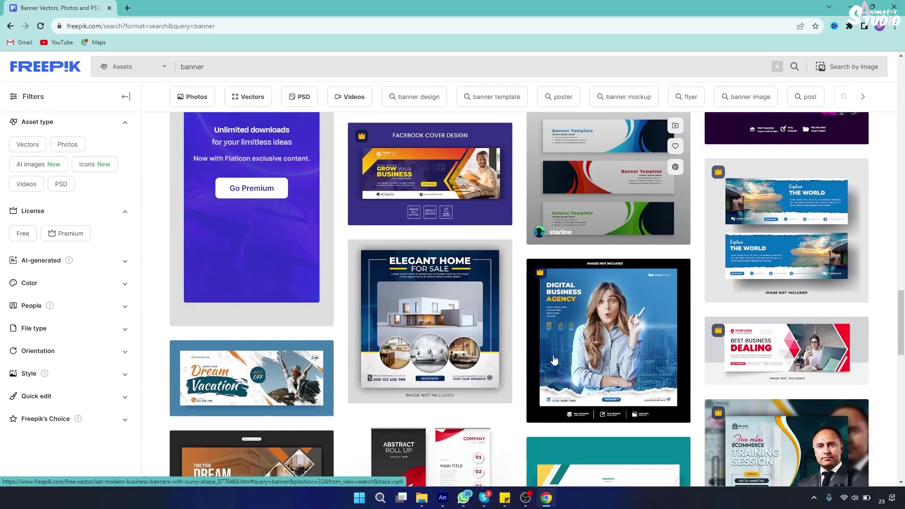
scroll(554, 360, down, 2)
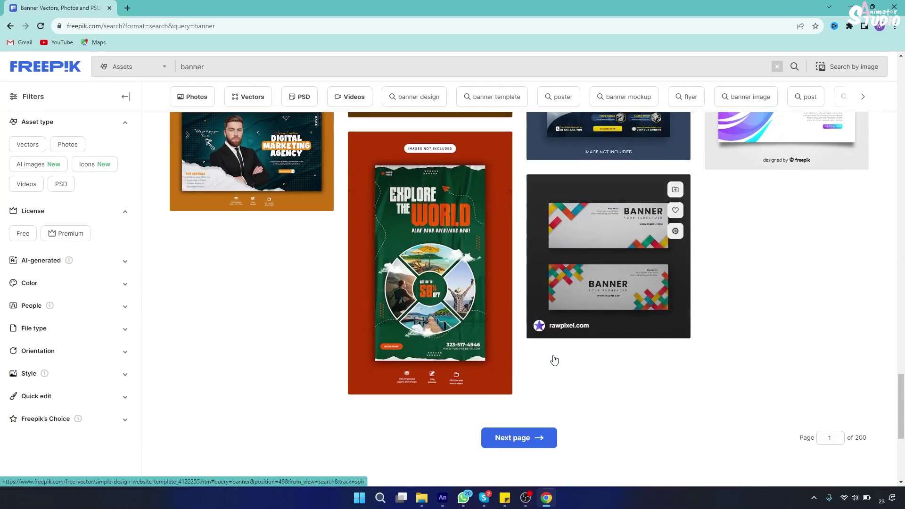
scroll(554, 359, up, 8)
scroll(555, 360, up, 9)
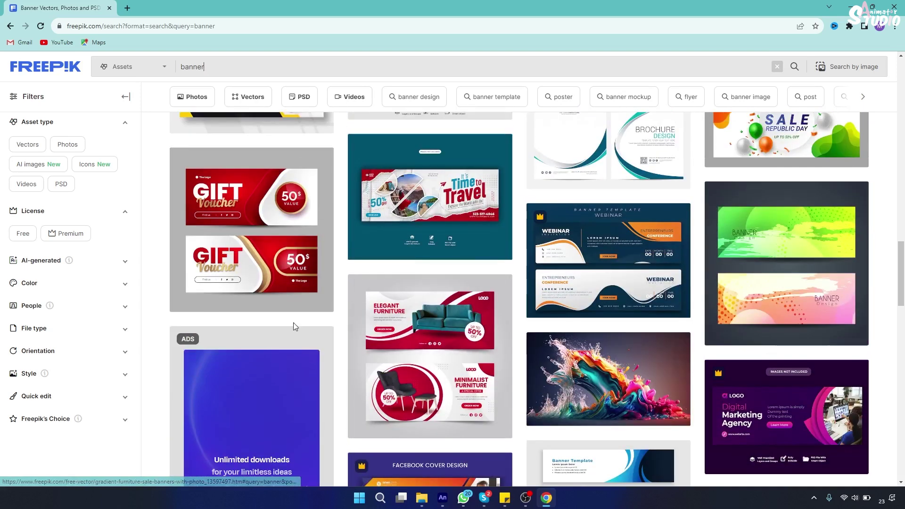
scroll(293, 321, up, 6)
scroll(298, 297, up, 2)
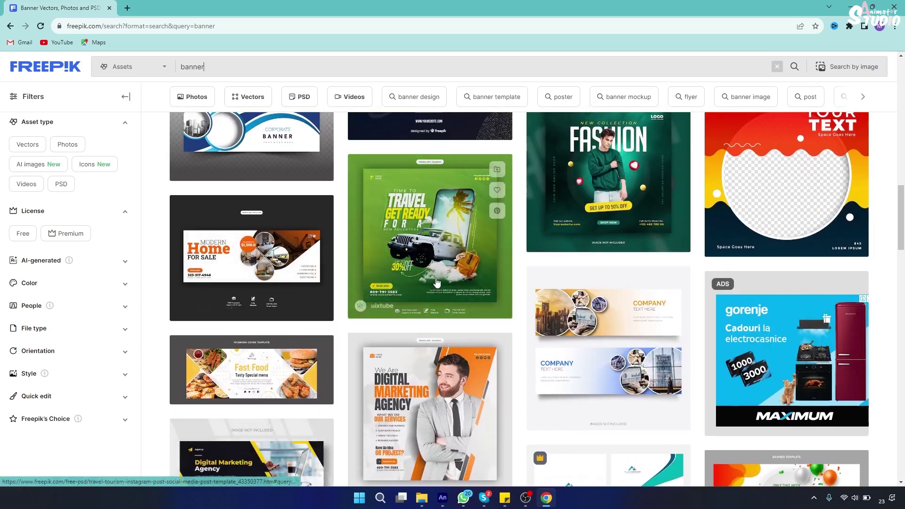
scroll(425, 314, up, 3)
scroll(425, 315, up, 3)
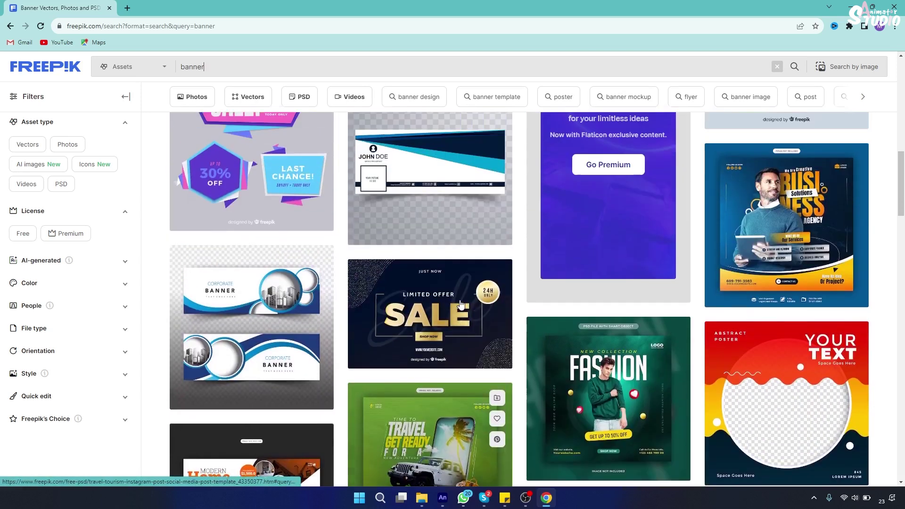
scroll(326, 249, up, 10)
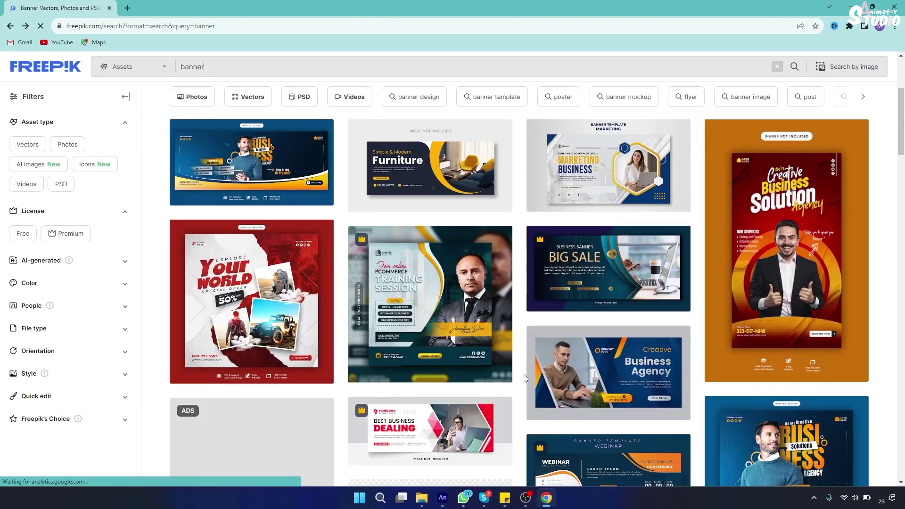
scroll(524, 375, down, 3)
scroll(341, 432, down, 4)
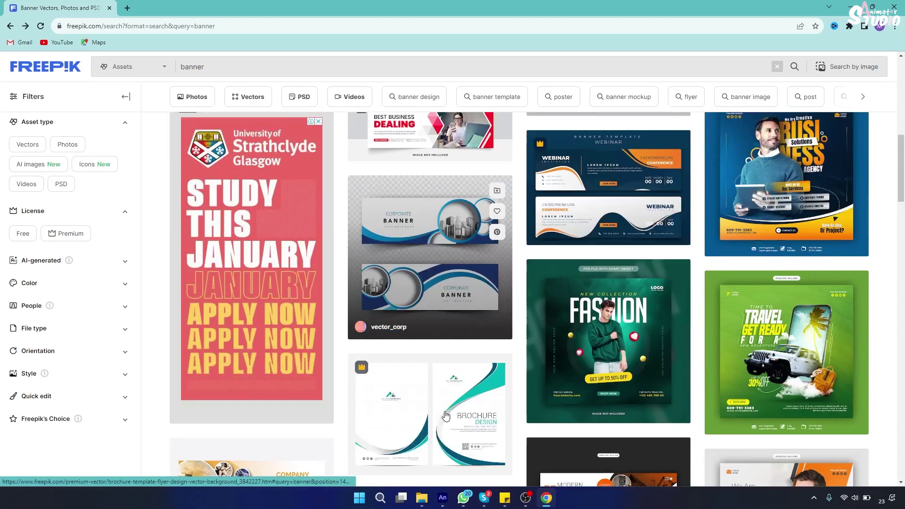
Step: Check which download formats the green fashion sale template offers, and return to the banner results
click(613, 326)
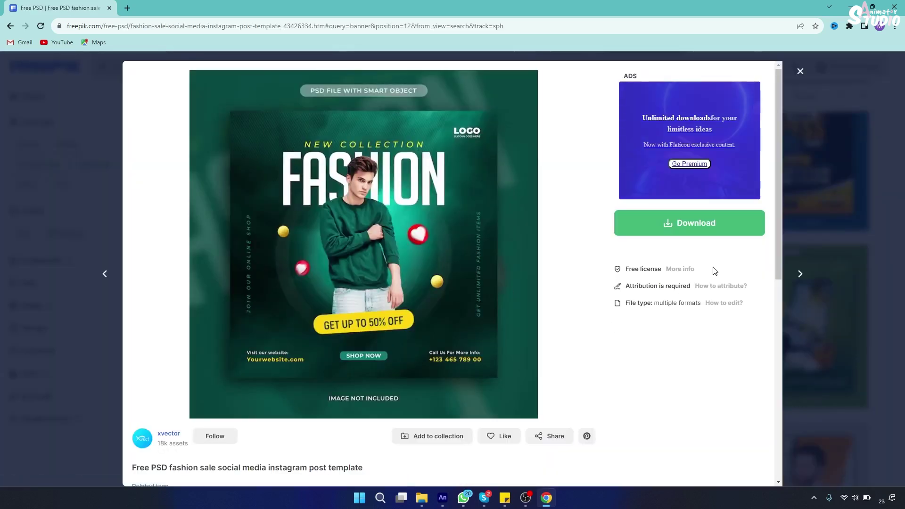
click(742, 231)
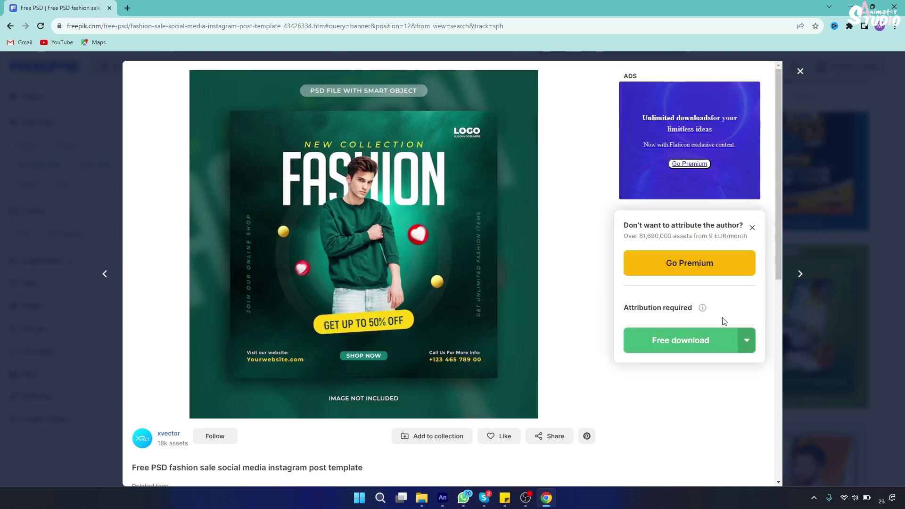
click(748, 343)
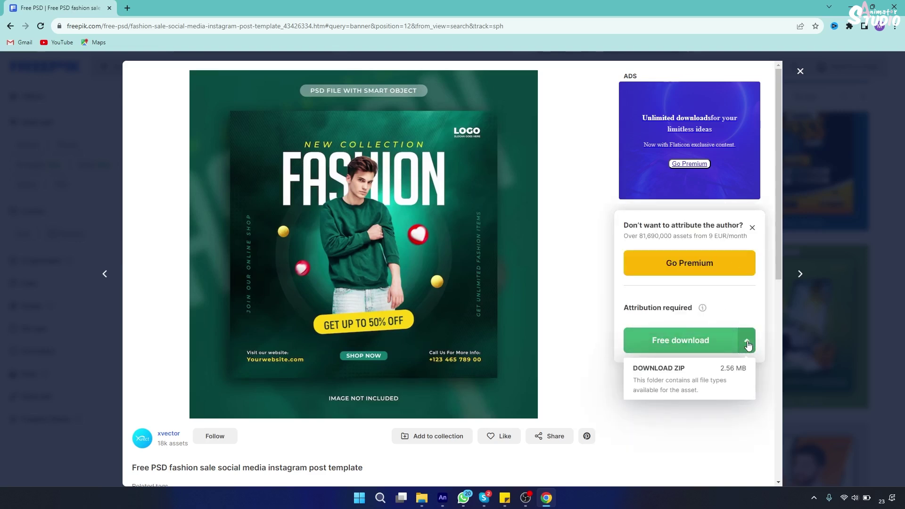
click(591, 345)
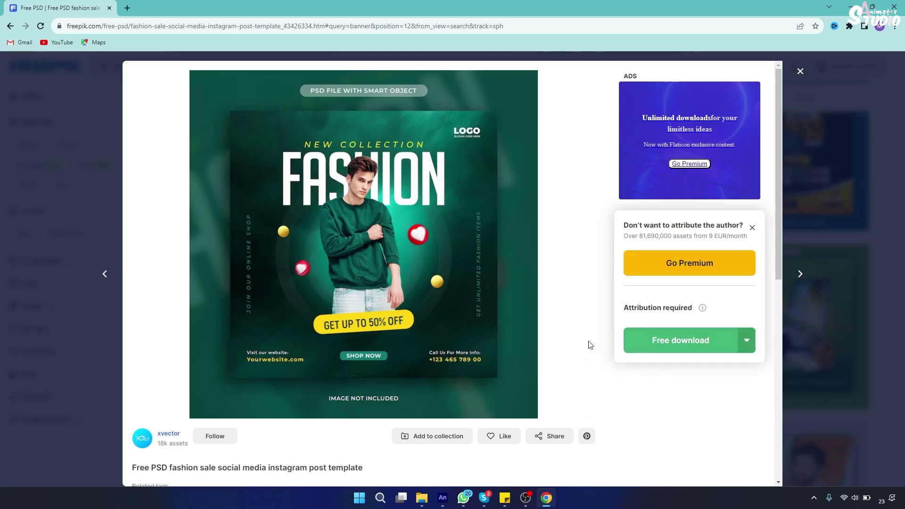
click(11, 26)
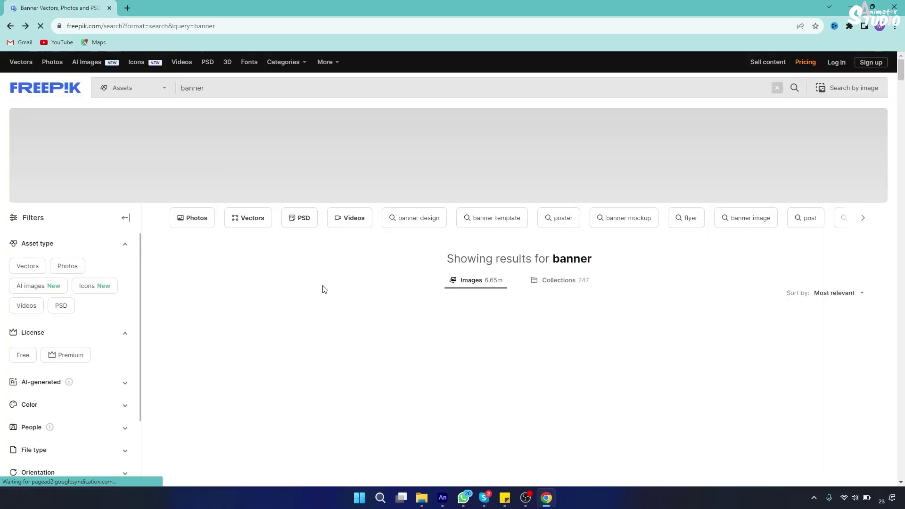
Step: Look further through the banner results and filter them by the Vectors asset type
scroll(323, 286, down, 10)
scroll(322, 285, down, 10)
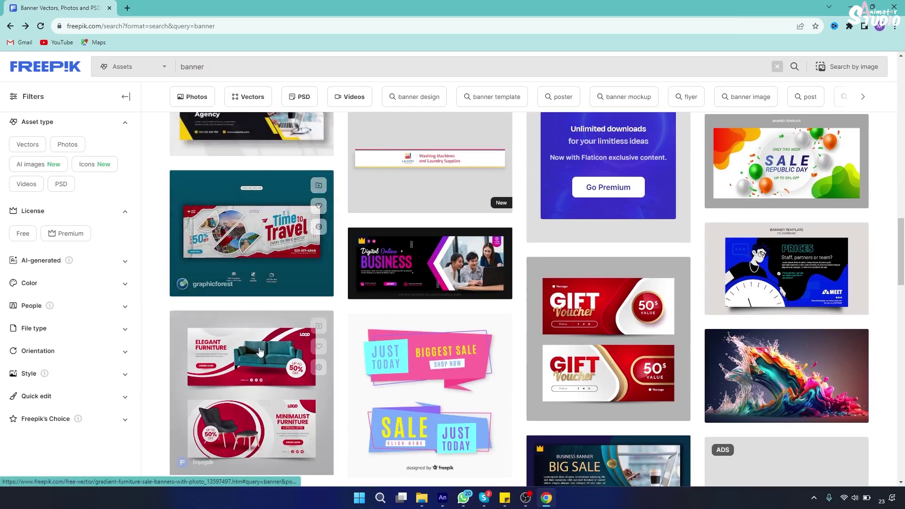
scroll(222, 304, down, 7)
scroll(514, 322, down, 4)
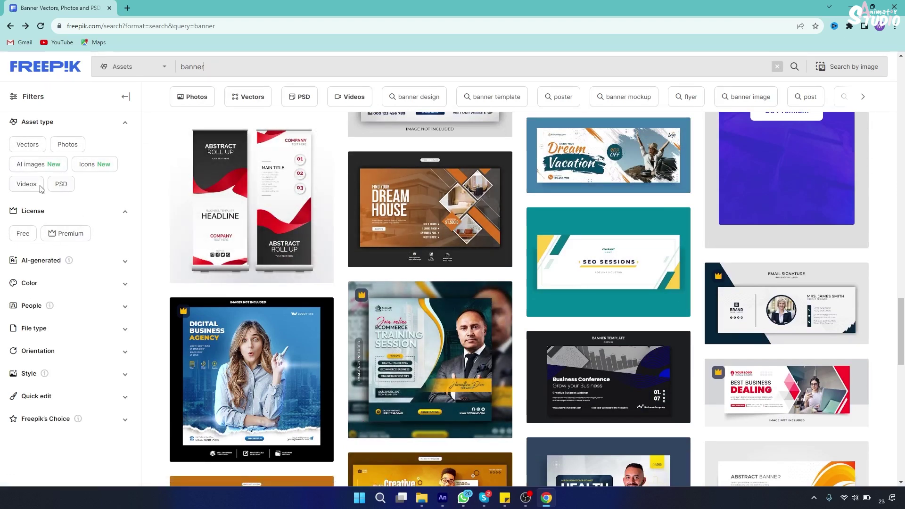
click(27, 146)
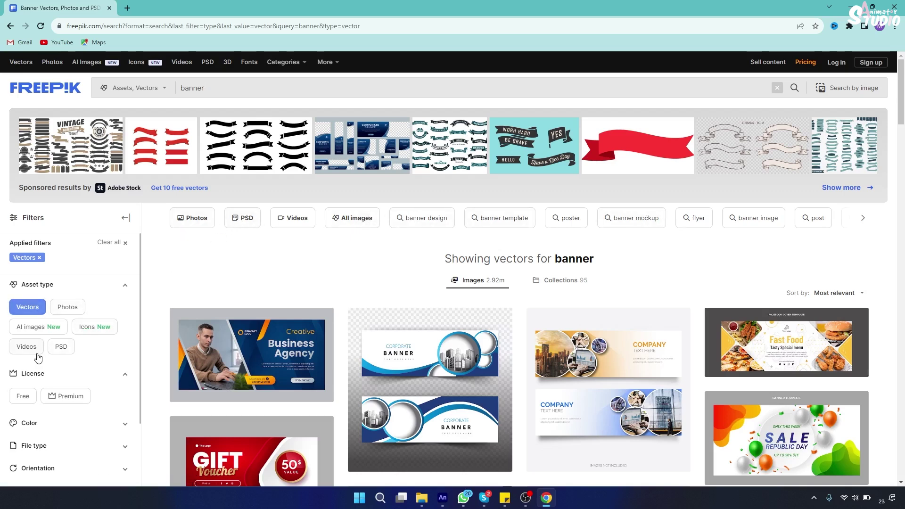
Step: Try the PSD asset type filter on the banner results and go back to the vector results
scroll(40, 361, down, 5)
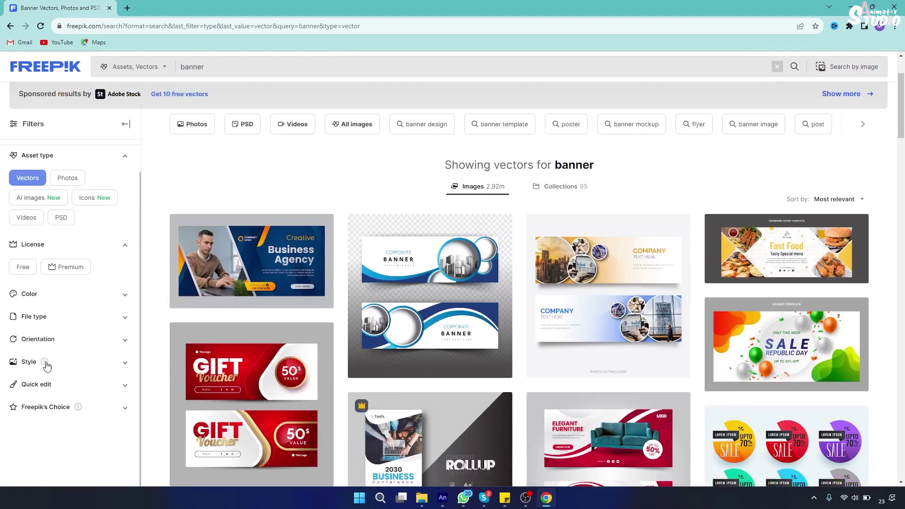
scroll(46, 366, down, 1)
scroll(66, 302, up, 2)
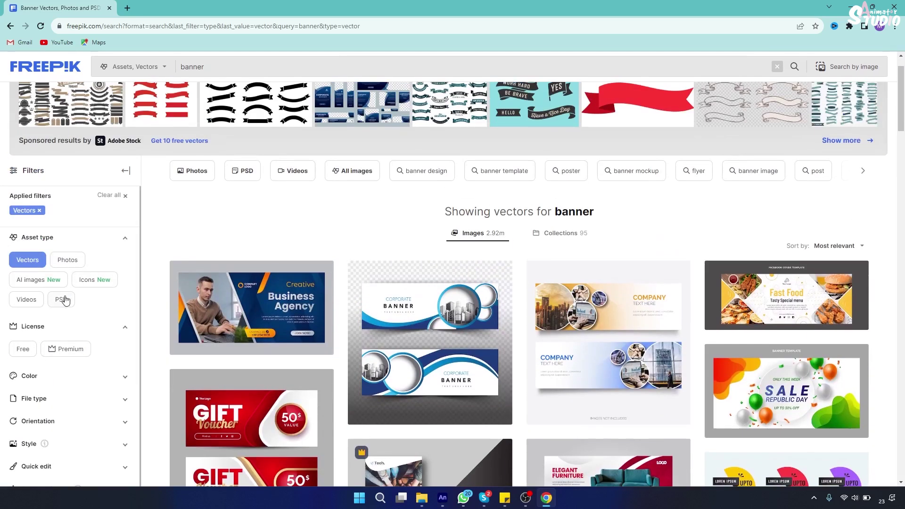
click(65, 301)
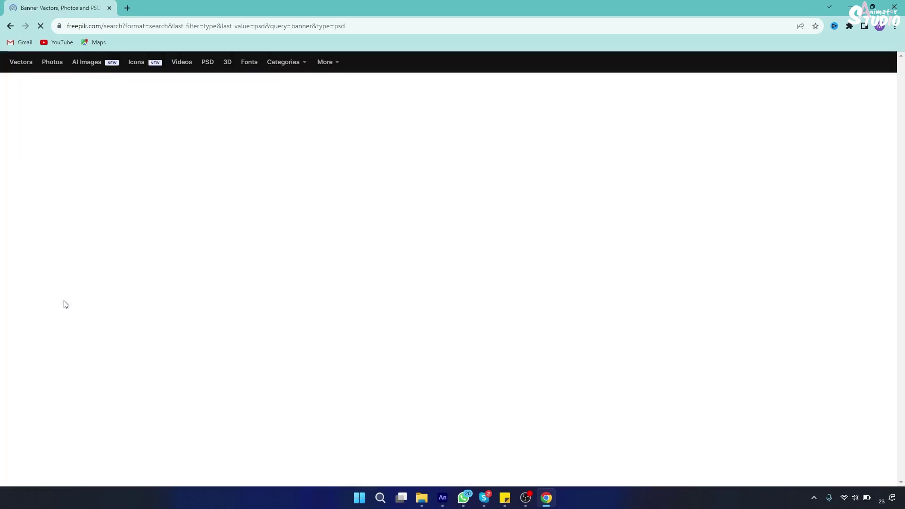
key(alt+Left)
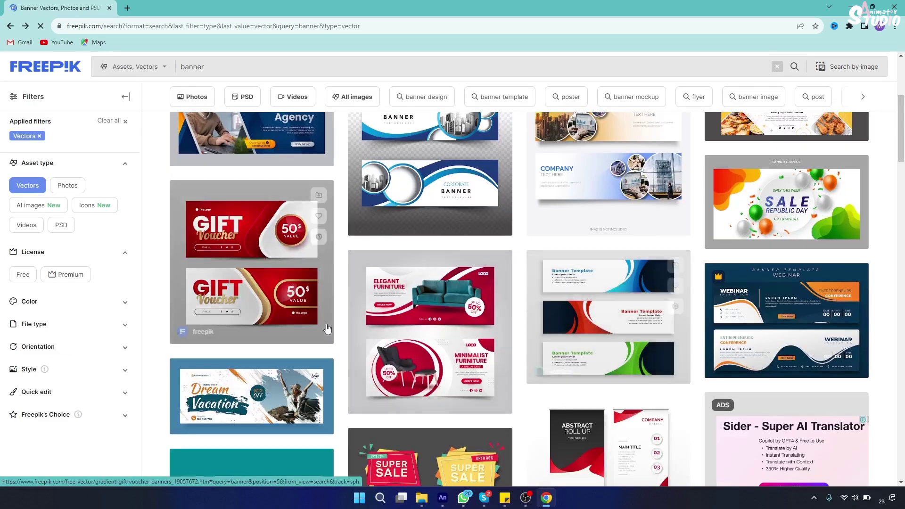
Step: Download the origami "Super Sale" banner vector as a free EPS file and dismiss the download limit pop-up
scroll(339, 315, down, 5)
click(409, 251)
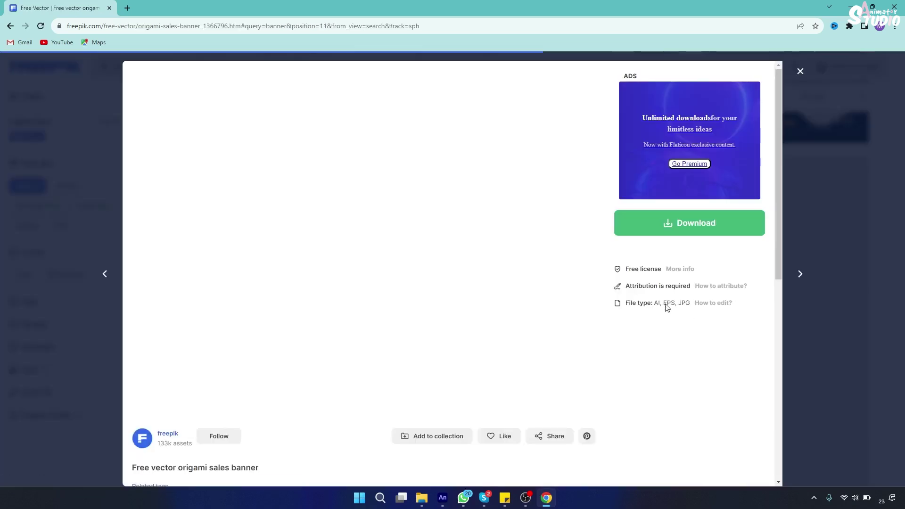
click(722, 227)
click(747, 340)
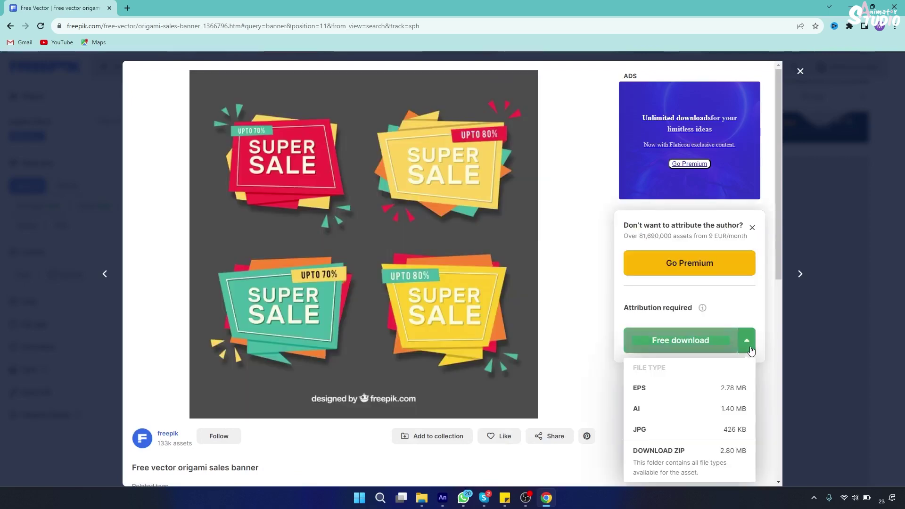
click(669, 392)
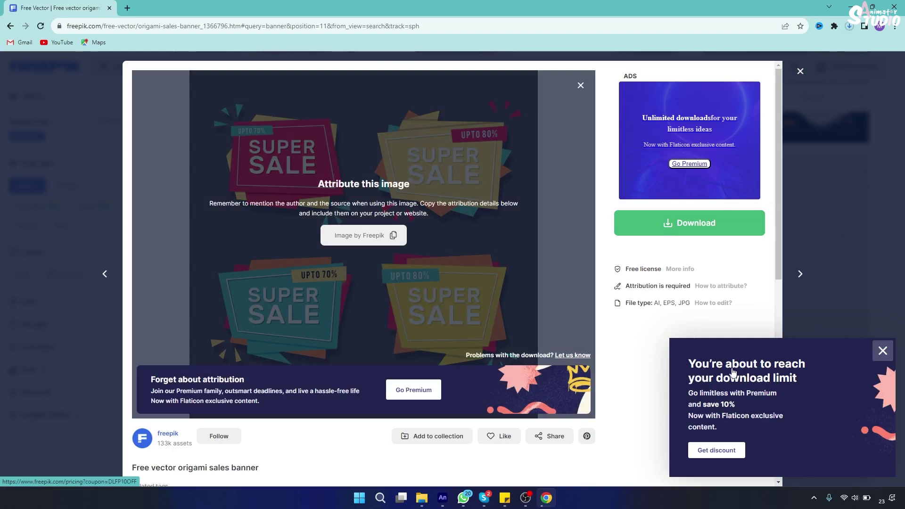
click(883, 352)
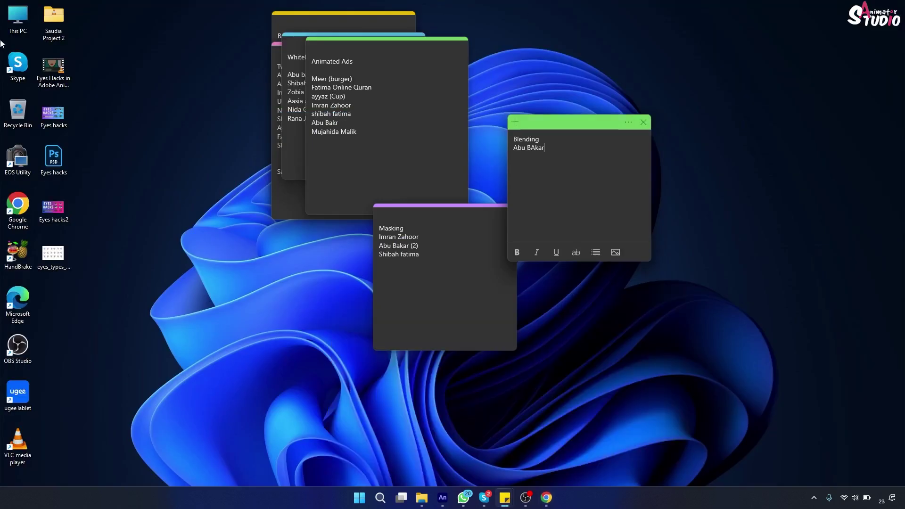
Step: Switch to File Explorer and open the Downloads folder containing the downloaded EPS file
click(8, 26)
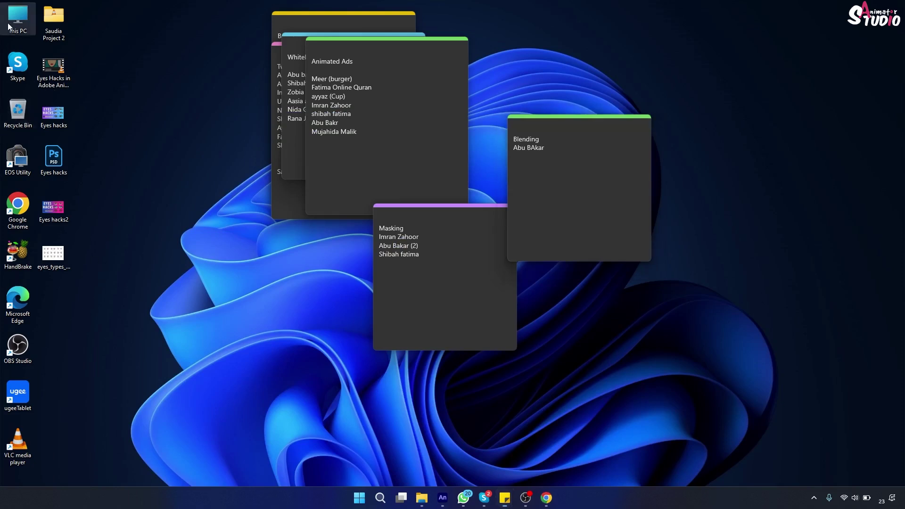
double_click(8, 25)
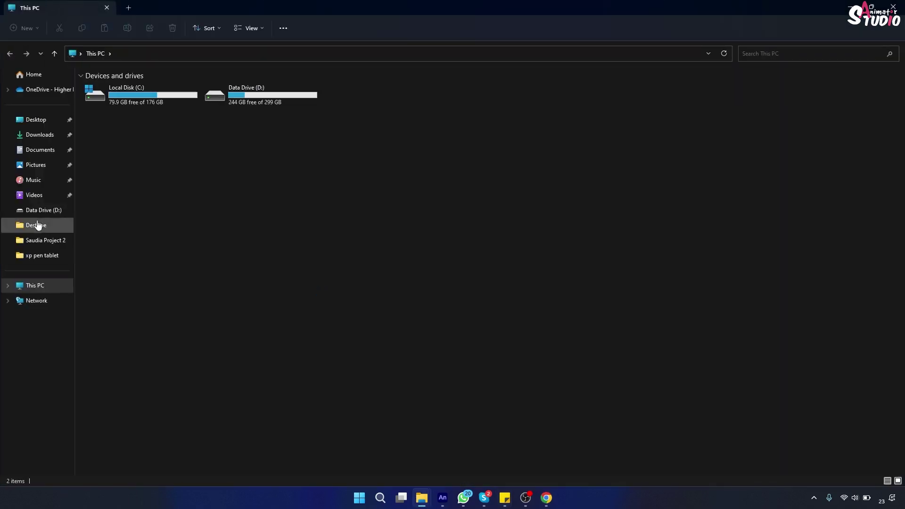
click(40, 136)
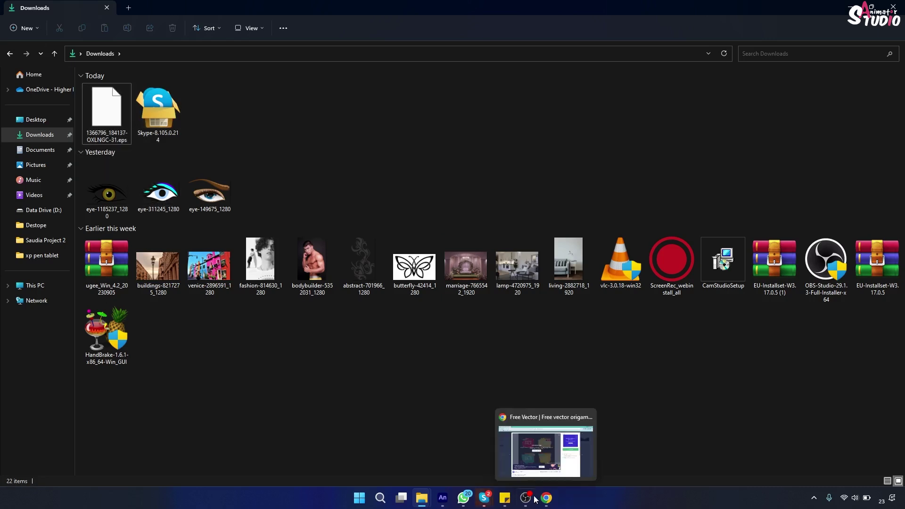
mouse_move(485, 504)
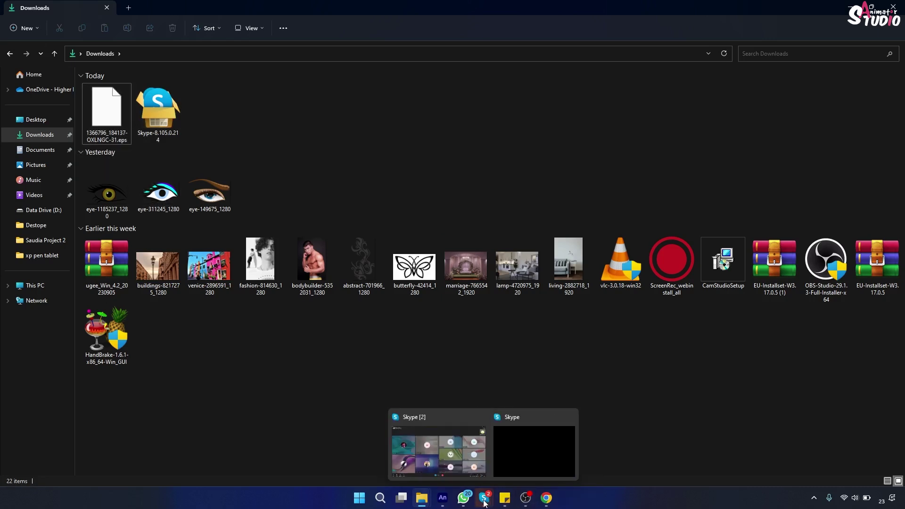
Step: Switch to Adobe Animate, start importing a file, browse to the Downloads folder, and enlarge the import dialog
click(443, 498)
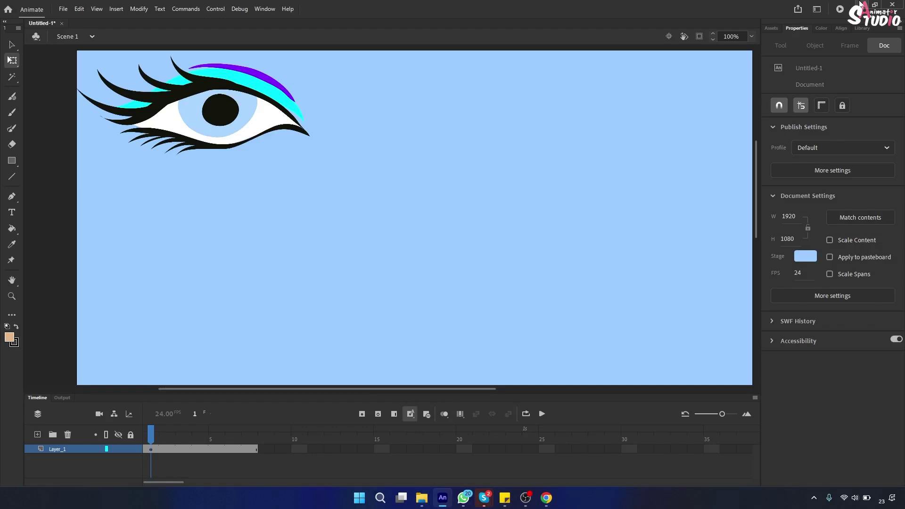
click(63, 9)
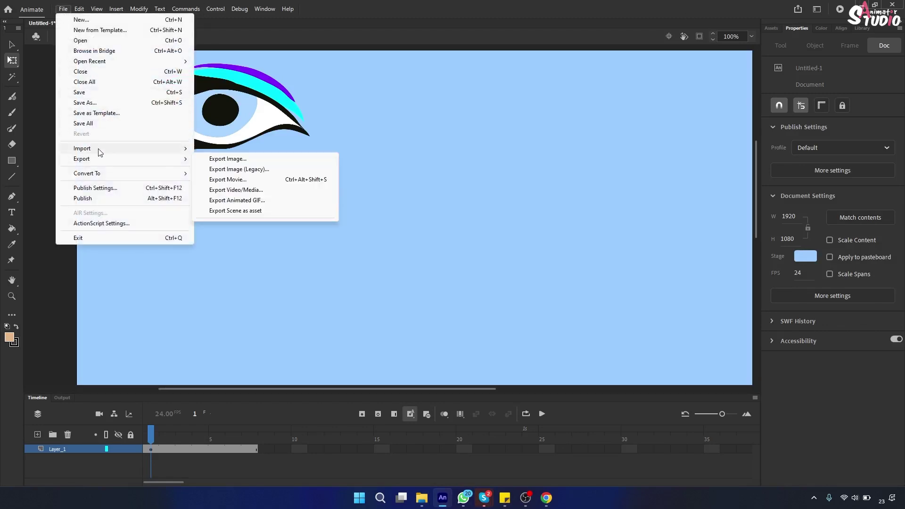
mouse_move(146, 149)
click(241, 150)
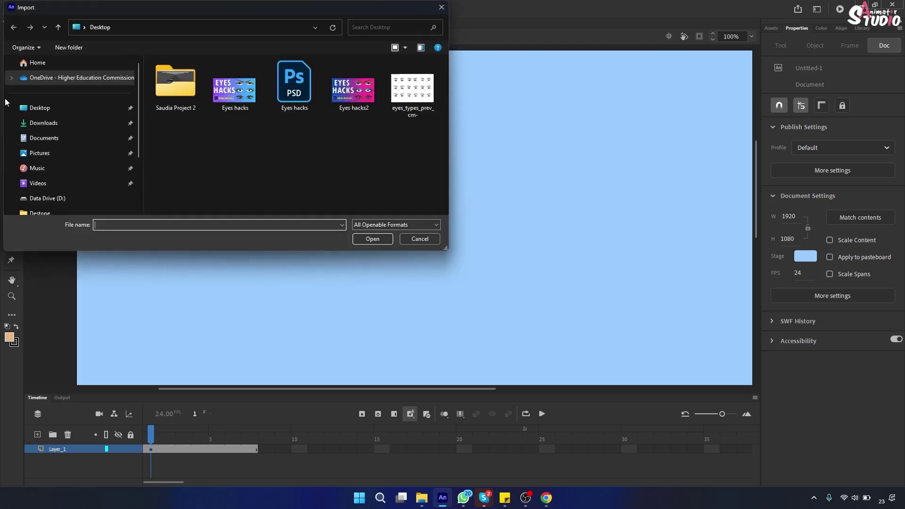
click(57, 124)
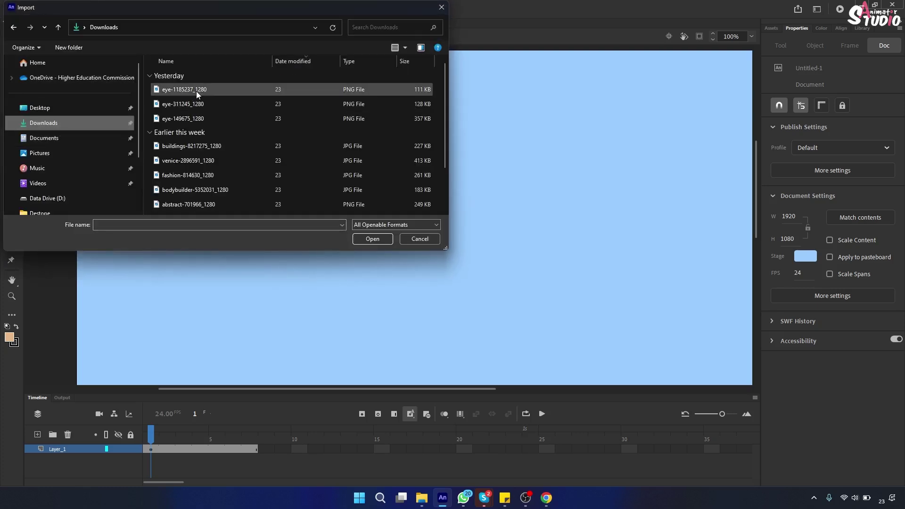
scroll(232, 175, down, 2)
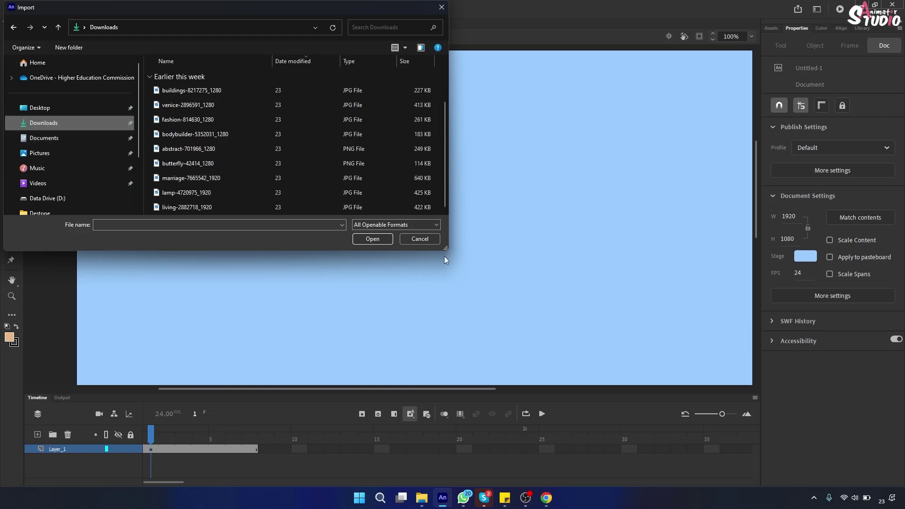
drag(445, 249, 533, 362)
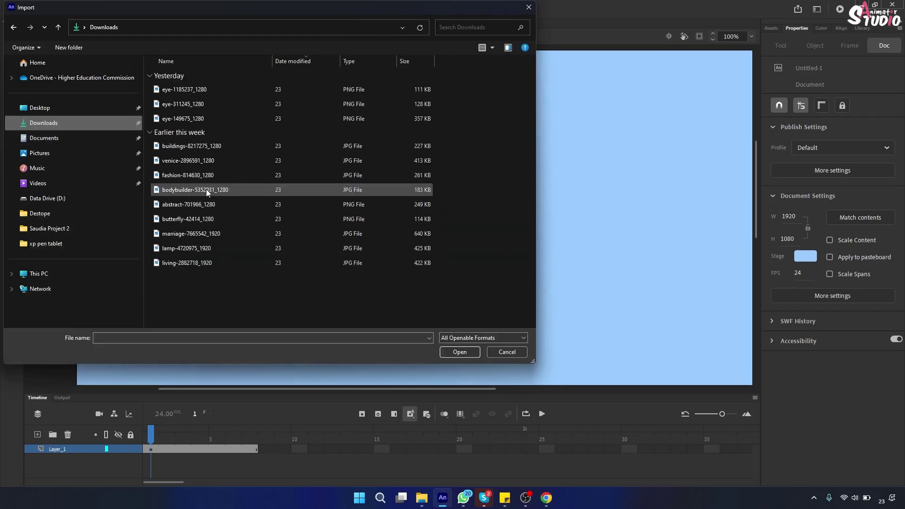
Step: Show all file types and try to import 1366796_184137-OXLNGC-31.eps into the document
click(482, 339)
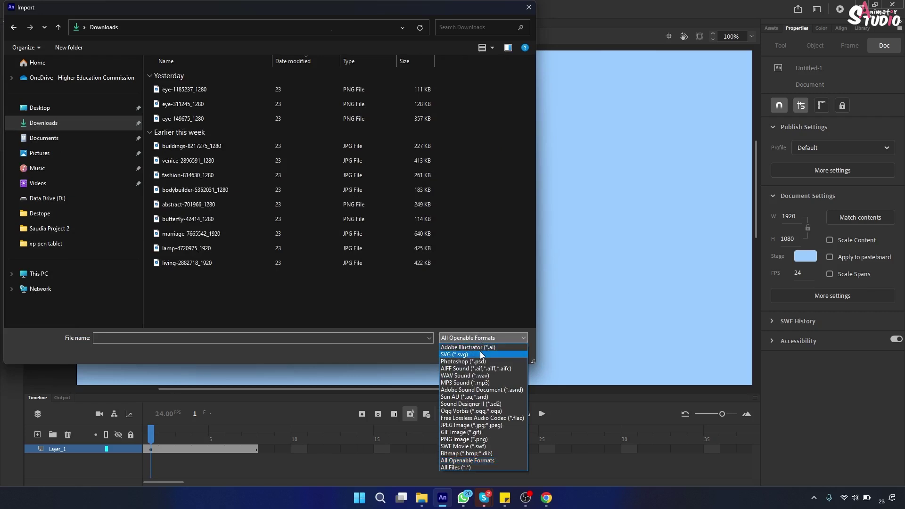
click(473, 468)
click(179, 94)
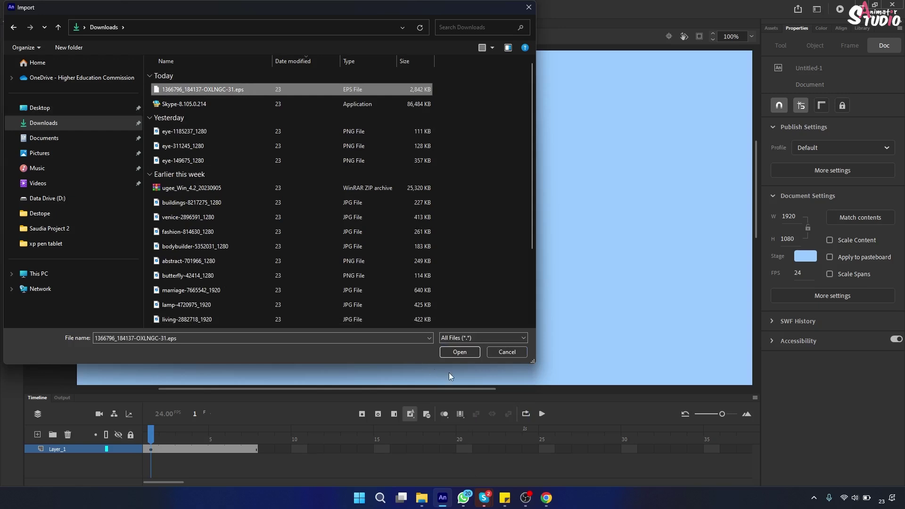
click(460, 352)
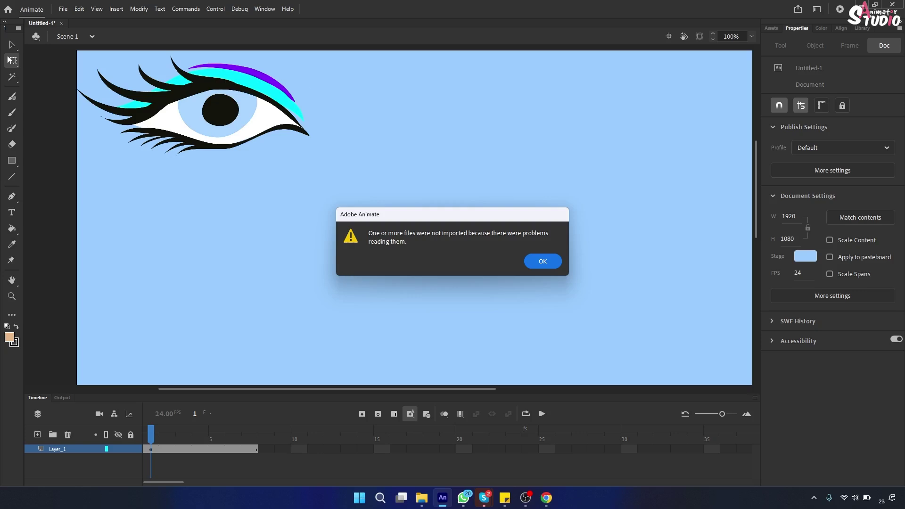
Step: Review the Super Sale banner in Chrome without the attribution overlay, and return to Animate to dismiss the import alert
click(546, 498)
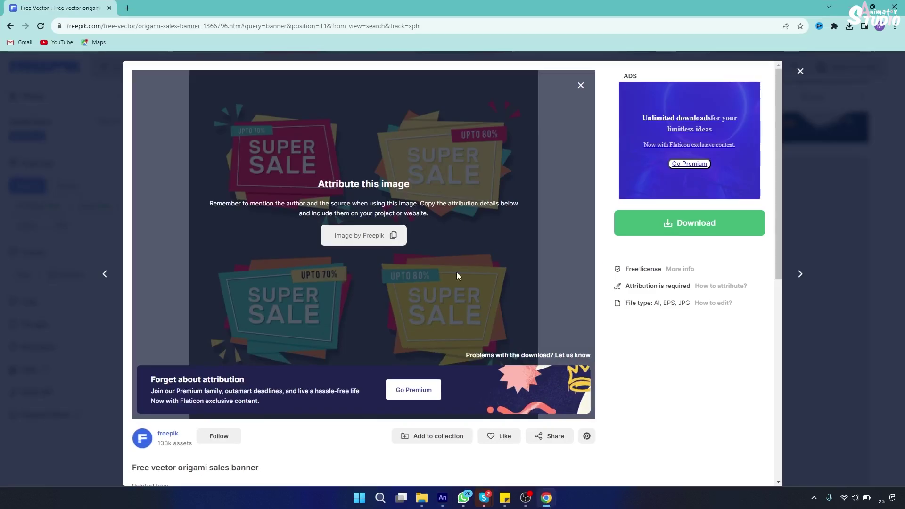
click(581, 86)
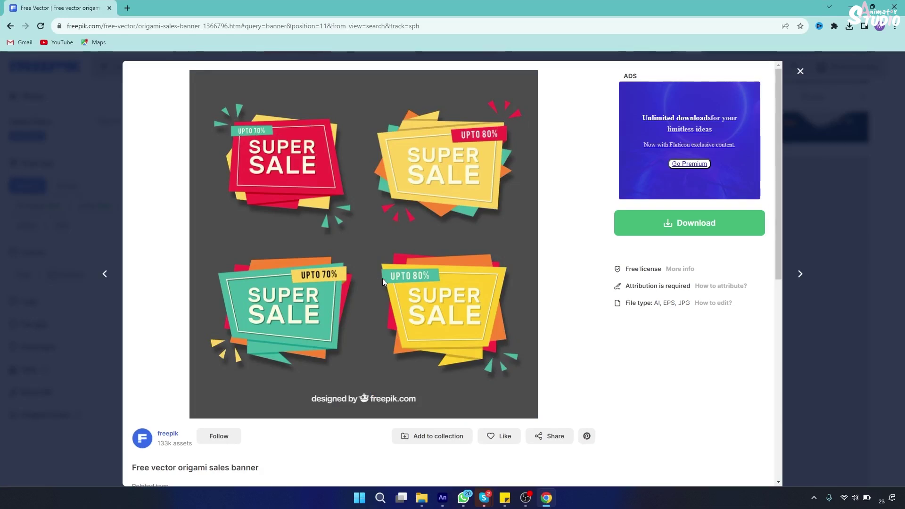
click(850, 6)
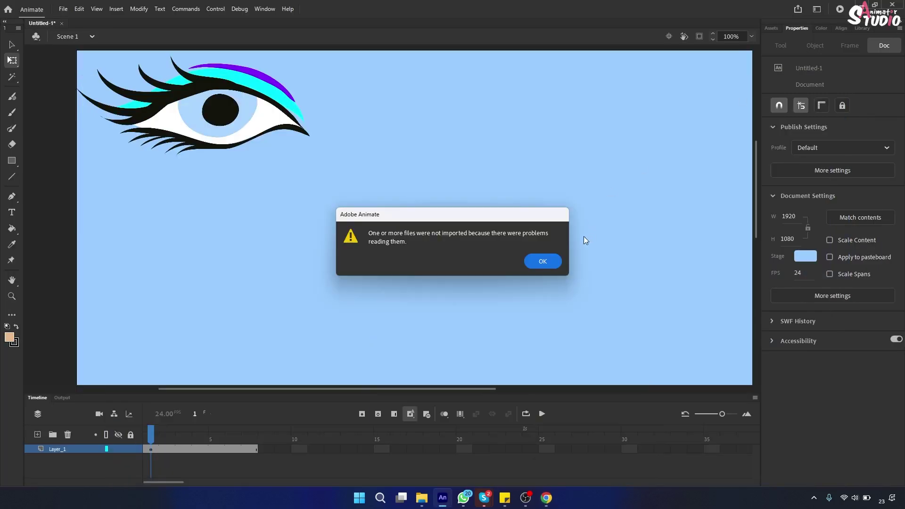
click(551, 261)
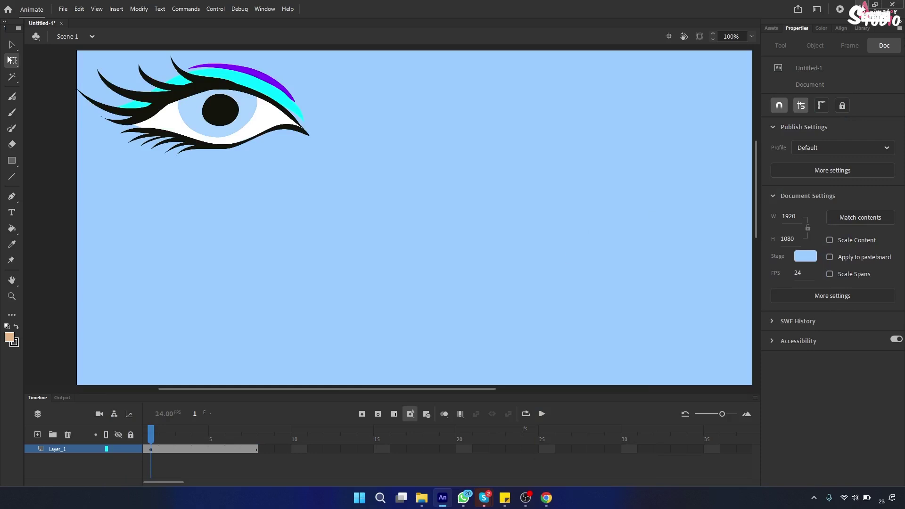
Step: Return to the Downloads folder in File Explorer and display its files as extra large icons
click(859, 5)
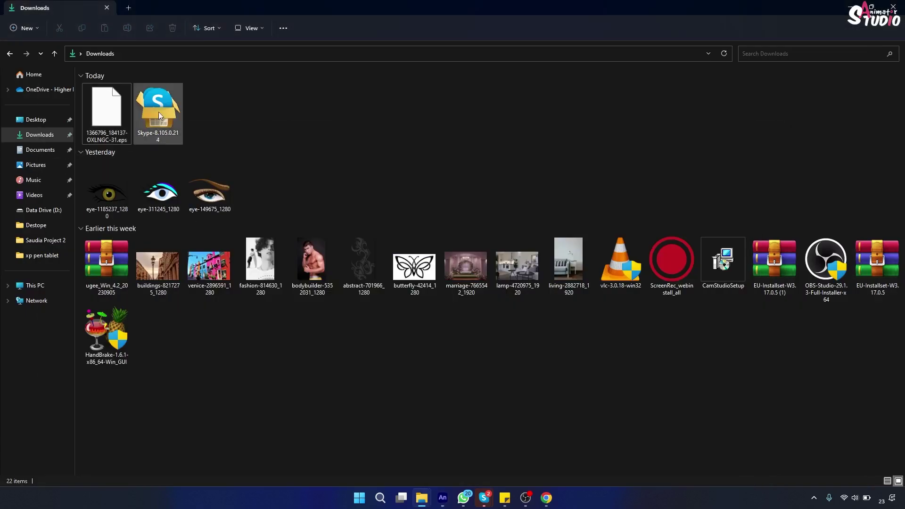
click(245, 32)
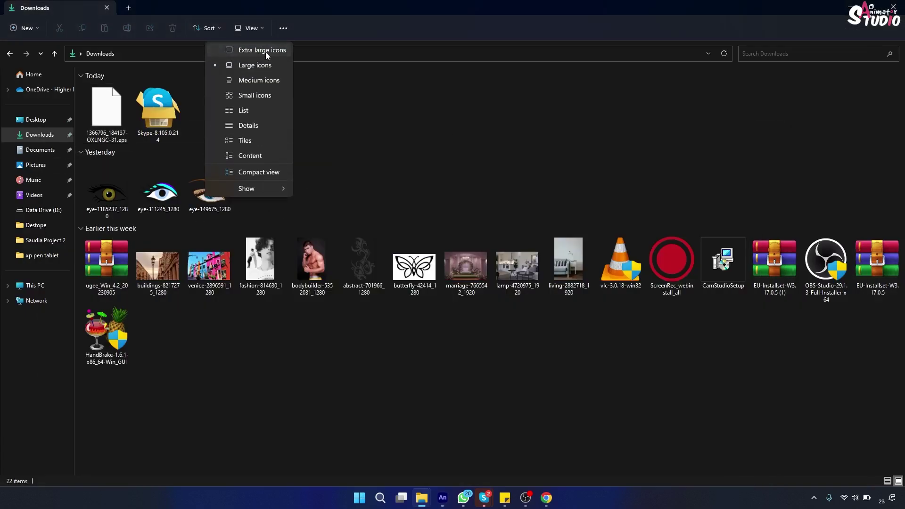
click(262, 50)
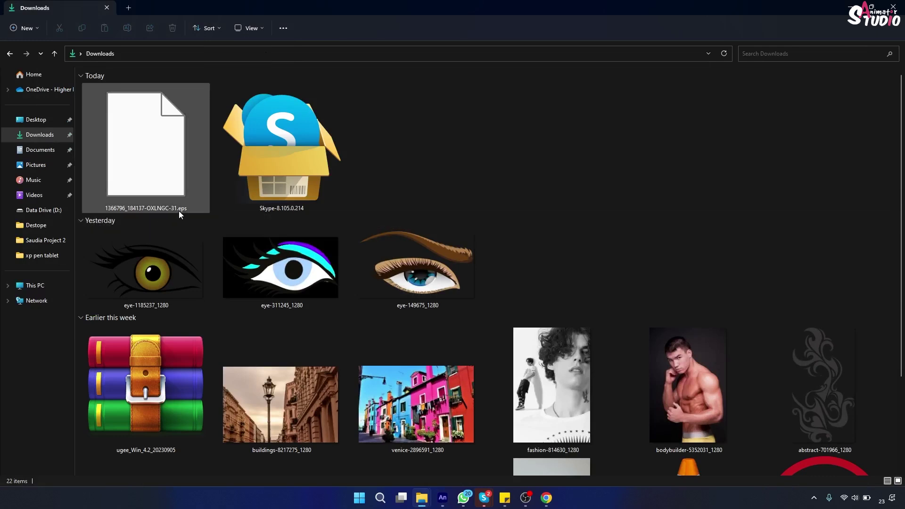
mouse_move(180, 211)
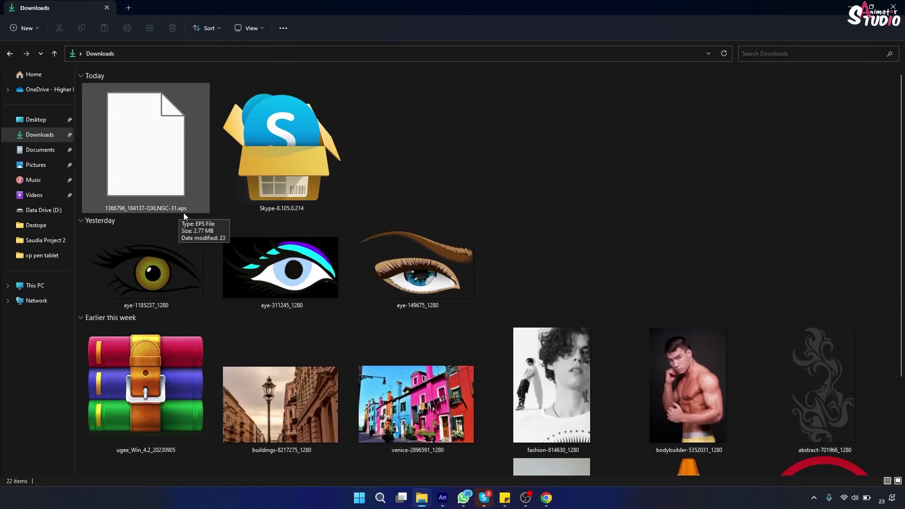
right_click(174, 195)
click(415, 160)
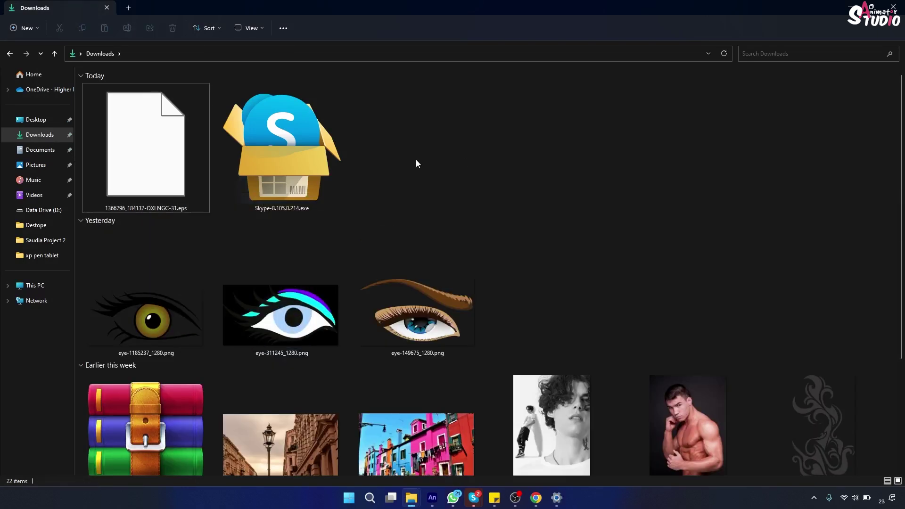
Step: Change the downloaded banner file's extension to .ai, naming it 1366796_184137-OXLNGC-31.ai, and accept the extension change
right_click(159, 193)
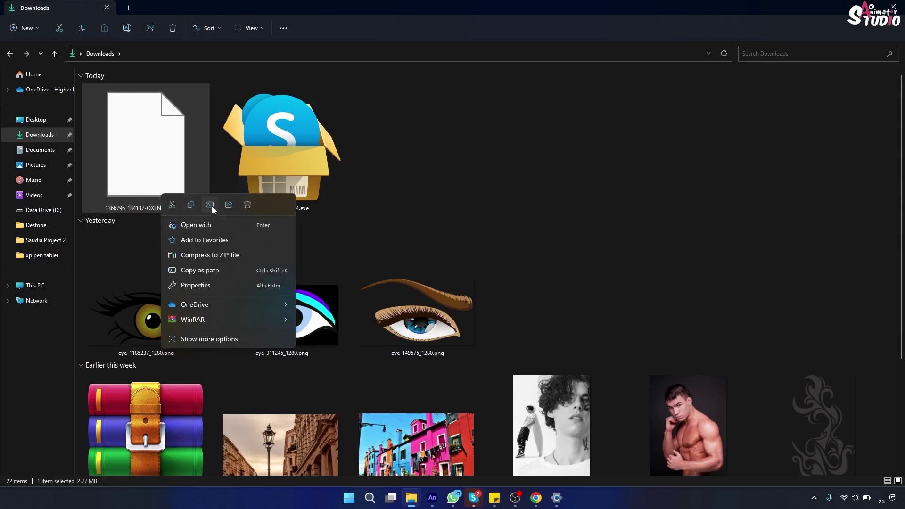
click(210, 204)
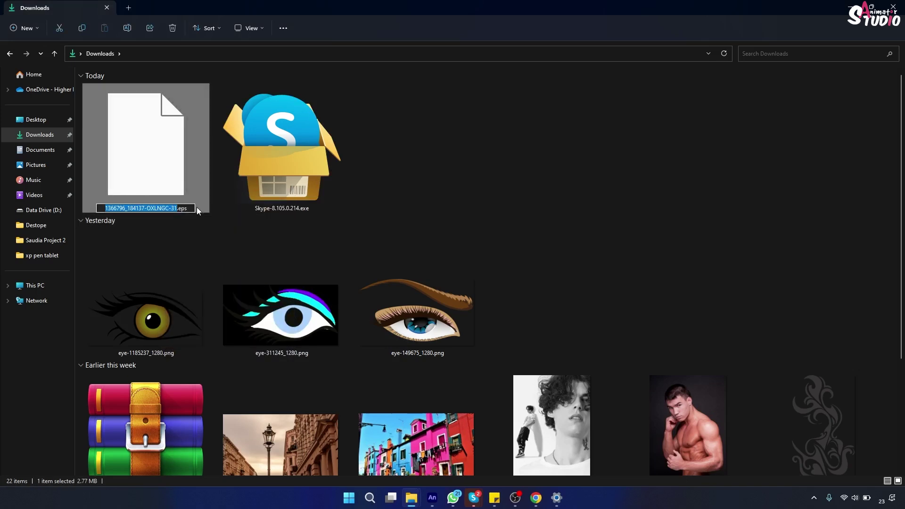
click(191, 208)
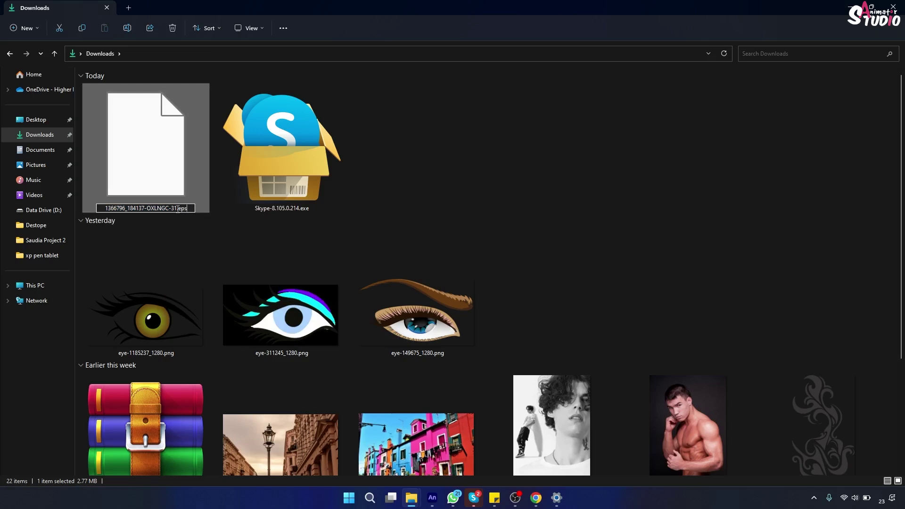
drag(106, 209, 153, 209)
click(191, 210)
key(BackSpace)
key(BackSpace)
key(BackSpace)
text(ai)
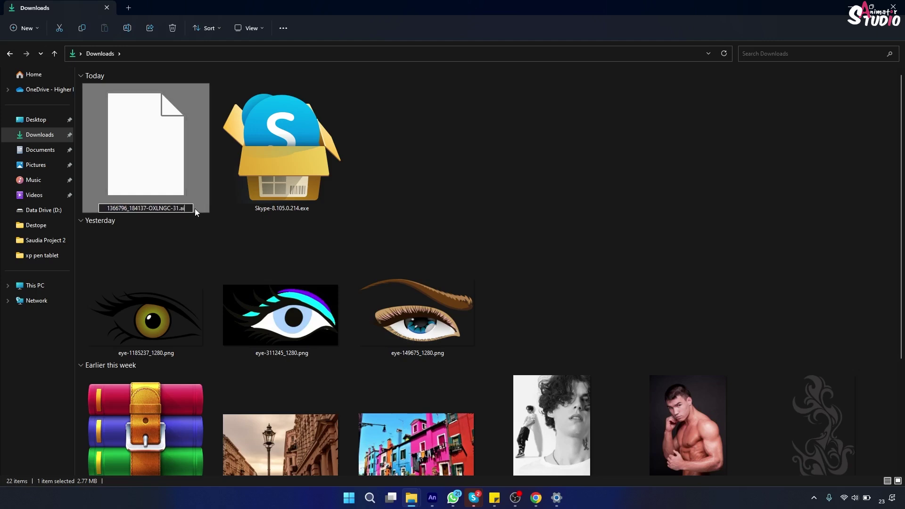
key(Return)
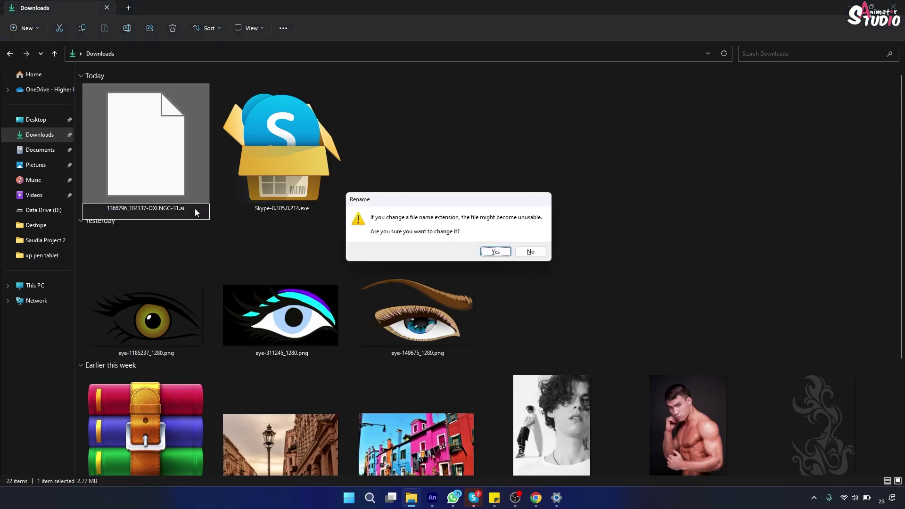
click(487, 252)
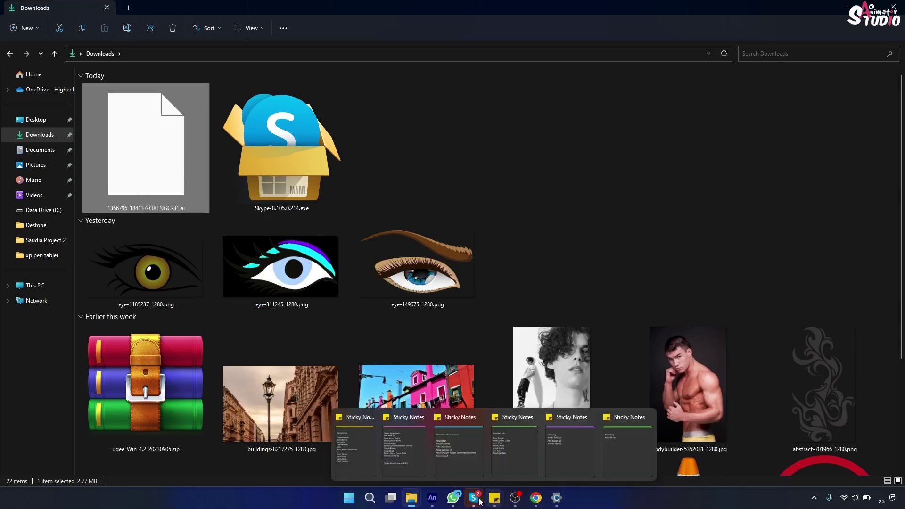
Step: Switch to Adobe Animate and import 1366796_184137-OXLNGC-31.ai from the Downloads folder
click(432, 498)
click(63, 9)
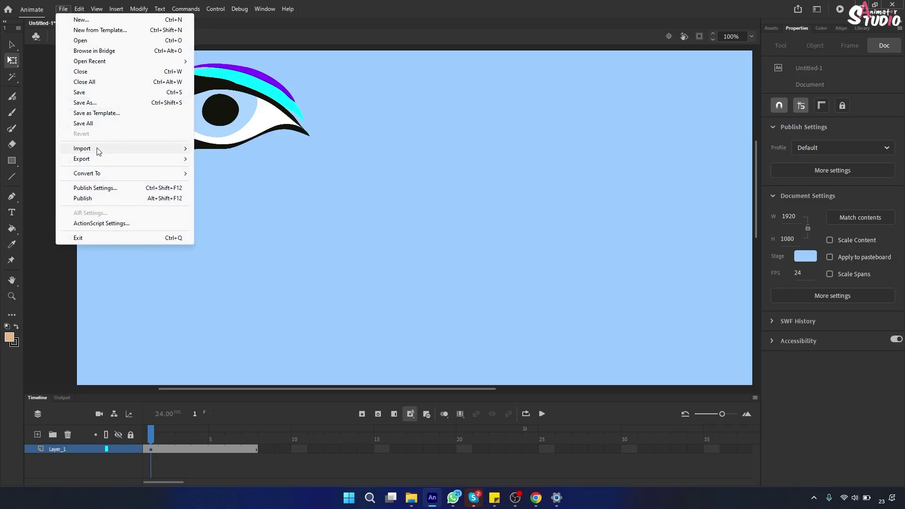
mouse_move(94, 148)
click(239, 156)
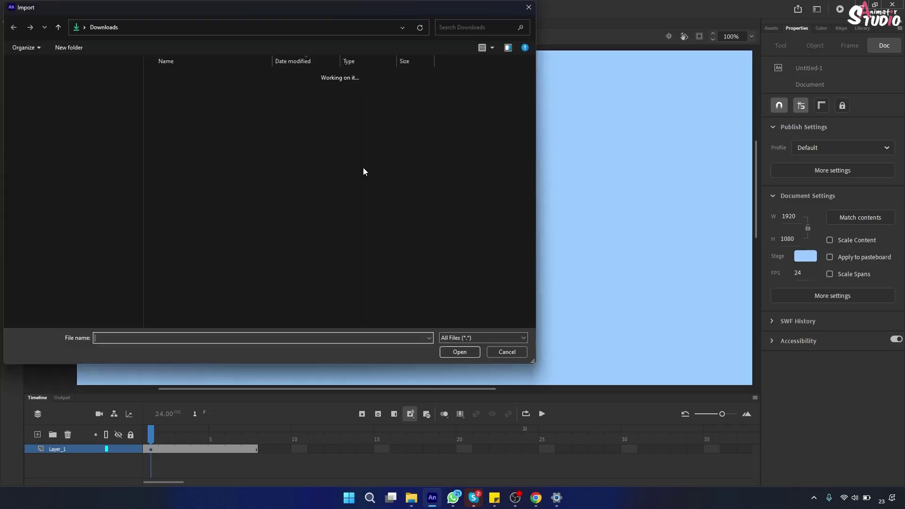
click(201, 90)
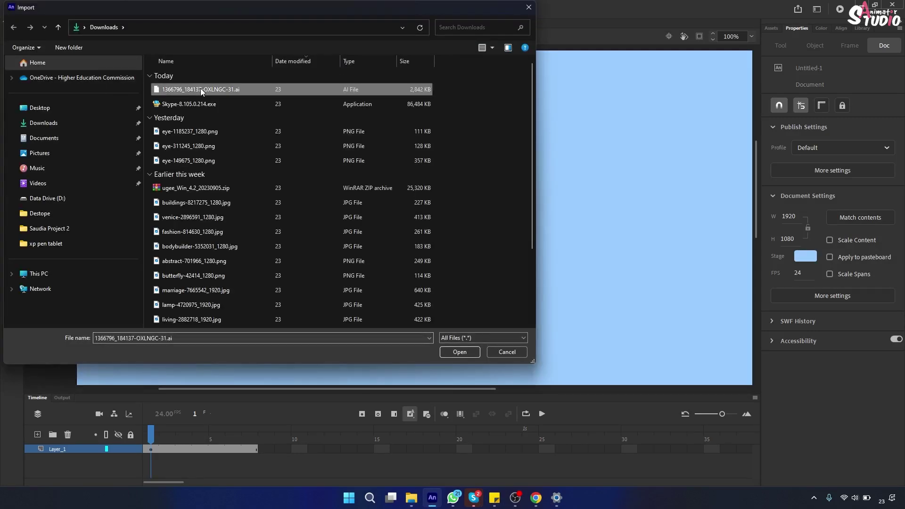
click(468, 354)
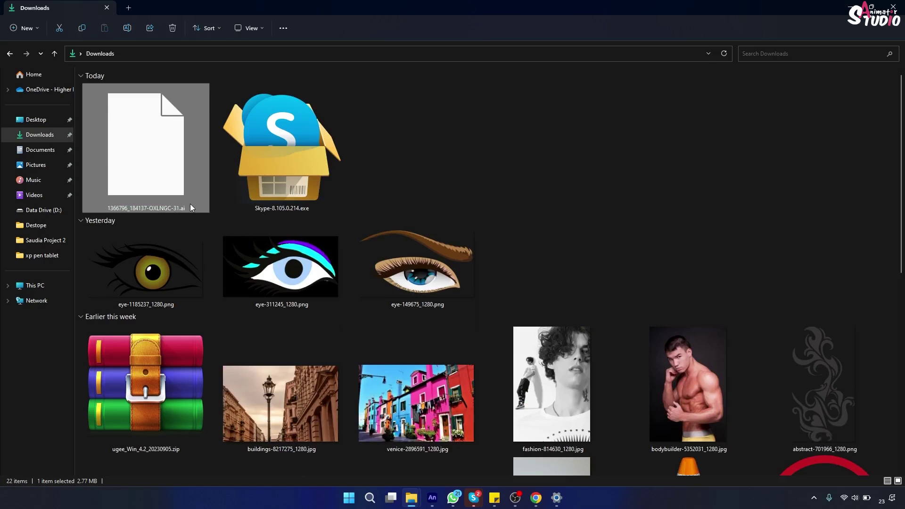
Step: In File Explorer, change the banner file's extension to .psd and accept the extension change
right_click(190, 203)
click(241, 215)
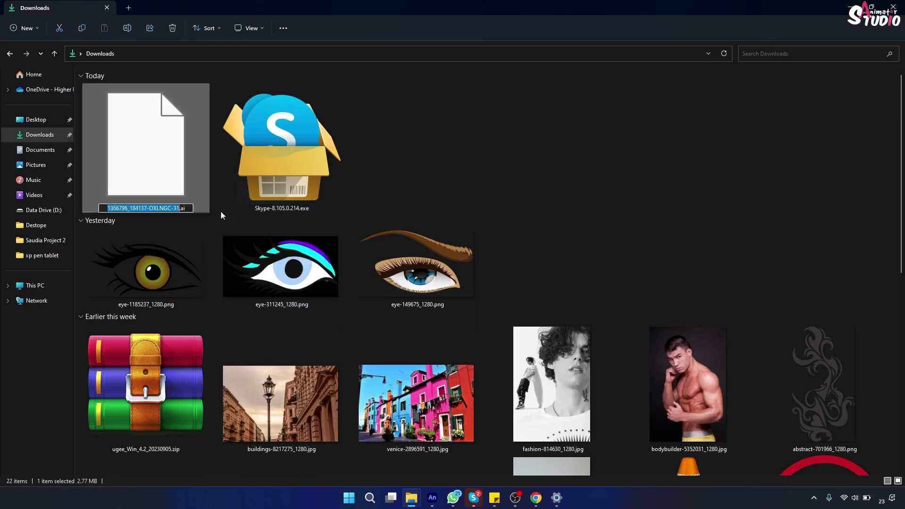
key(End)
key(BackSpace)
key(BackSpace)
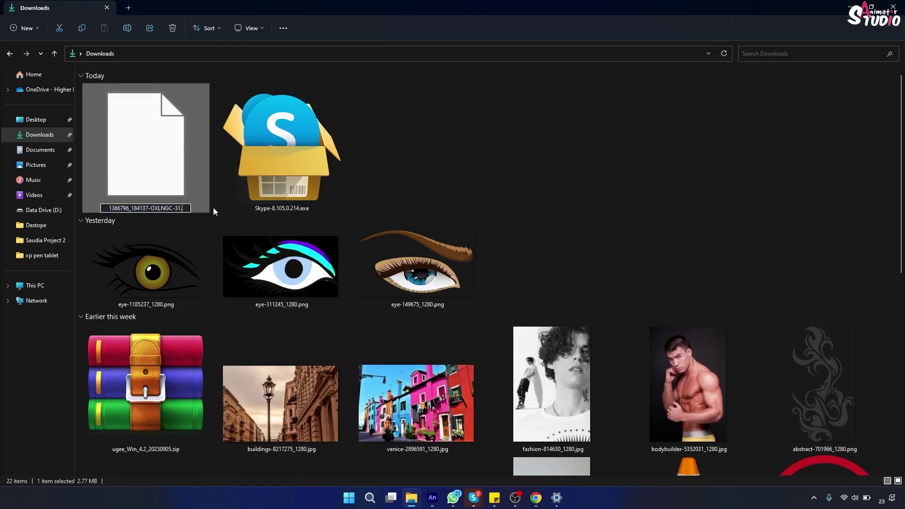
text(psd)
key(Return)
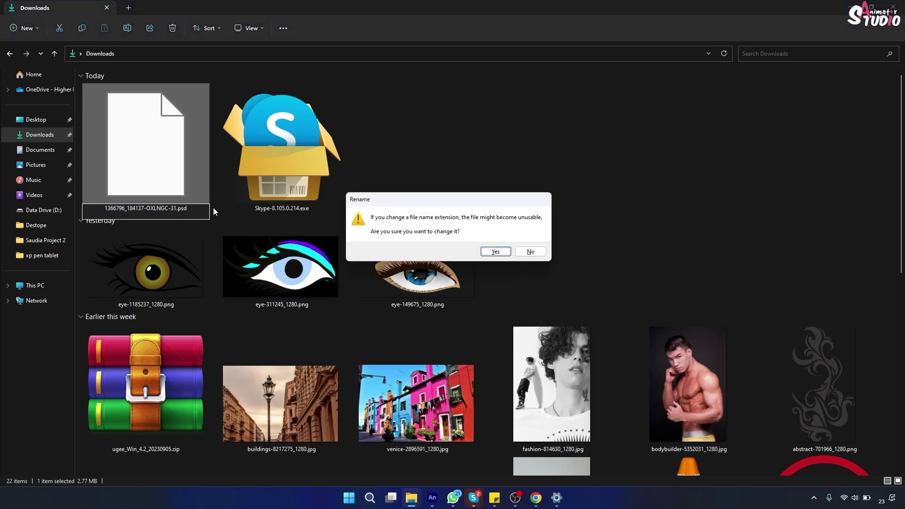
click(493, 250)
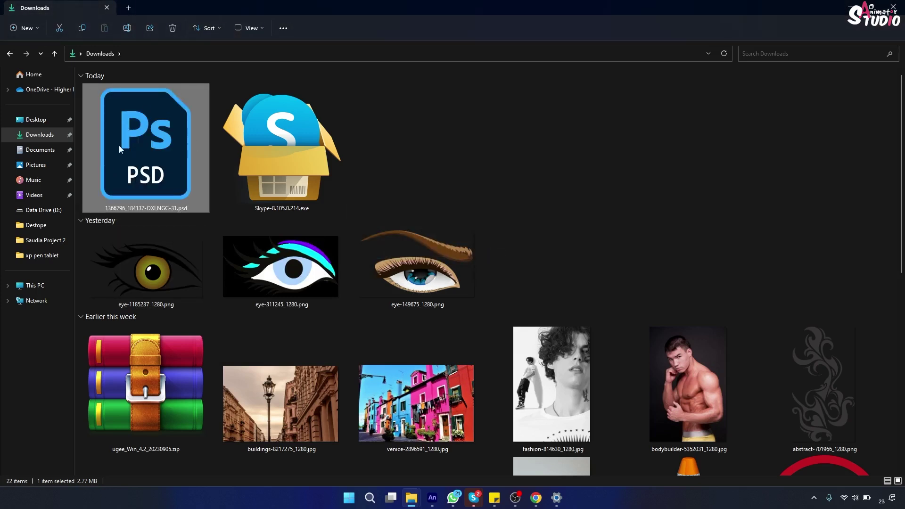
Step: Change the banner file's extension to .zip and accept the extension change
right_click(191, 202)
click(242, 213)
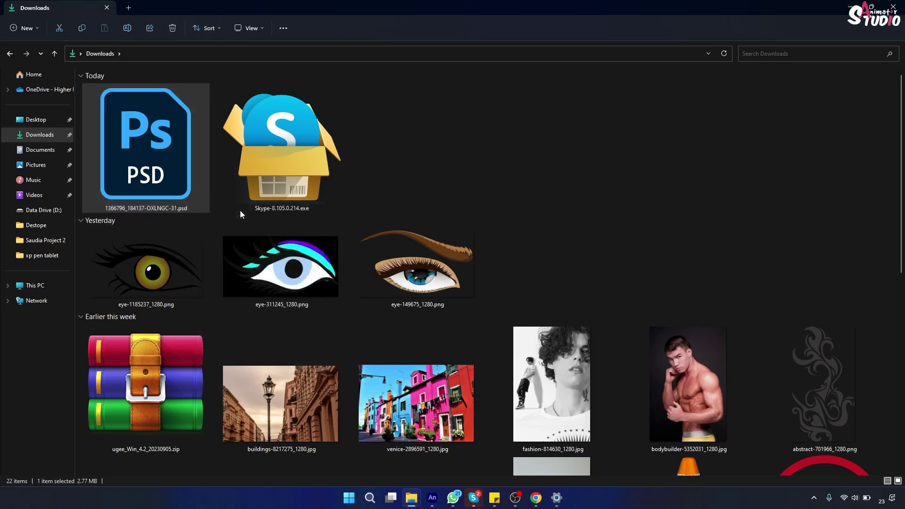
click(191, 208)
key(BackSpace)
key(BackSpace)
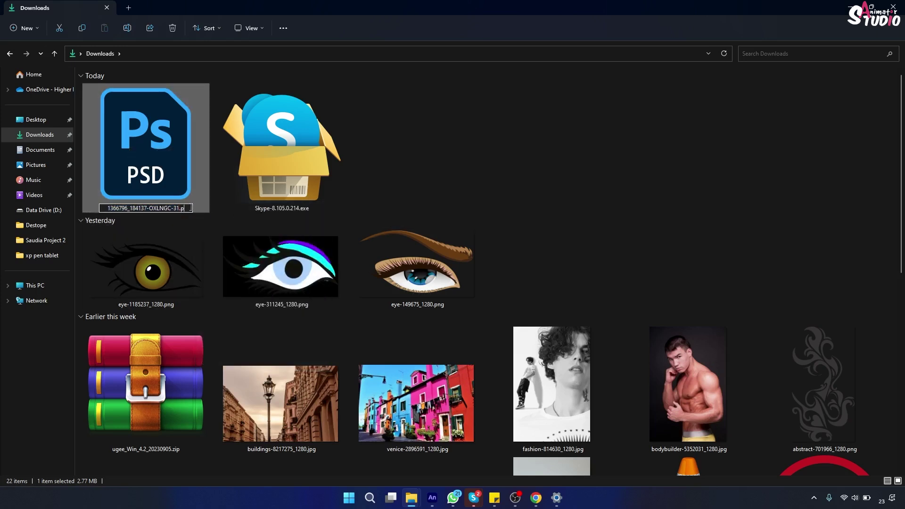
text(zip)
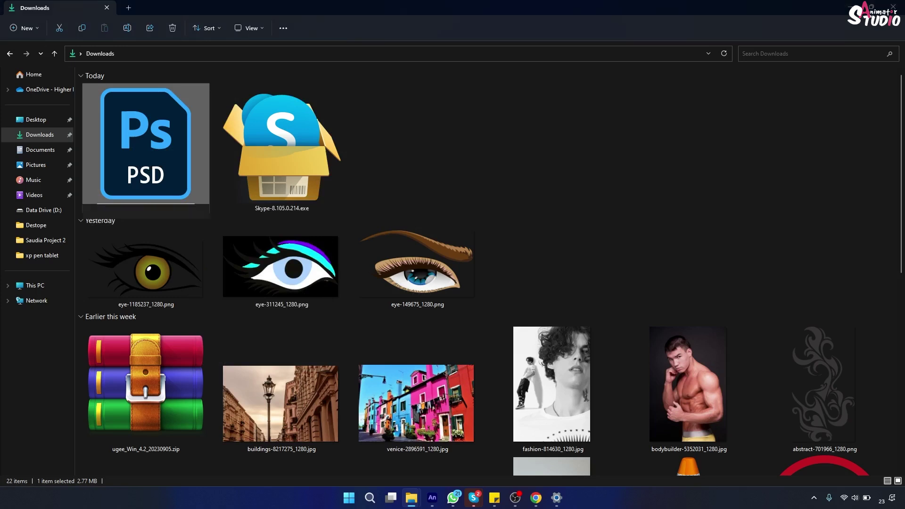
key(Return)
click(508, 253)
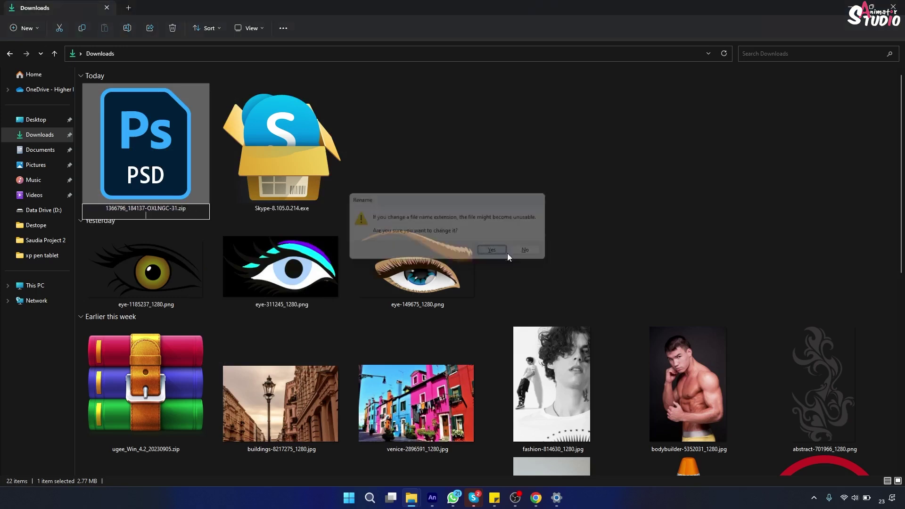
Step: Change the banner file's extension back to .ai, naming it 1366796_184137-OXLNGC-31.ai, and accept the extension change
right_click(144, 184)
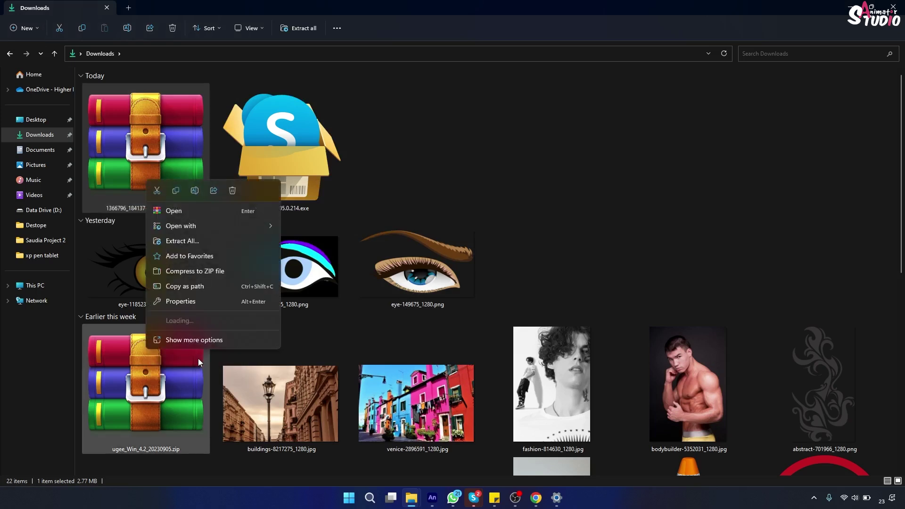
click(199, 188)
click(190, 208)
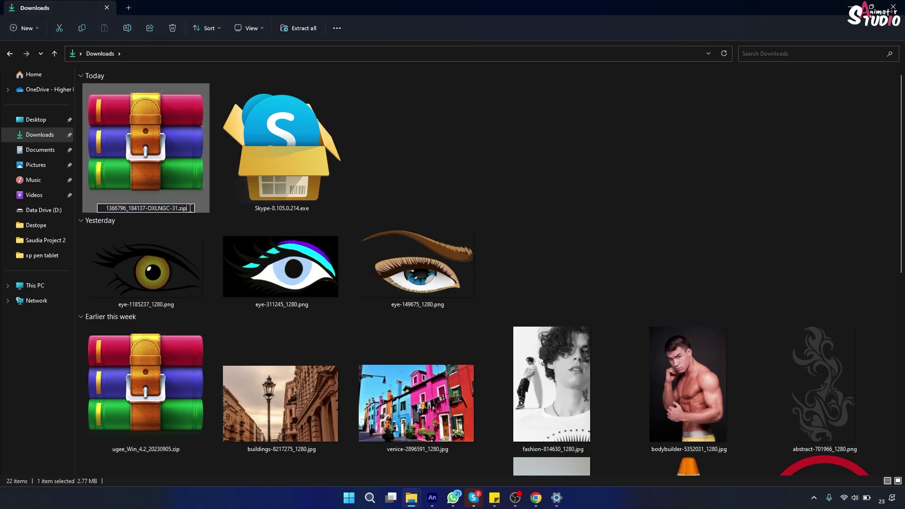
key(BackSpace)
key(BackSpace)
key(BackSpace)
text(ai)
key(Return)
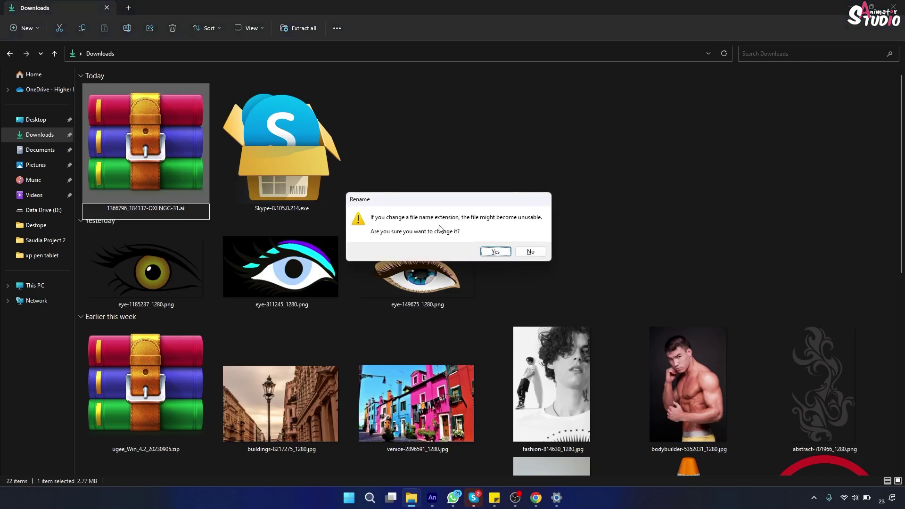
click(492, 252)
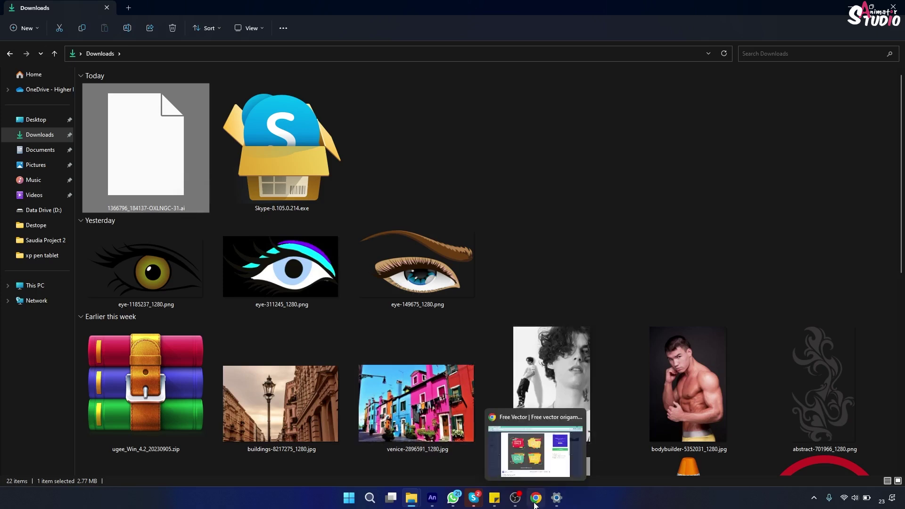
Step: Switch to Adobe Animate and import 1366796_184137-OXLNGC-31.ai to the stage with all layers selected and converted to Animate layers
mouse_move(436, 502)
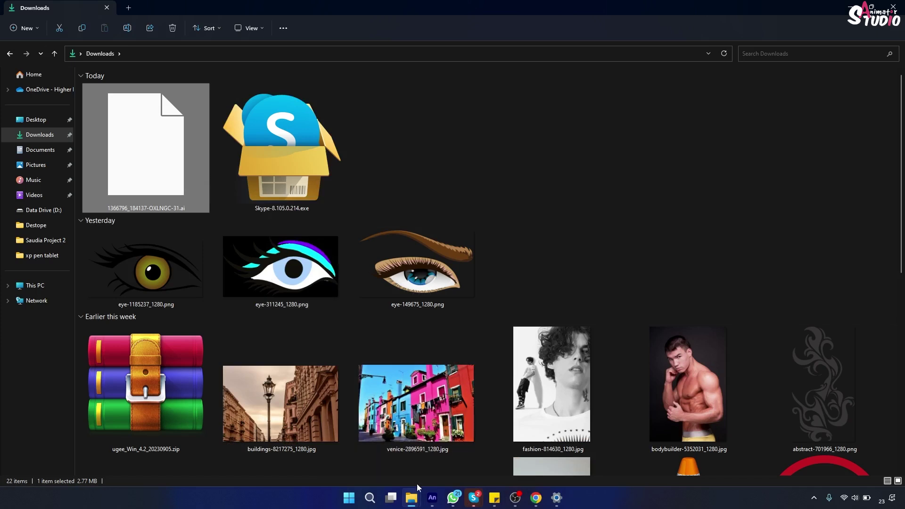
click(438, 499)
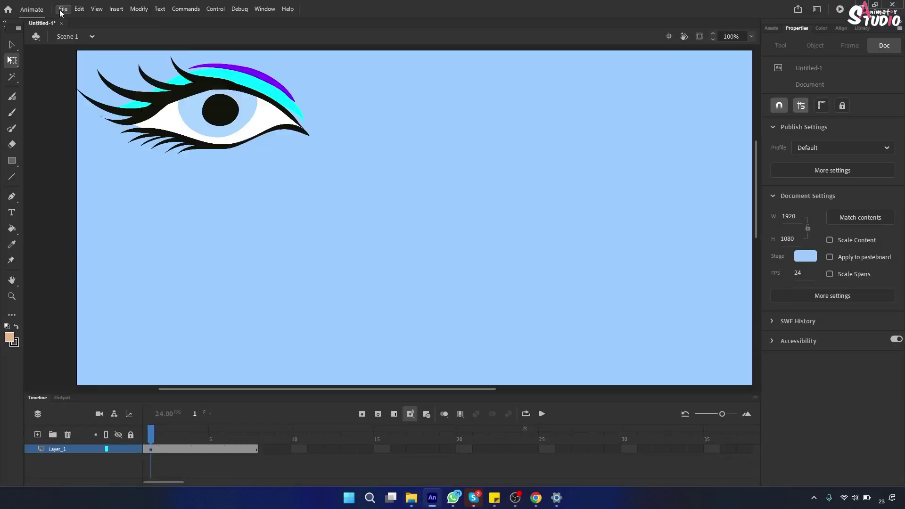
click(63, 9)
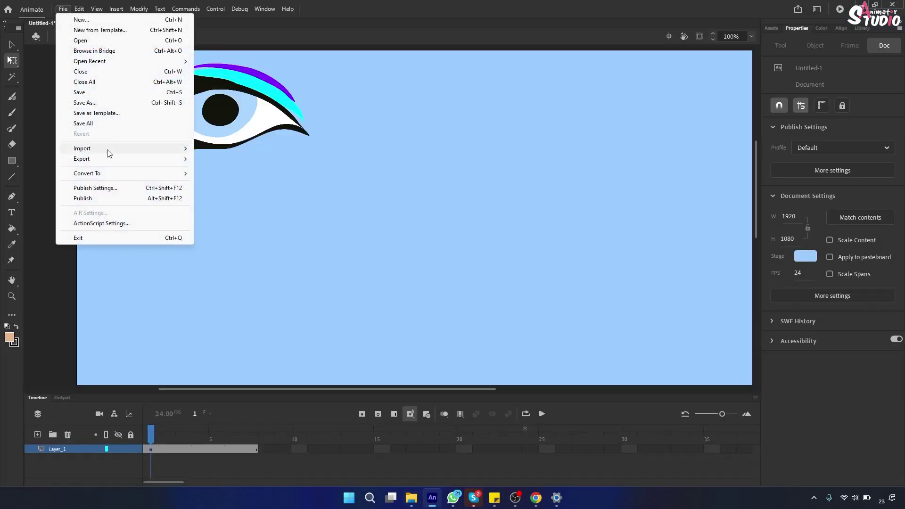
mouse_move(107, 150)
click(236, 149)
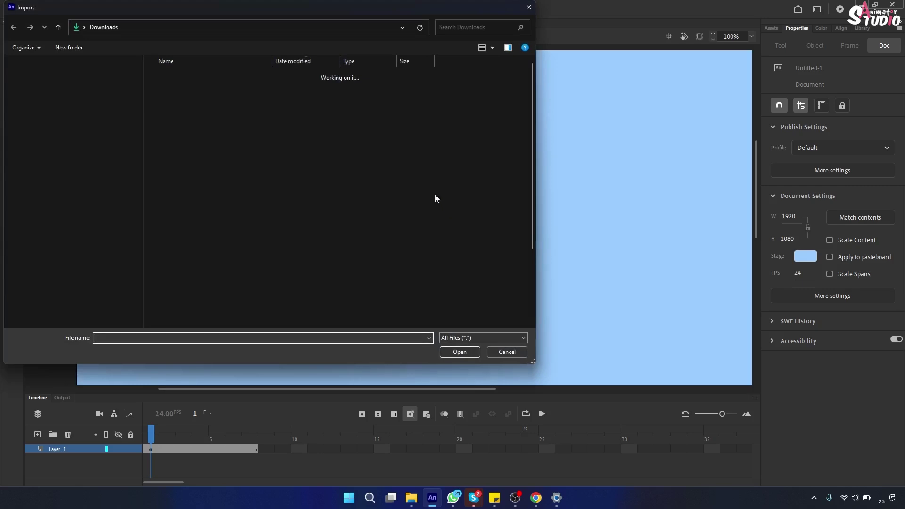
click(200, 89)
click(460, 352)
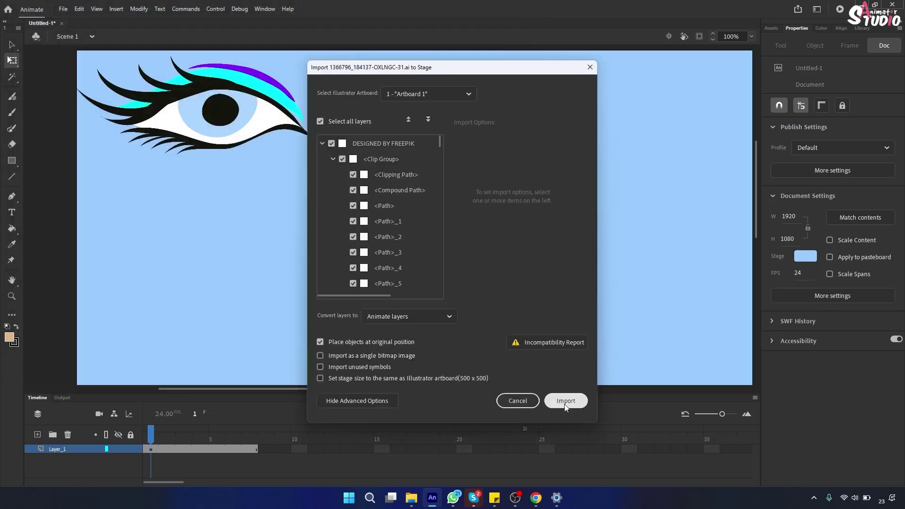
click(566, 401)
click(552, 313)
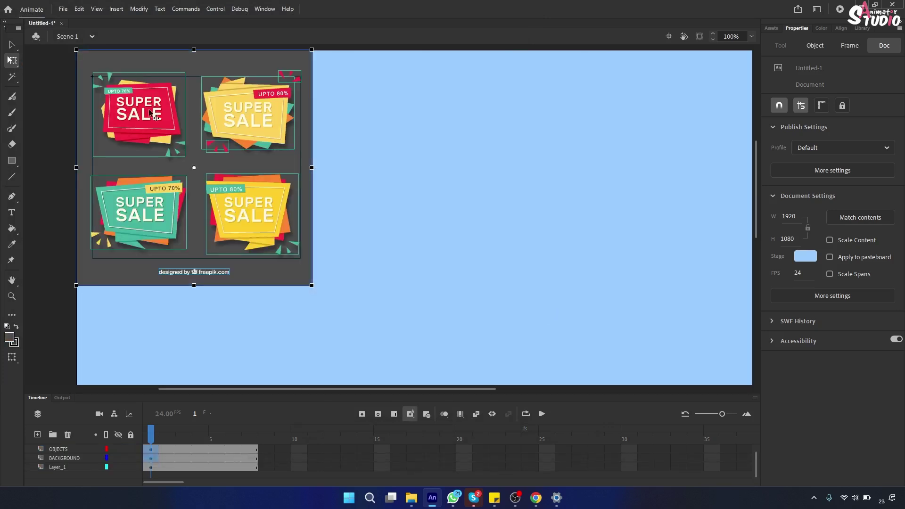
Step: Move the imported artwork to the right of the eye and pull its four Super Sale banners off the dark background
drag(210, 67, 562, 100)
click(267, 232)
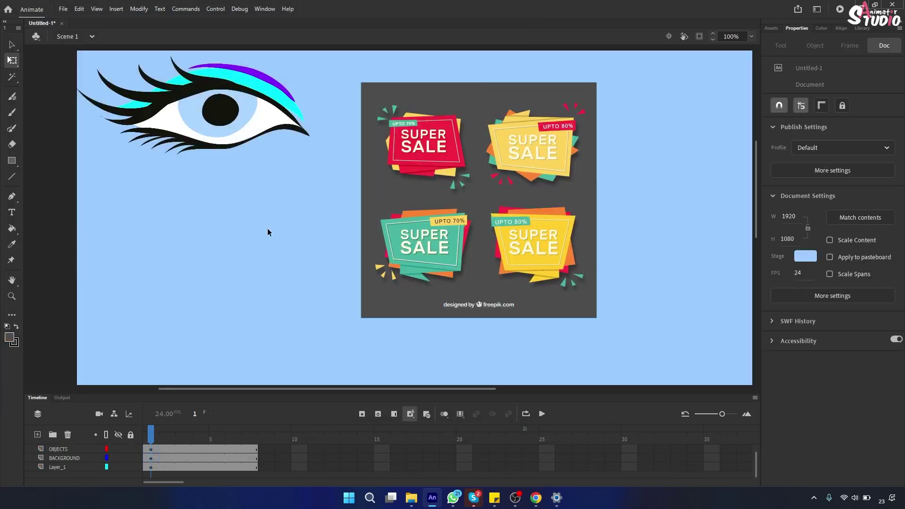
click(415, 174)
drag(433, 164, 258, 198)
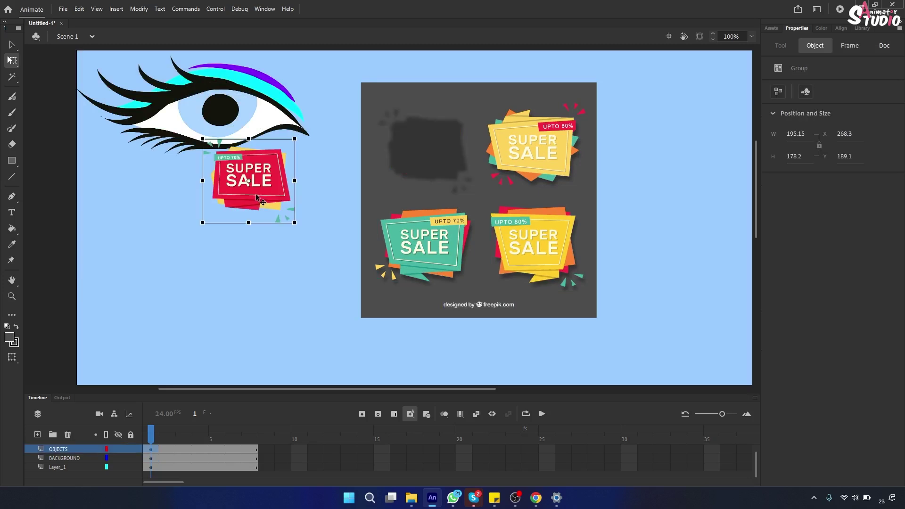
drag(536, 155, 694, 185)
drag(521, 254, 647, 282)
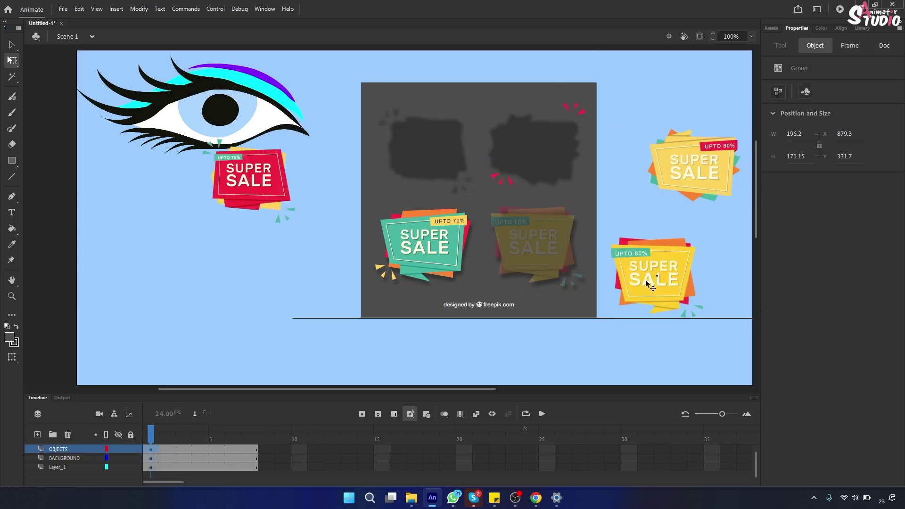
drag(384, 262, 216, 299)
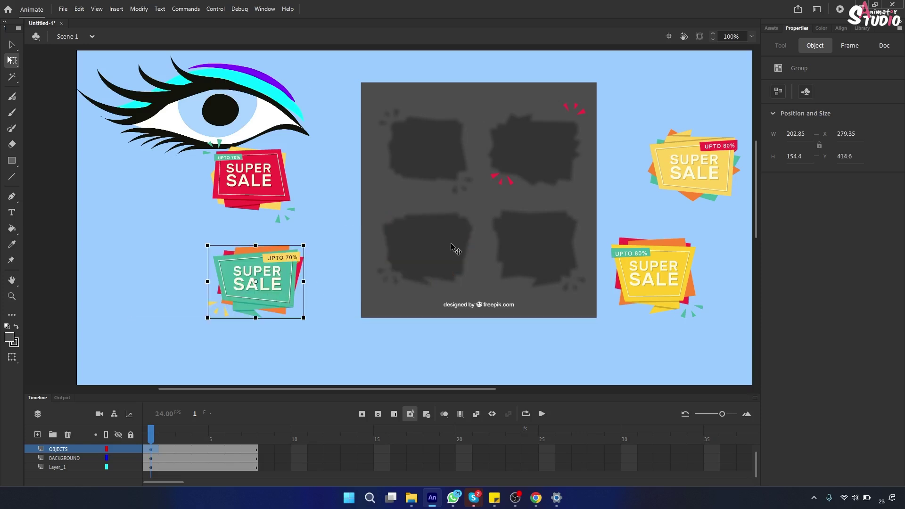
Step: Move the banners' shadow group down so it partly leaves the dark background, and select the background shape
click(463, 226)
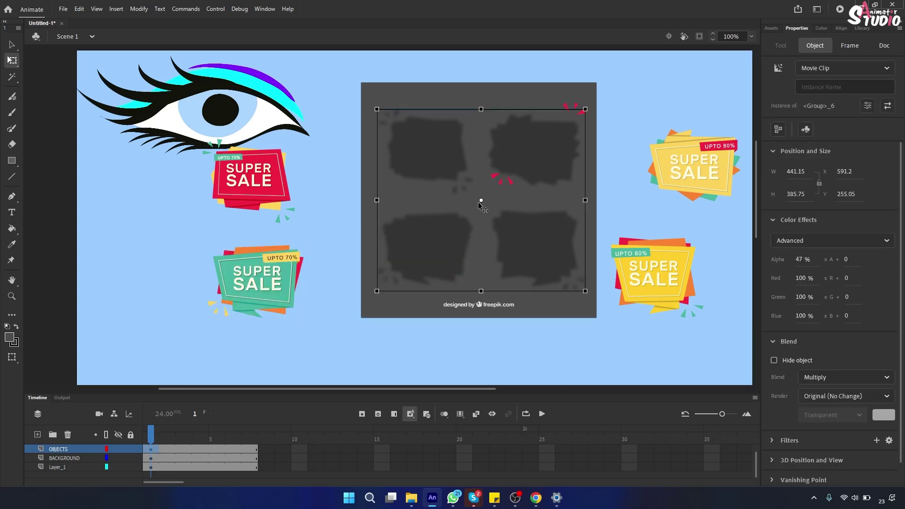
drag(478, 201, 455, 260)
click(517, 147)
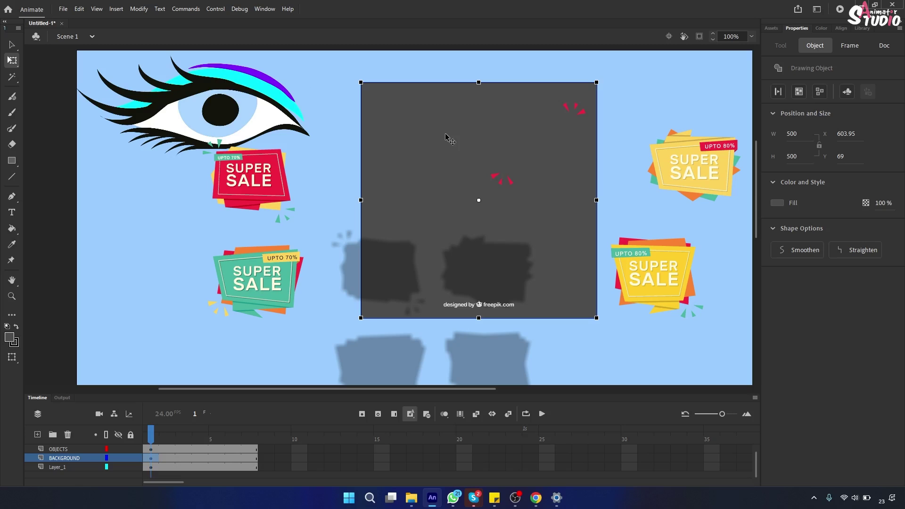
click(477, 161)
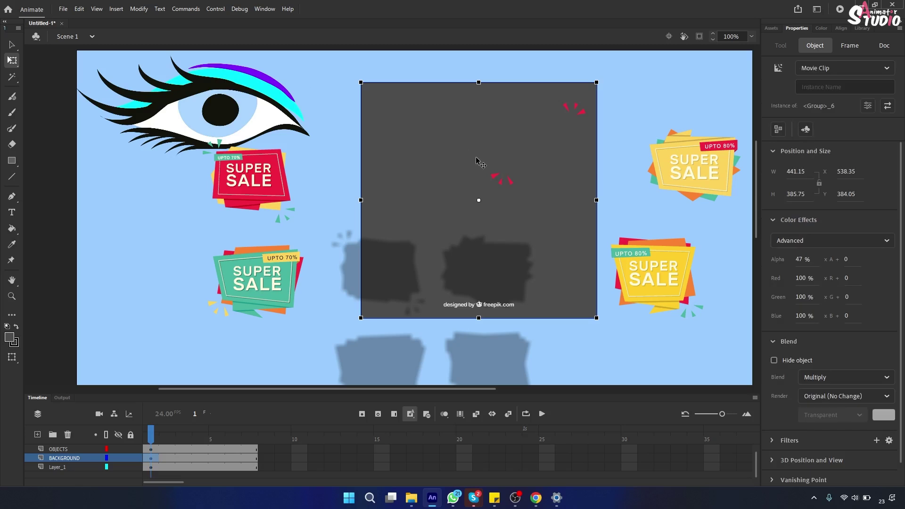
Step: Undo the shadow and banner moves, the artwork's repositioning and the import, leaving only the eye on the stage
key(ctrl+z)
key(ctrl+z)
key(ctrl+z)
key(ctrl+z)
key(ctrl+z)
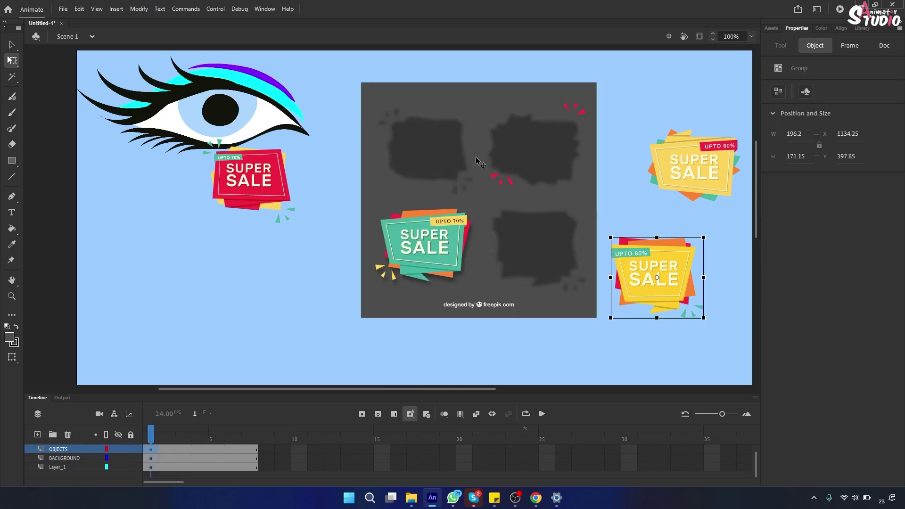
key(ctrl+z)
key(ctrl+z)
key(ctrl+z)
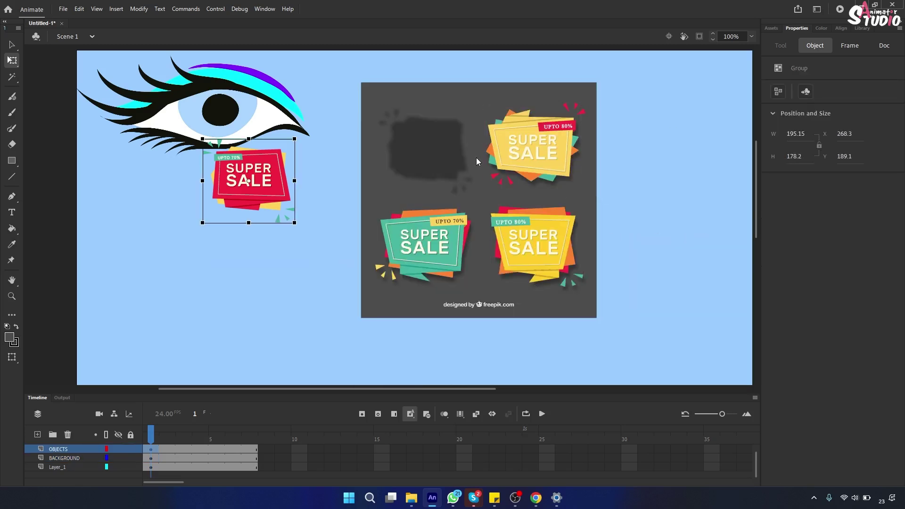
key(ctrl+z)
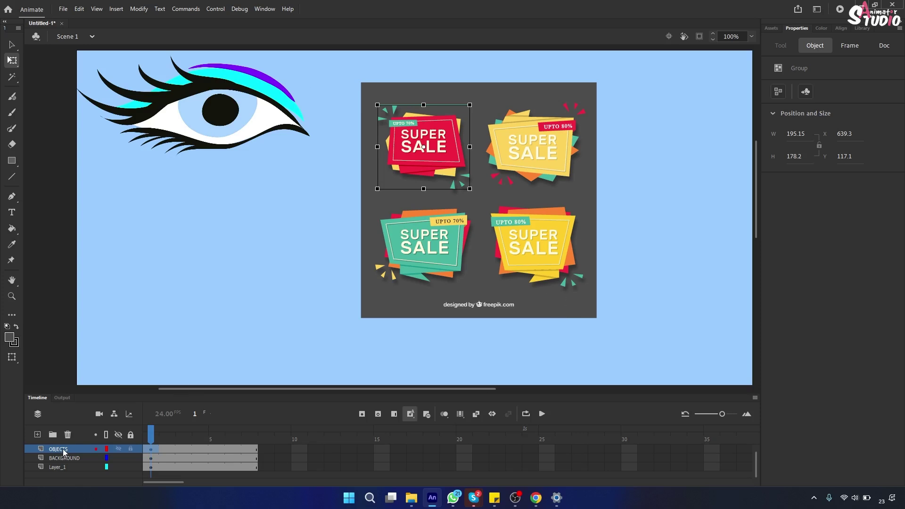
key(ctrl+z)
Step: Minimize the Skype call window to return to Adobe Animate, and shrink the timeline area to enlarge the stage view
key(alt+Tab)
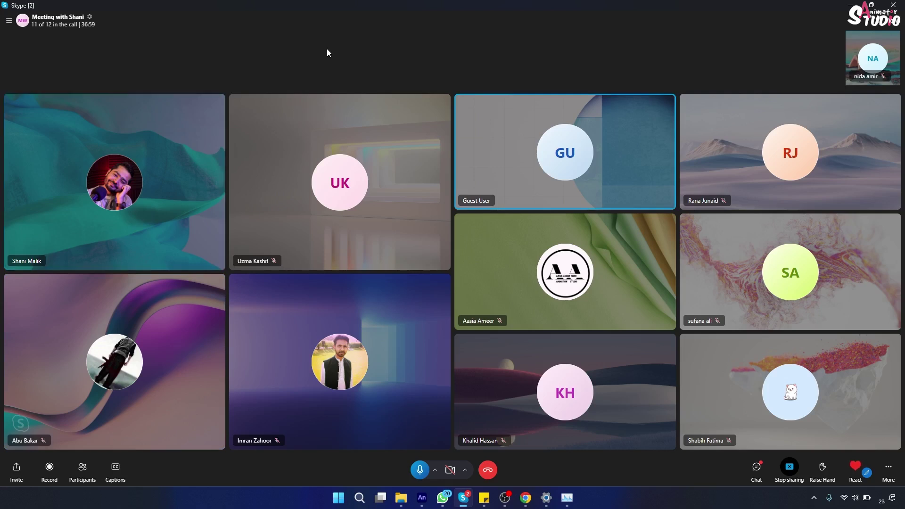
click(850, 6)
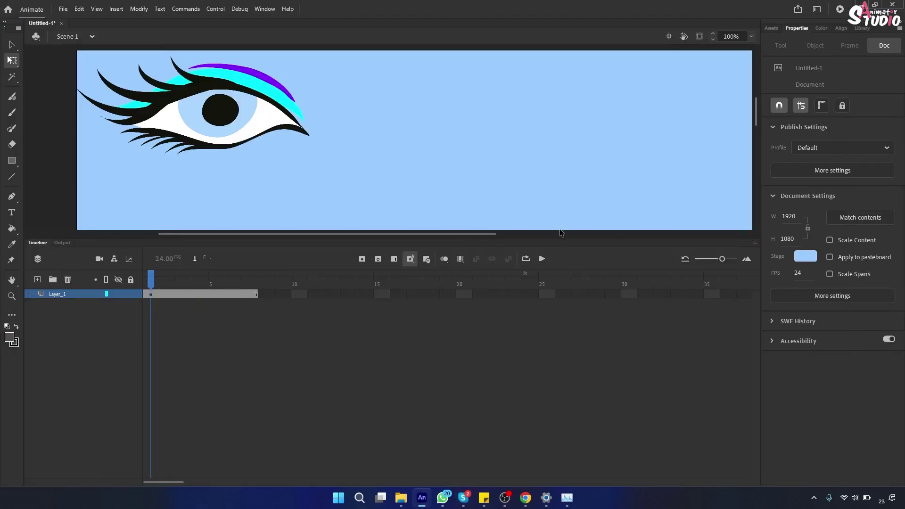
drag(564, 236, 548, 386)
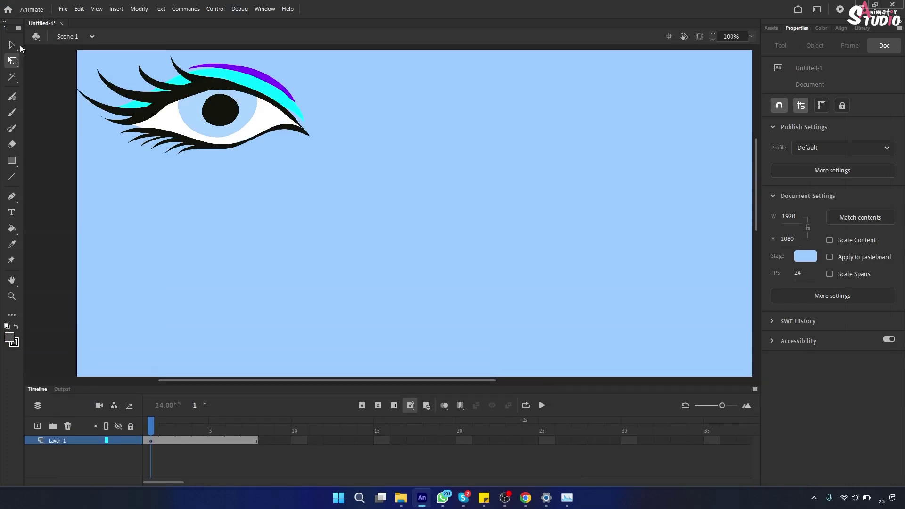
Step: Add a new layer and delete Layer_1 with the eye drawing
click(37, 426)
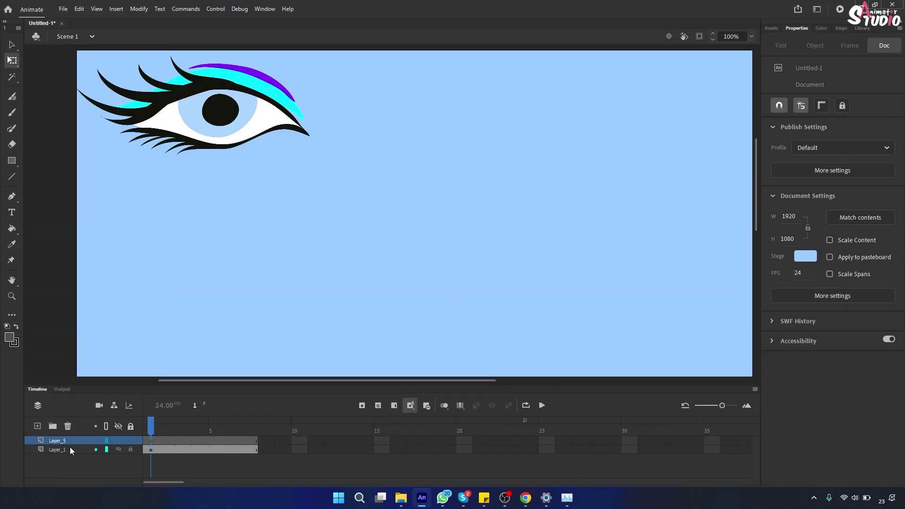
click(70, 451)
click(67, 426)
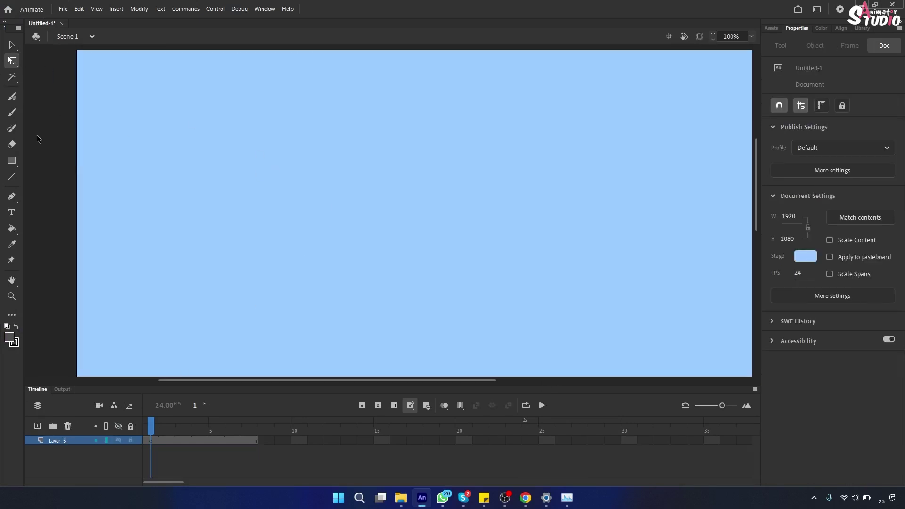
Step: Draw an oval about 439 by 401 px near the middle of the stage with the Oval Tool
click(11, 162)
click(11, 164)
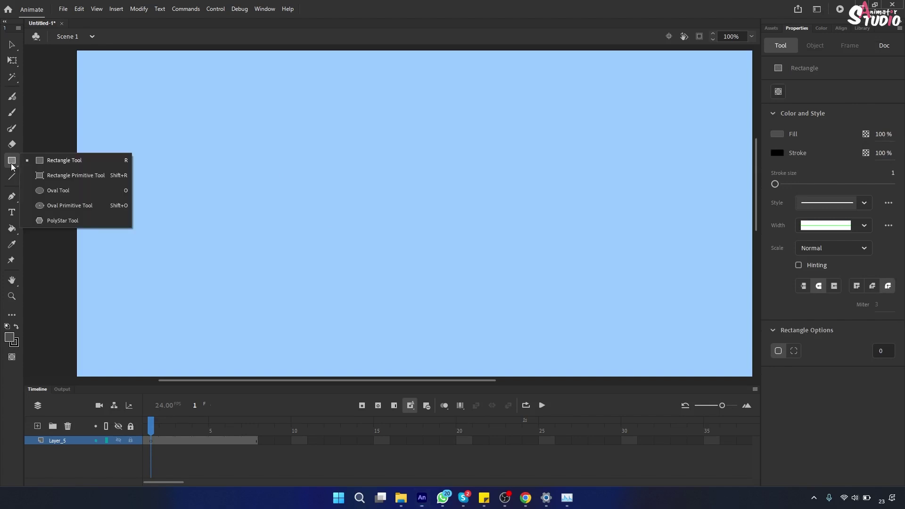
click(78, 191)
drag(259, 134, 466, 324)
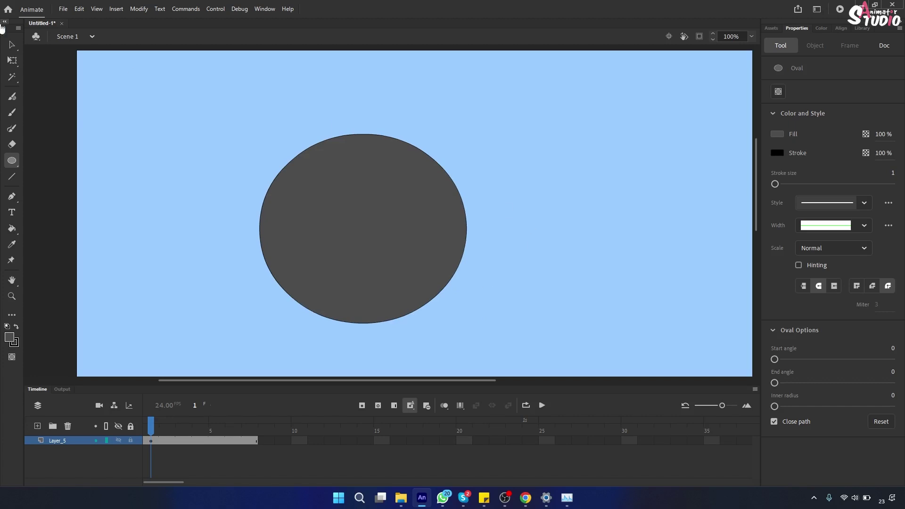
click(407, 245)
Step: Set the oval outline's stroke size to 16 and select the oval's fill
key(v)
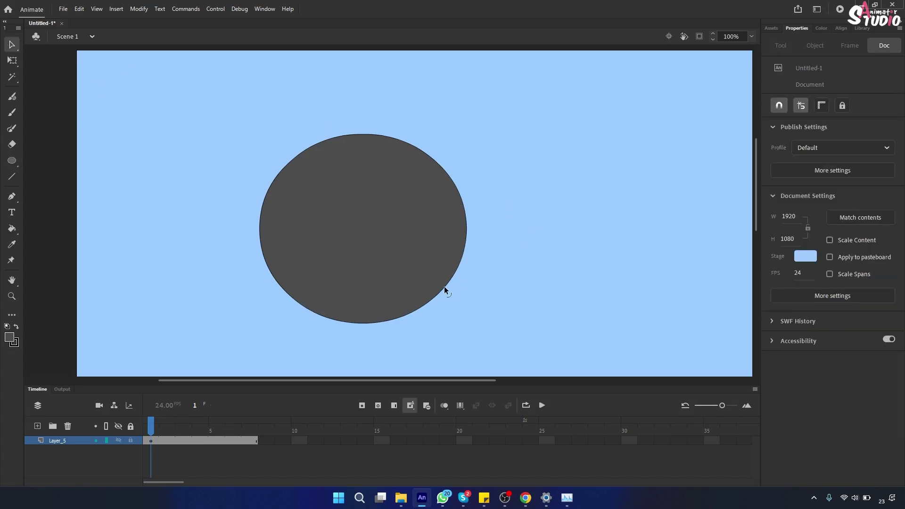
click(444, 287)
drag(777, 235, 784, 239)
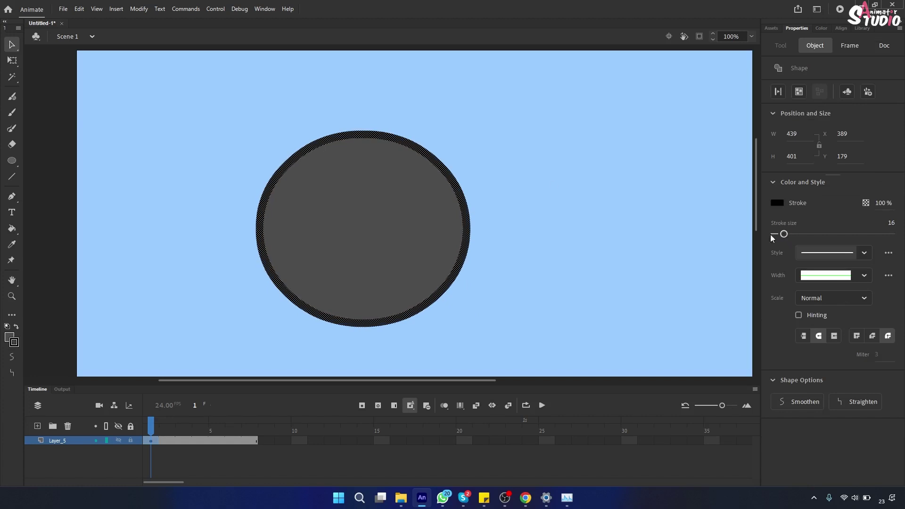
click(552, 184)
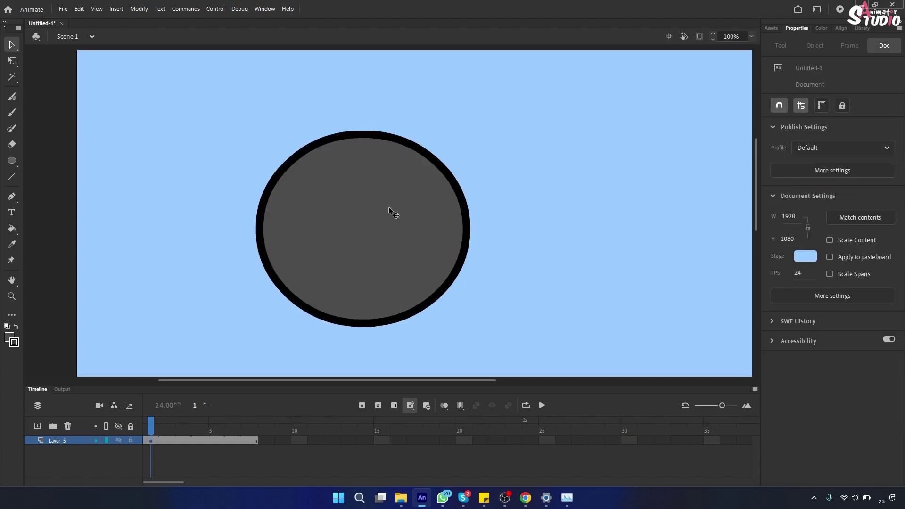
click(342, 230)
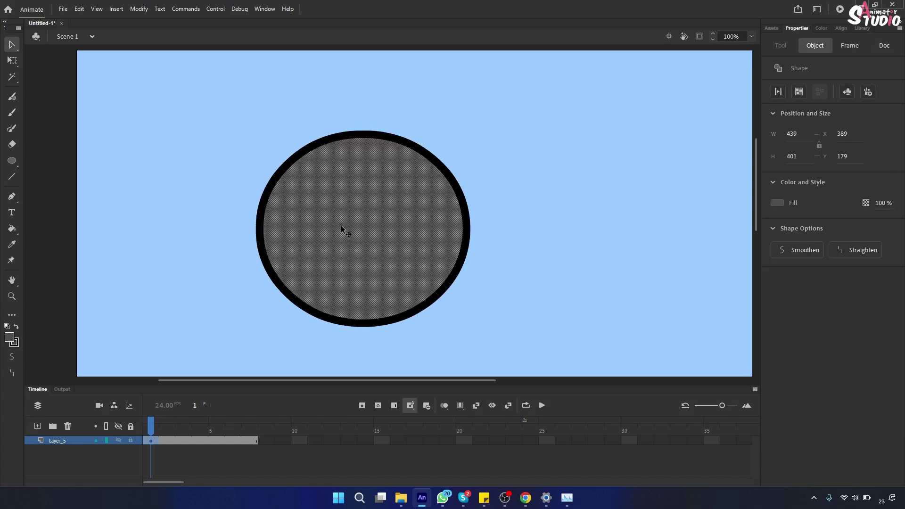
Step: Change the oval's fill to solid yellow-green CCCC00
click(773, 202)
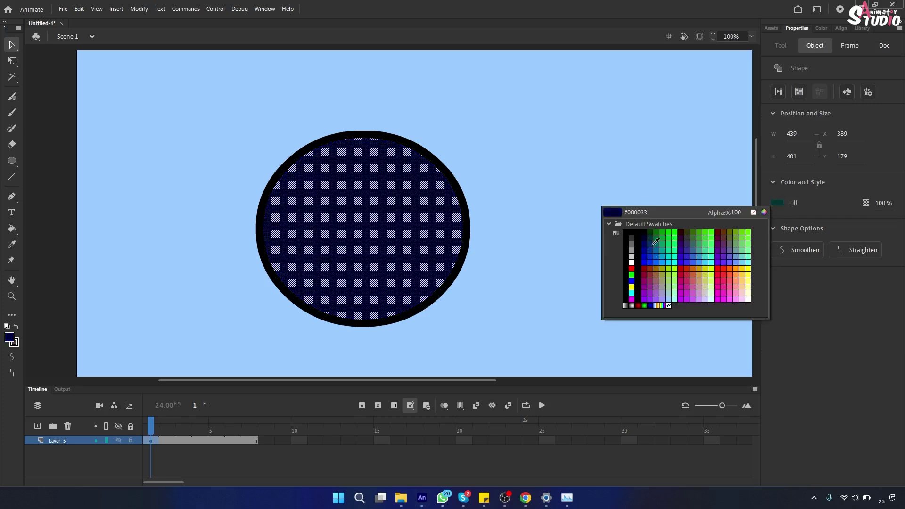
click(704, 269)
click(148, 124)
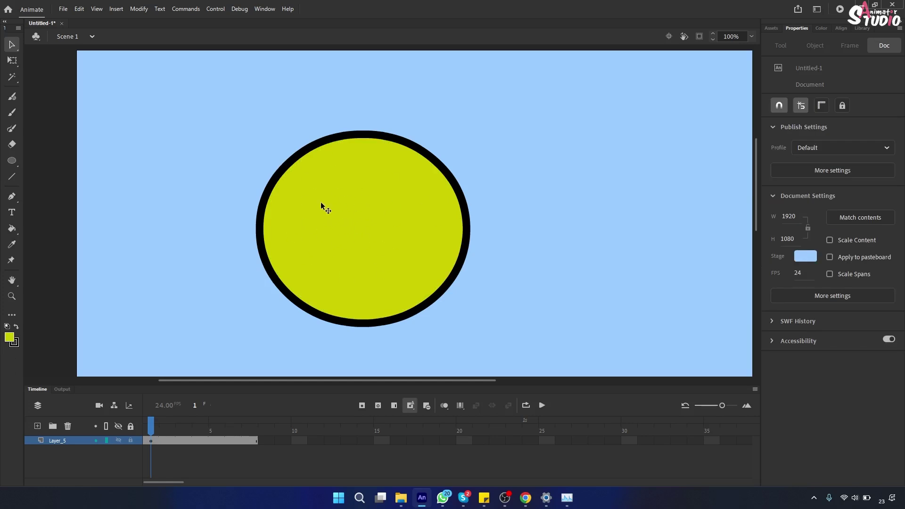
Step: Give the oval's fill a linear gradient running from blue 0033FF on its left to orange FF9900 on its right
click(357, 217)
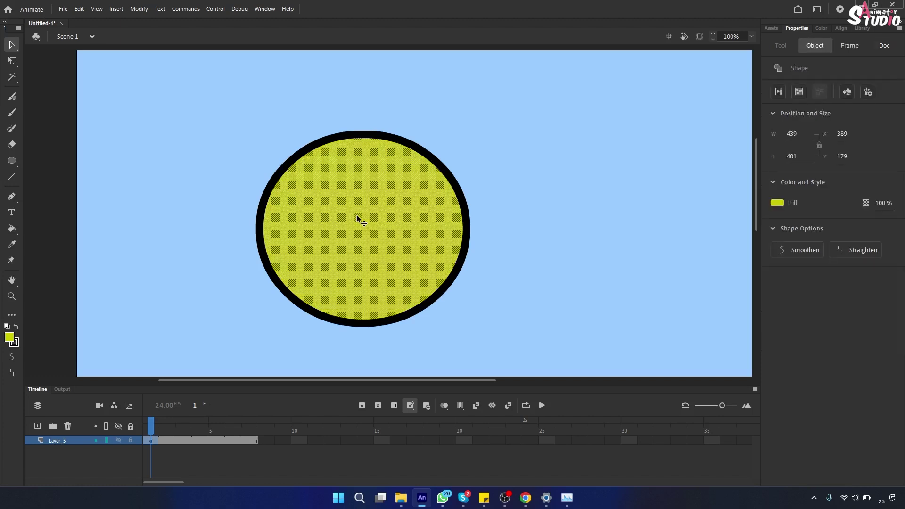
click(825, 30)
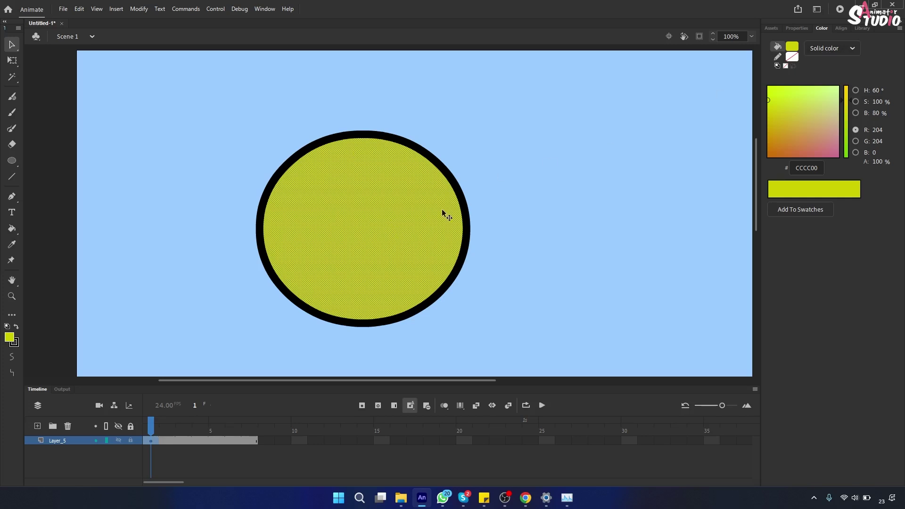
click(848, 49)
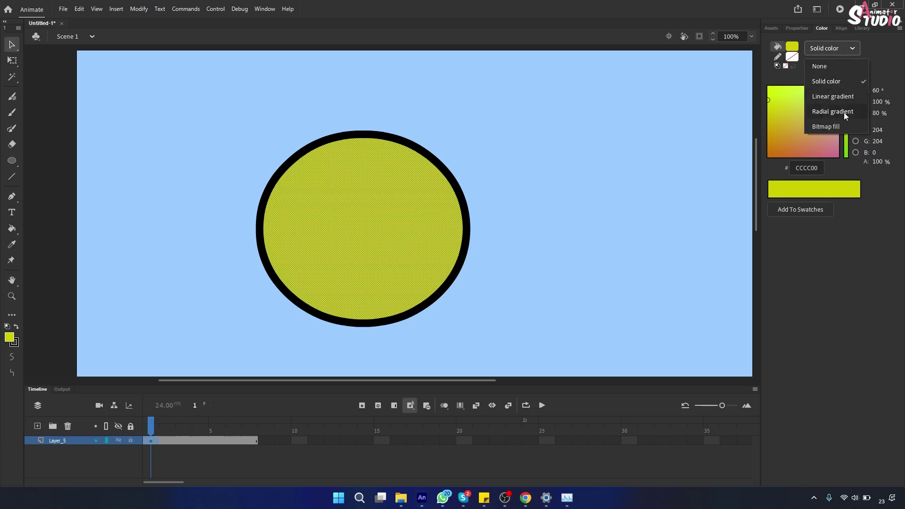
click(821, 97)
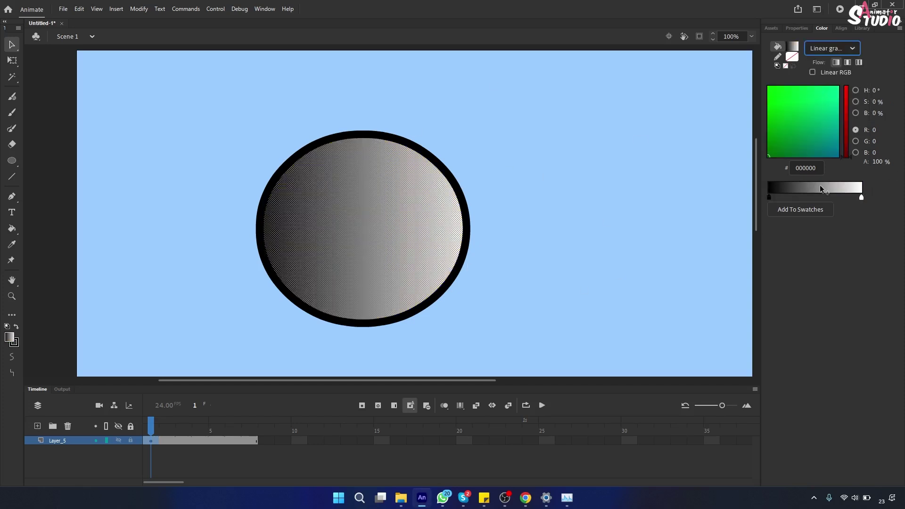
double_click(861, 198)
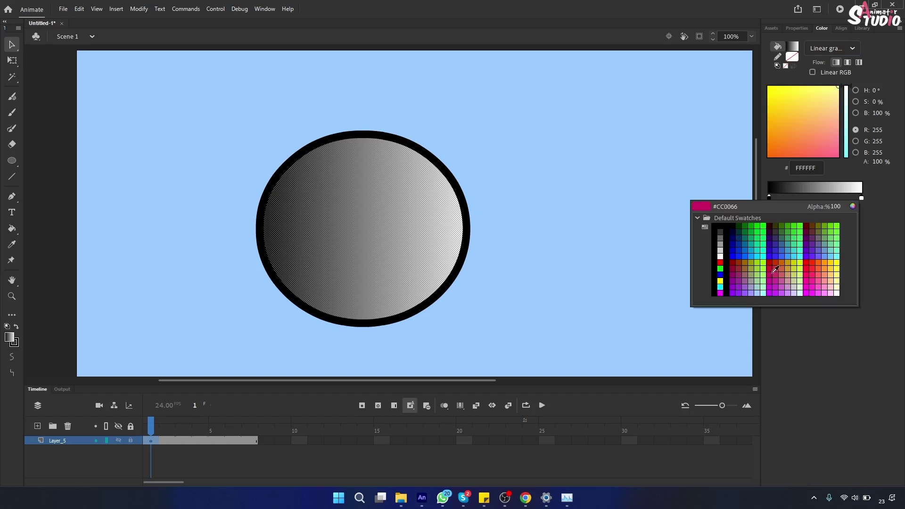
click(829, 260)
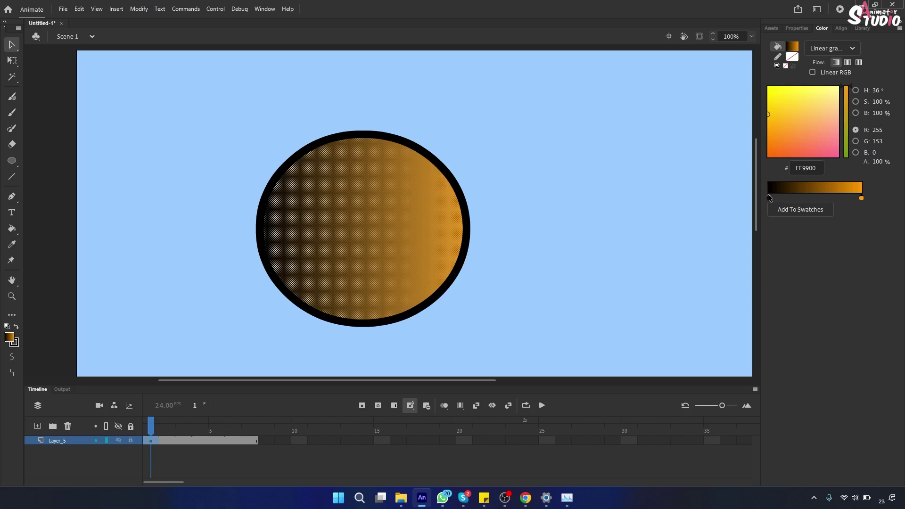
double_click(769, 197)
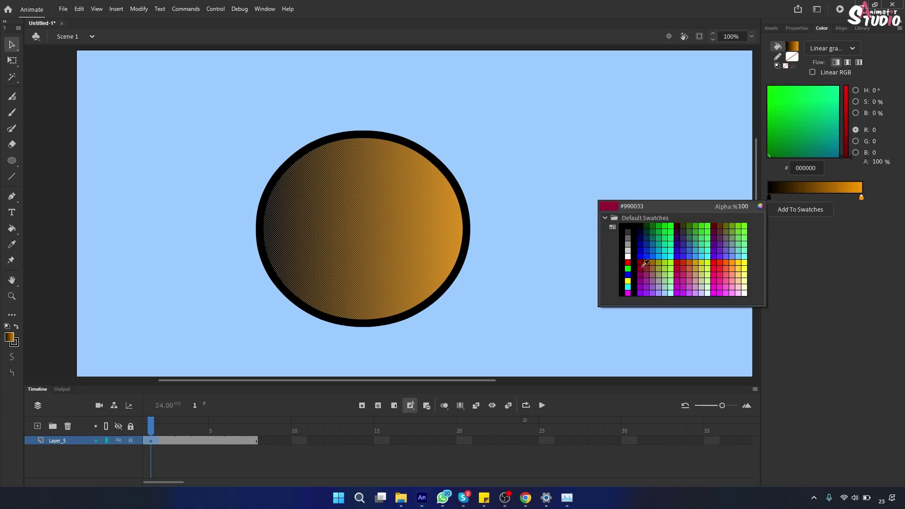
click(649, 252)
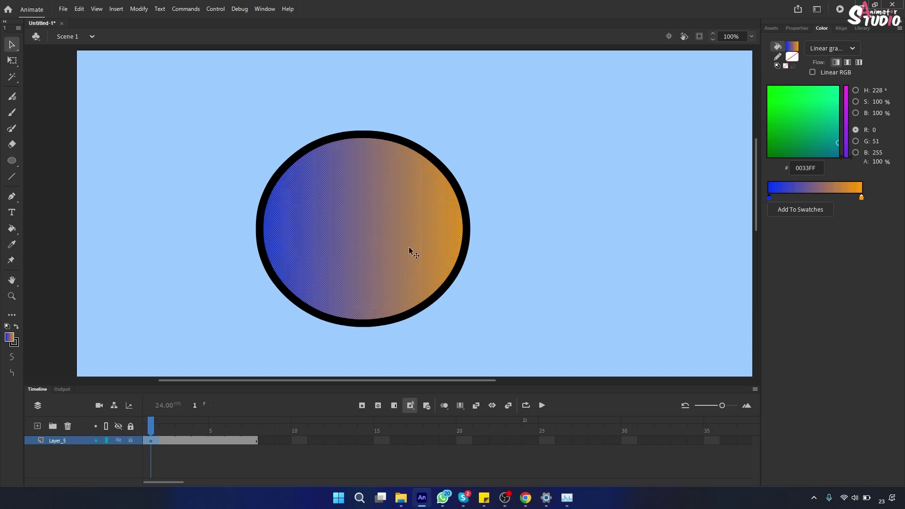
click(530, 171)
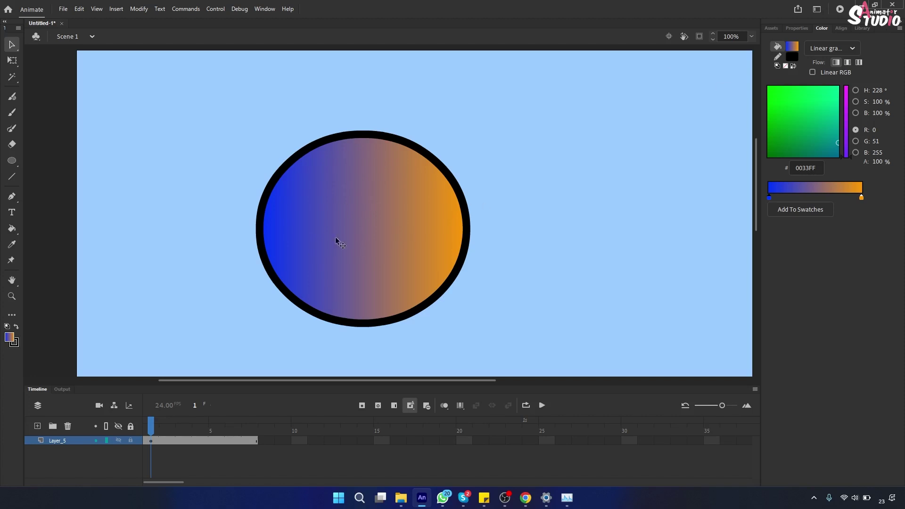
Step: Activate the Gradient Transform Tool on the oval's gradient fill
click(12, 62)
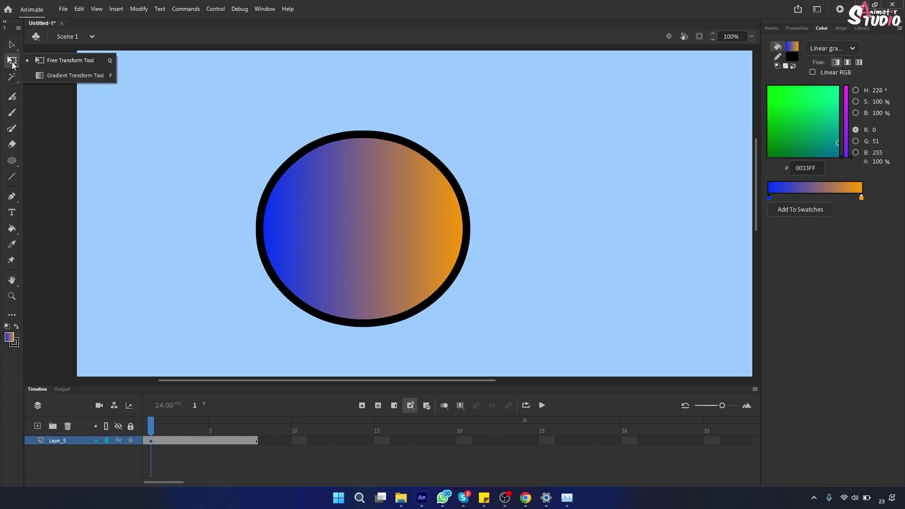
click(92, 76)
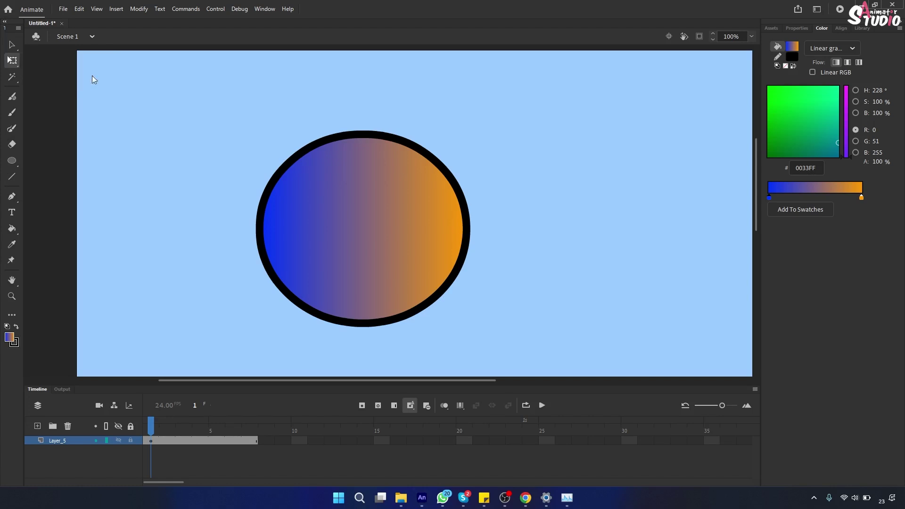
click(342, 180)
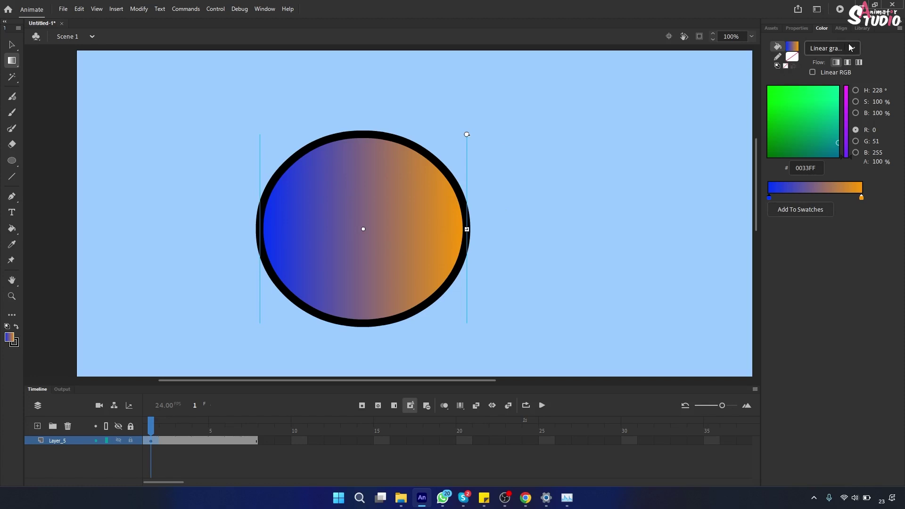
Step: Set the stage color to blue 3366CC, and switch to Free Transform and back to the Gradient Transform Tool
click(793, 29)
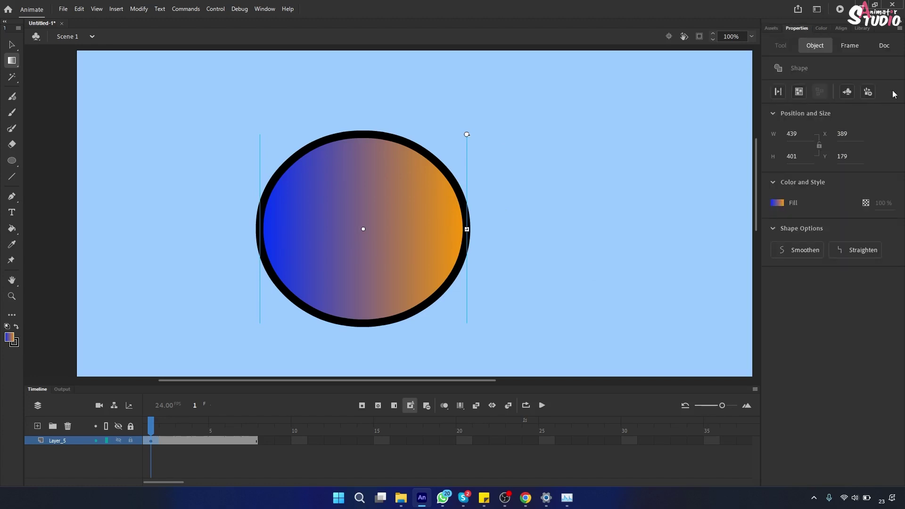
click(886, 47)
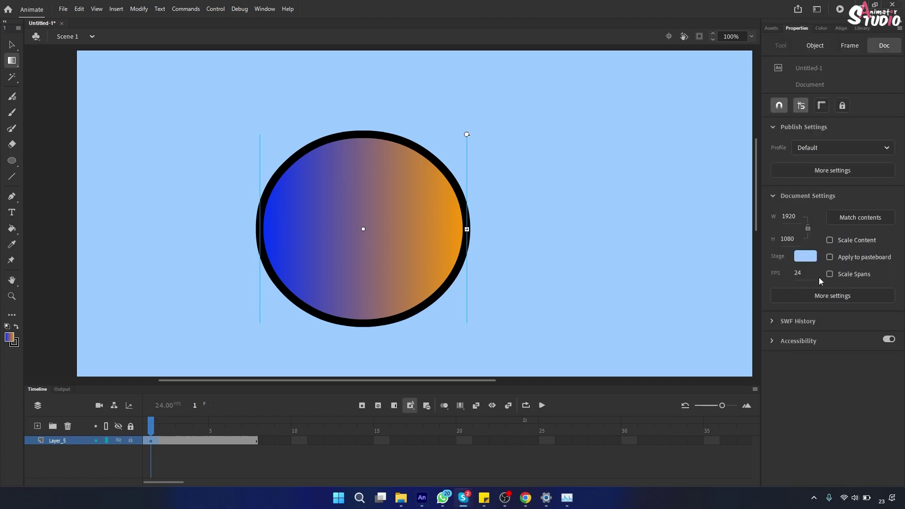
click(805, 256)
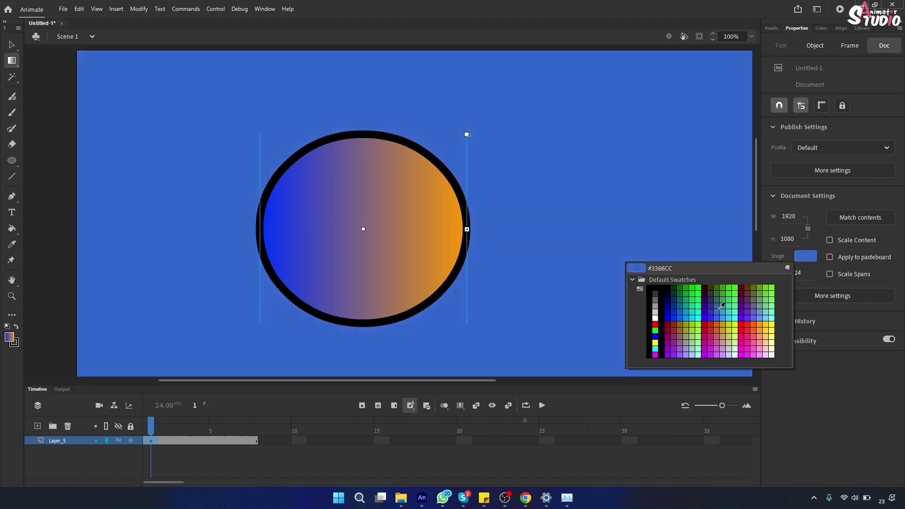
click(721, 307)
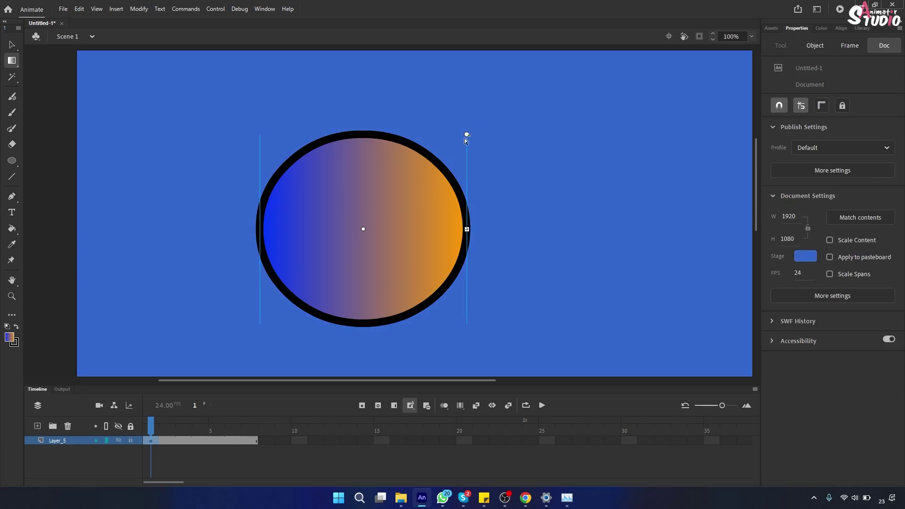
key(q)
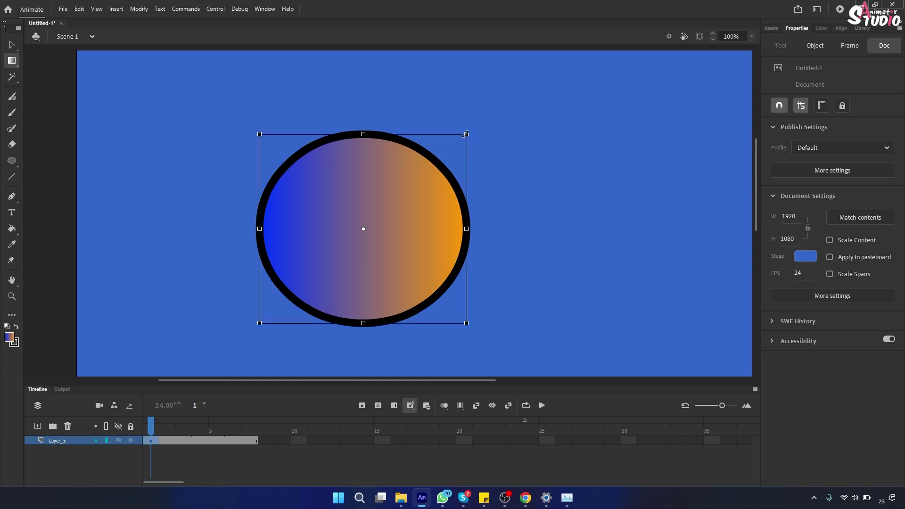
key(f)
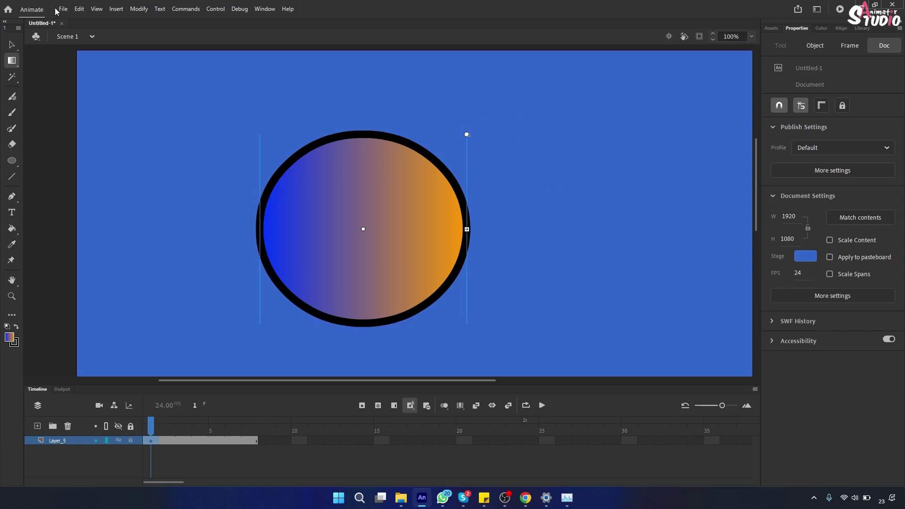
Step: Assign Ctrl+= as the custom keyboard shortcut for the Zoom In command
click(79, 9)
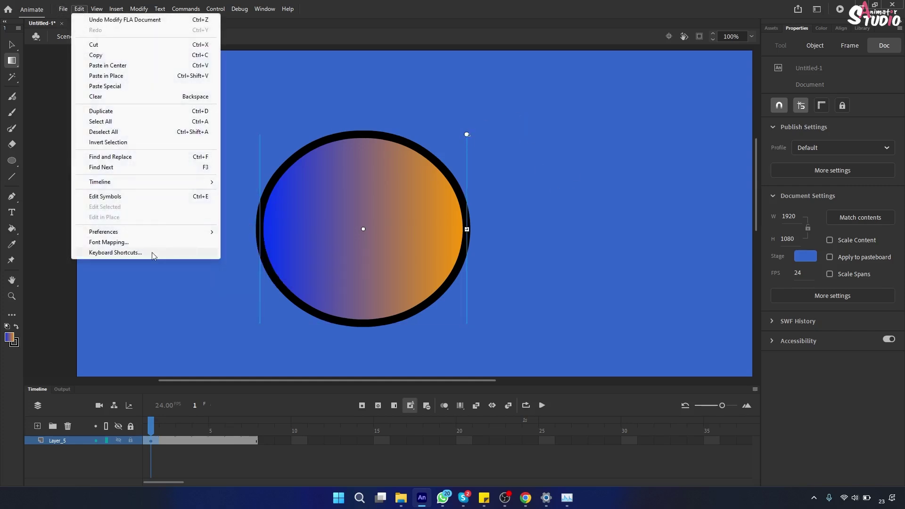
click(152, 253)
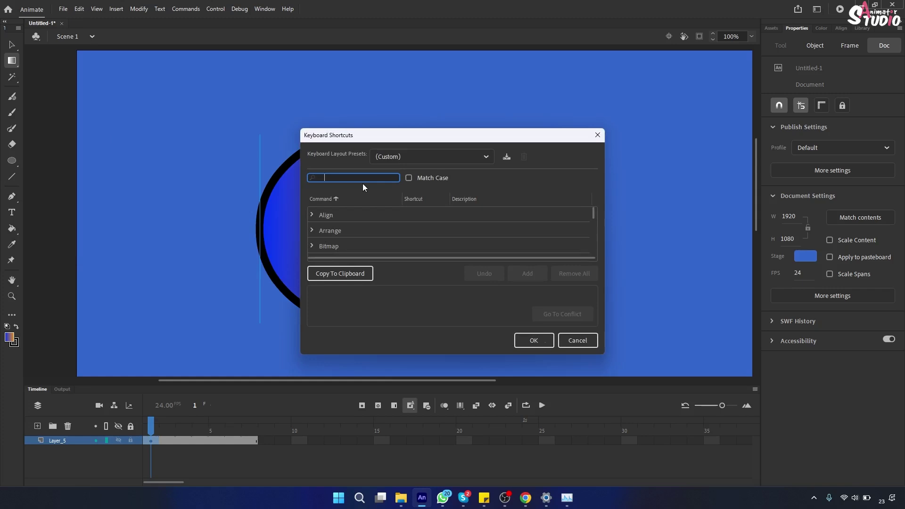
text(zoomi)
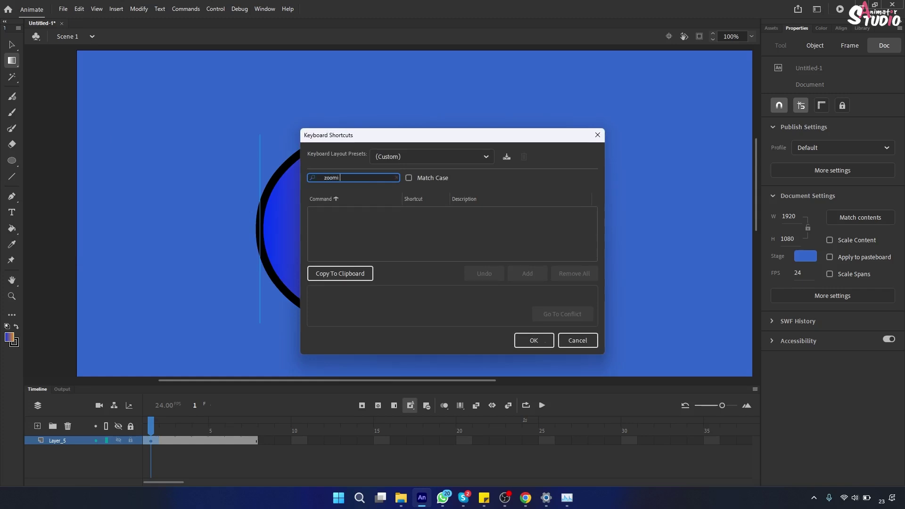
key(BackSpace)
text(in)
click(434, 233)
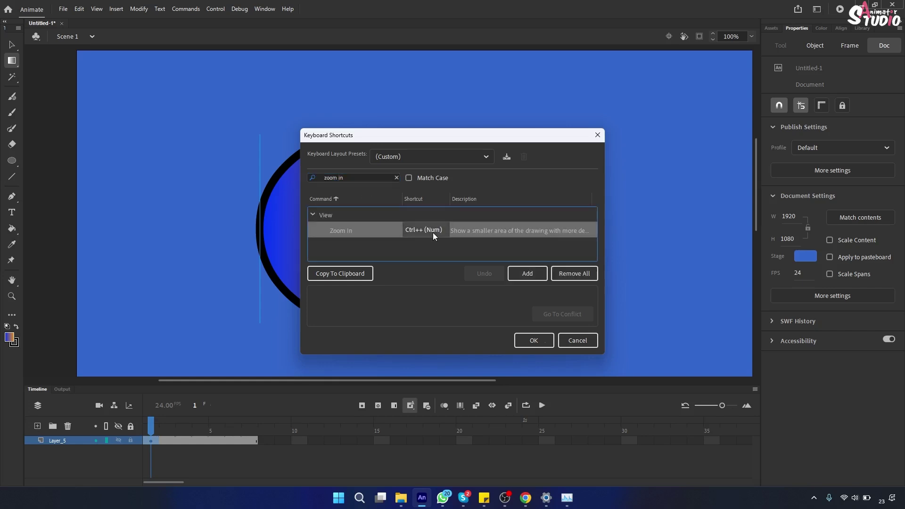
key(ctrl+equal)
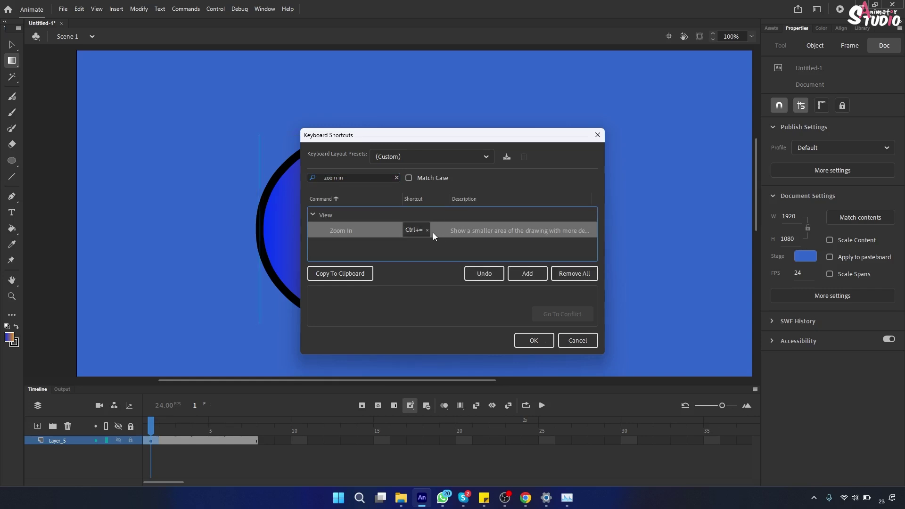
click(534, 339)
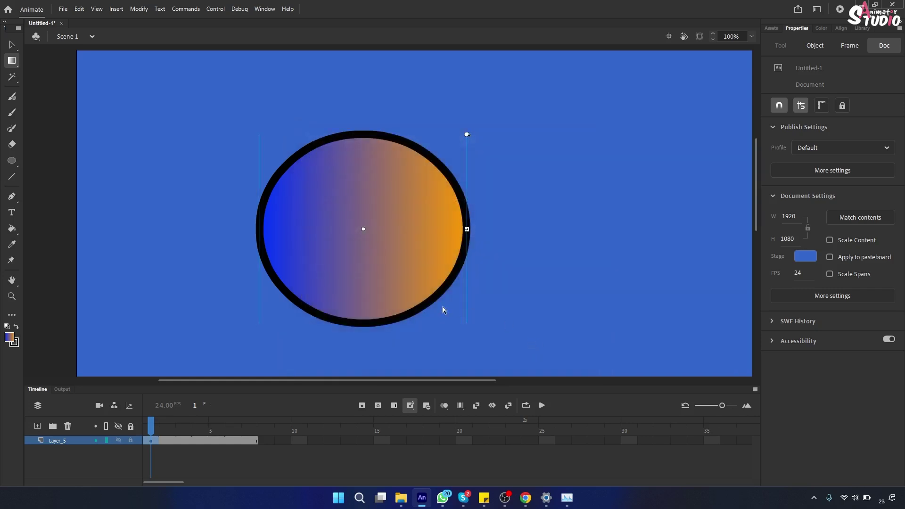
Step: Rotate the oval's linear gradient slightly clockwise with the Gradient Transform Tool
key(ctrl+equal)
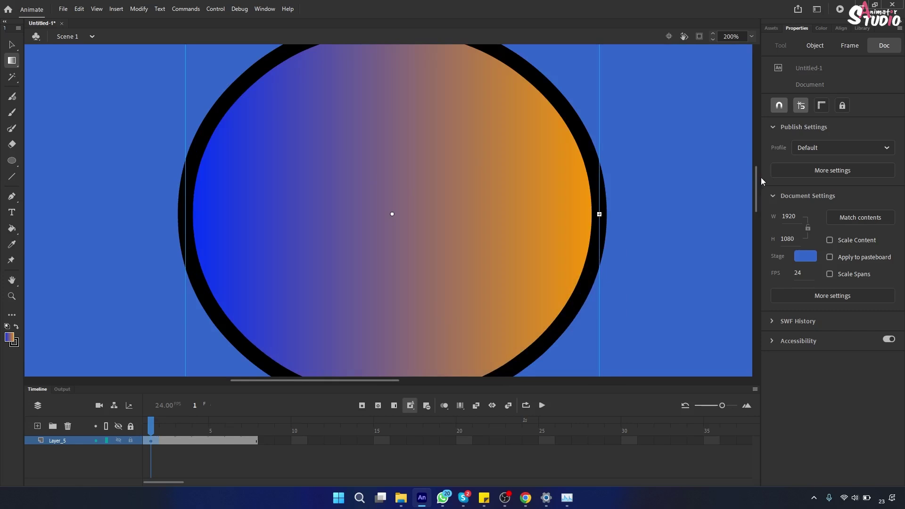
drag(757, 178, 757, 158)
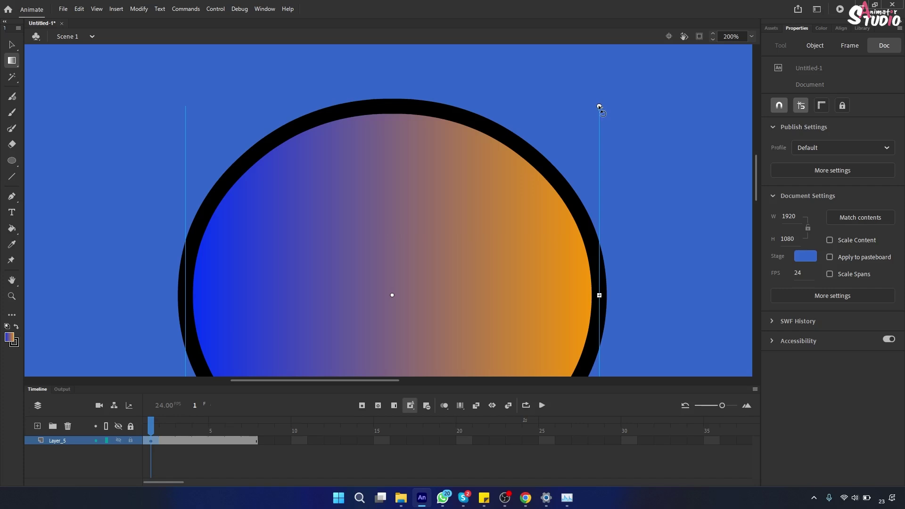
drag(599, 107, 662, 155)
click(694, 219)
mouse_move(756, 191)
mouse_down()
mouse_move(757, 210)
mouse_move(757, 197)
mouse_up()
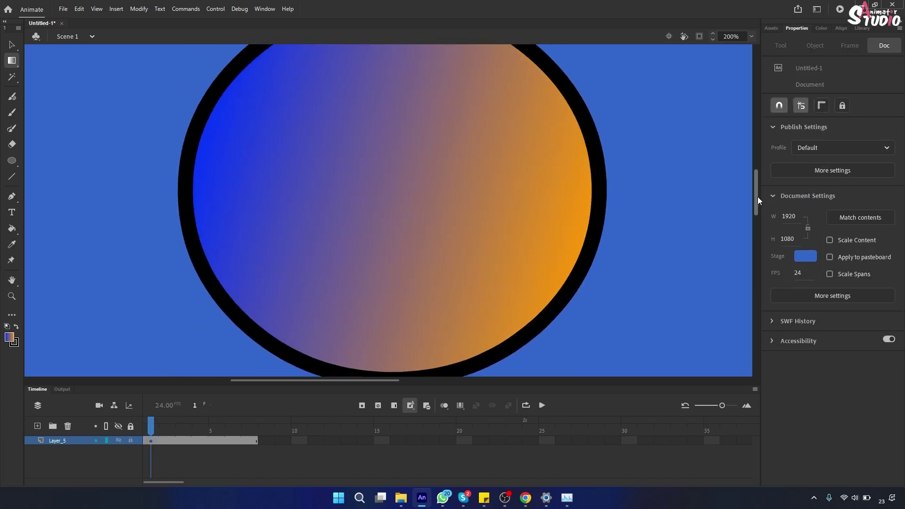
click(752, 36)
click(754, 106)
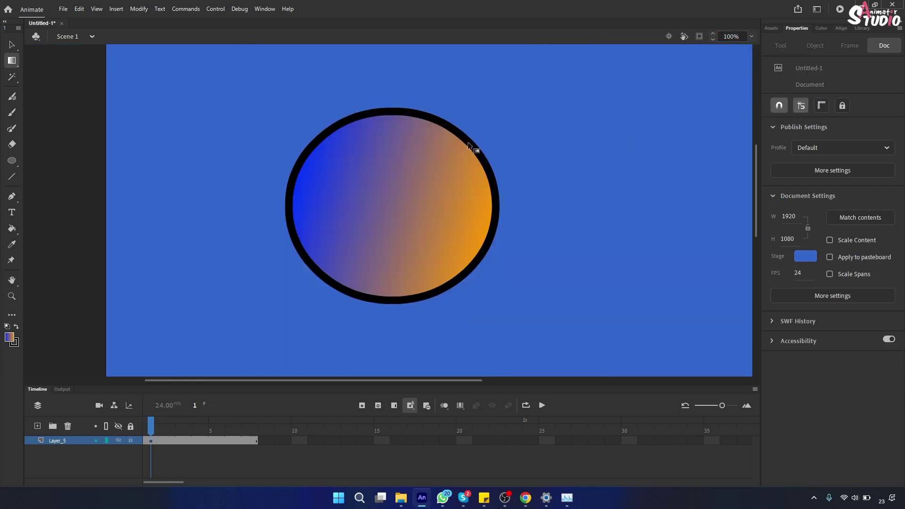
Step: Rotate the oval's gradient further clockwise until blue is at its top and orange at its bottom, and undo the gradient rotations
click(452, 196)
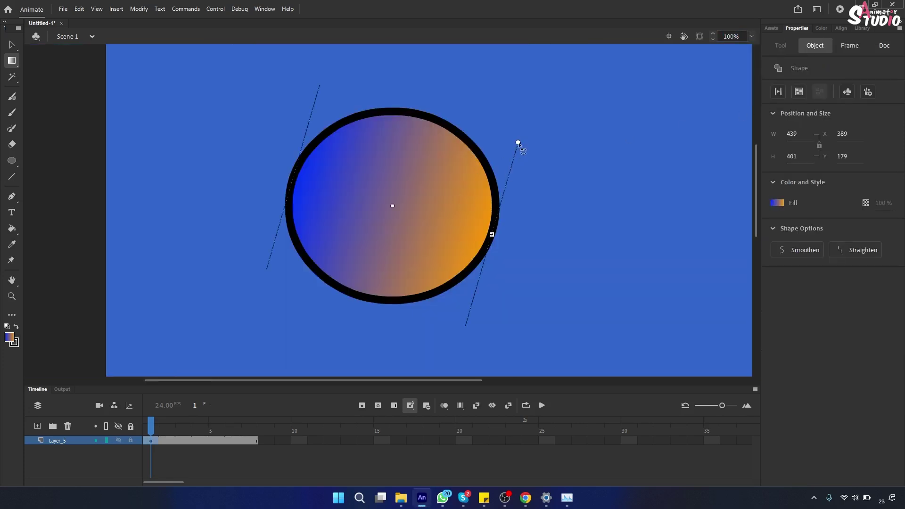
drag(518, 144, 544, 254)
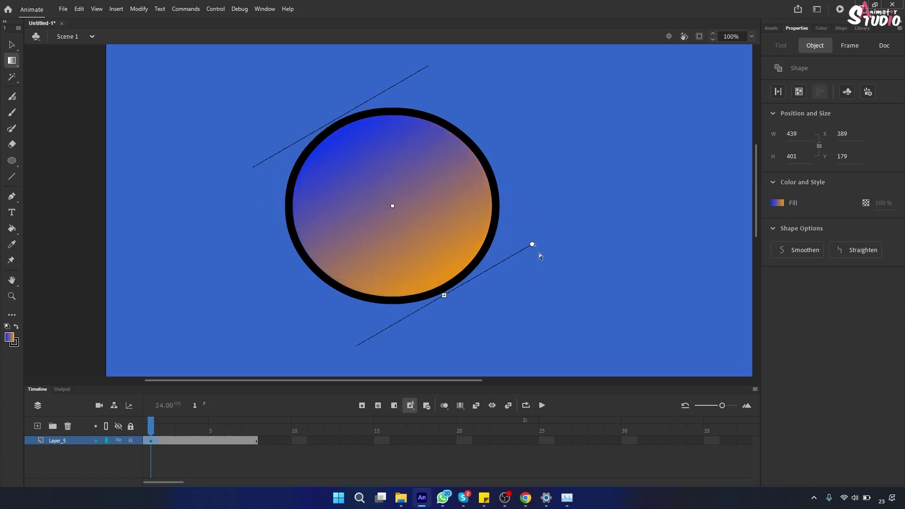
drag(533, 245, 496, 318)
click(496, 318)
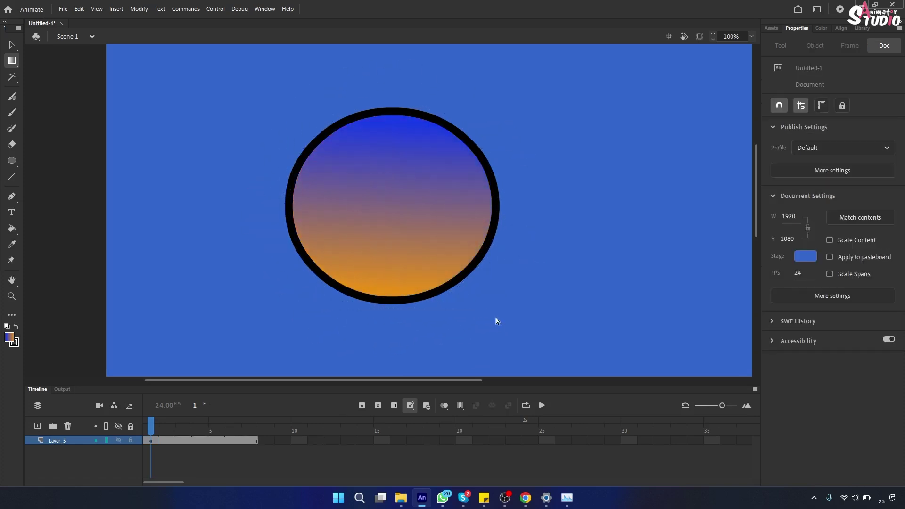
click(390, 205)
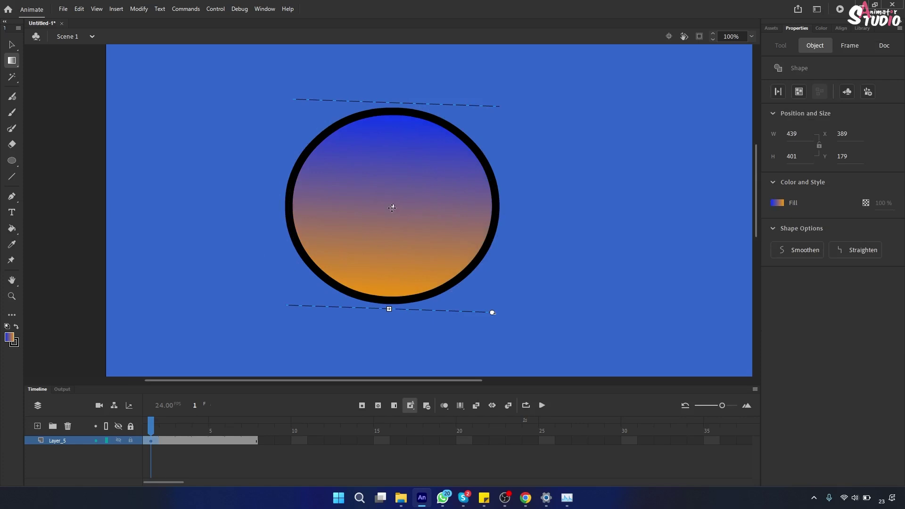
key(ctrl+z)
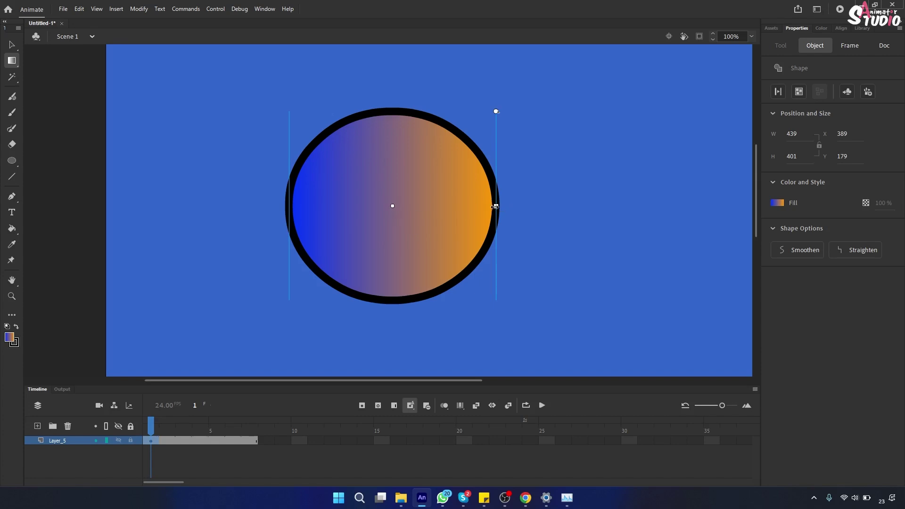
Step: Narrow the oval's linear gradient with the Gradient Transform Tool and shift its centre slightly to the left
drag(496, 206, 482, 225)
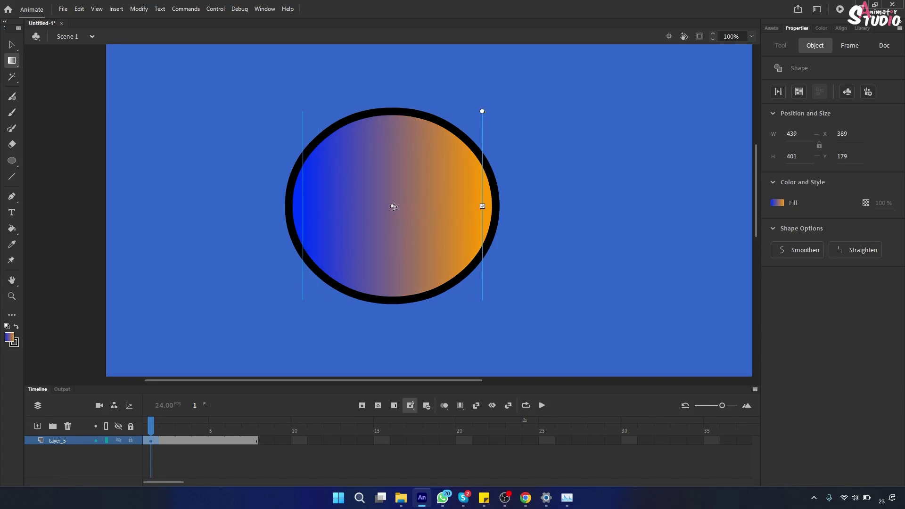
mouse_move(393, 206)
mouse_down()
mouse_move(299, 206)
mouse_move(484, 215)
mouse_move(344, 213)
mouse_move(420, 212)
mouse_move(380, 212)
mouse_move(409, 215)
mouse_move(391, 216)
mouse_move(390, 206)
mouse_up()
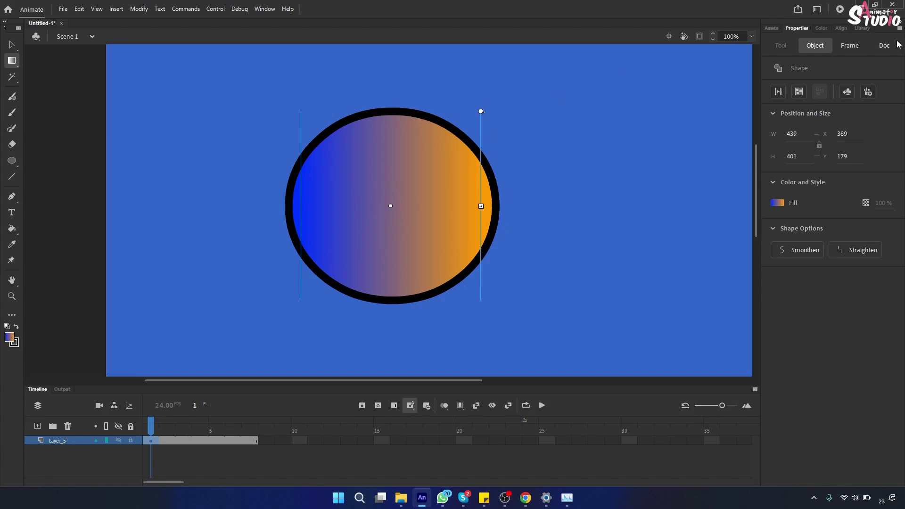
Step: Show the Color panel, hide the panel, and restore it to demonstrate where it is enabled
click(822, 28)
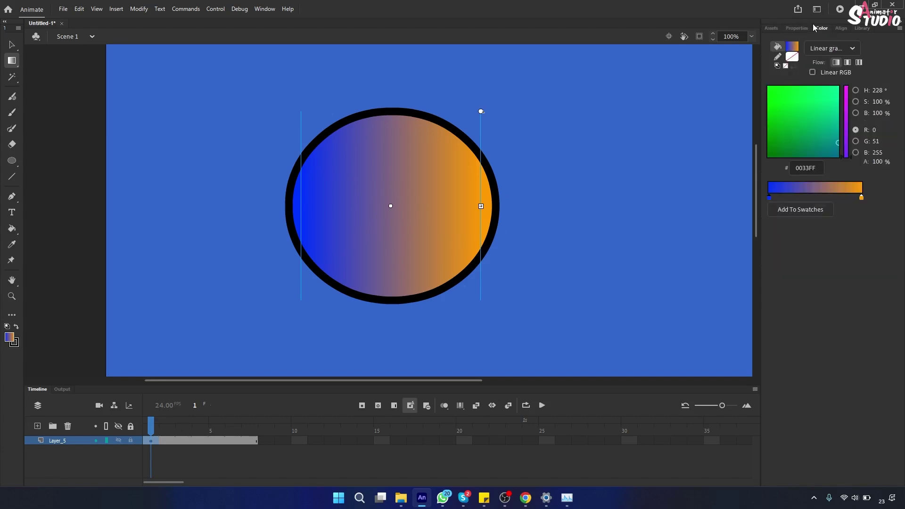
click(264, 9)
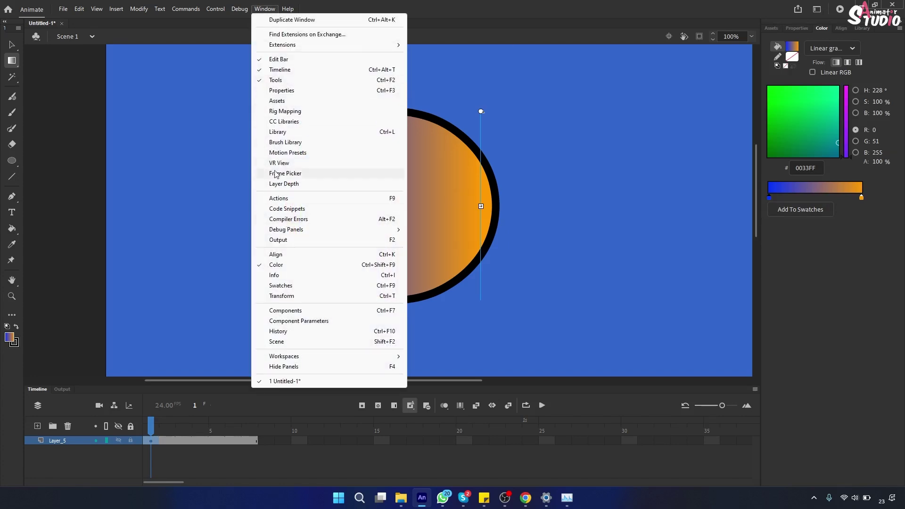
mouse_move(241, 3)
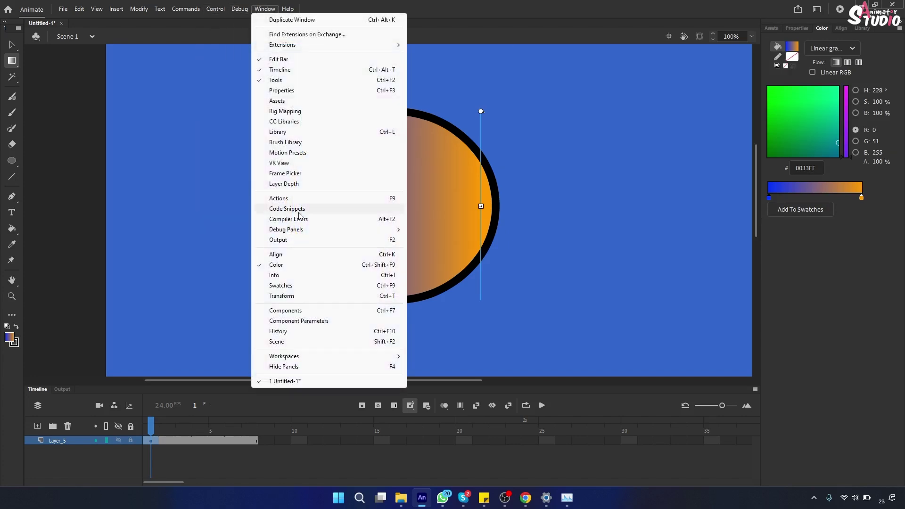
click(264, 265)
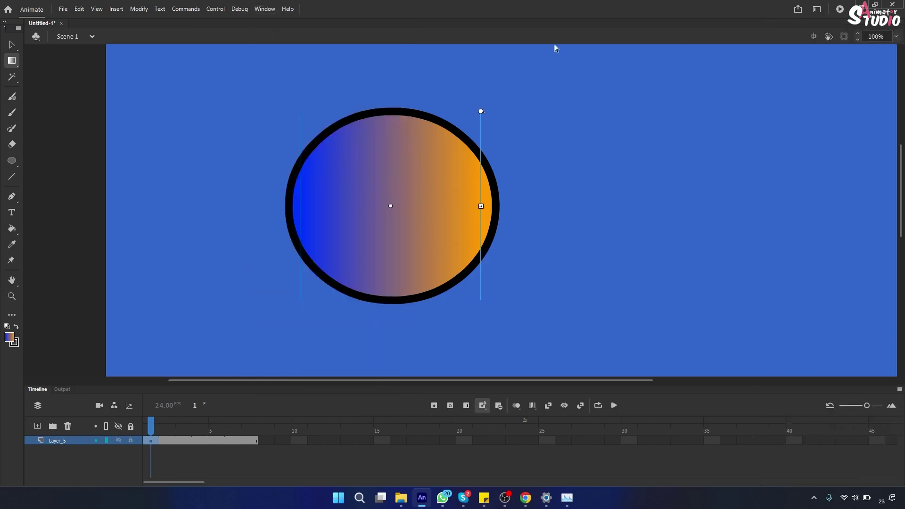
click(253, 9)
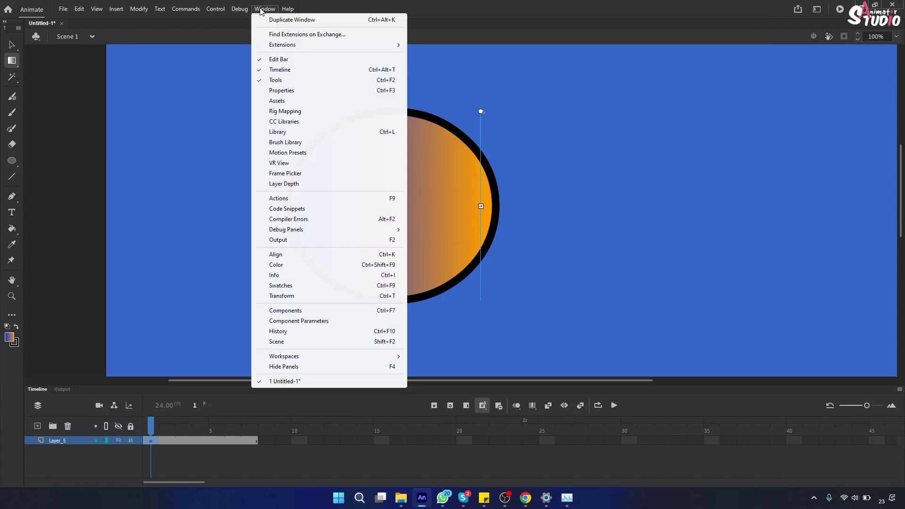
click(301, 265)
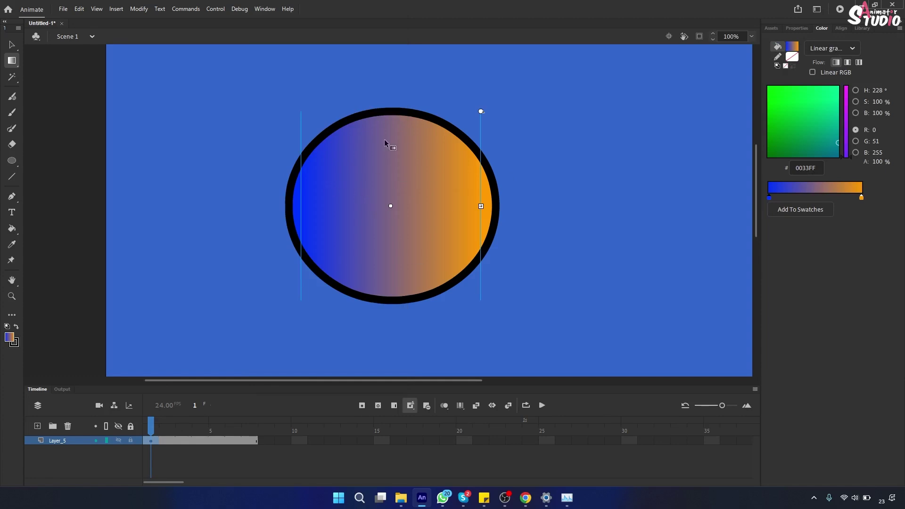
Step: Change the oval's fill to a radial gradient and reshape it into a taller ellipse centred slightly to the left
click(853, 49)
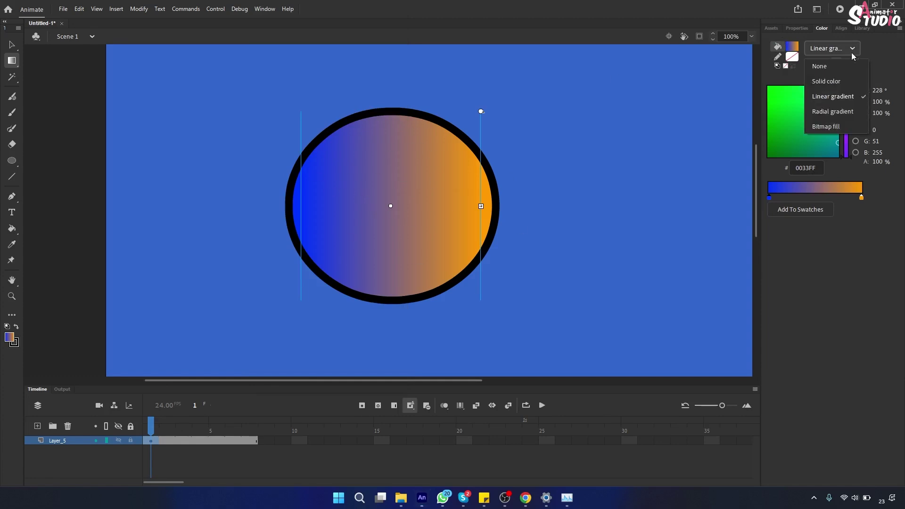
click(837, 112)
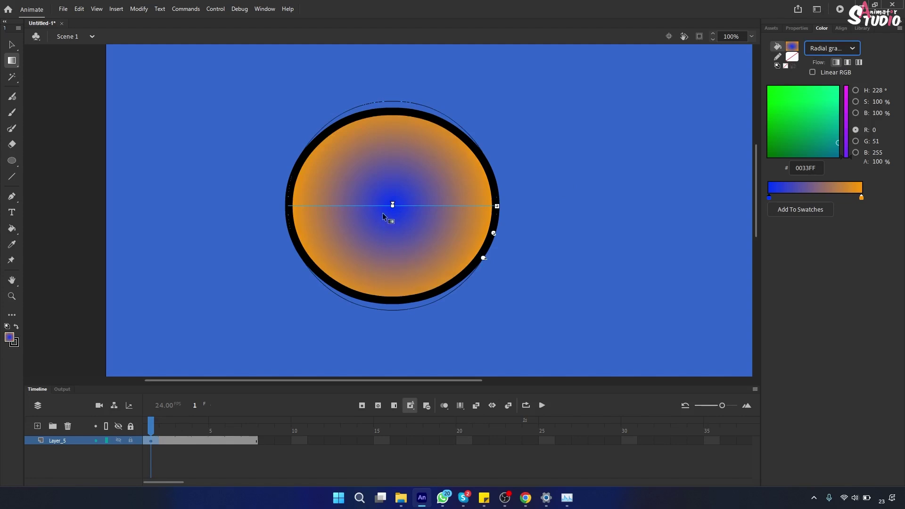
mouse_move(392, 205)
mouse_down()
mouse_move(360, 224)
mouse_move(418, 196)
mouse_move(356, 244)
mouse_move(355, 212)
mouse_move(389, 215)
mouse_move(391, 206)
mouse_up()
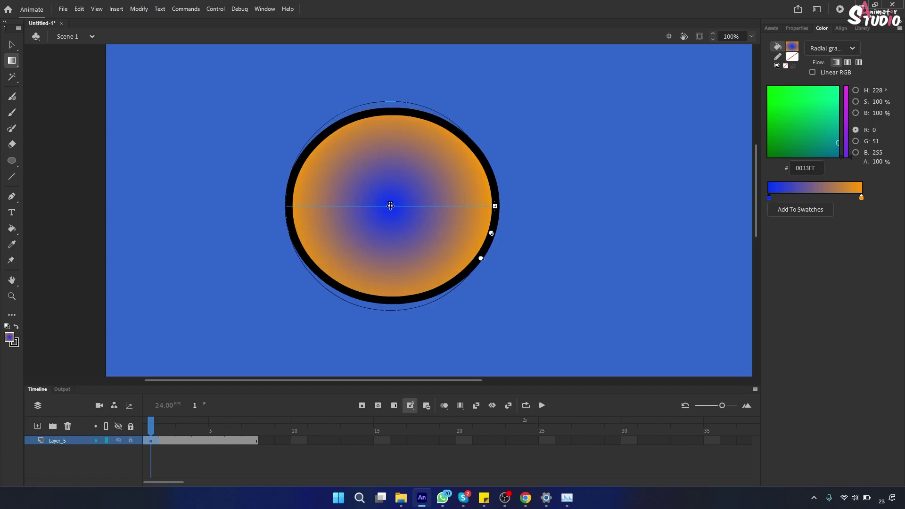
drag(494, 206, 494, 256)
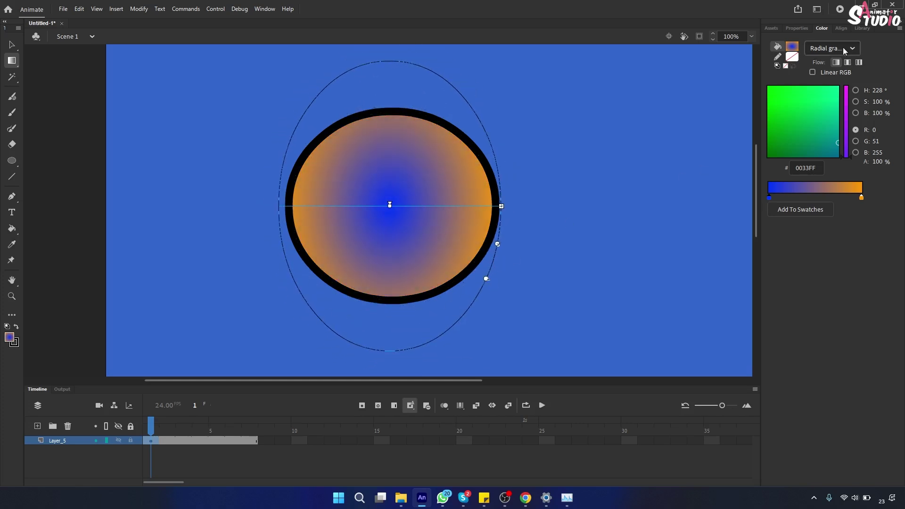
Step: Switch to the desktop and open saudia women.fla from the Saudia Project 2 folder
click(864, 7)
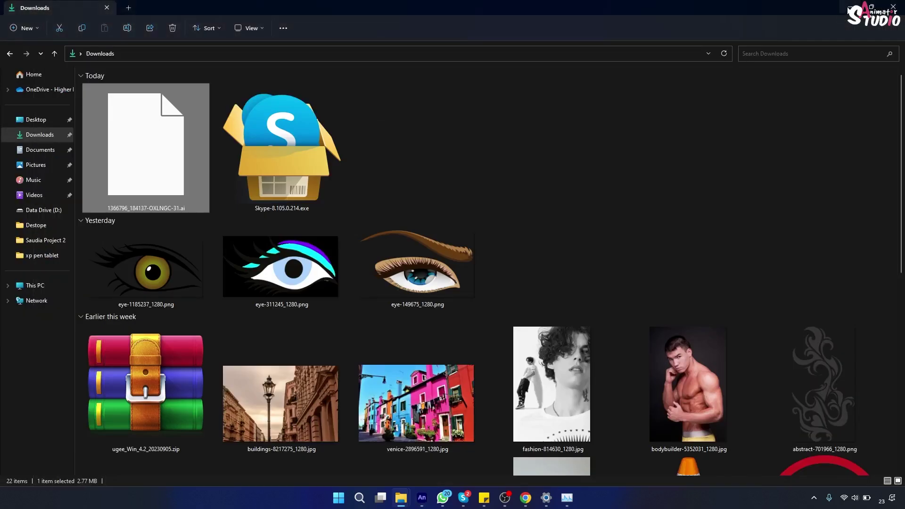
click(849, 8)
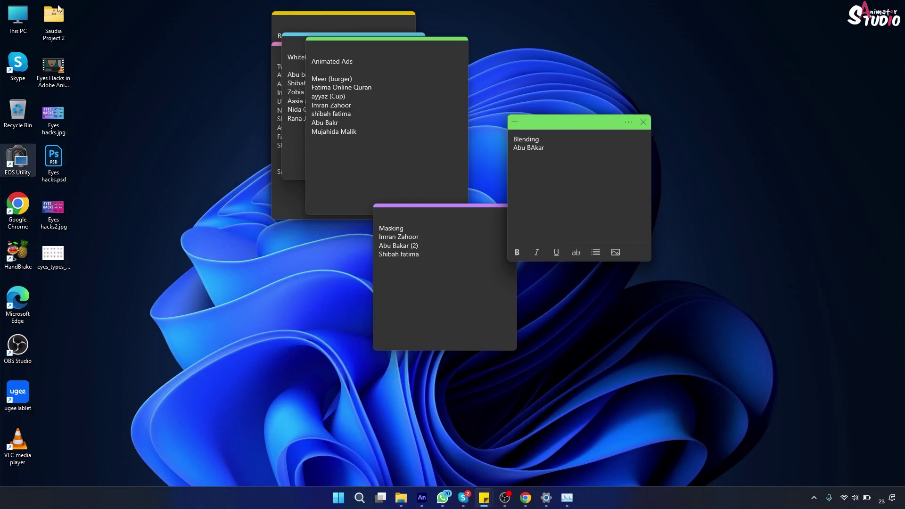
click(61, 26)
double_click(61, 26)
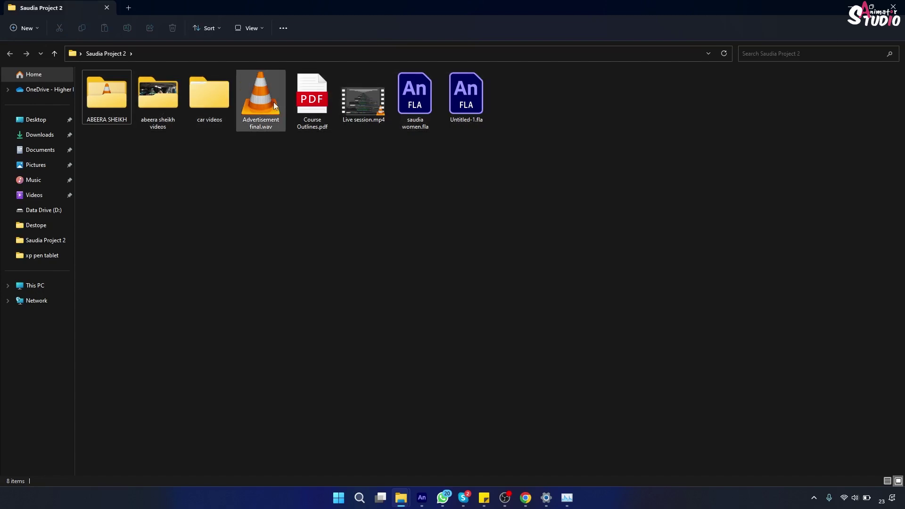
double_click(415, 107)
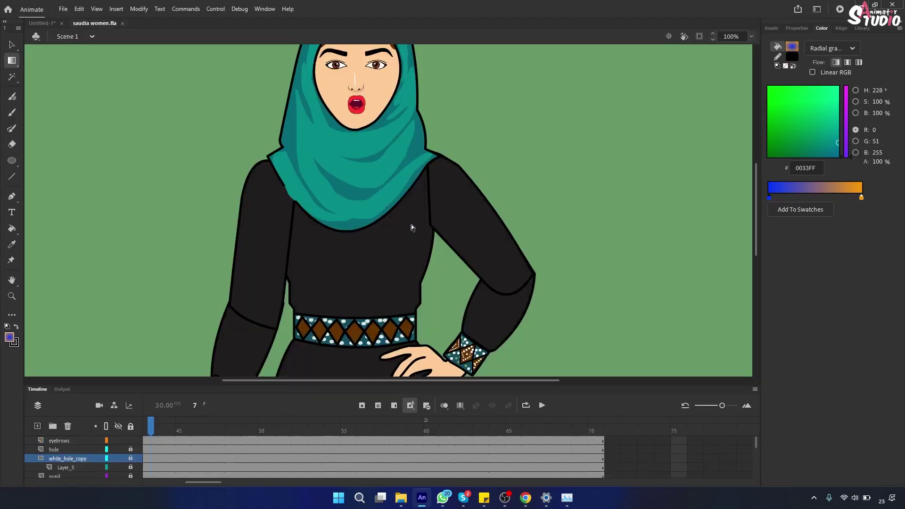
Step: Examine the woman's eye on the image's right side at 1600% magnification, including the iris shading
click(750, 35)
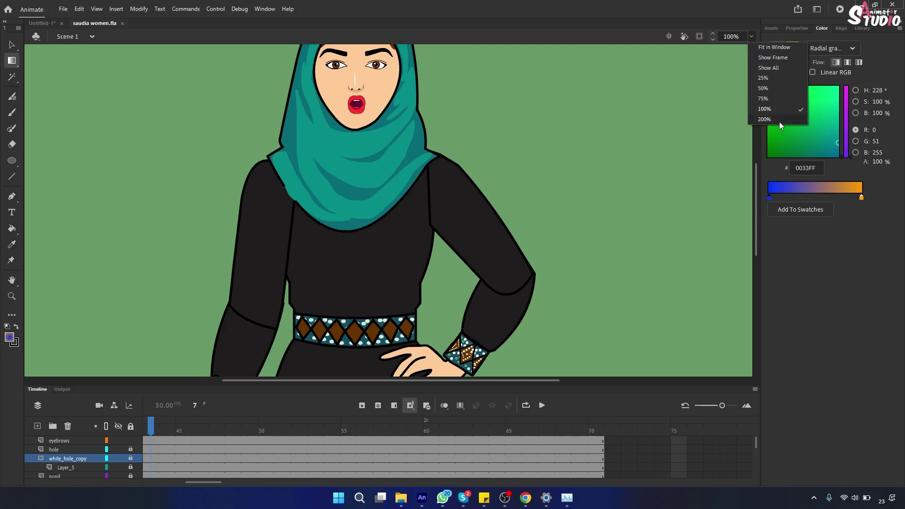
click(780, 121)
drag(756, 222, 757, 180)
key(ctrl+equal)
key(ctrl+equal)
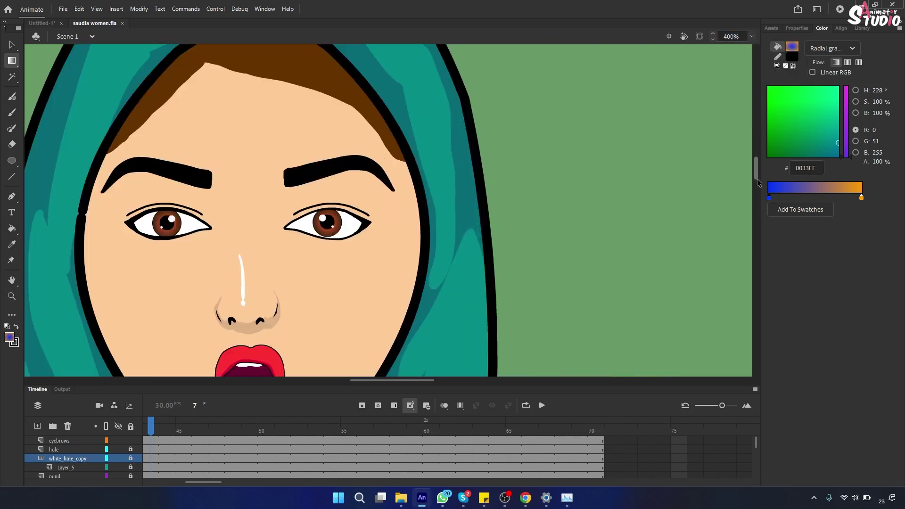
key(ctrl+equal)
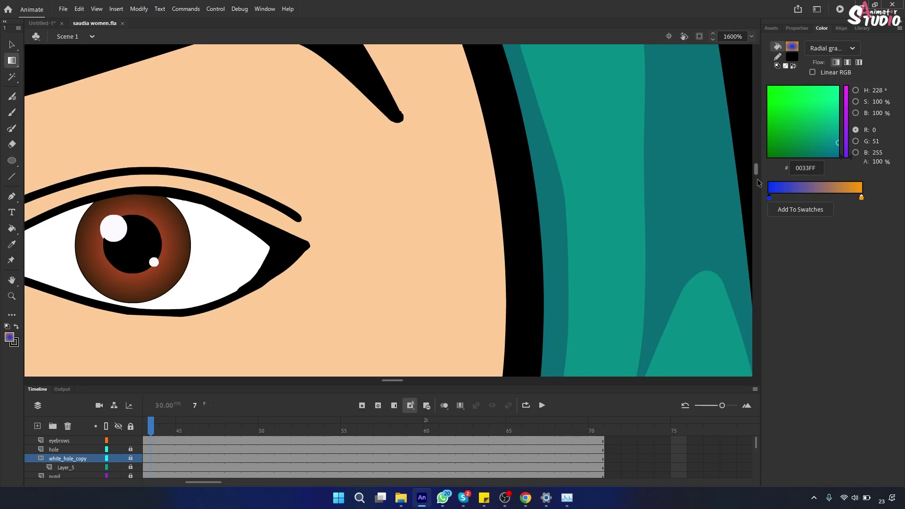
drag(399, 379, 384, 381)
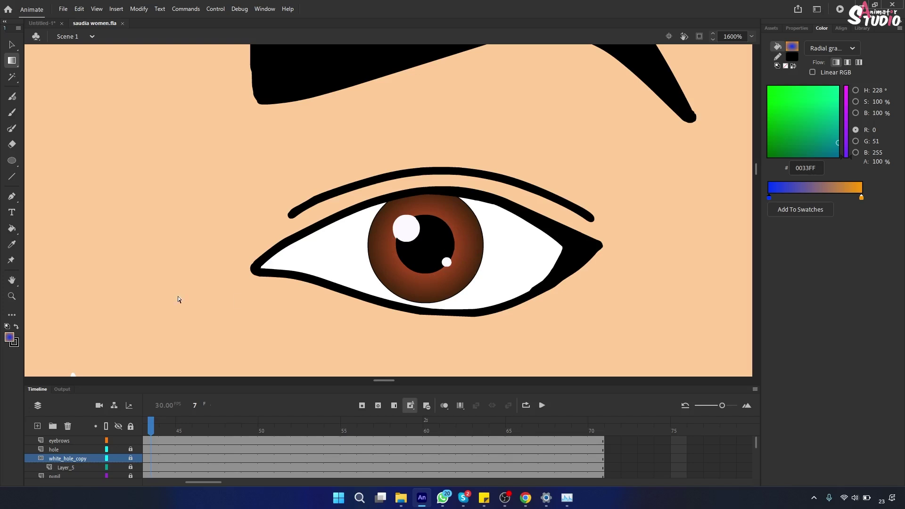
Step: Toggle the white_hole layer's visibility off and on, and unlock the pupil layer
scroll(63, 457, down, 3)
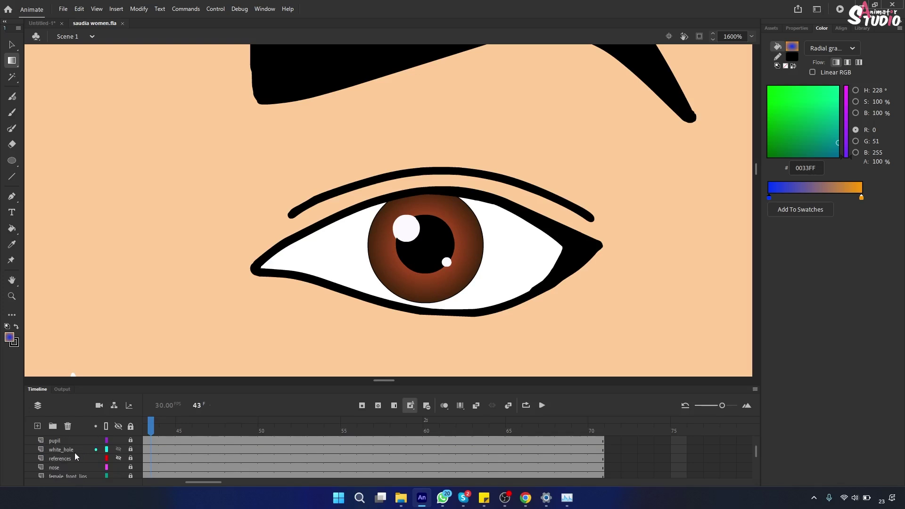
click(67, 452)
click(119, 449)
click(118, 449)
click(55, 440)
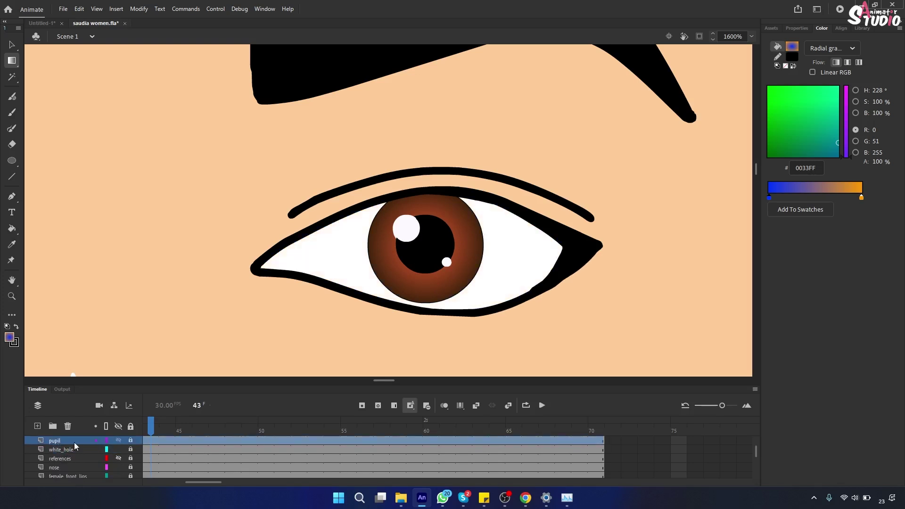
click(131, 440)
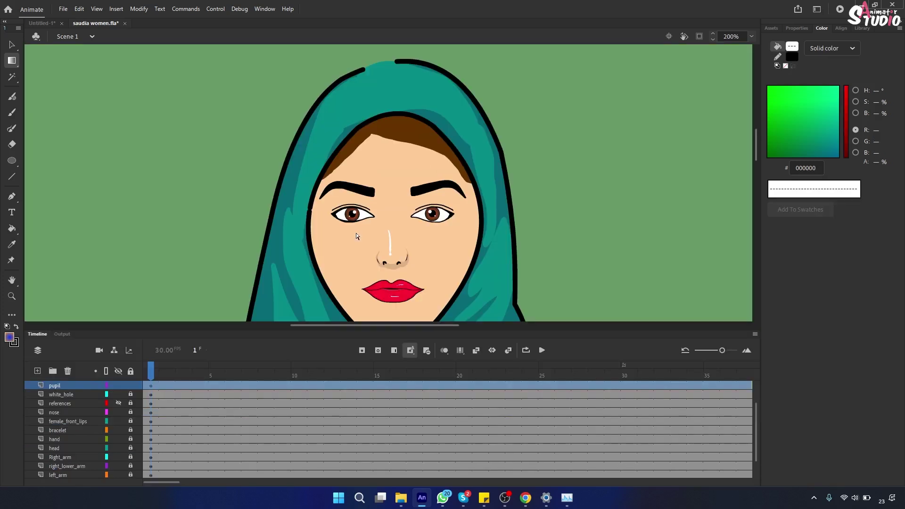
Step: Move both pupils straight up out of the eyes onto the forehead above the eyebrows, and deselect them
key(Up)
key(Up)
key(Up)
key(Up)
key(Up)
key(Up)
key(Up)
key(Up)
key(Up)
key(Up)
key(Up)
key(Up)
key(Up)
key(Up)
key(Up)
key(Up)
key(Up)
key(Up)
key(Up)
key(Up)
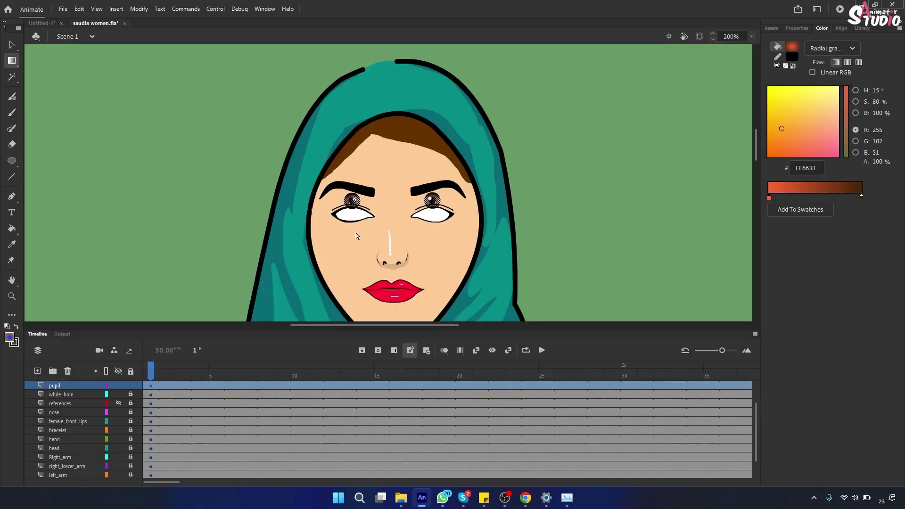
key(Up)
key(Up)
key(Up)
key(Up)
key(Up)
key(Up)
key(Up)
key(Up)
key(Up)
key(Up)
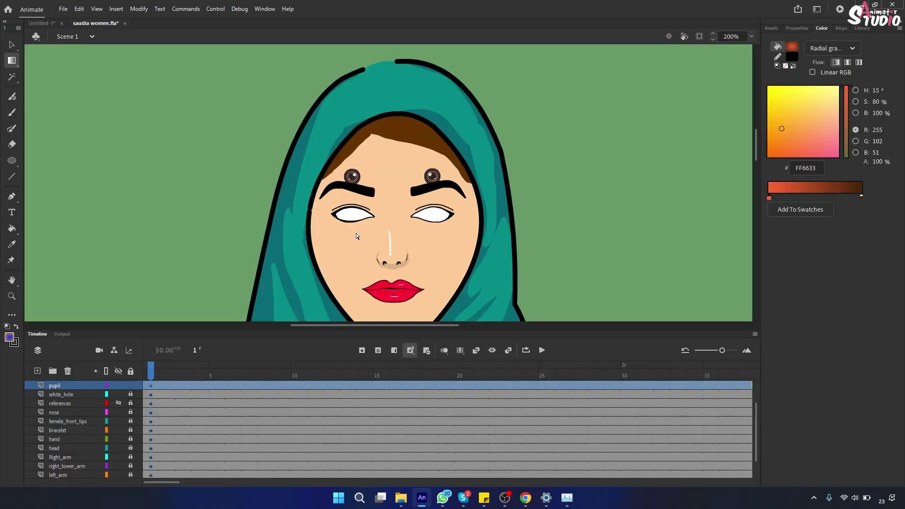
click(662, 150)
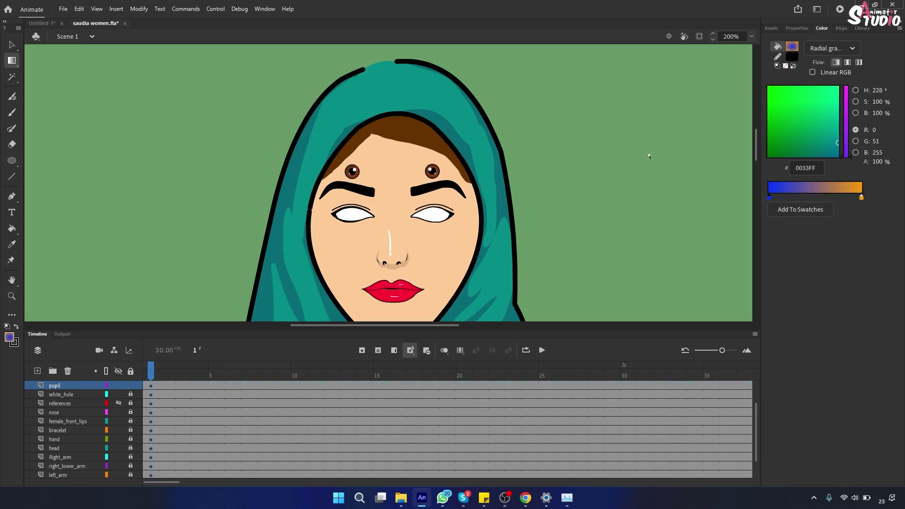
Step: Examine the moved pupil's radial gradient above the eyebrow at 1600% magnification
key(ctrl+equal)
key(ctrl+equal)
key(ctrl+equal)
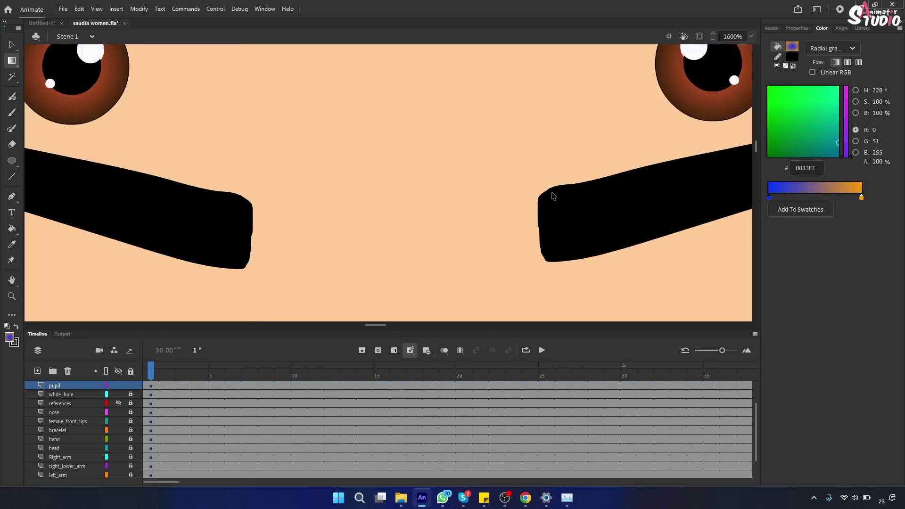
drag(368, 326, 387, 329)
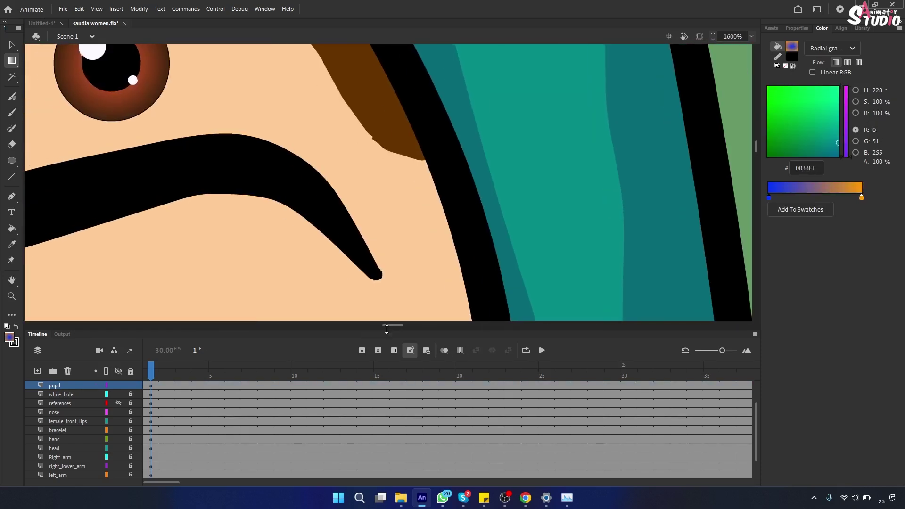
scroll(757, 146, up, 2)
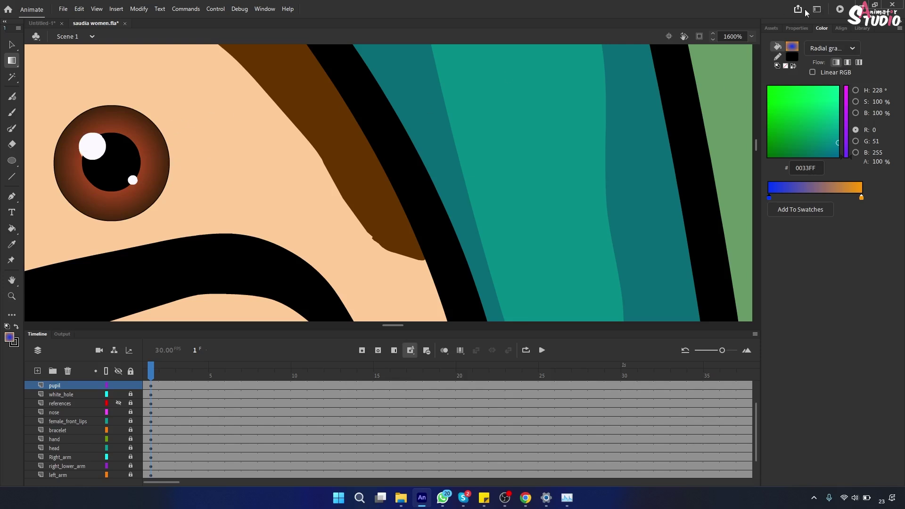
Step: In the Untitled-1 document, undo the circle's gradient fill and refill it from the center with the blue-to-orange radial gradient
click(33, 24)
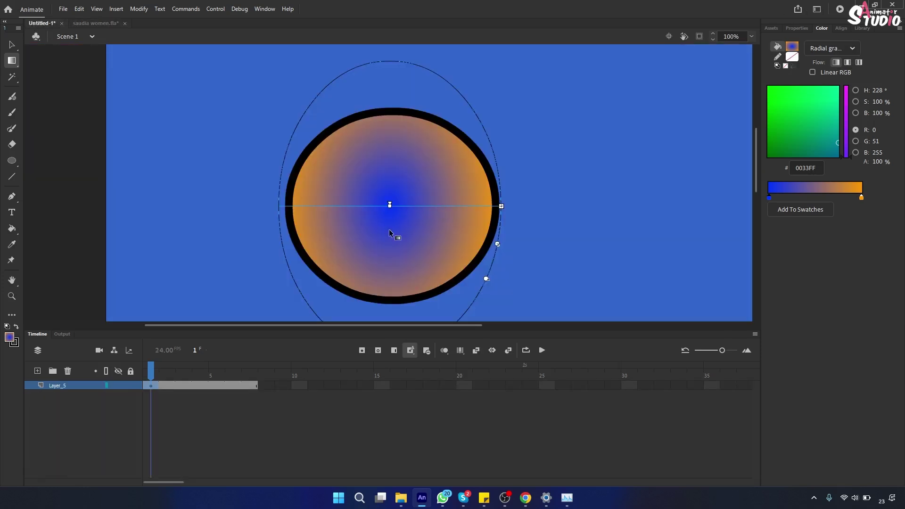
key(ctrl+z)
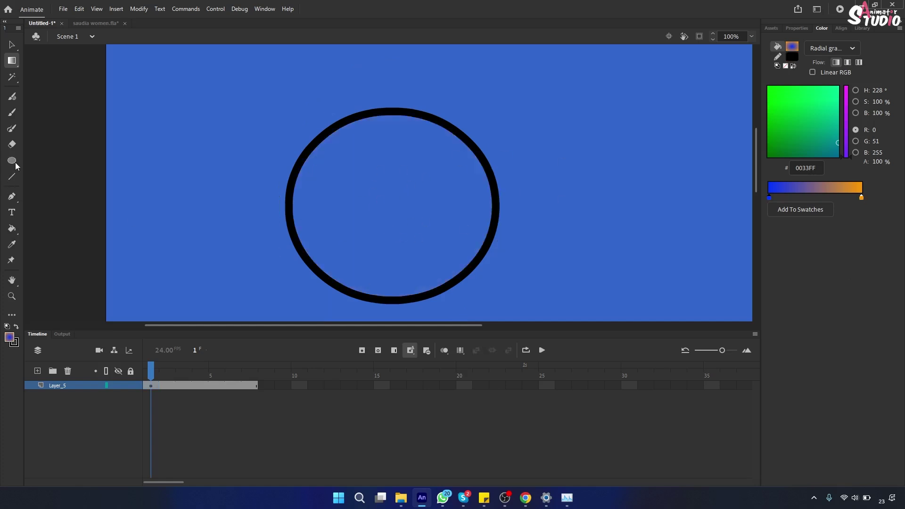
click(12, 228)
click(388, 221)
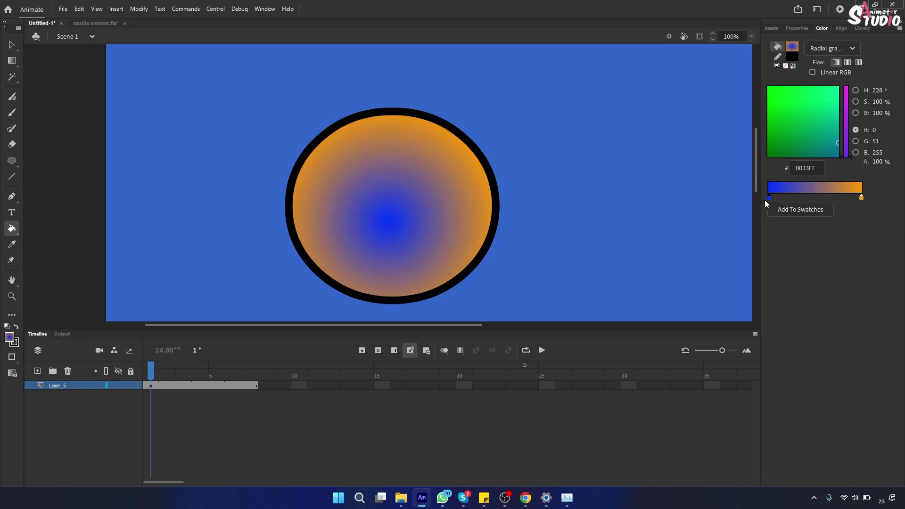
click(385, 207)
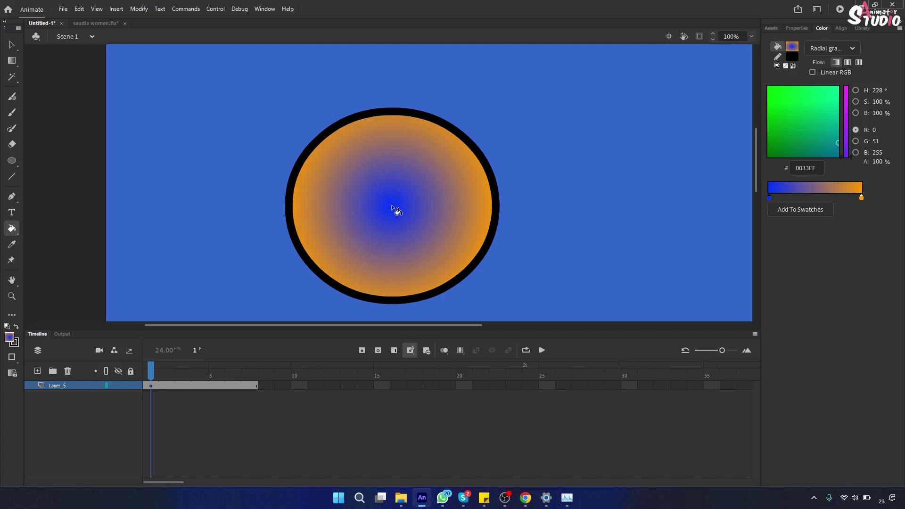
Step: Change the radial gradient's outer color stop to dark gray #333333
double_click(862, 198)
click(861, 198)
click(861, 198)
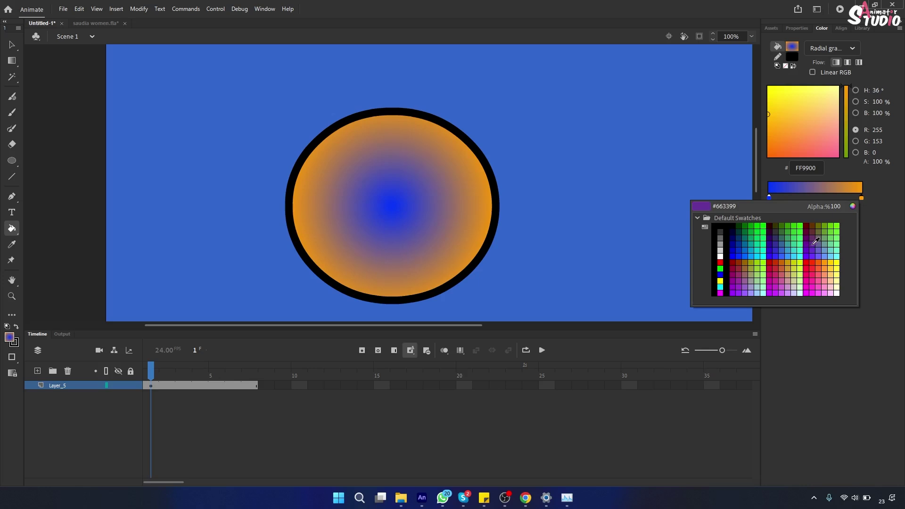
click(721, 231)
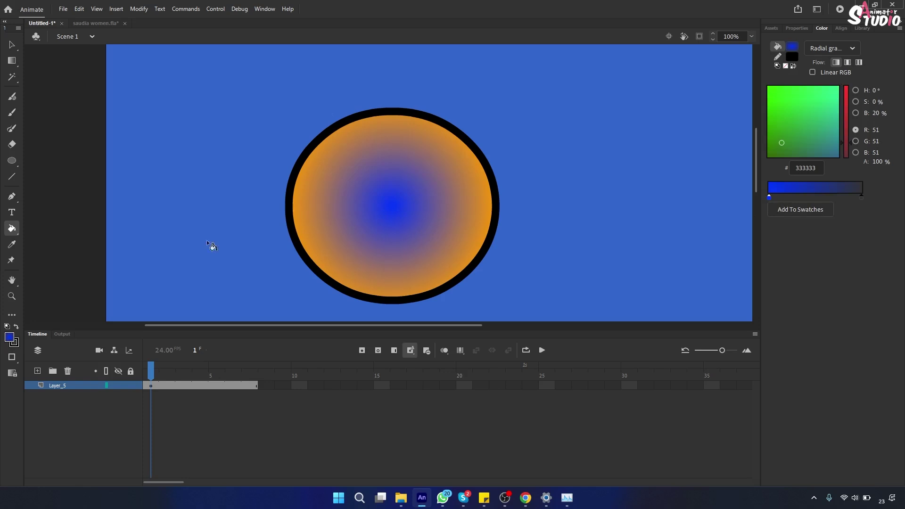
Step: Add a new layer above Layer_5, and delete the old circle together with Layer_5
click(10, 45)
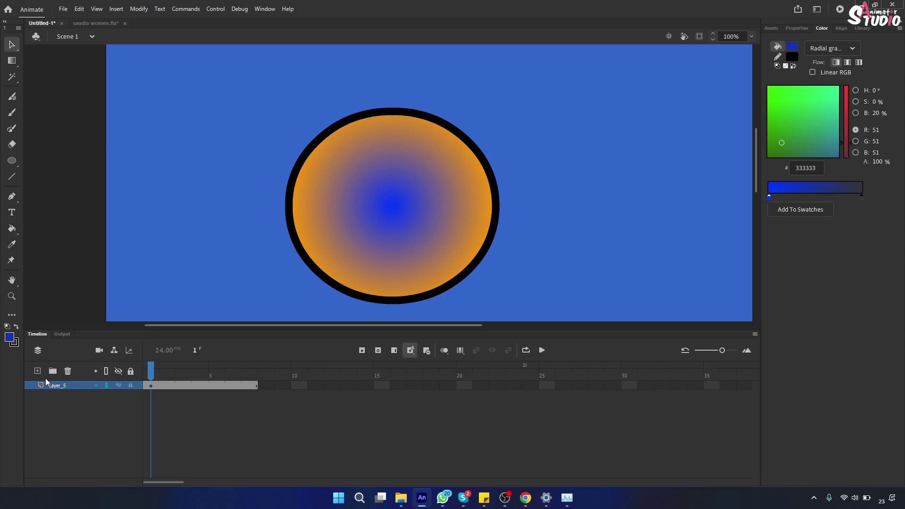
click(38, 371)
click(66, 395)
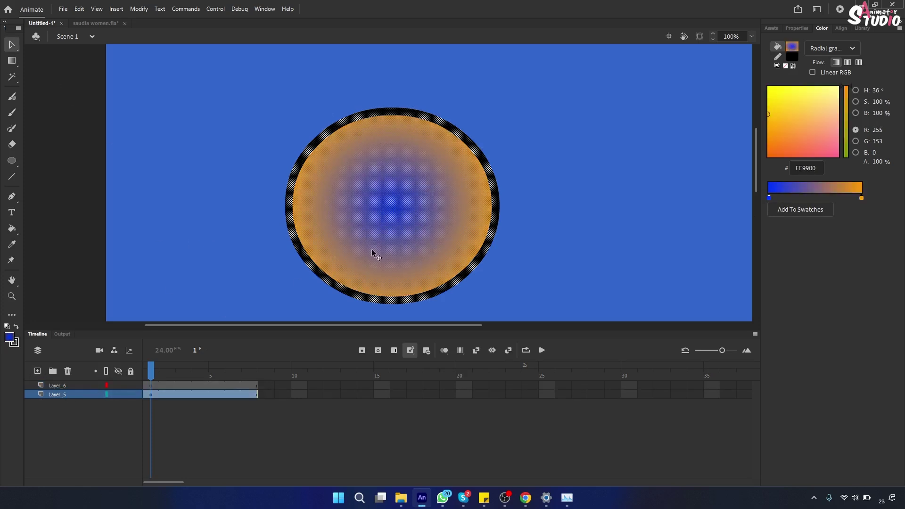
key(Delete)
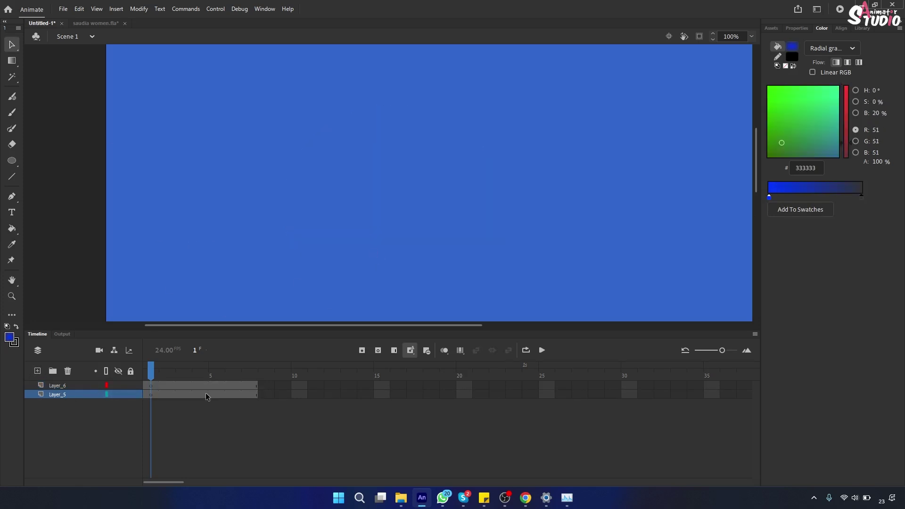
click(72, 398)
click(67, 371)
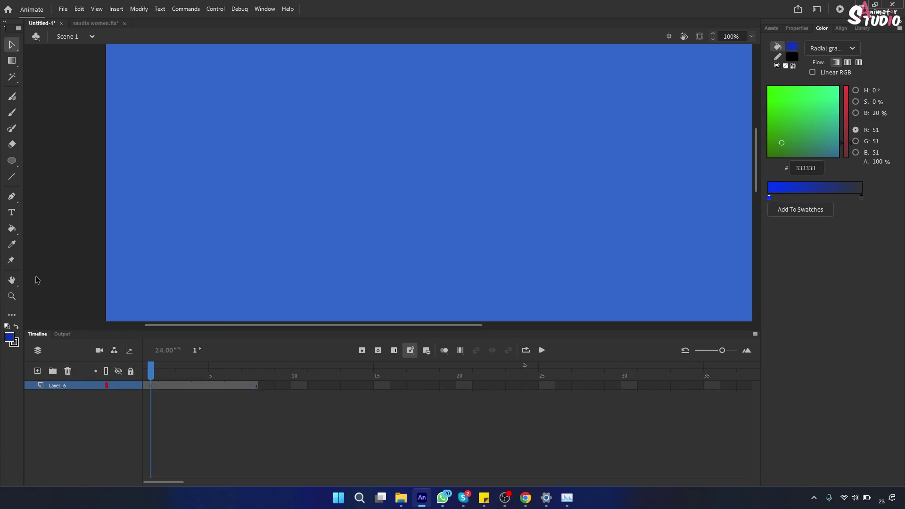
Step: Draw a black-outlined circle about 327 px wide mid-stage, filled with a radial gradient ending in light blue #3385DD
click(11, 162)
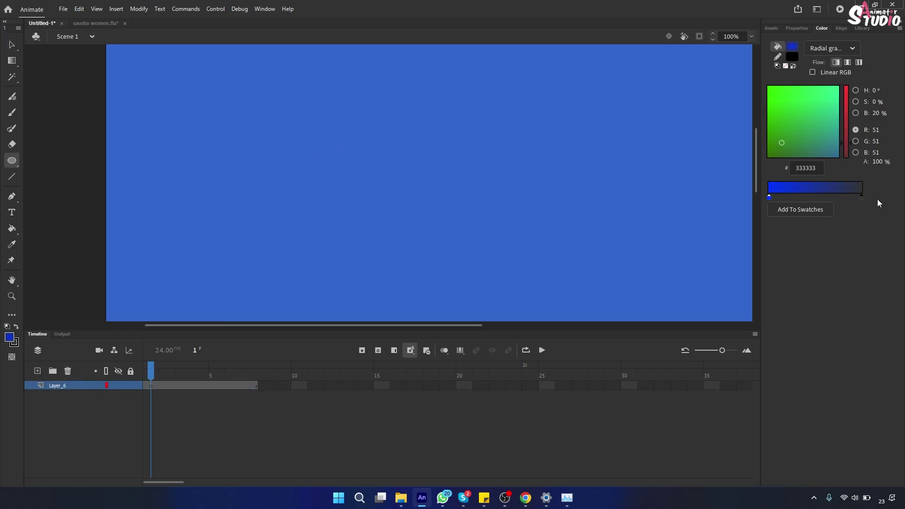
click(862, 198)
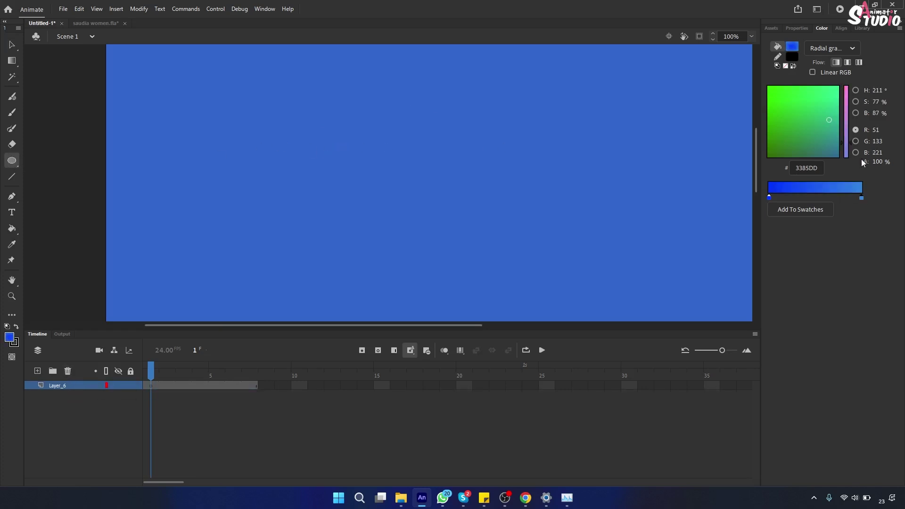
drag(323, 114, 481, 272)
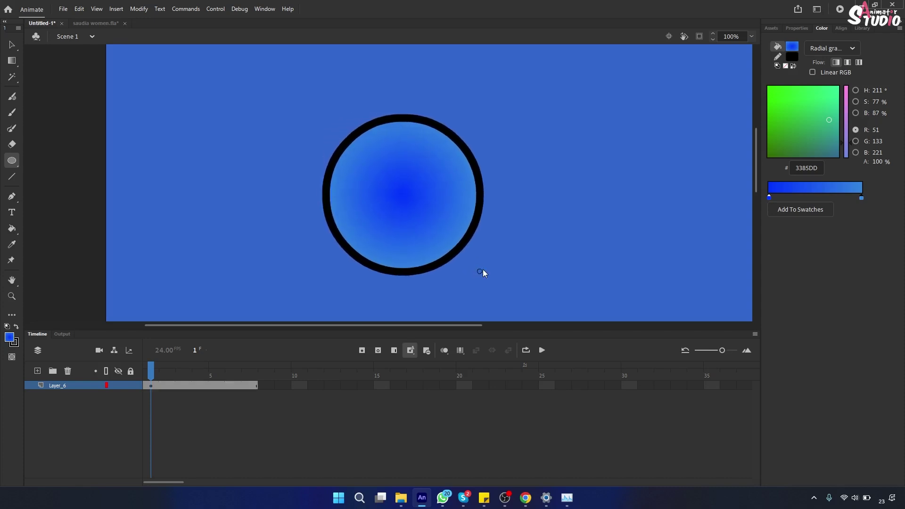
Step: Set the document's stage color to #CC9900 and select the circle's gradient fill
click(12, 47)
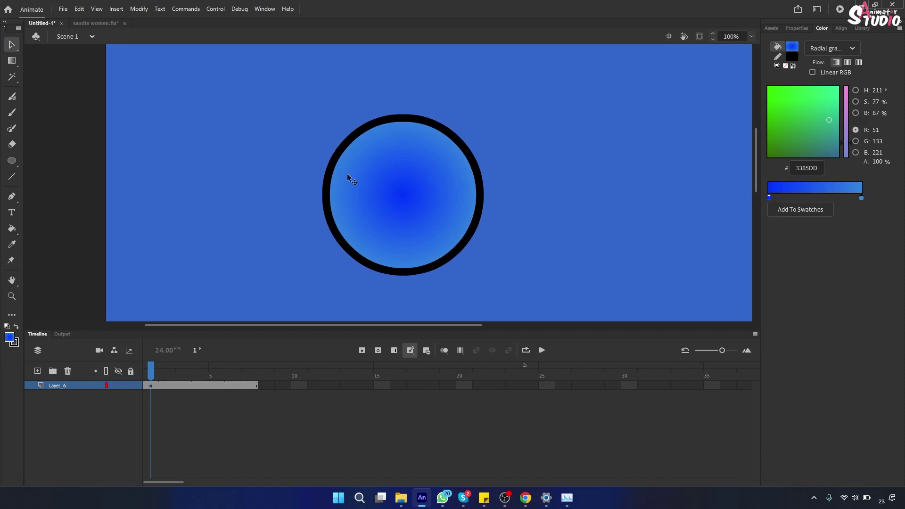
click(863, 29)
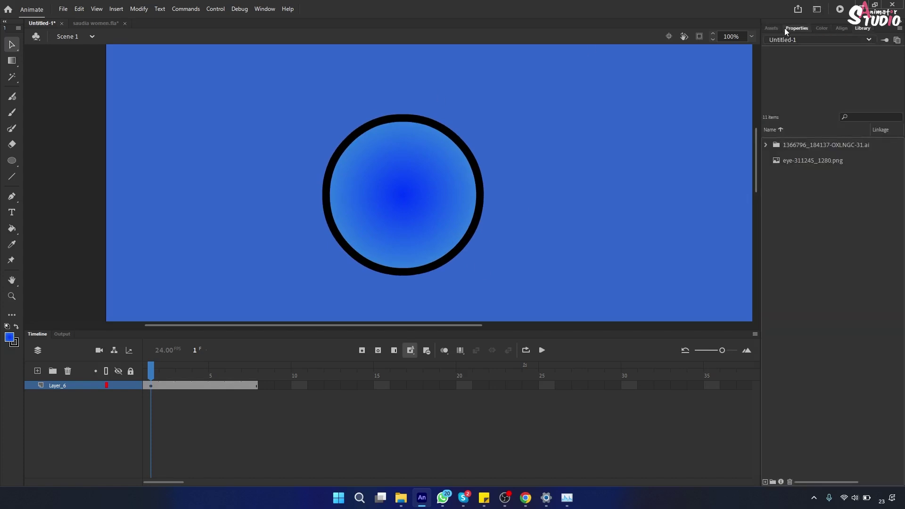
click(797, 29)
click(803, 257)
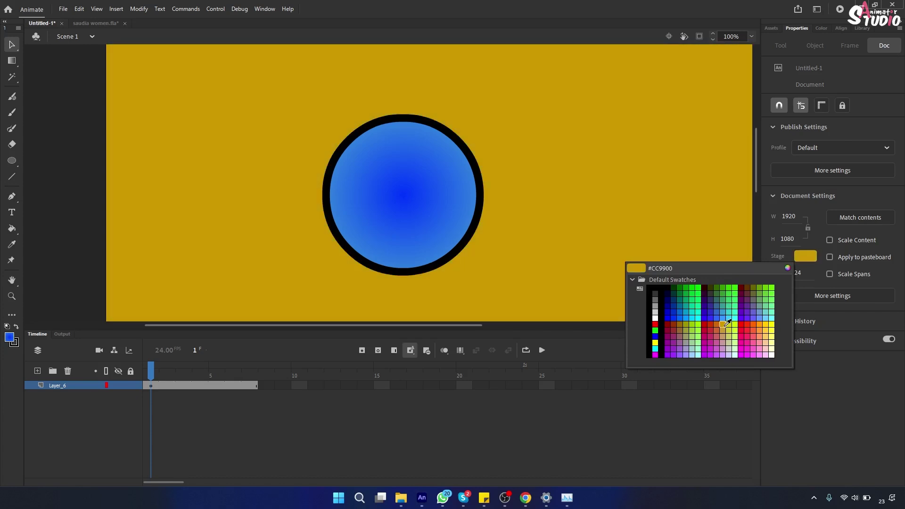
click(726, 325)
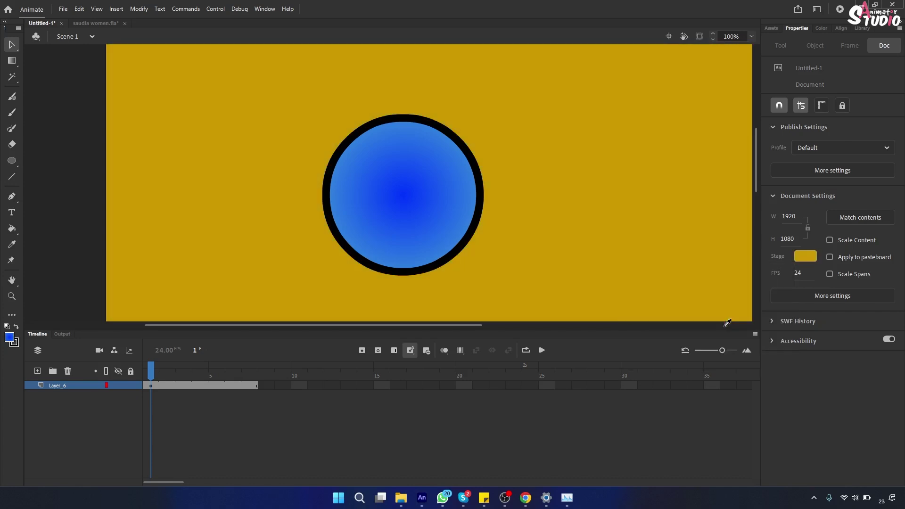
click(444, 189)
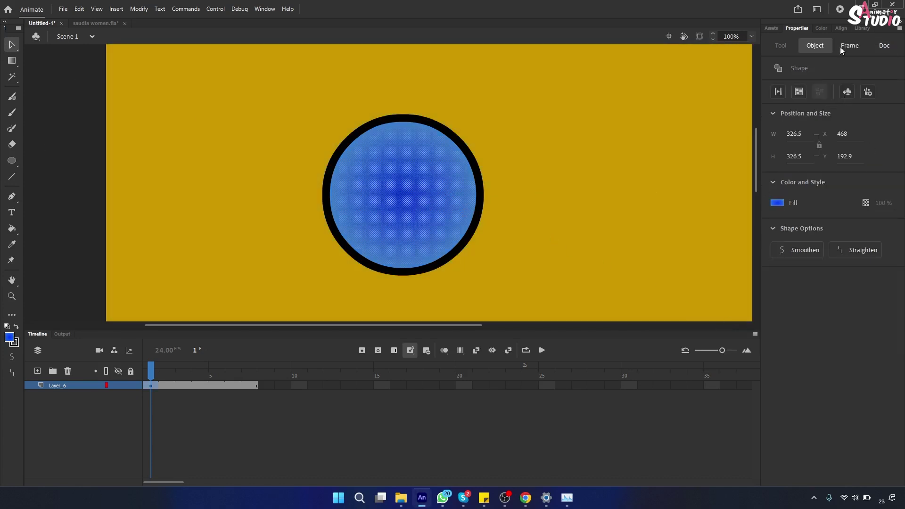
Step: Recolor the circle's radial gradient with dark gray #333333 at the outer stop and orange #FF6600 at the inner stop
click(826, 28)
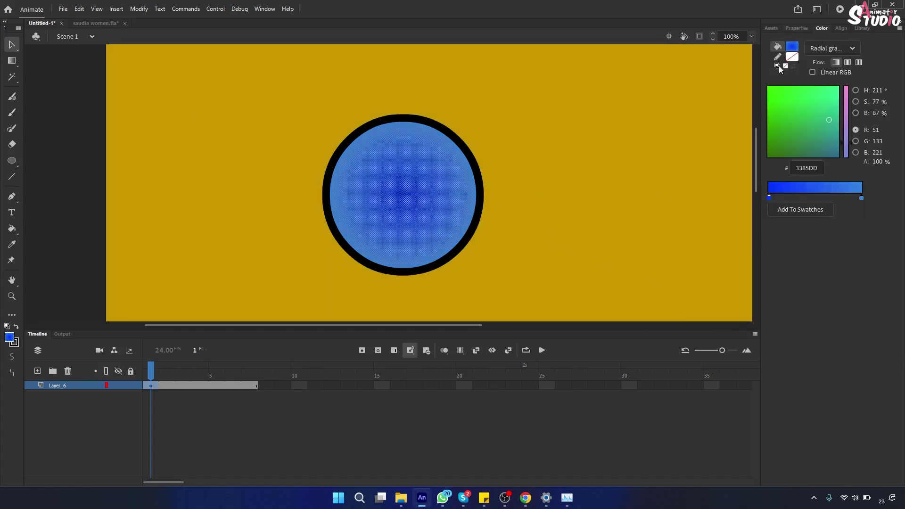
double_click(862, 198)
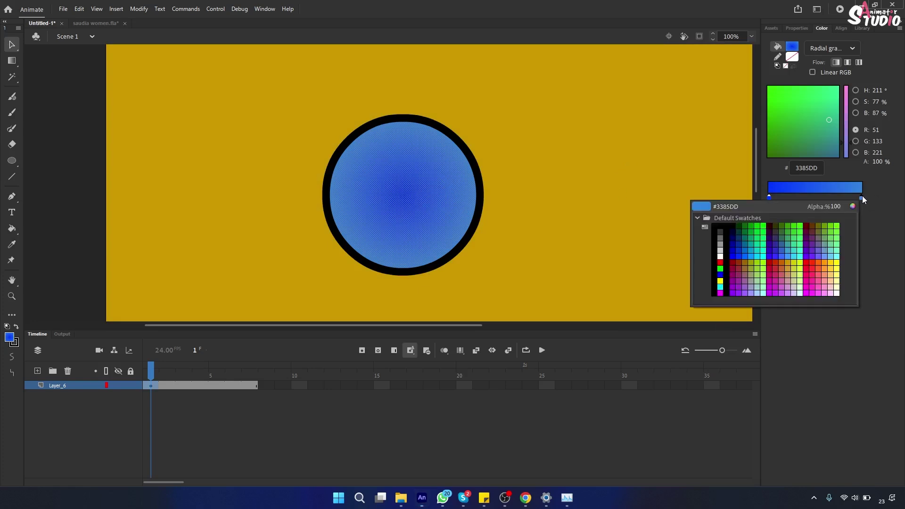
click(720, 231)
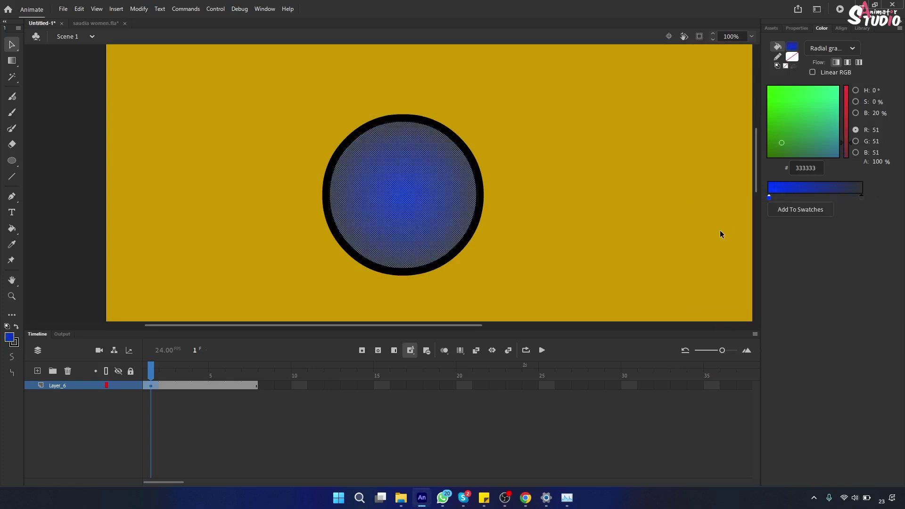
click(769, 196)
double_click(768, 196)
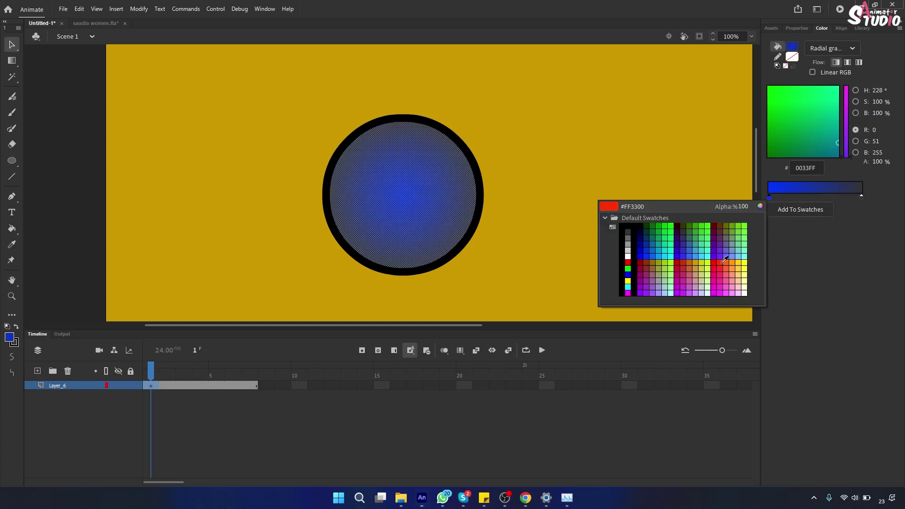
click(731, 259)
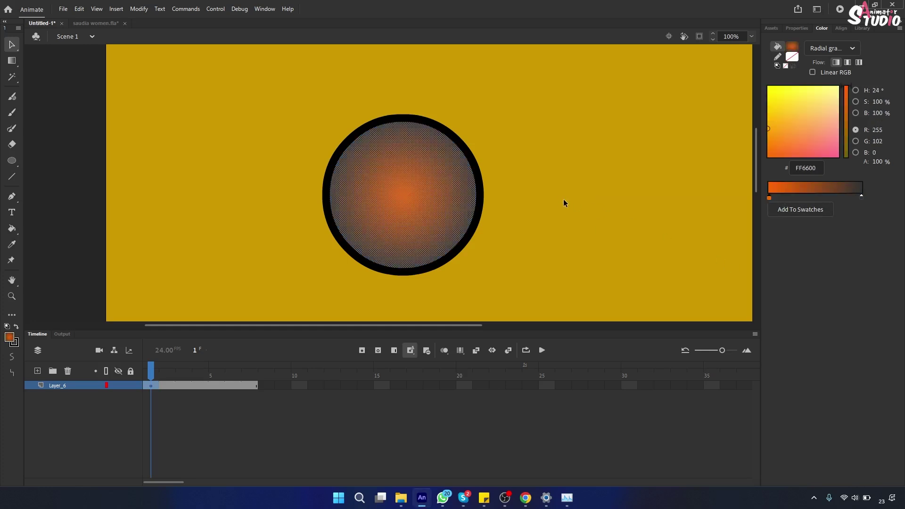
click(560, 200)
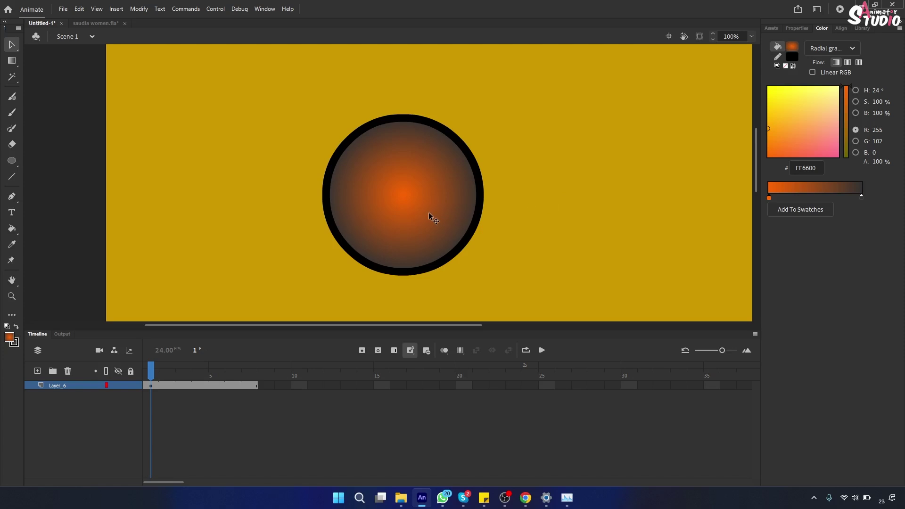
Step: Thin the circle's black outline to a stroke size of 3
click(478, 199)
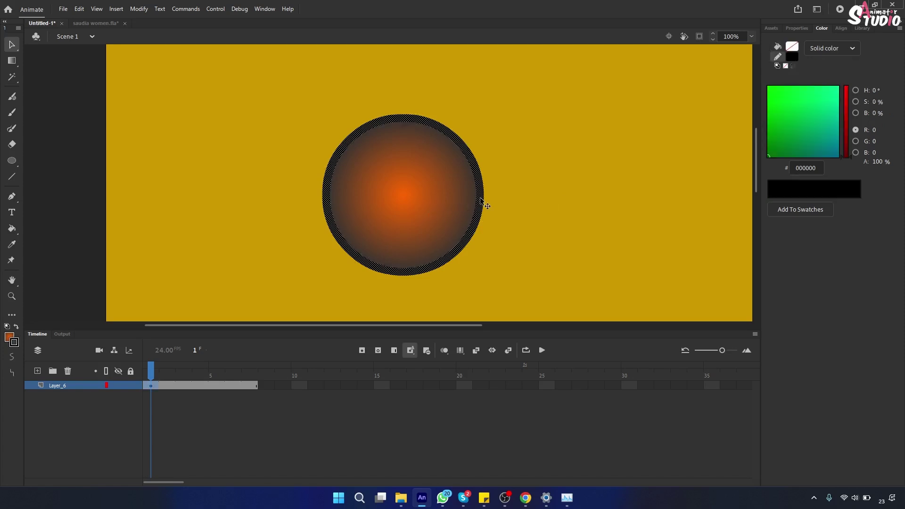
click(797, 28)
drag(783, 234, 776, 236)
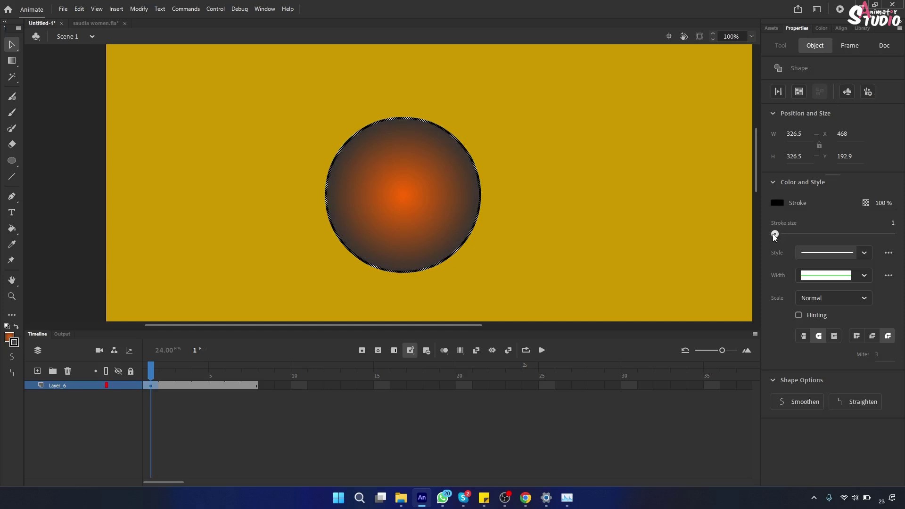
click(567, 181)
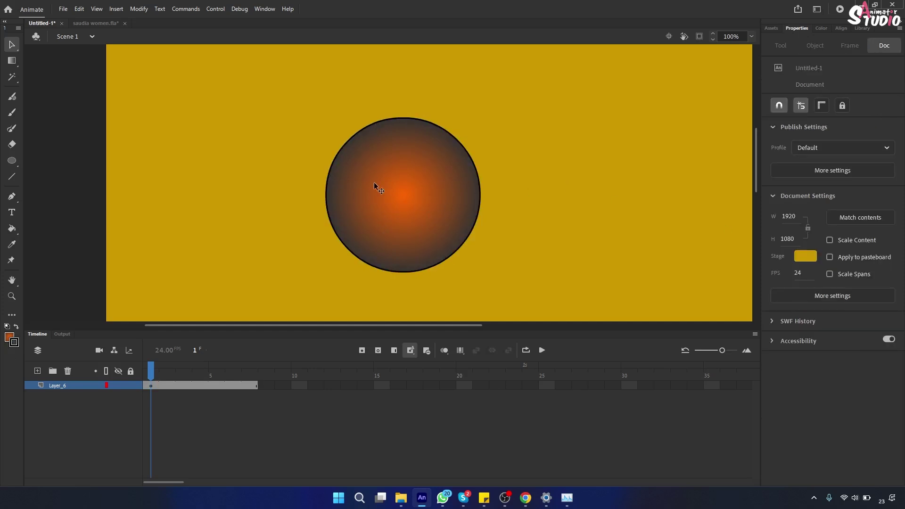
Step: Draw a solid black pupil circle without a stroke in the middle of the orange iris
click(12, 161)
drag(12, 162, 60, 189)
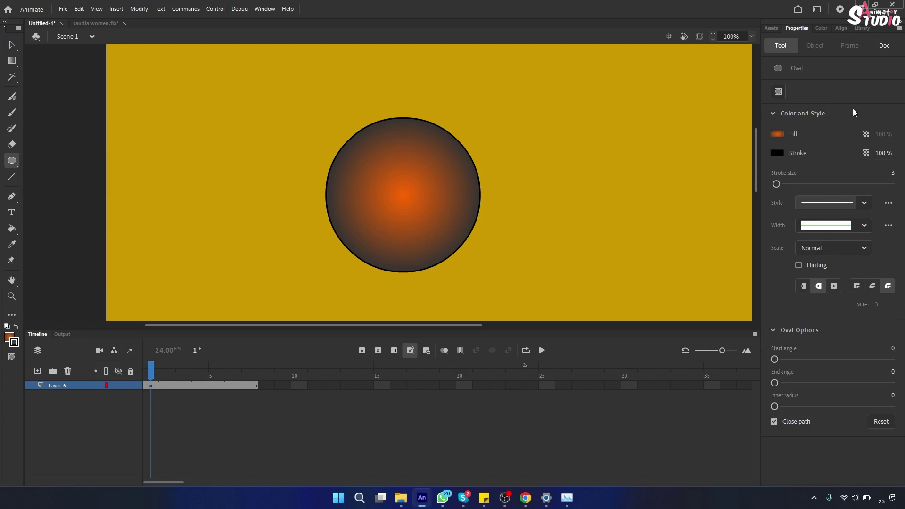
click(778, 153)
click(759, 160)
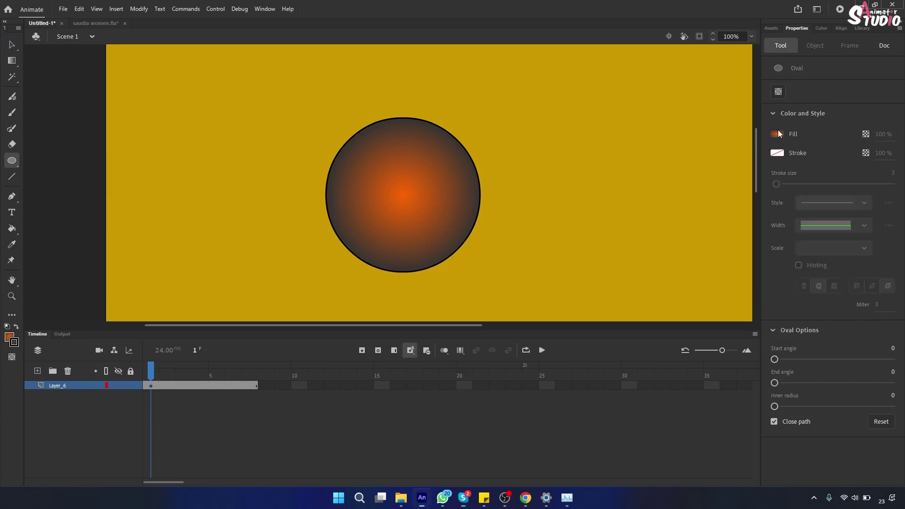
click(777, 134)
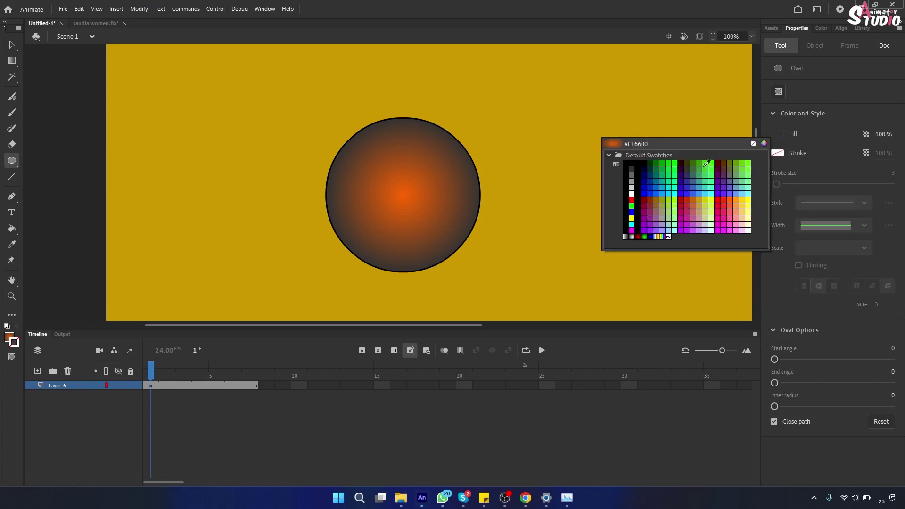
click(619, 166)
drag(372, 160, 435, 223)
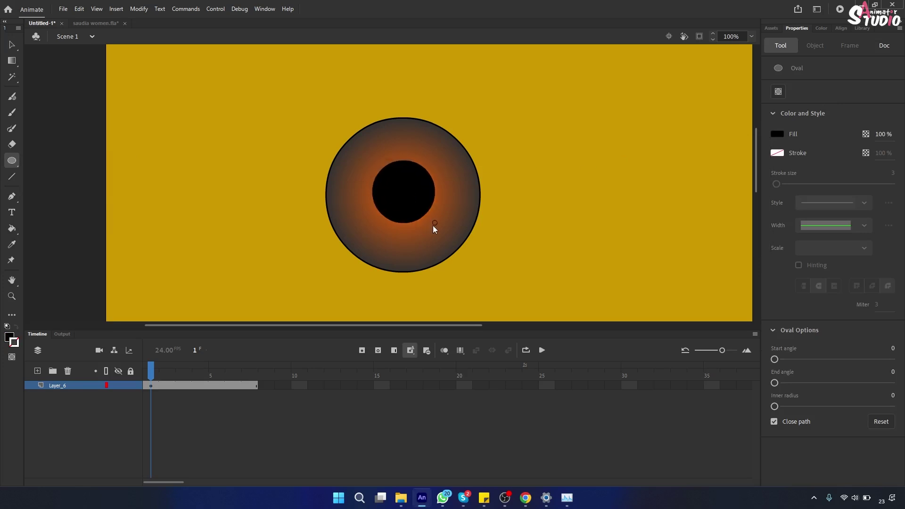
Step: Add two white highlight circles without strokes, a larger one on the pupil's upper-right edge and a small one on its lower-left edge
click(777, 135)
click(632, 193)
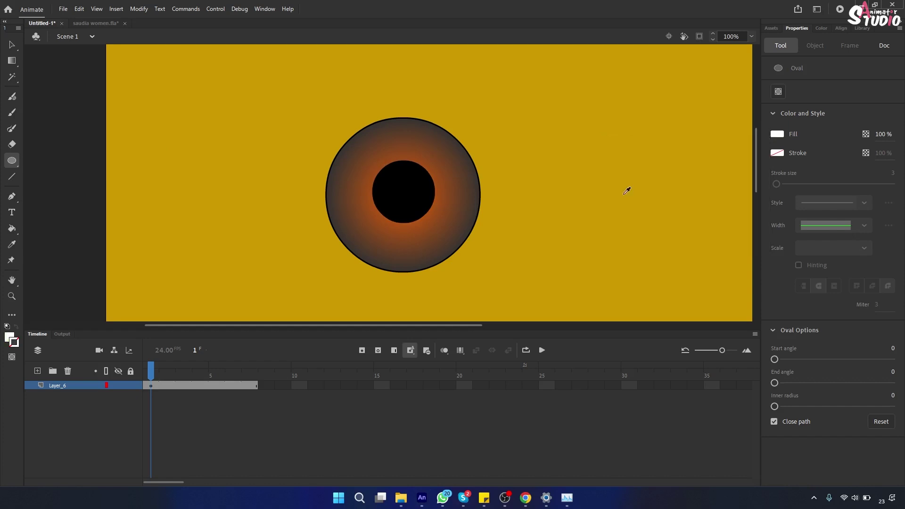
drag(418, 164, 440, 185)
drag(377, 208, 383, 215)
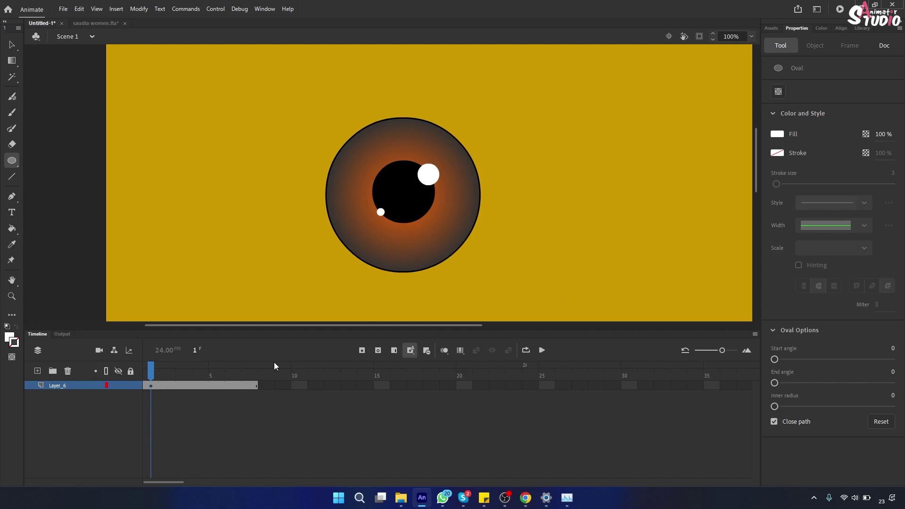
Step: Compare the drawn eye with the enlarged iris in saudia women.fla, and return to Untitled-1
click(90, 24)
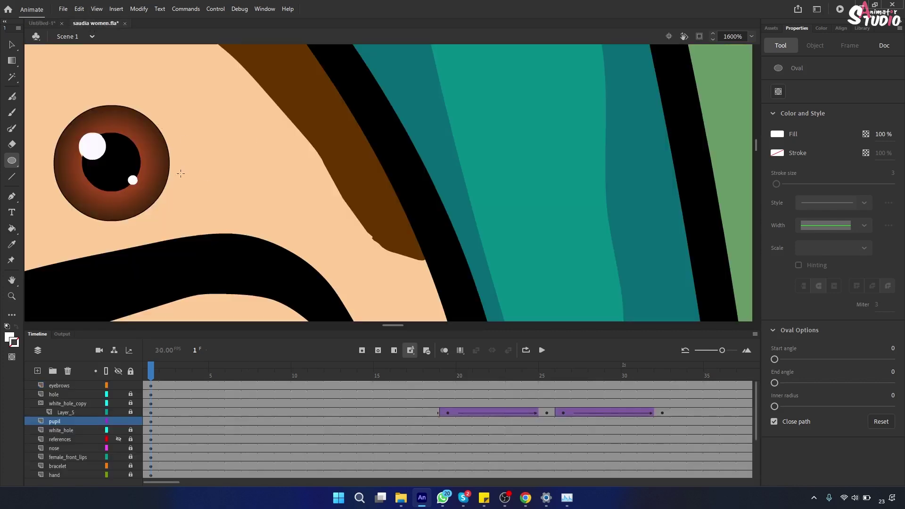
drag(392, 326, 381, 329)
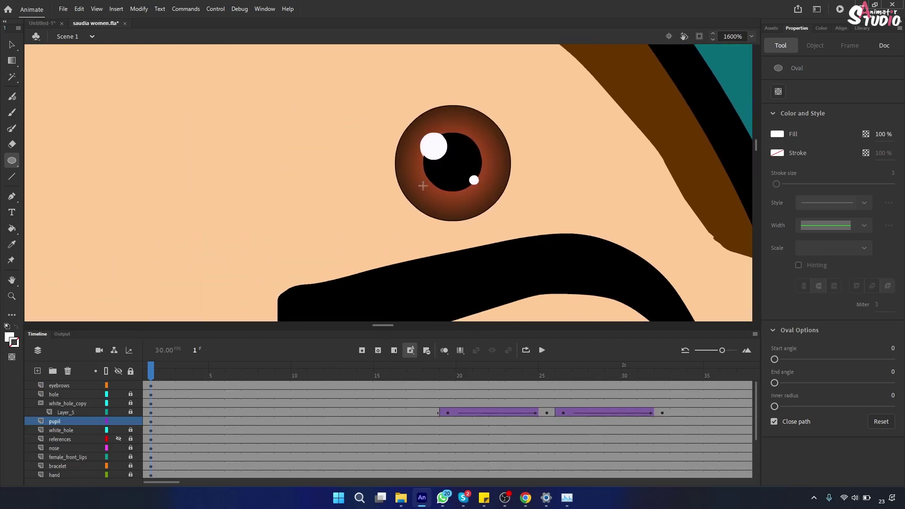
click(41, 25)
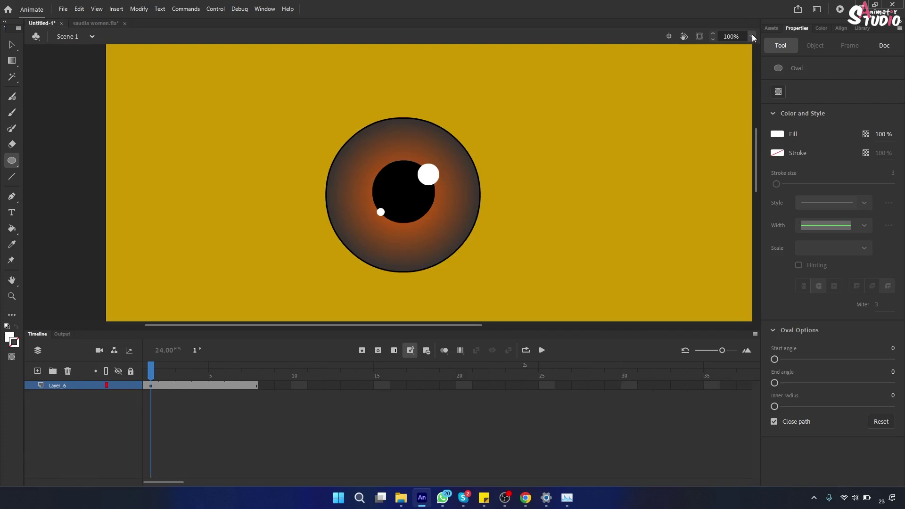
Step: Examine the whole character and both of her eyes up close in saudia women.fla, and return to Untitled-1
click(83, 24)
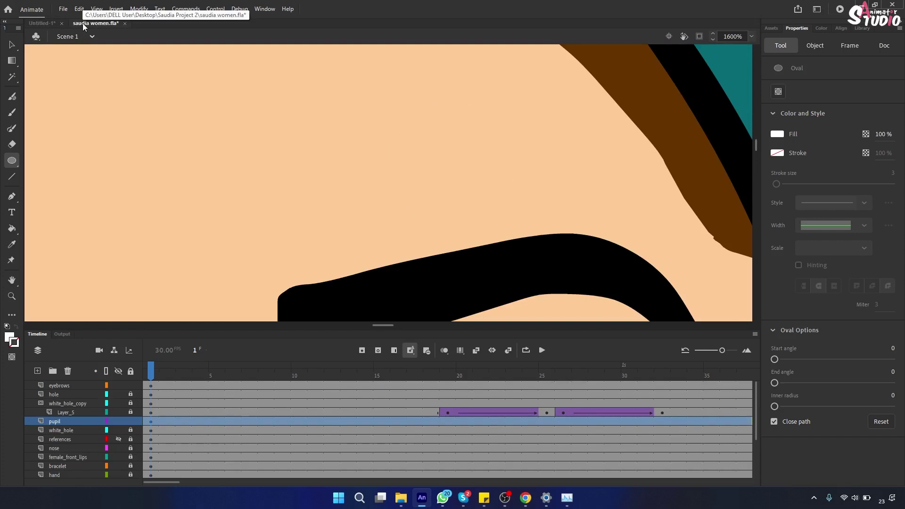
click(752, 37)
click(773, 53)
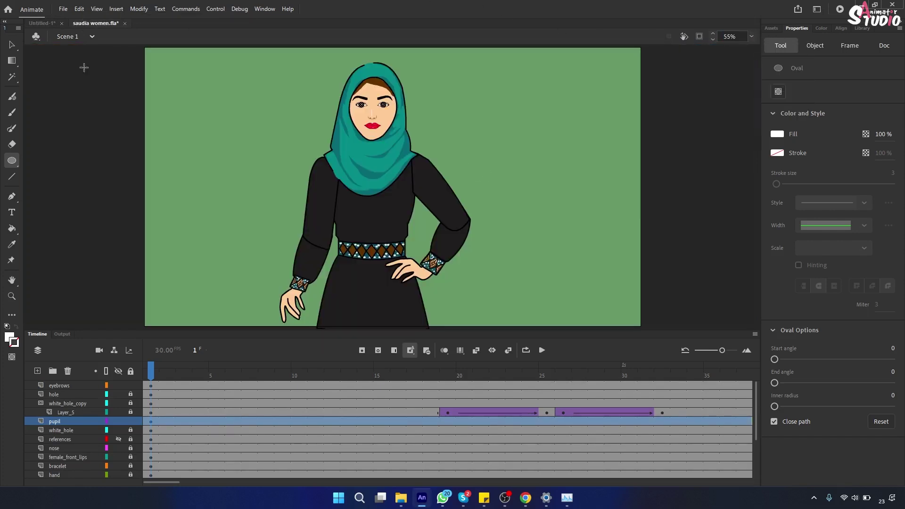
click(12, 43)
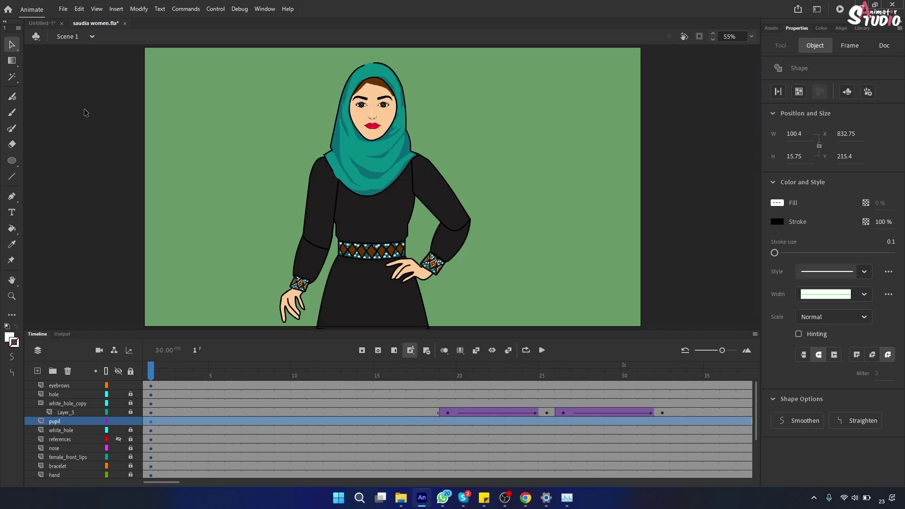
click(419, 132)
scroll(418, 127, up, 5)
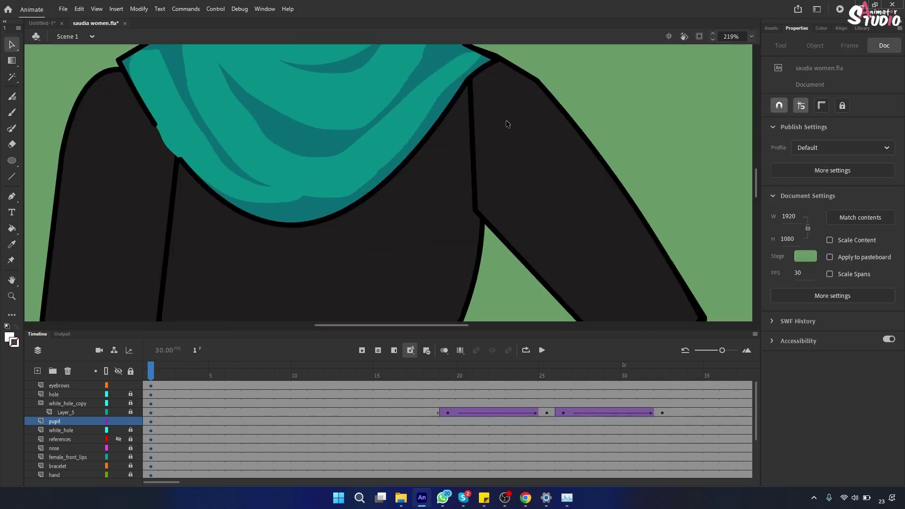
drag(755, 191, 757, 157)
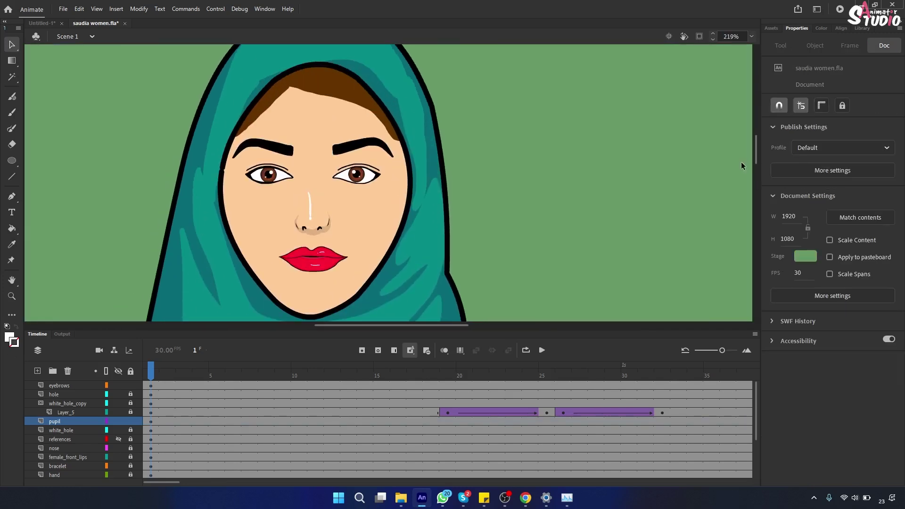
key(ctrl+equal)
drag(391, 324, 372, 332)
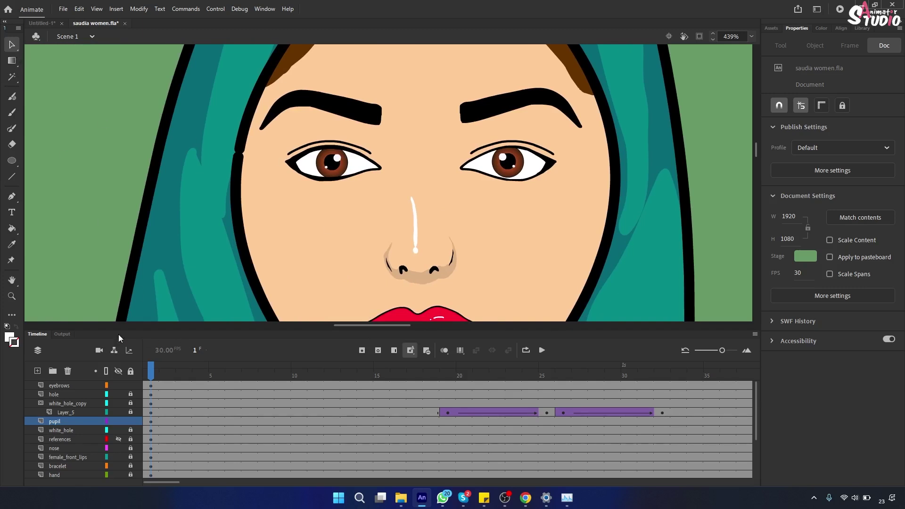
click(44, 26)
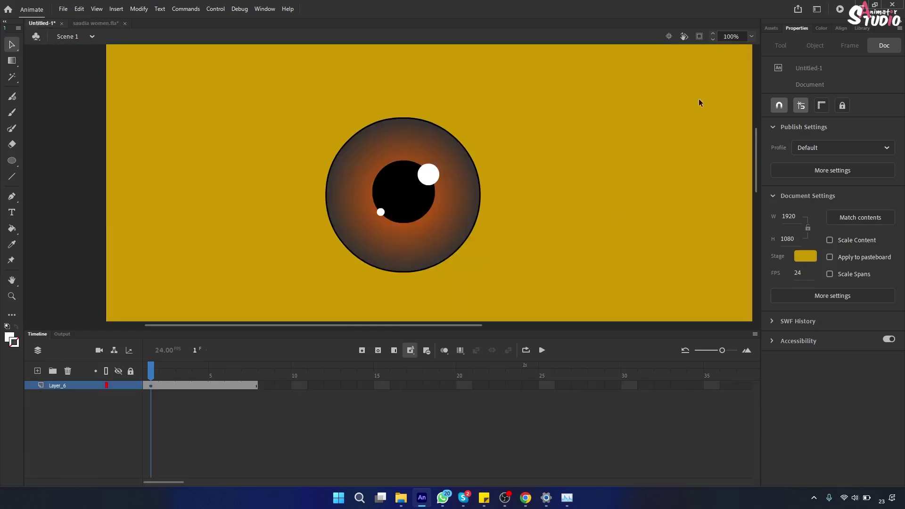
click(751, 37)
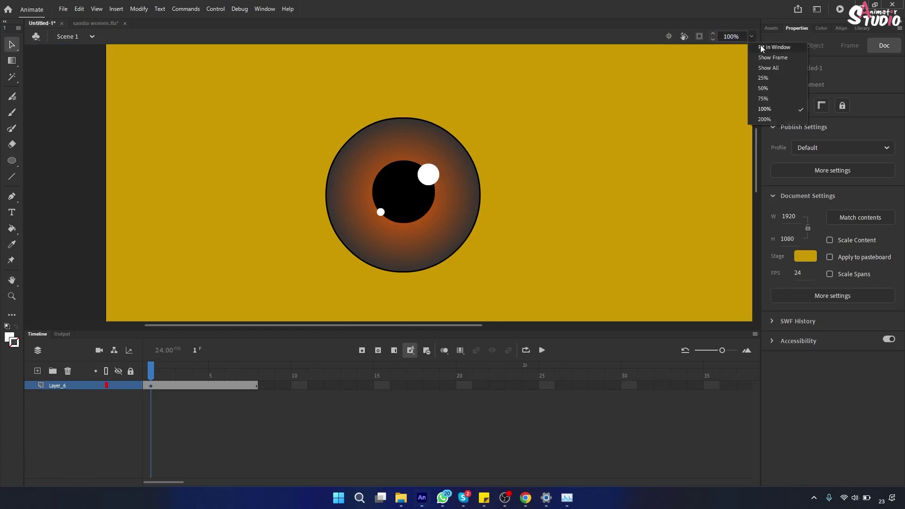
click(634, 109)
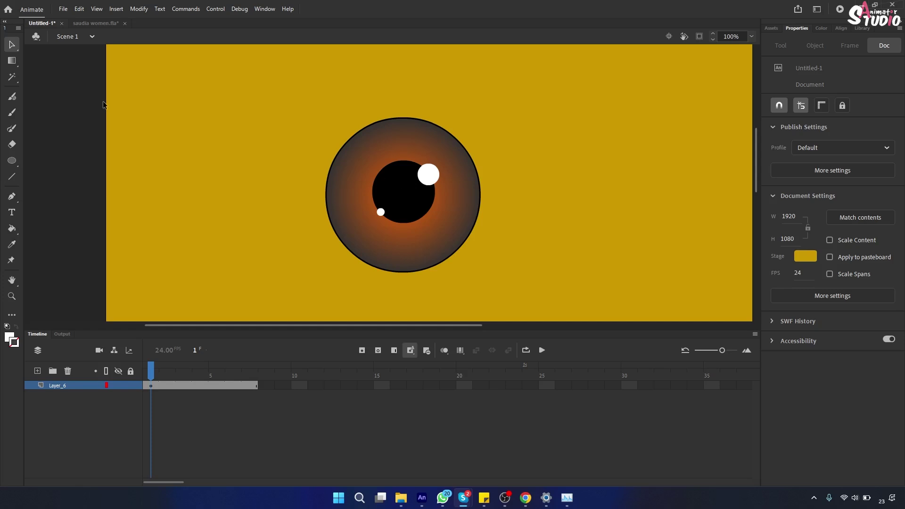
Step: Inspect the fill colors of the eye on Layer_6, selecting all its artwork, the iris gradient, the large highlight and the pupil
click(827, 30)
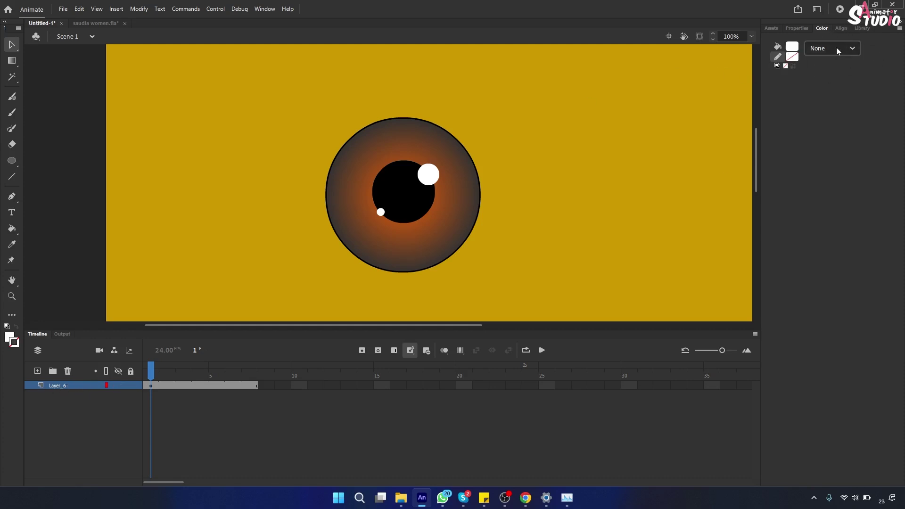
click(61, 386)
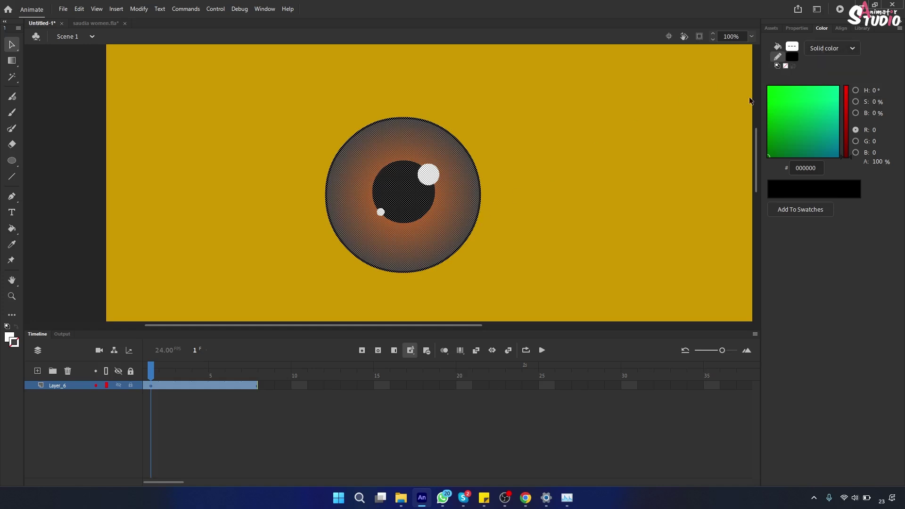
click(292, 126)
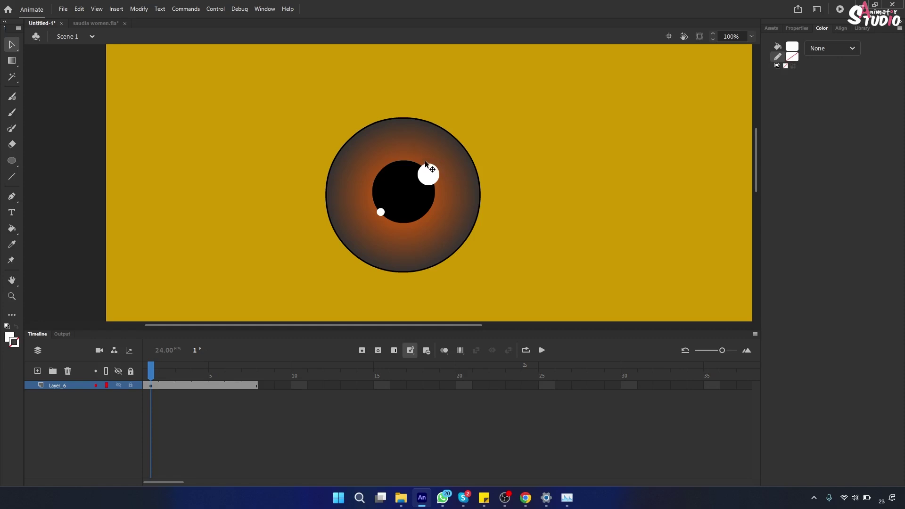
click(445, 148)
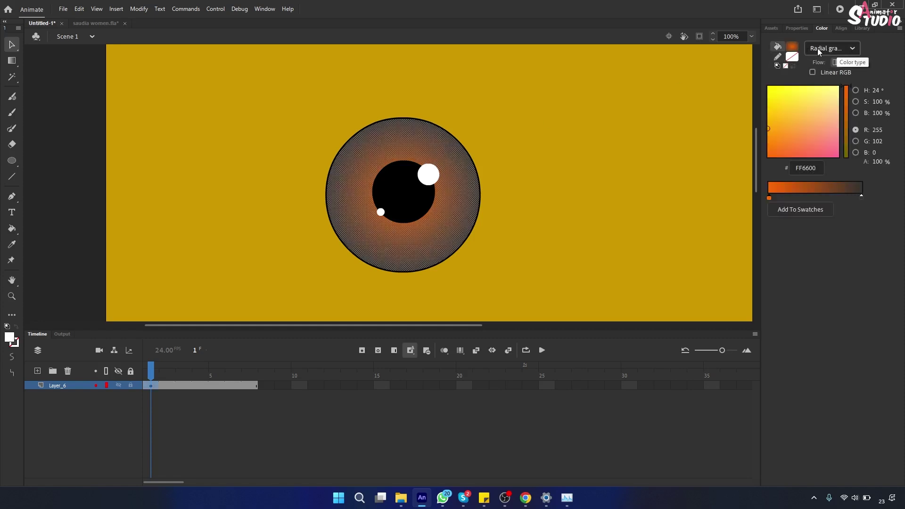
click(638, 142)
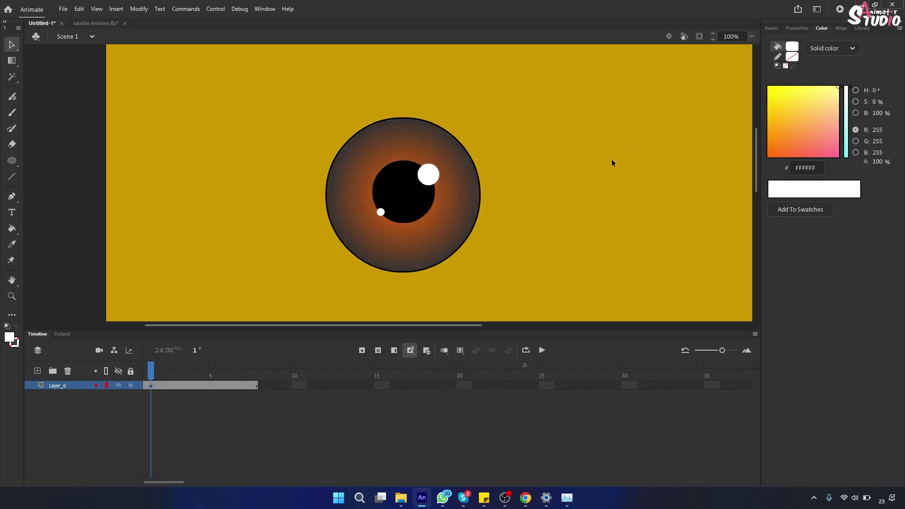
click(64, 388)
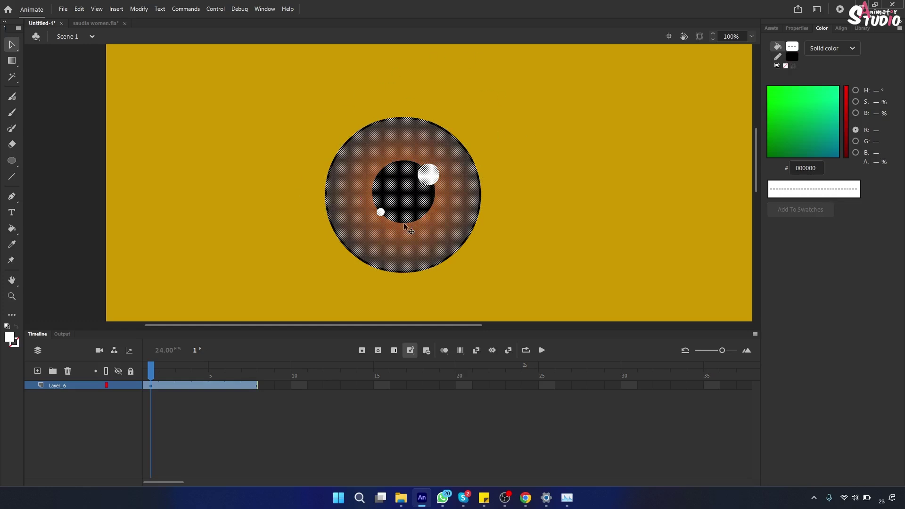
click(556, 202)
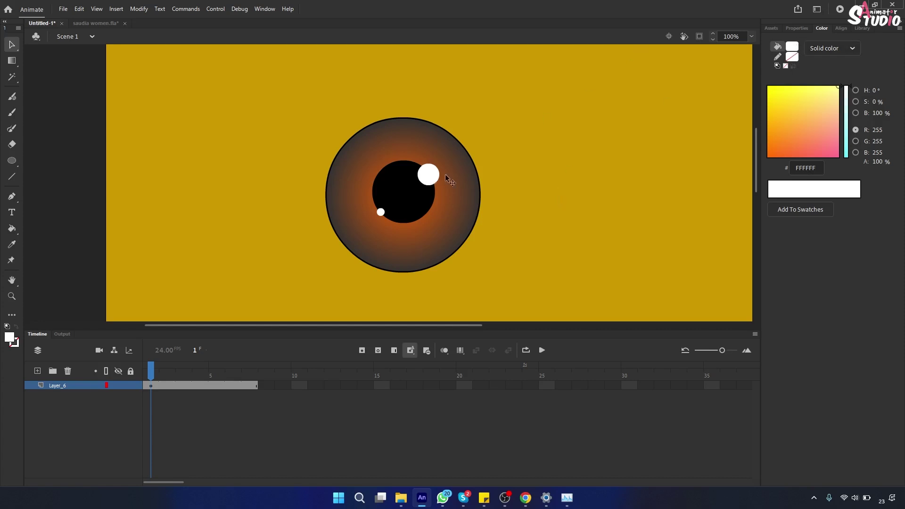
click(430, 175)
click(401, 194)
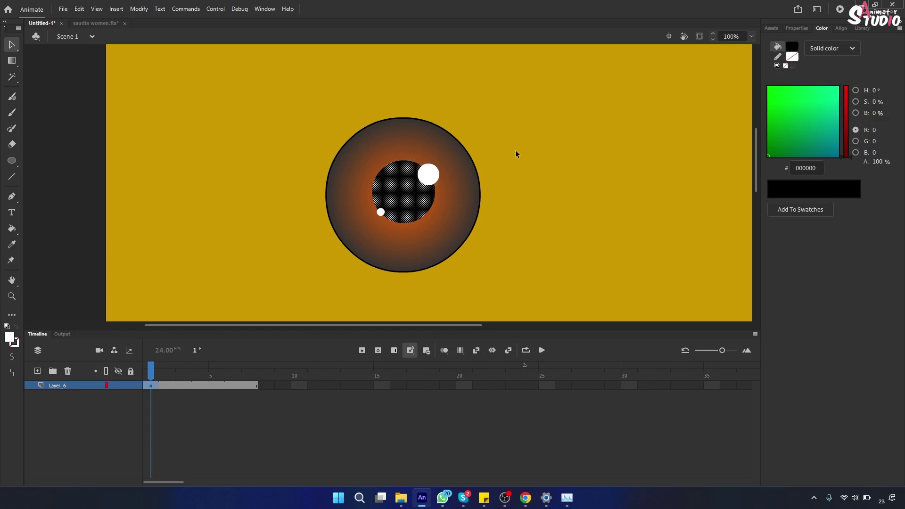
Step: Inspect the fill colors of the small highlight and the iris gradient on the drawn eye
click(562, 256)
click(379, 211)
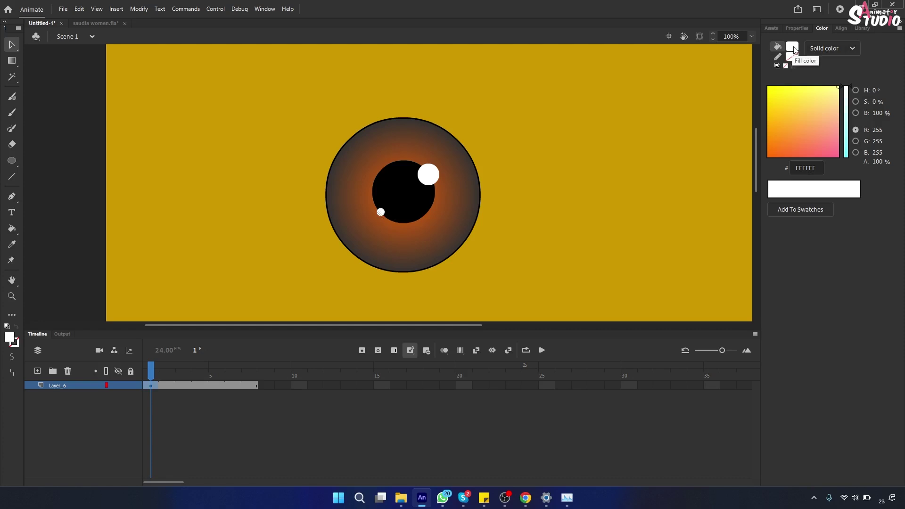
click(545, 177)
click(349, 173)
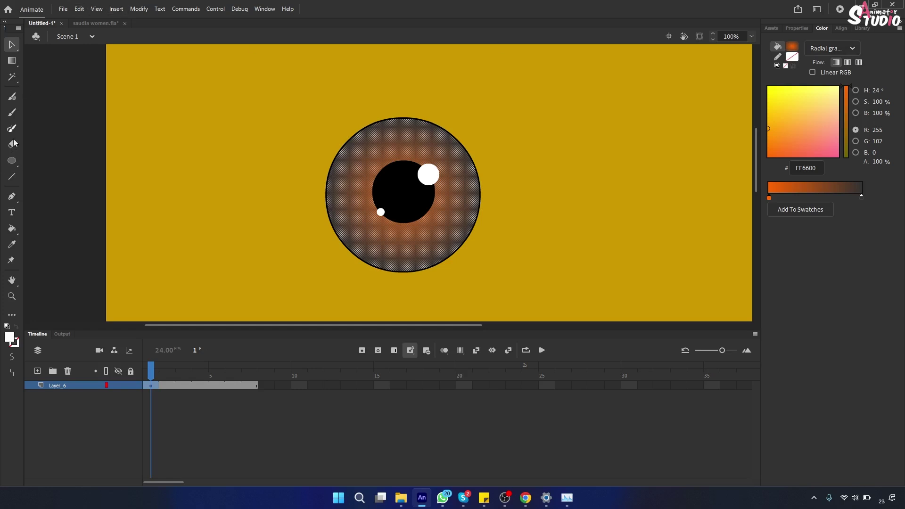
Step: Add the white text "Learn" near the top of the stage and position it just above the eye
click(12, 212)
click(171, 87)
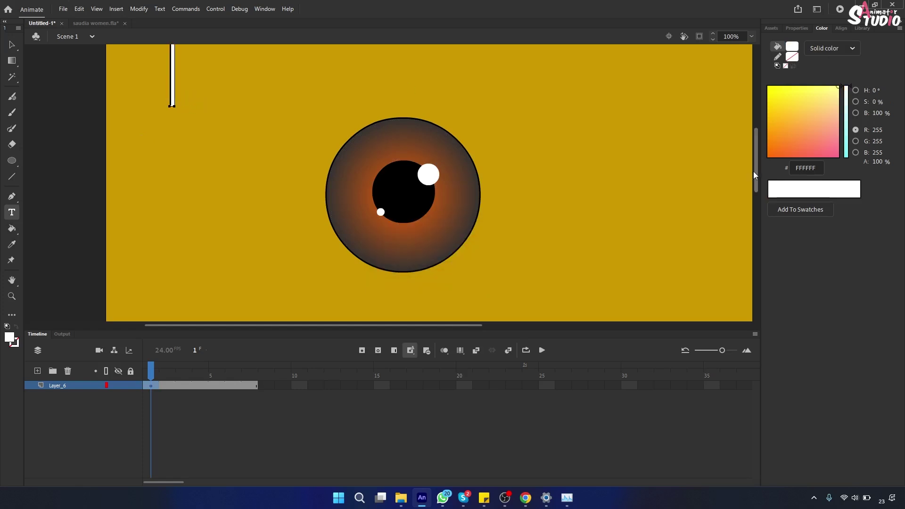
drag(756, 173, 760, 161)
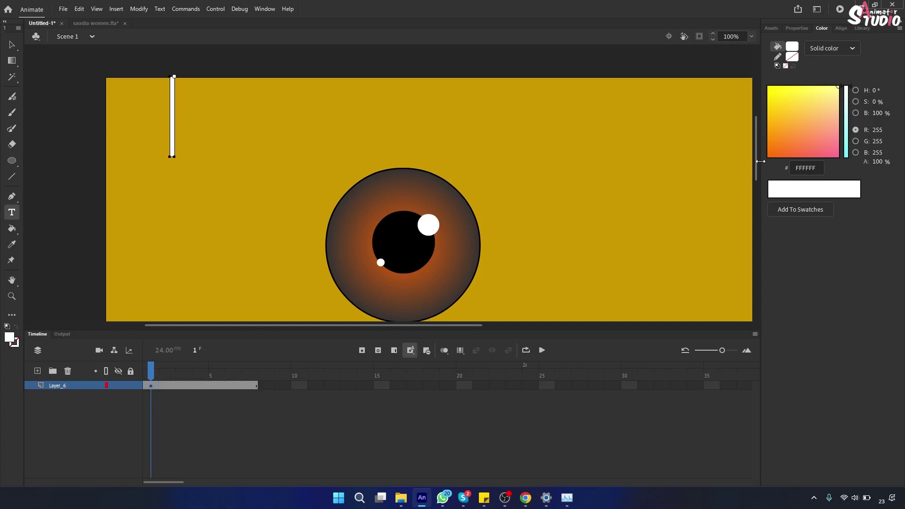
text(Learn)
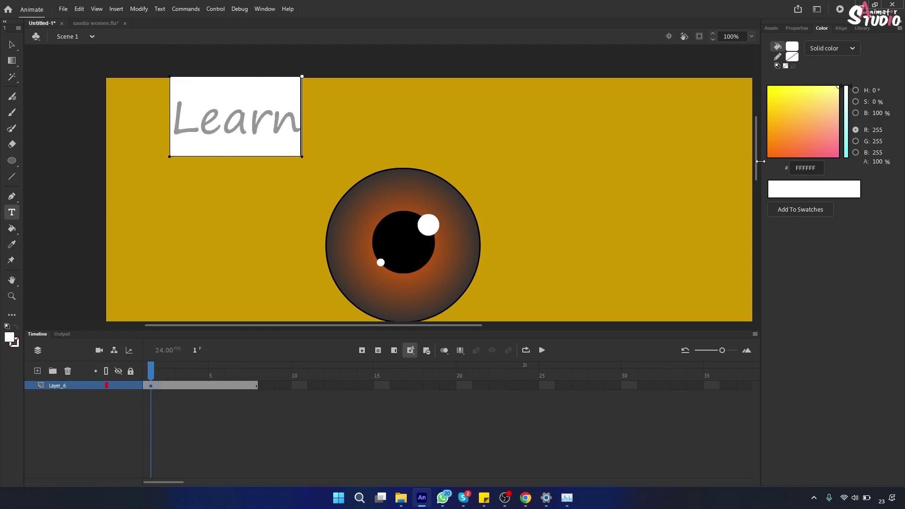
click(12, 44)
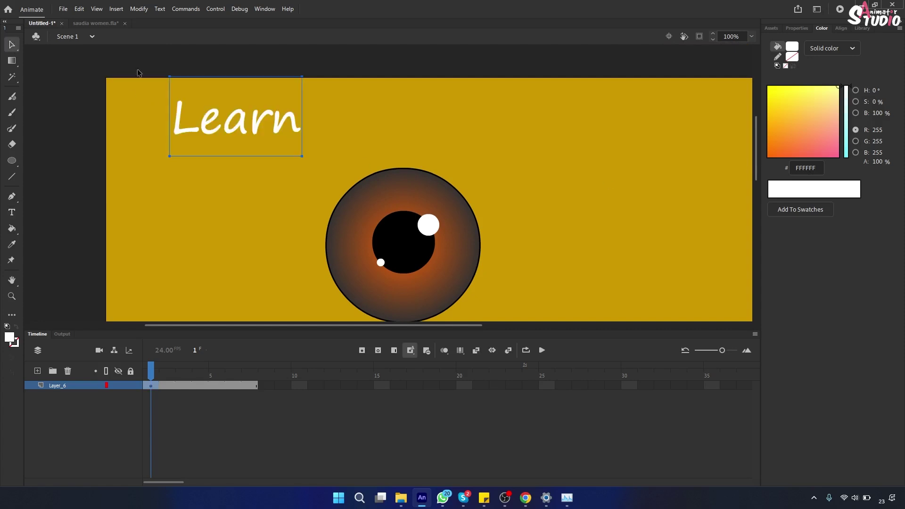
drag(264, 129, 432, 140)
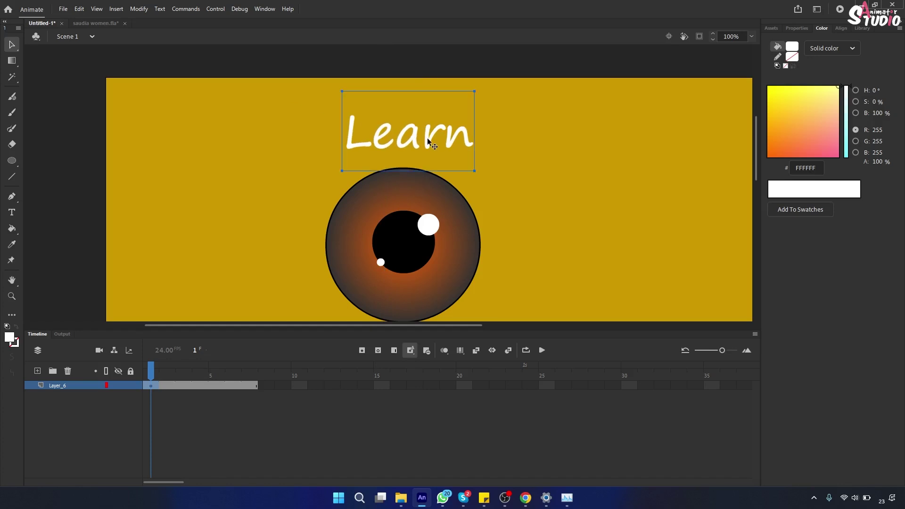
Step: Try to fill the editable Learn text with a radial and a linear gradient
click(849, 48)
click(833, 110)
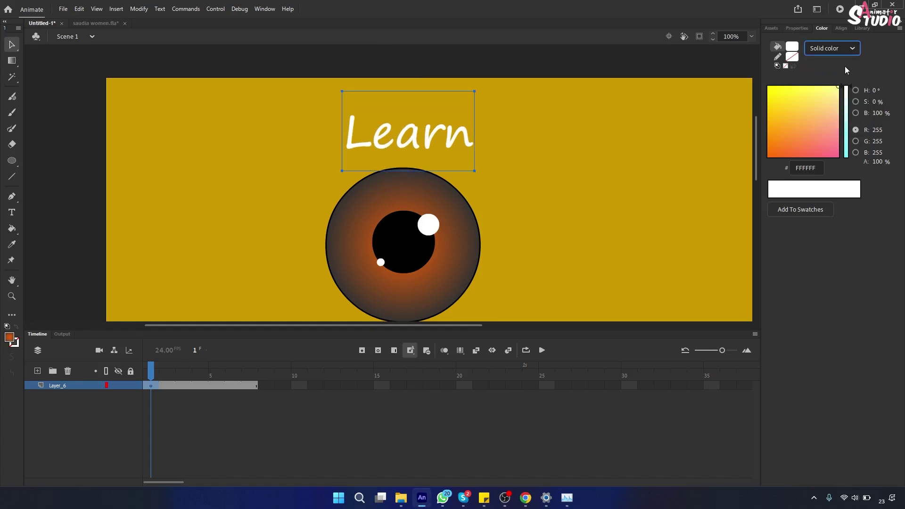
click(848, 51)
click(842, 102)
click(837, 49)
click(844, 111)
click(60, 385)
click(270, 153)
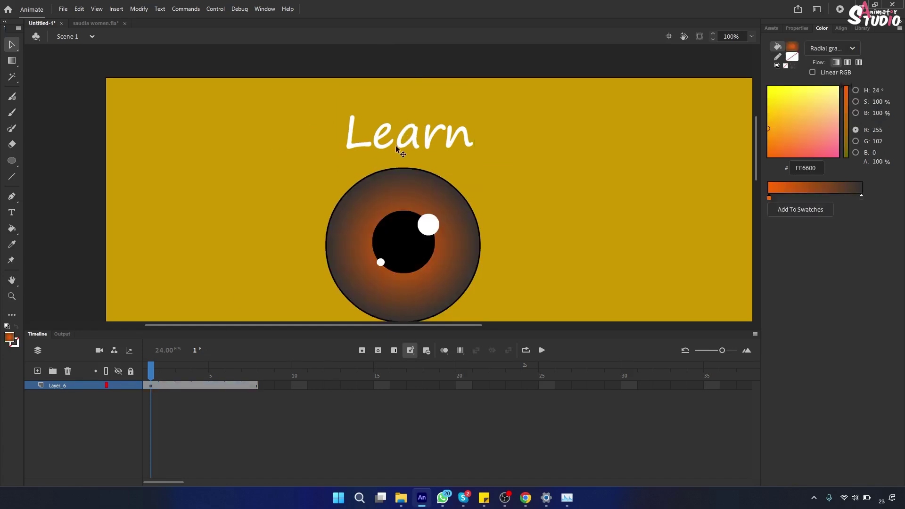
Step: Move the Learn text in place onto a new layer above Layer_6, and hide Layer_6
click(407, 143)
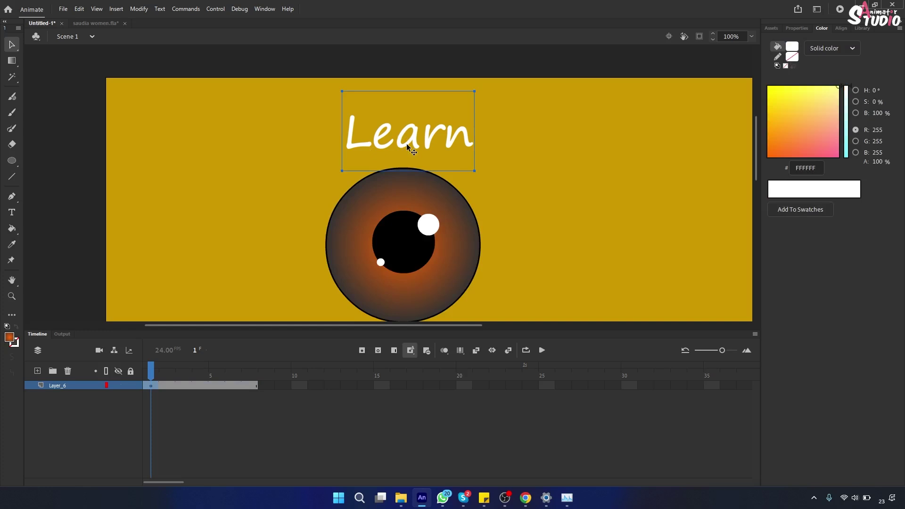
key(Delete)
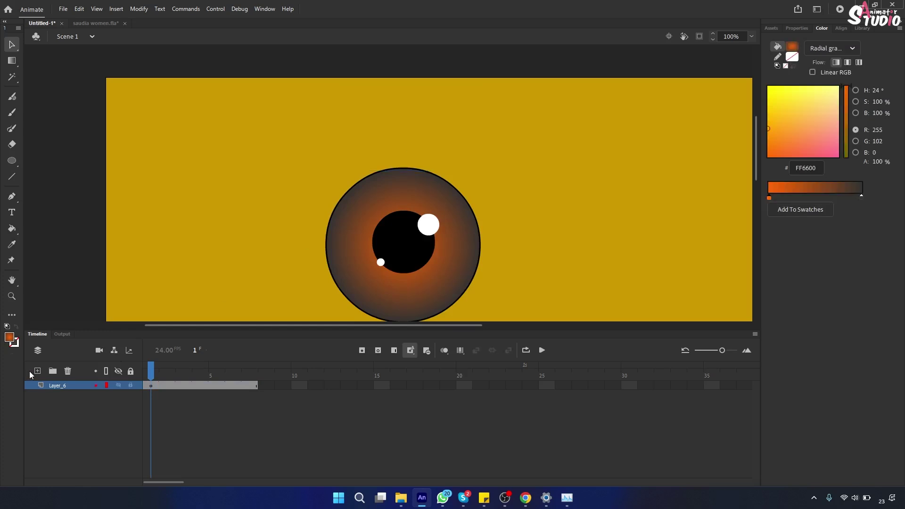
click(36, 371)
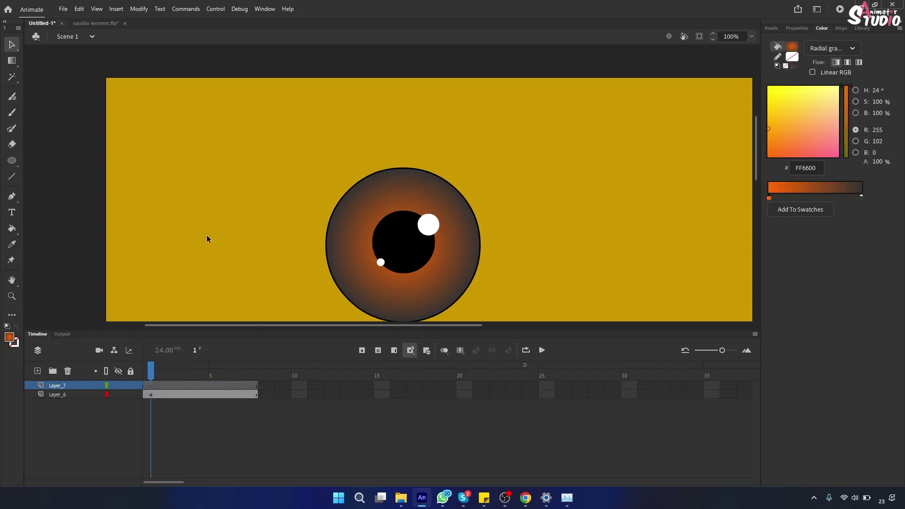
key(ctrl+shift+v)
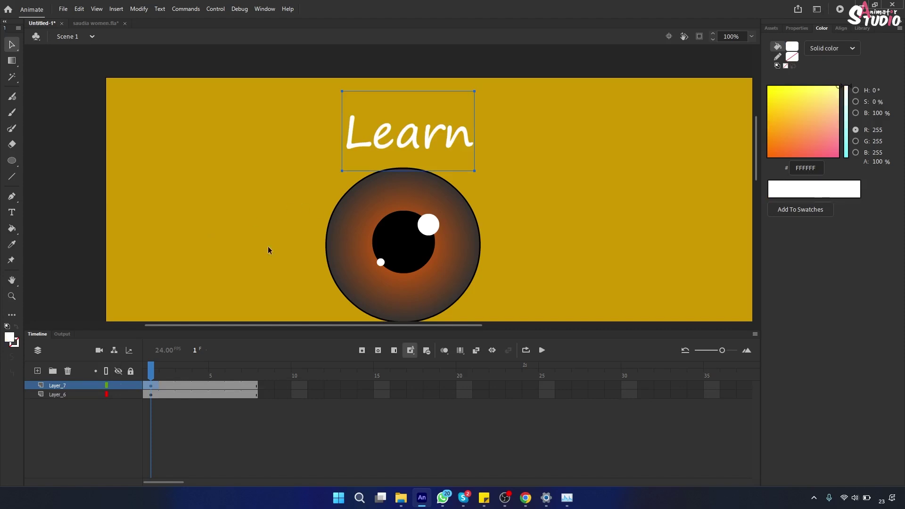
click(119, 394)
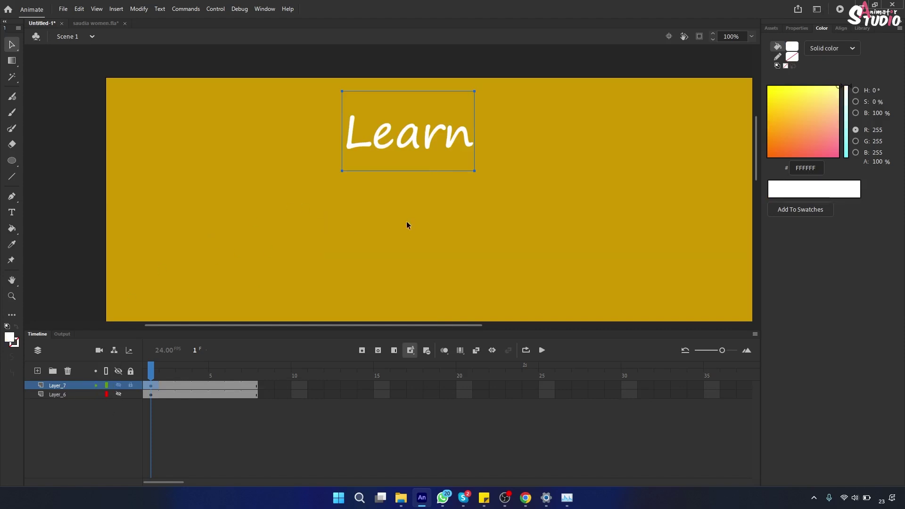
Step: Move the Learn text toward the middle of the stage and enlarge it with Free Transform to span most of the stage width
drag(428, 135, 400, 215)
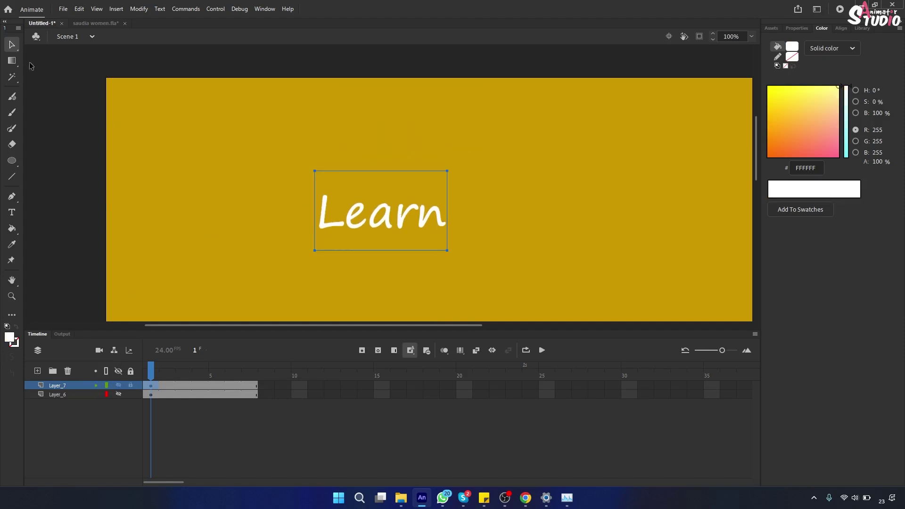
drag(11, 64, 56, 62)
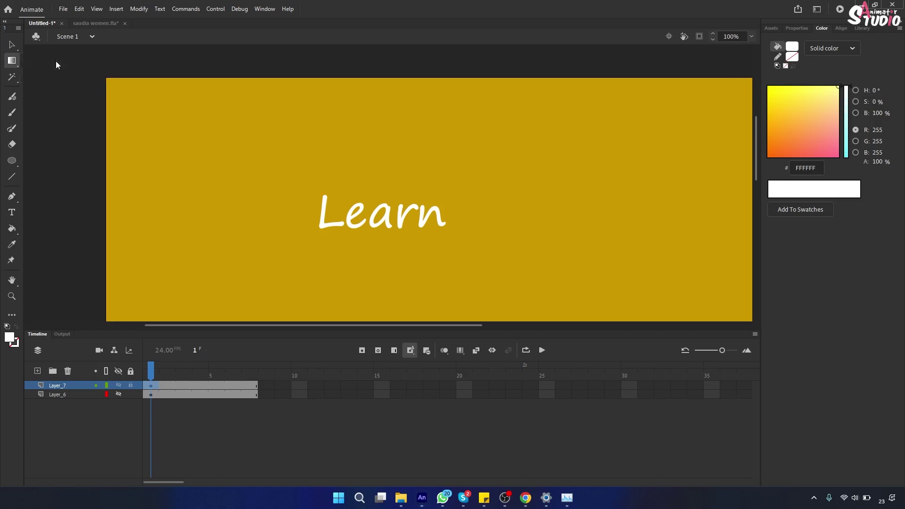
click(418, 217)
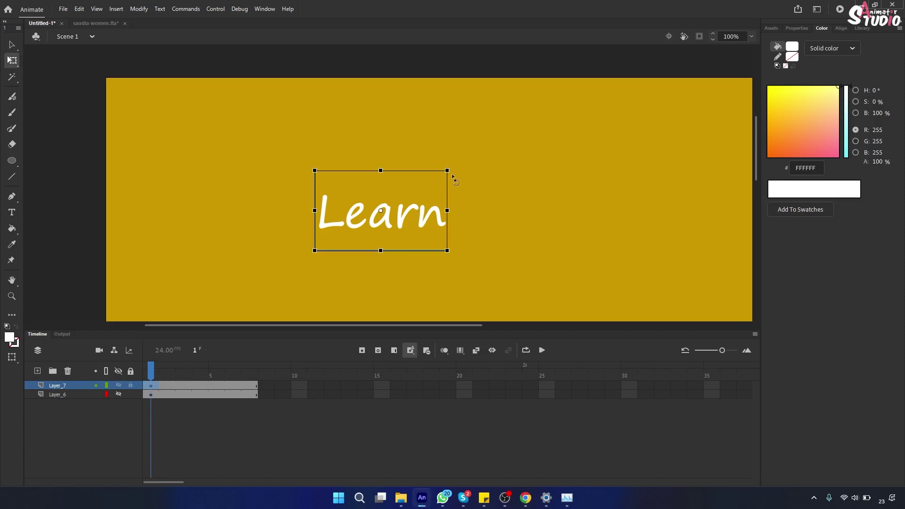
drag(447, 169, 549, 119)
click(738, 36)
text(55)
key(Return)
drag(353, 142, 425, 211)
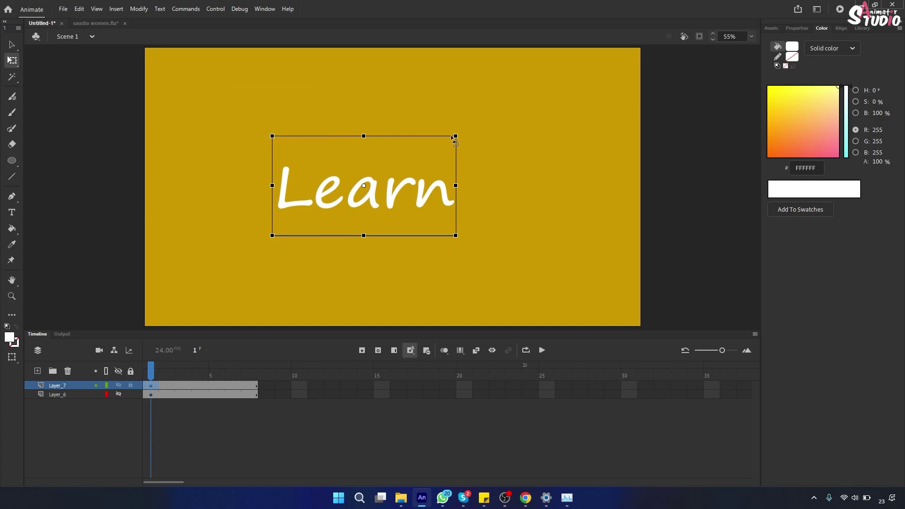
drag(455, 136, 548, 97)
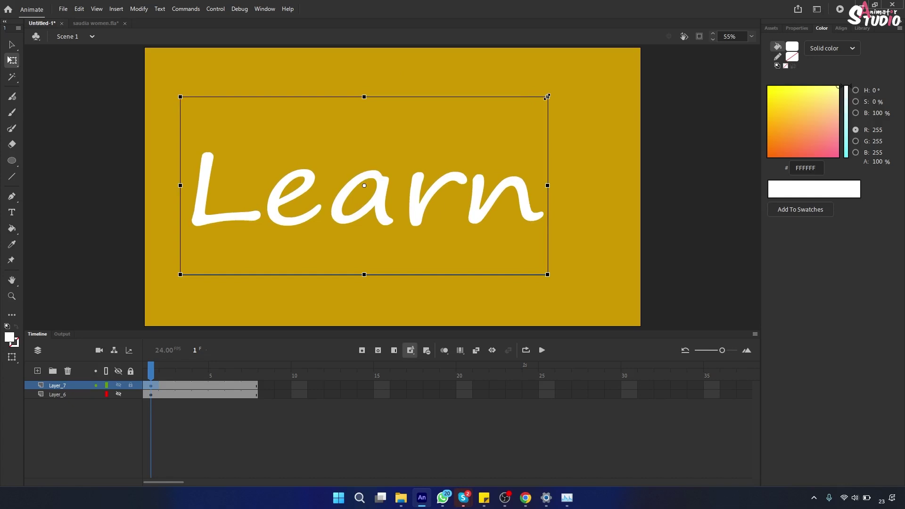
Step: Break the Learn text apart into editable shapes and fill all letters with the orange-to-dark-gray linear gradient
key(ctrl+b)
key(ctrl+b)
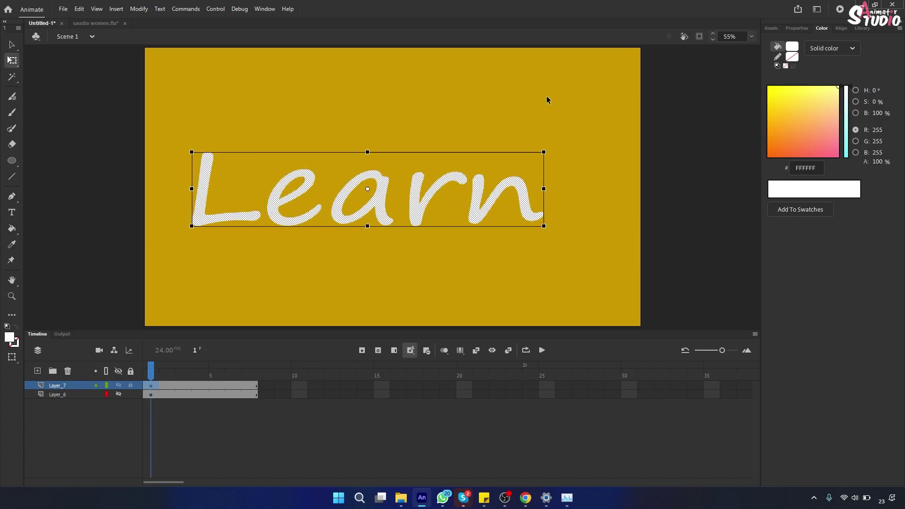
click(842, 50)
click(843, 97)
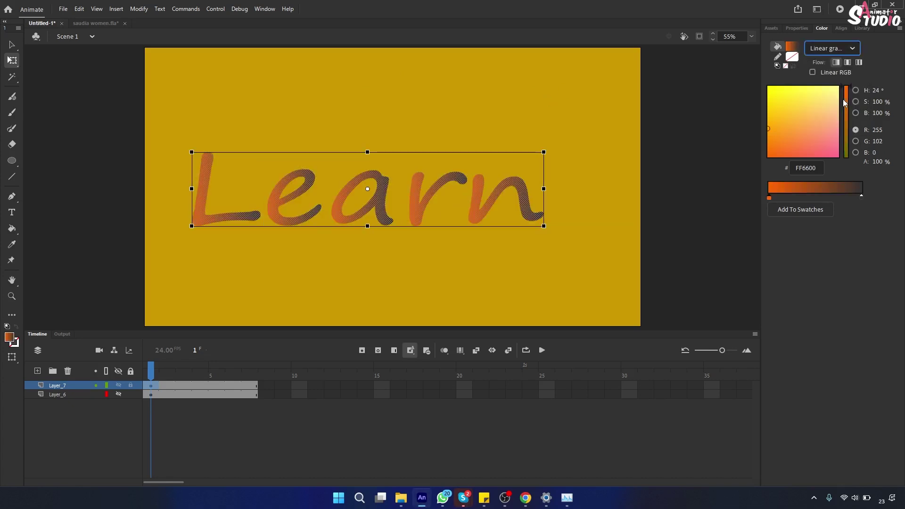
click(648, 136)
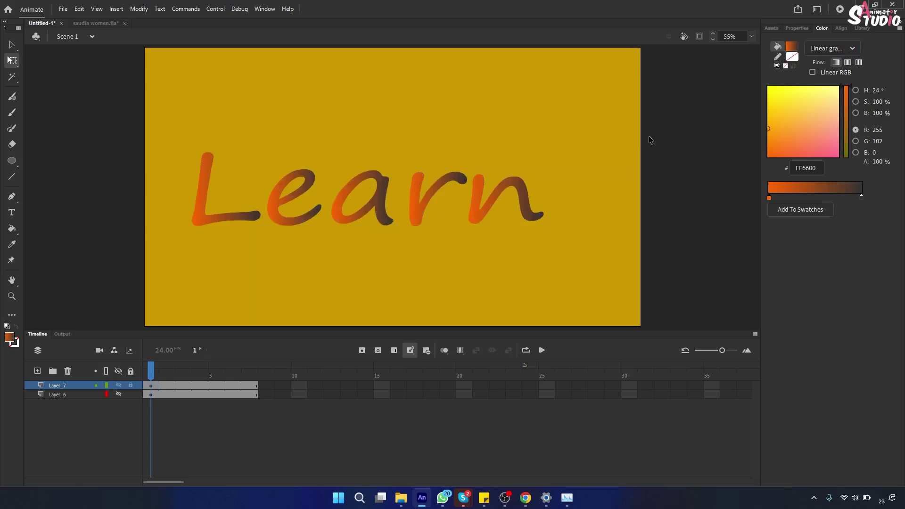
Step: Reselect all the Learn letters and set the end color of their linear gradient to violet 6600FF
drag(179, 127, 580, 276)
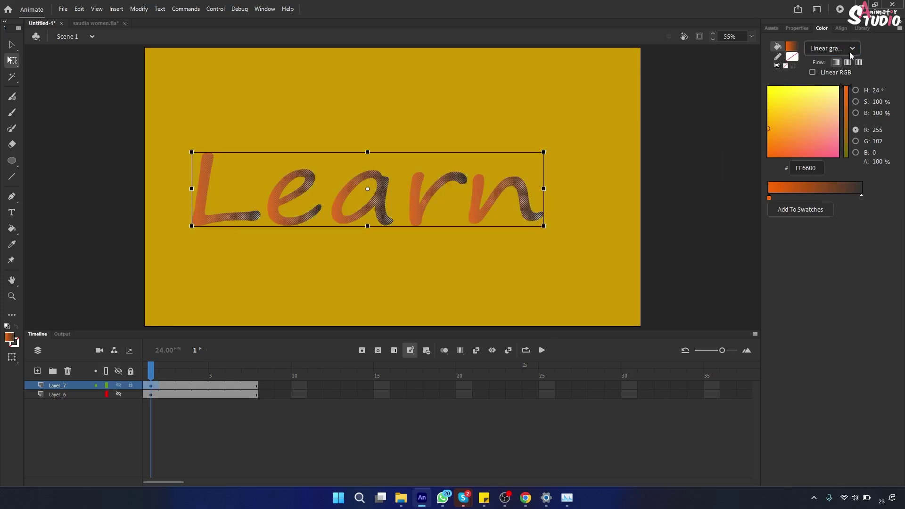
click(849, 52)
click(853, 99)
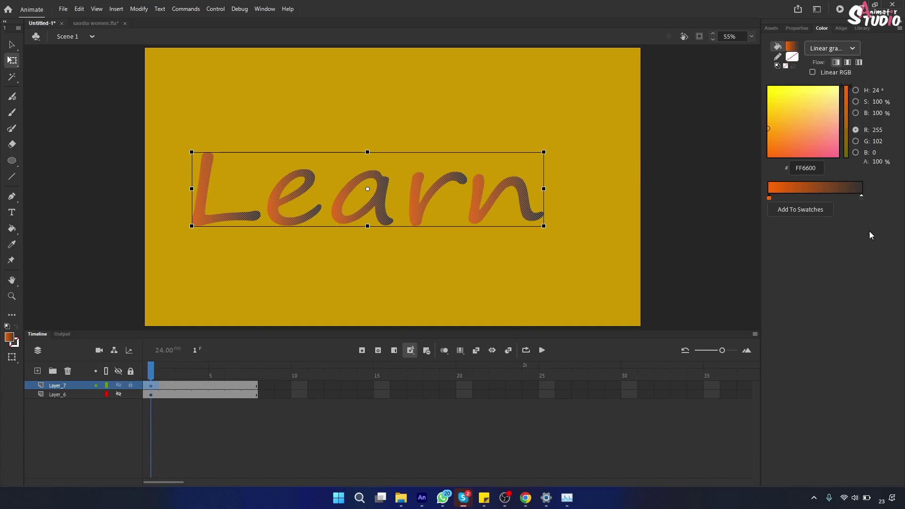
double_click(861, 196)
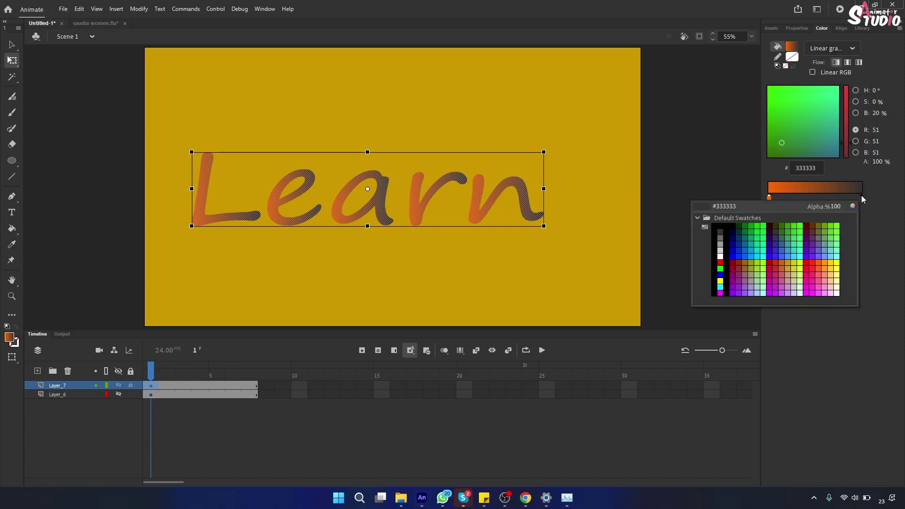
click(808, 257)
click(445, 250)
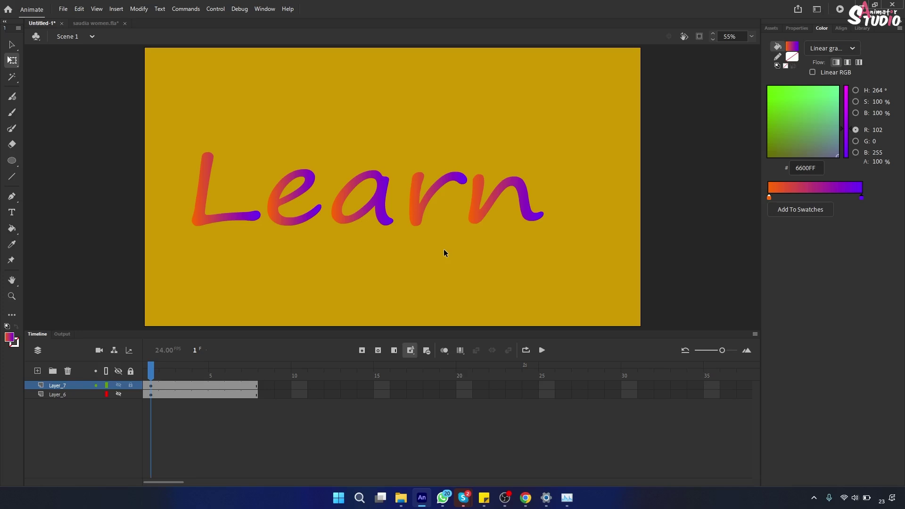
Step: Check the ongoing Skype meeting, and return to the Animate document
click(566, 499)
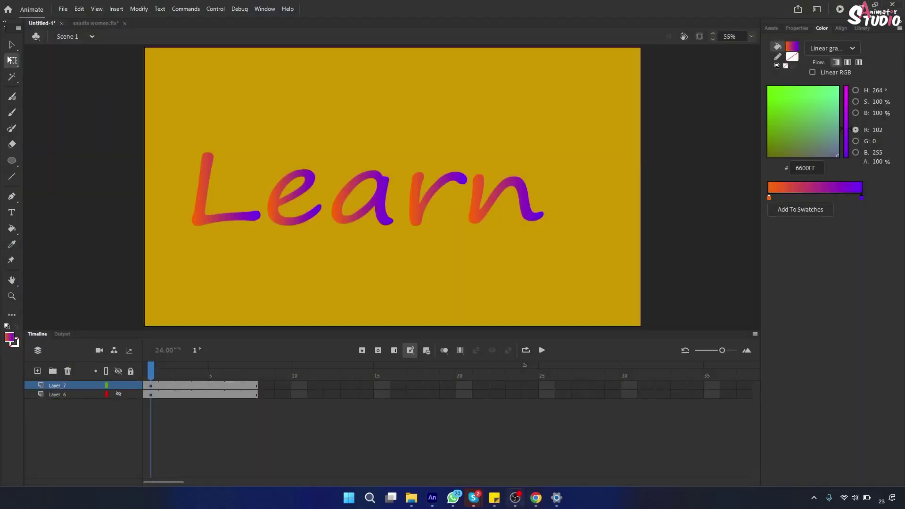
mouse_move(466, 495)
click(437, 462)
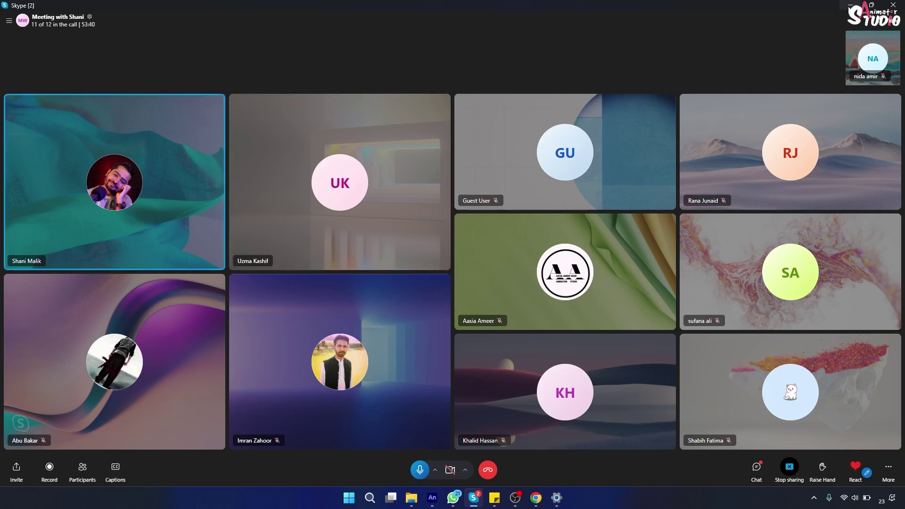
click(851, 6)
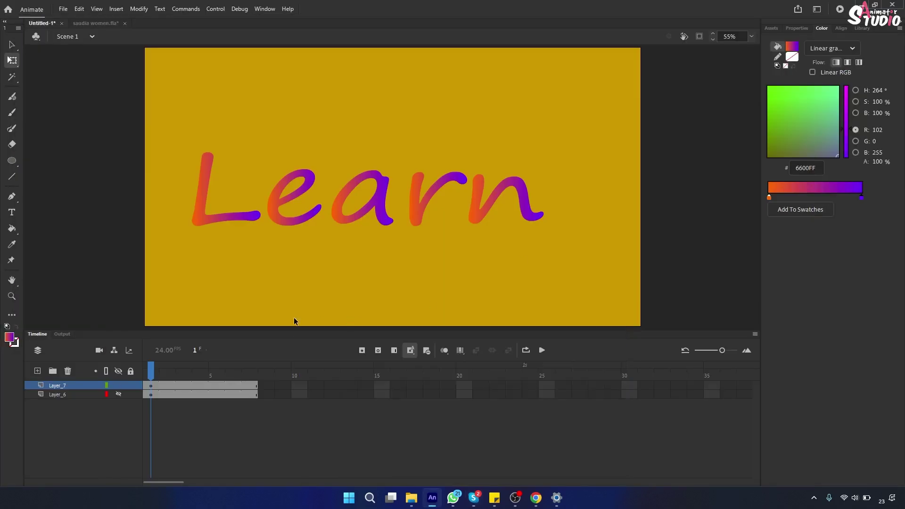
Step: Clear the open windows down to the desktop and look through the installed Adobe applications in the full app list
click(861, 5)
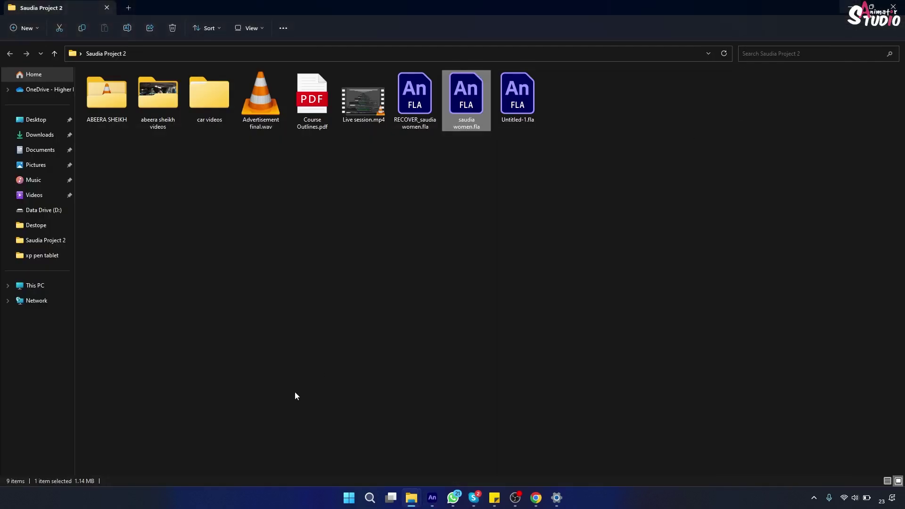
click(411, 498)
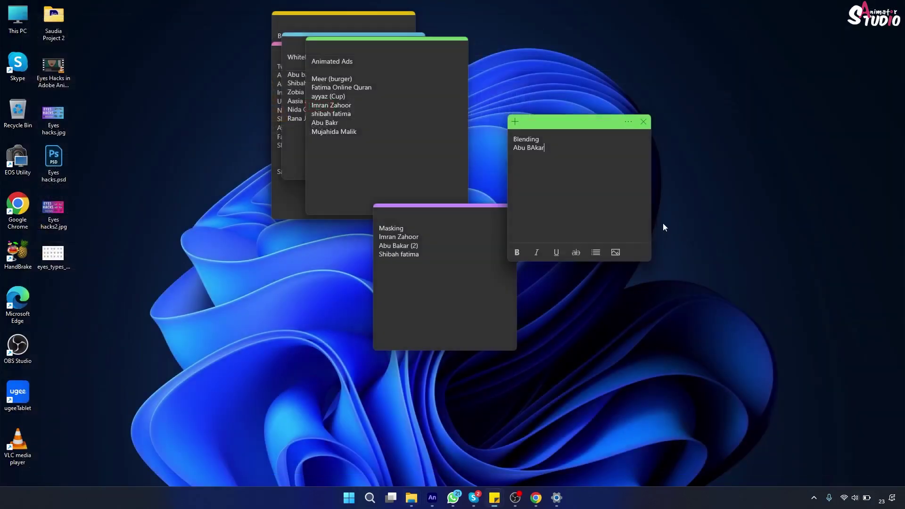
click(348, 497)
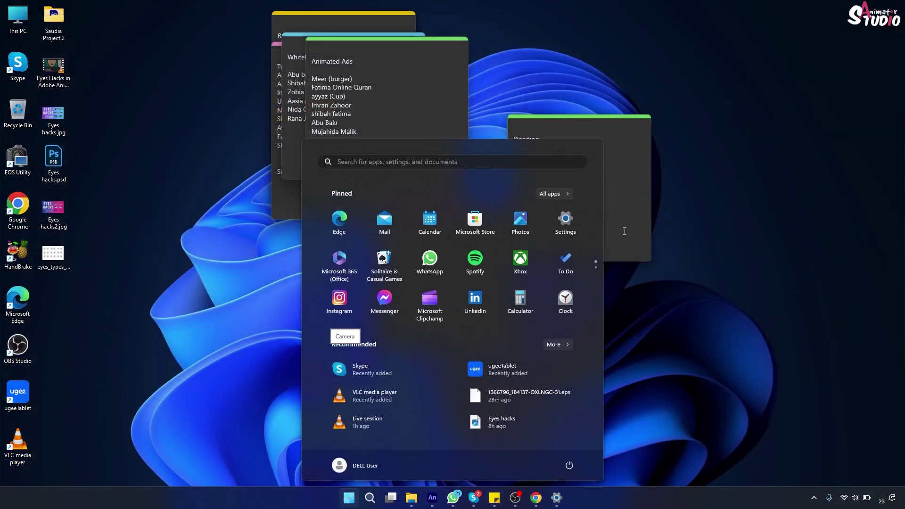
click(566, 193)
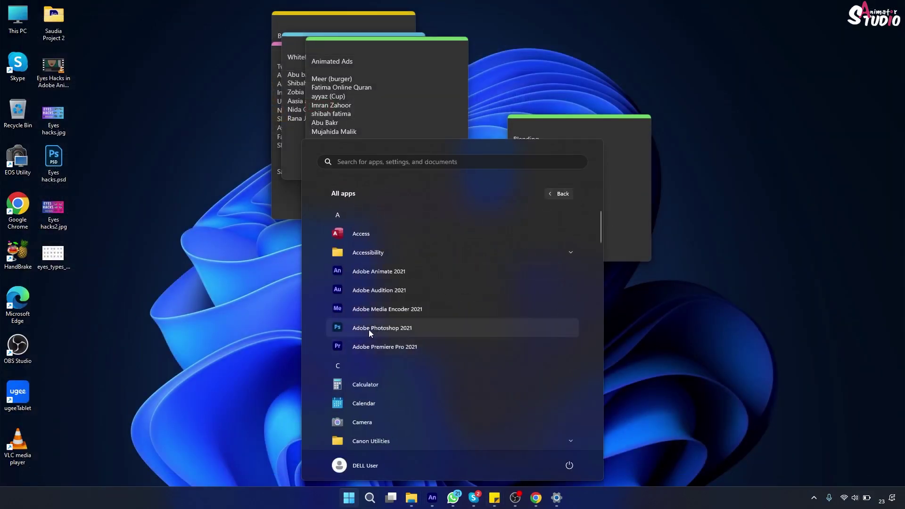
click(400, 290)
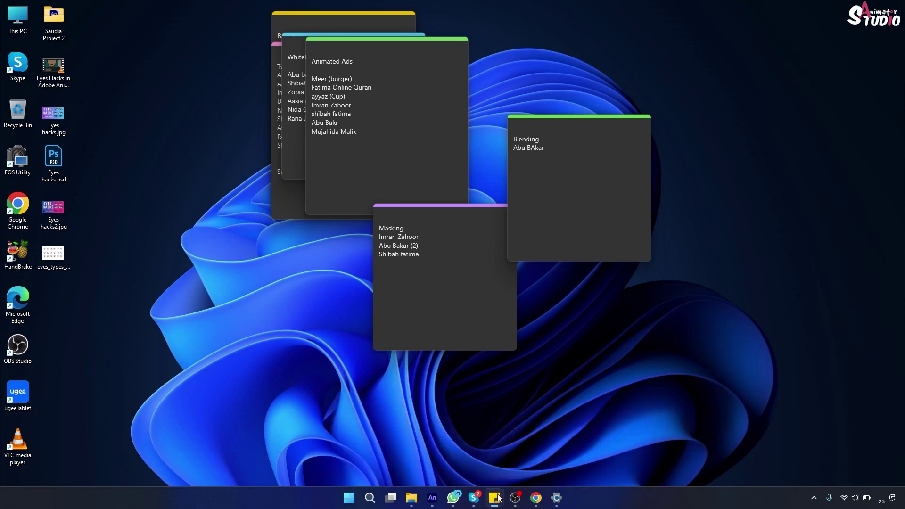
Step: Close all the sticky notes open on the desktop
right_click(498, 501)
click(459, 473)
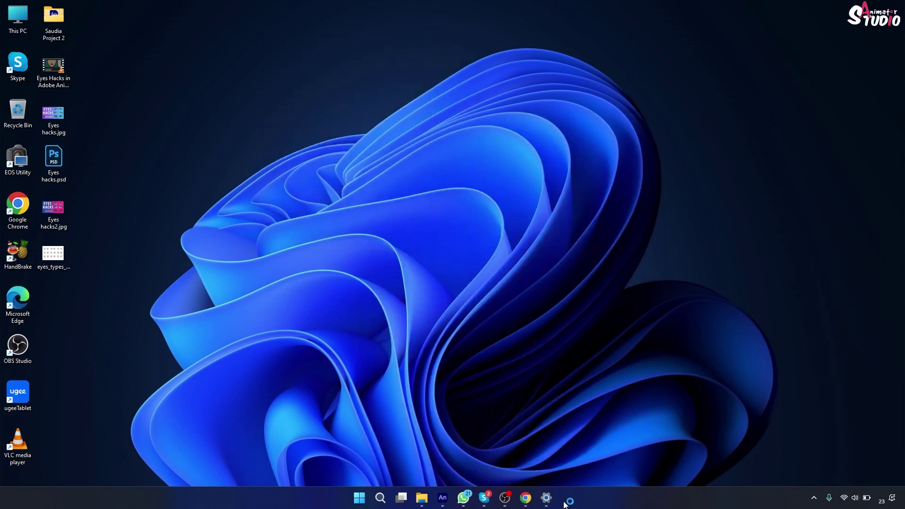
Step: Refresh the desktop while Adobe Audition loads, and close its Audition Learn window
right_click(444, 310)
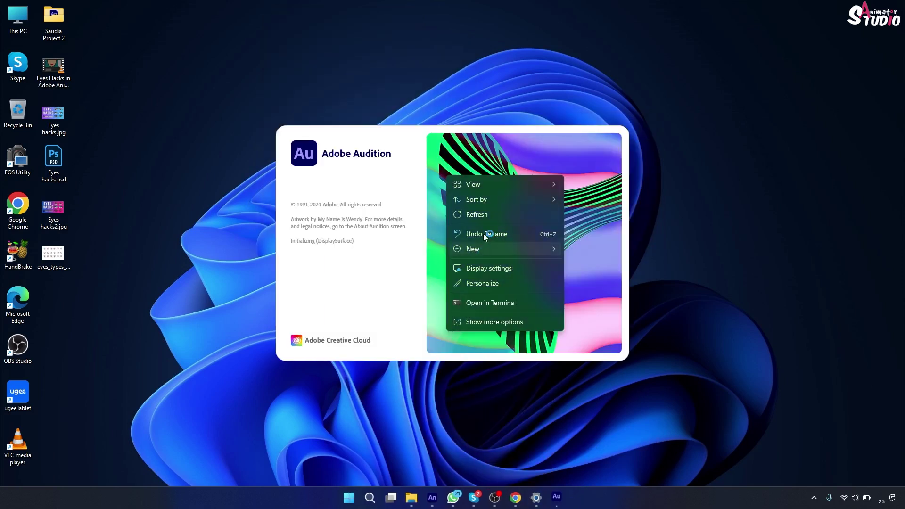
click(488, 214)
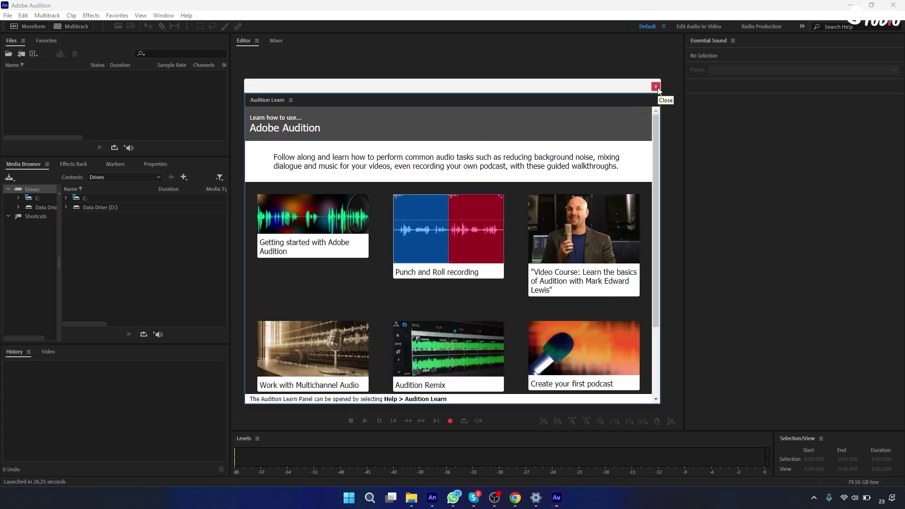
click(657, 87)
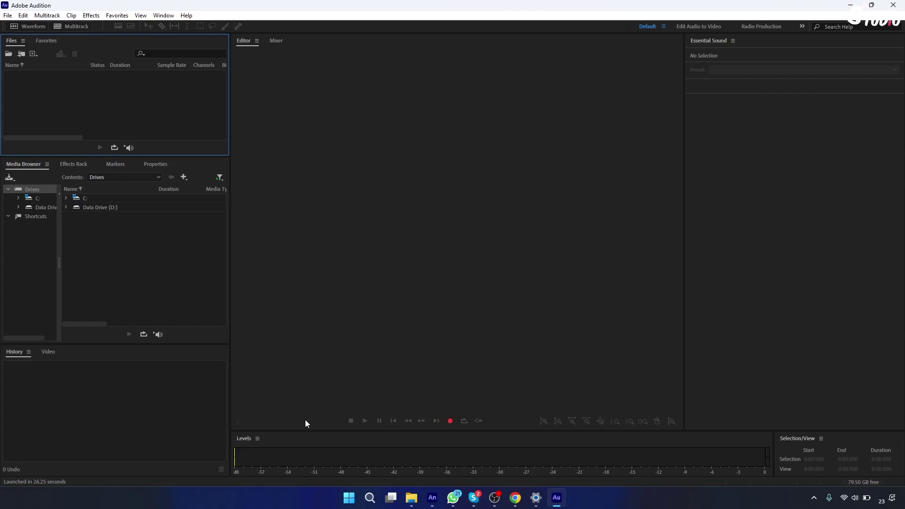
Step: Record a voice clip of about 7 seconds into a new 48000 Hz stereo, 32-bit float audio file
click(449, 420)
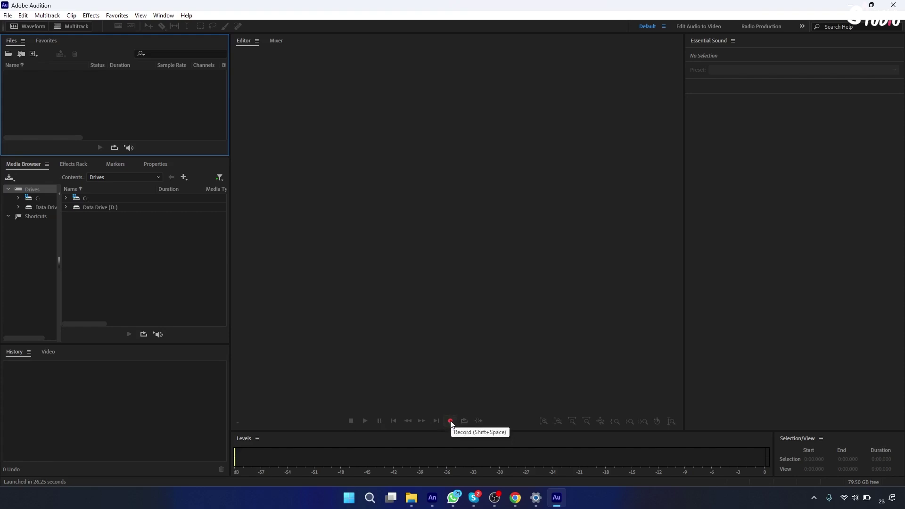
click(451, 421)
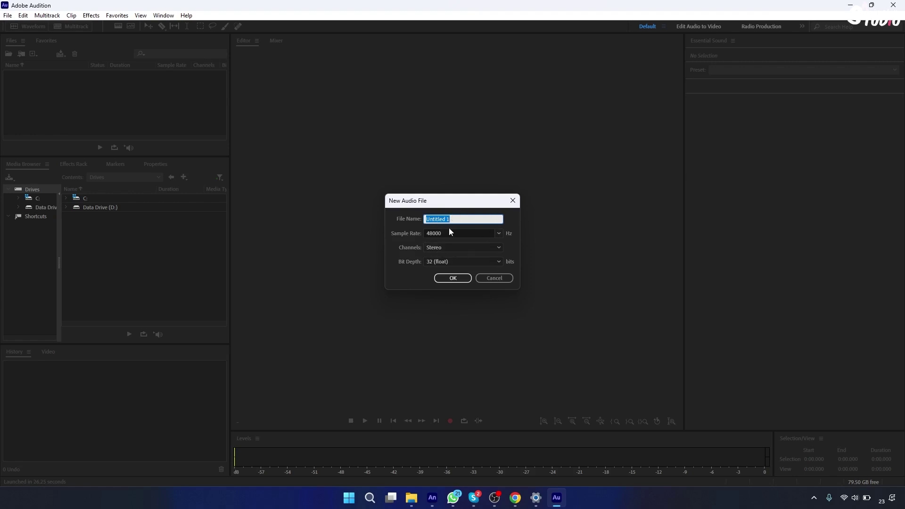
click(474, 248)
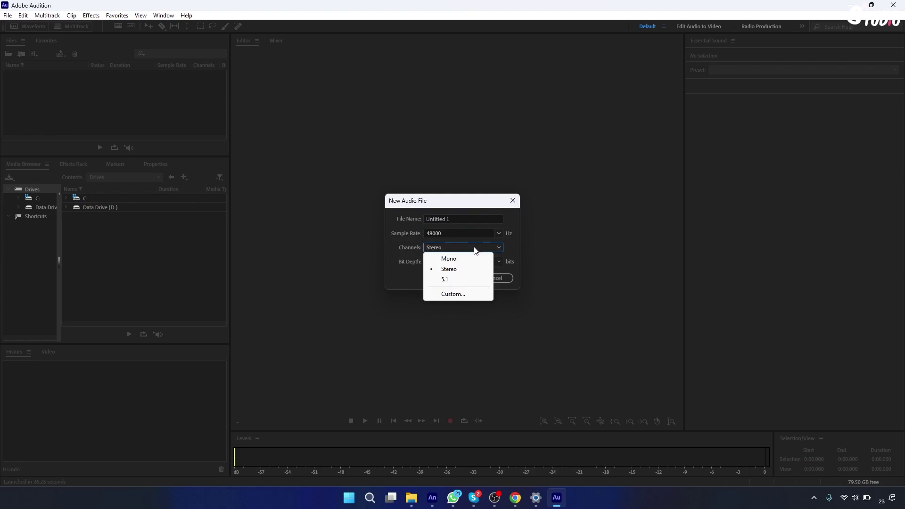
click(462, 274)
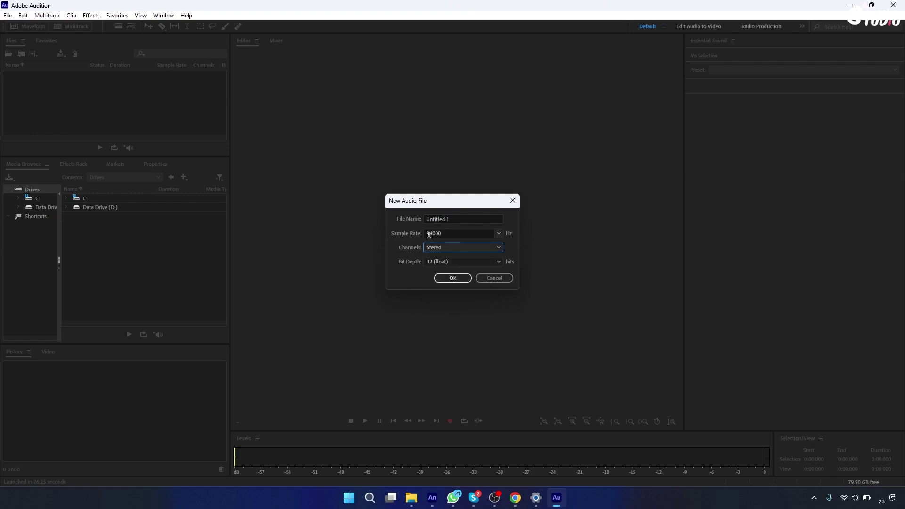
click(450, 280)
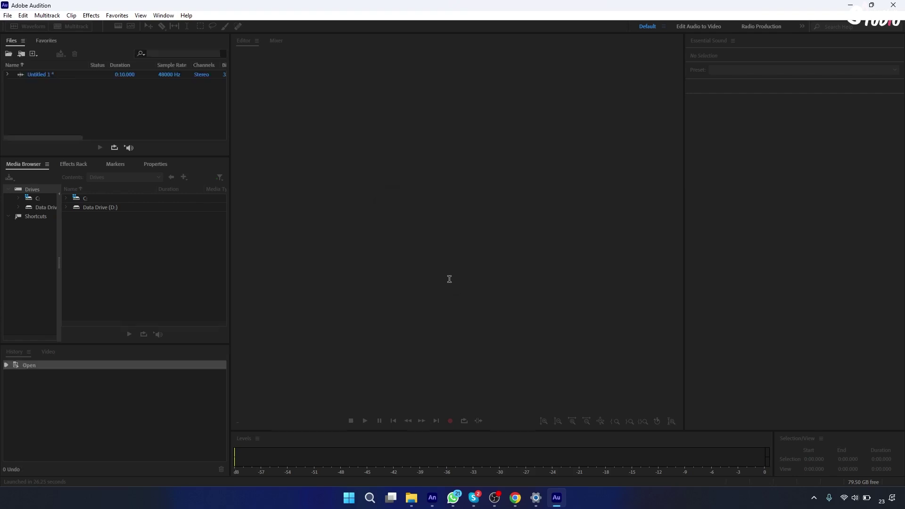
key(shift+space)
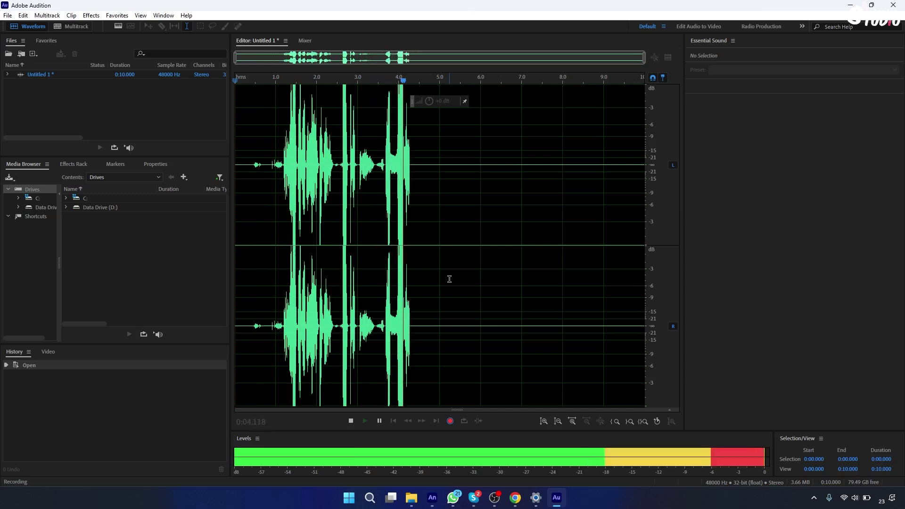
click(351, 421)
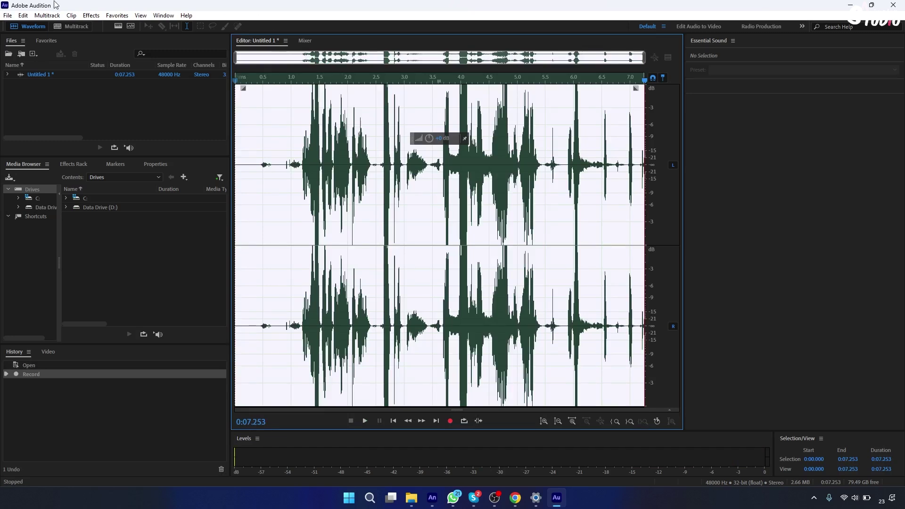
Step: Set up a file export of the recording in Wave PCM format with the file name record
click(8, 17)
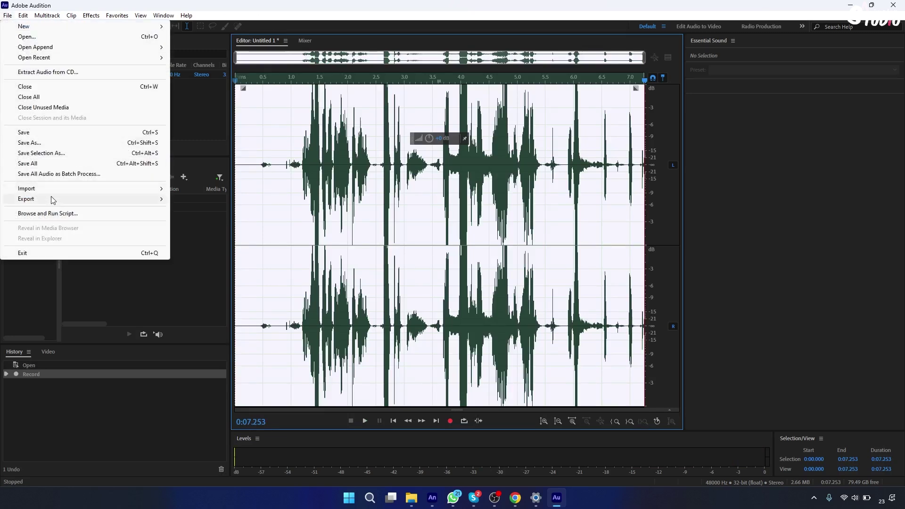
mouse_move(118, 206)
click(198, 200)
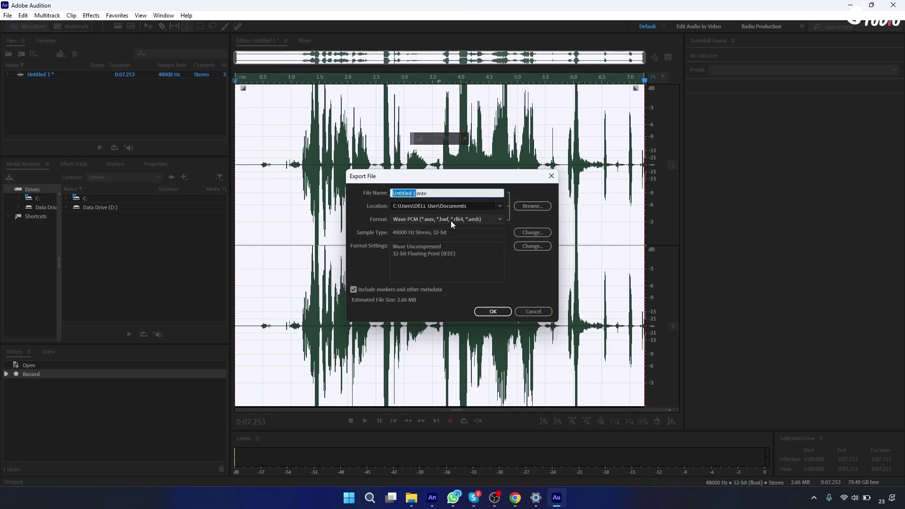
click(495, 220)
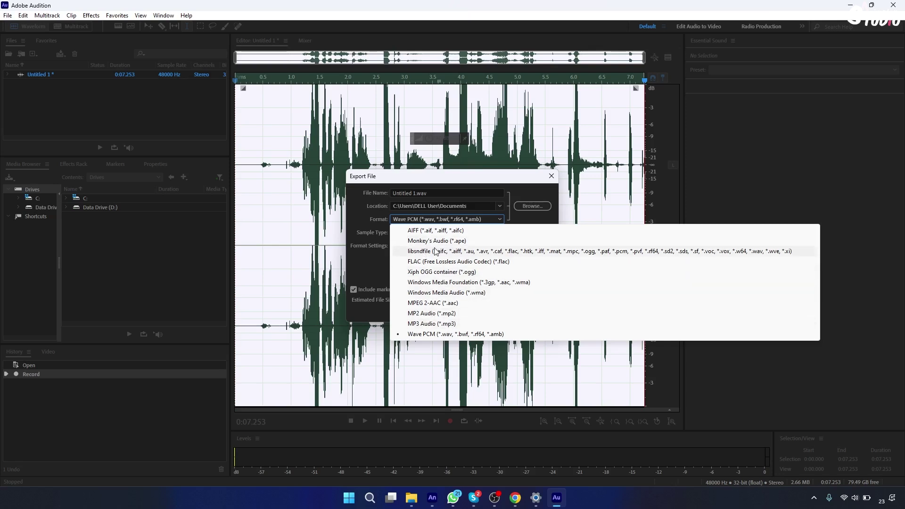
click(417, 335)
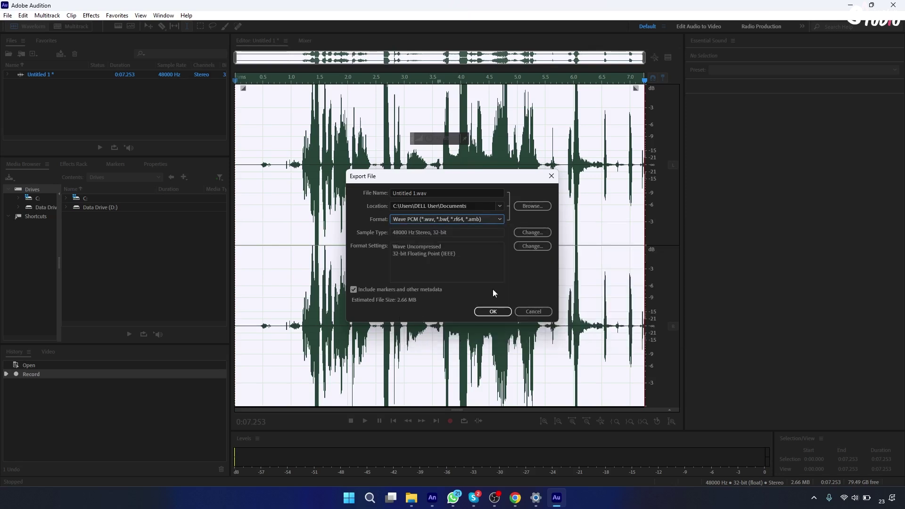
click(491, 312)
drag(444, 194, 367, 194)
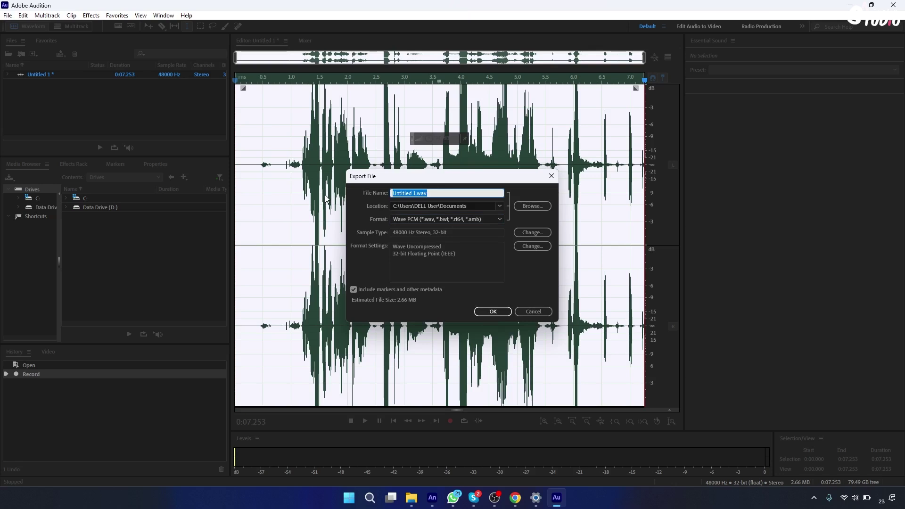
text(record)
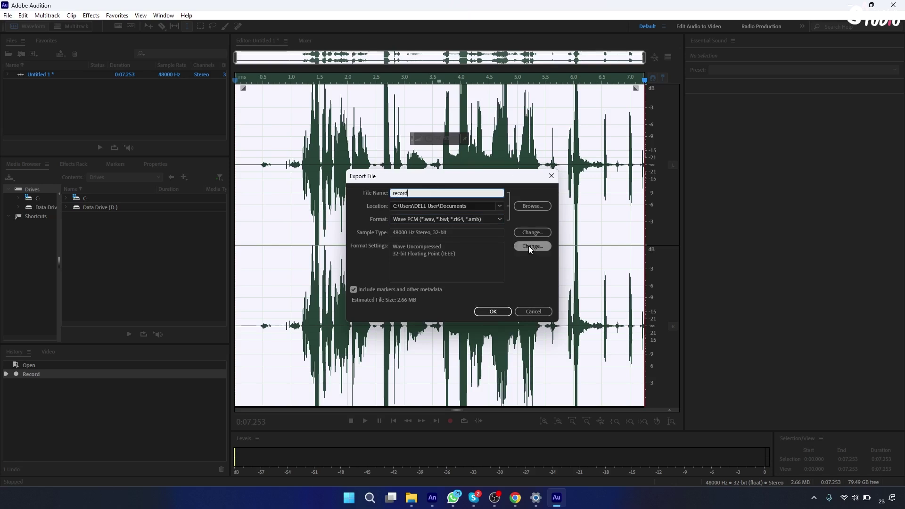
Step: Choose the Desktop folder as the save location and export the recording there
click(500, 207)
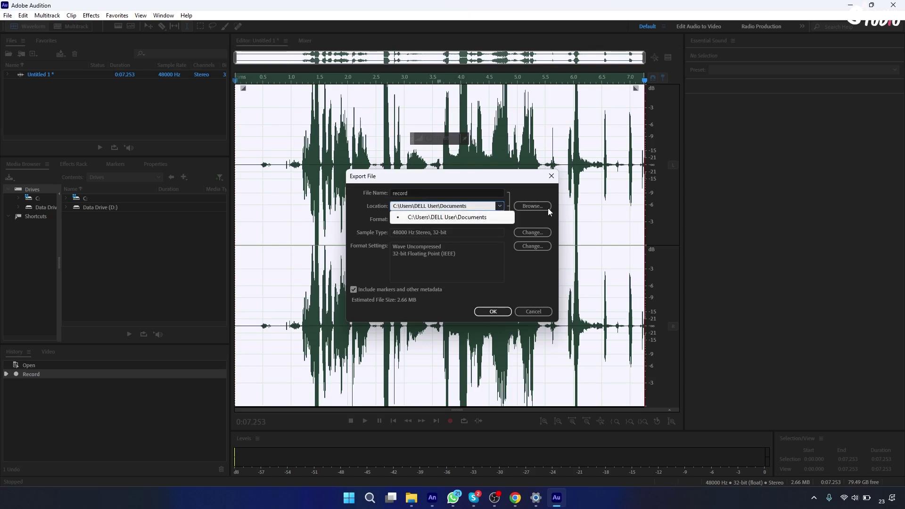
click(530, 206)
click(532, 206)
click(43, 130)
click(367, 259)
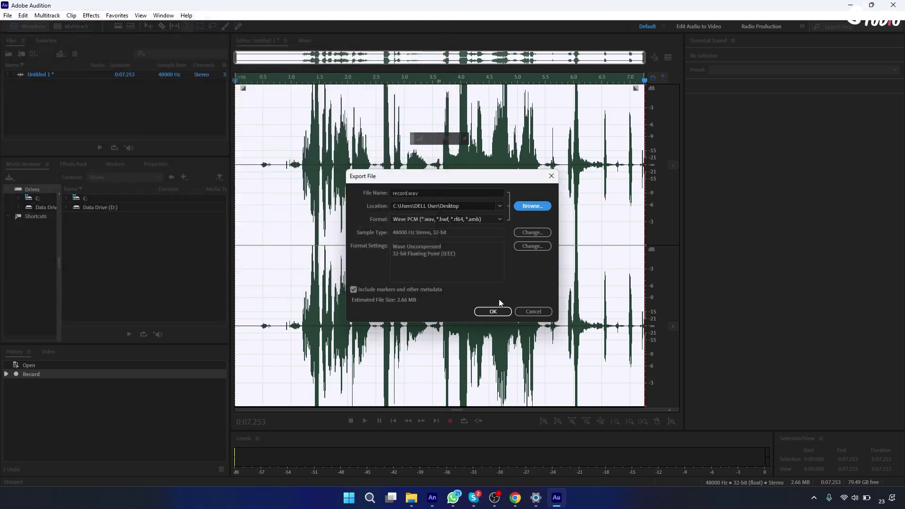
click(493, 312)
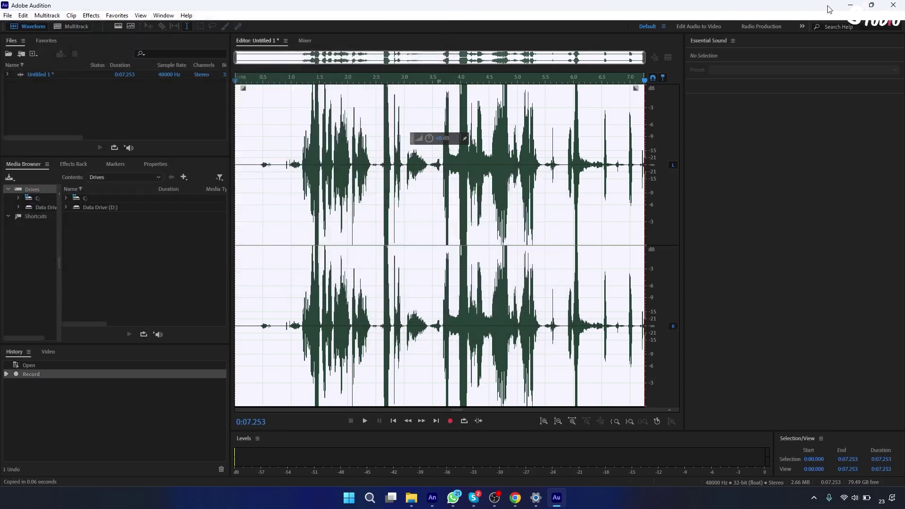
Step: Switch to Adobe Animate and add a new layer above the Learn text layer
key(super+d)
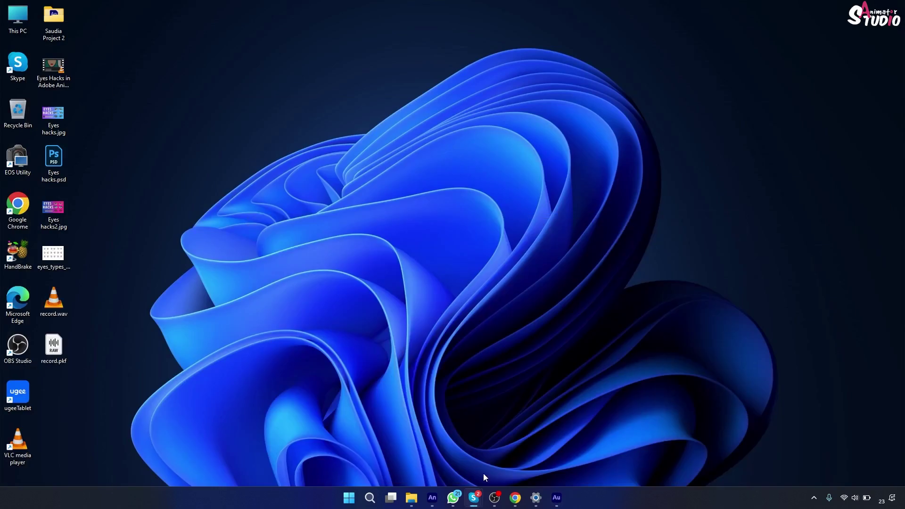
click(432, 497)
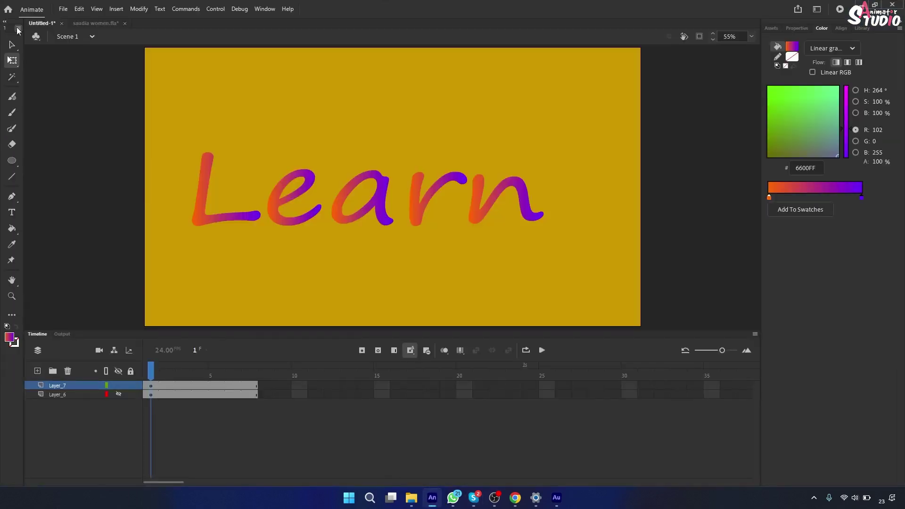
click(63, 9)
mouse_move(79, 10)
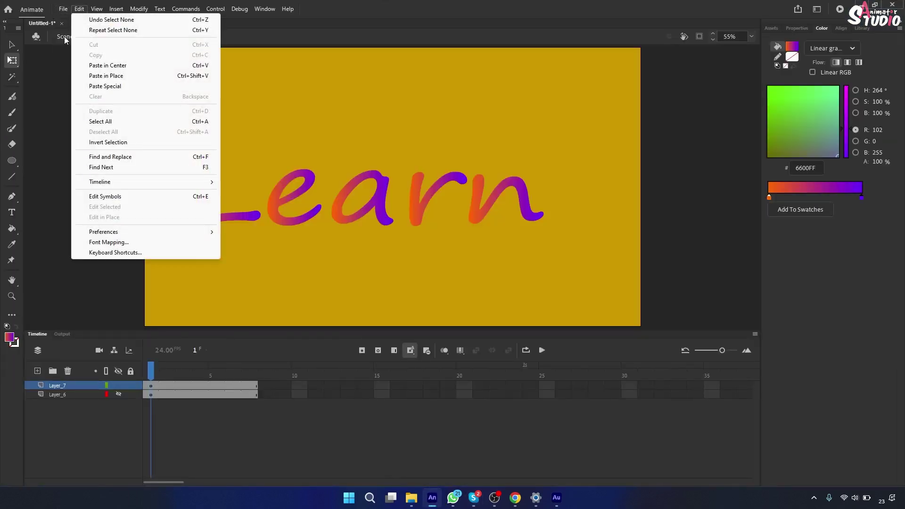
click(69, 429)
click(38, 372)
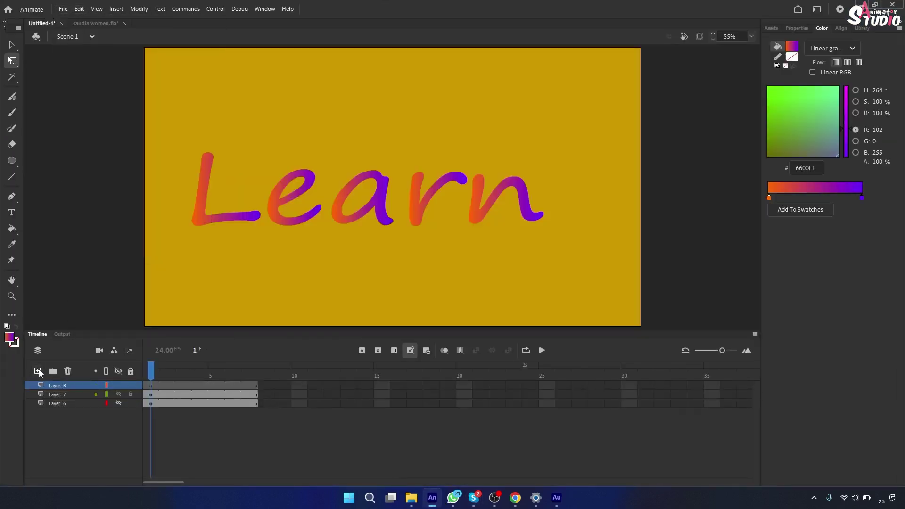
Step: Try to bring record.wav from the desktop onto the stage in the new layer
click(859, 4)
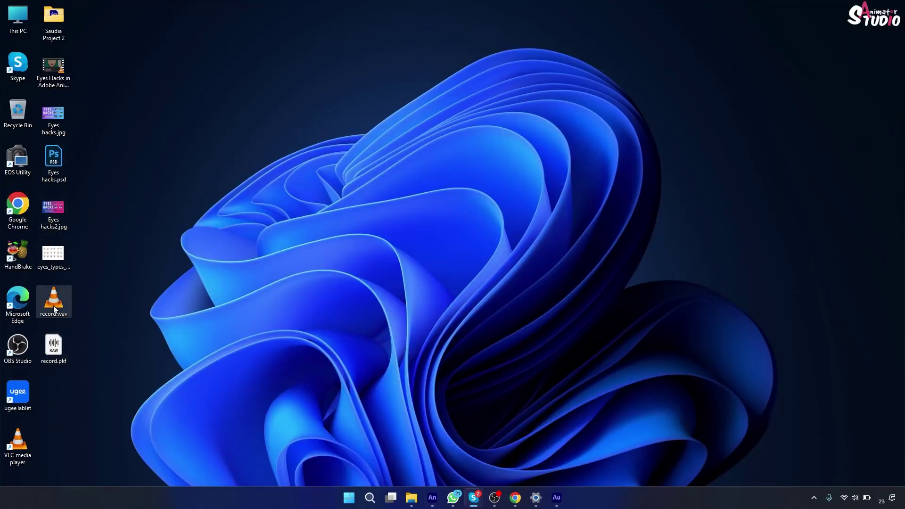
drag(53, 306, 504, 394)
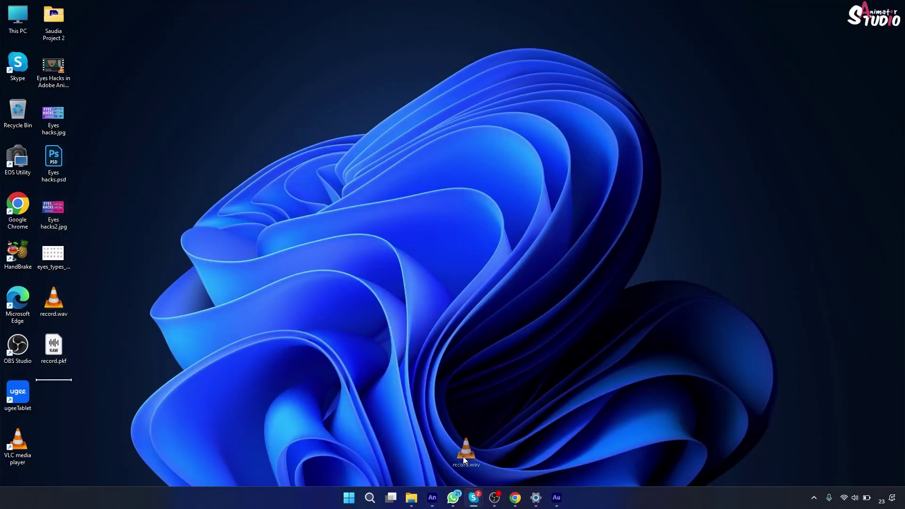
drag(432, 485, 375, 321)
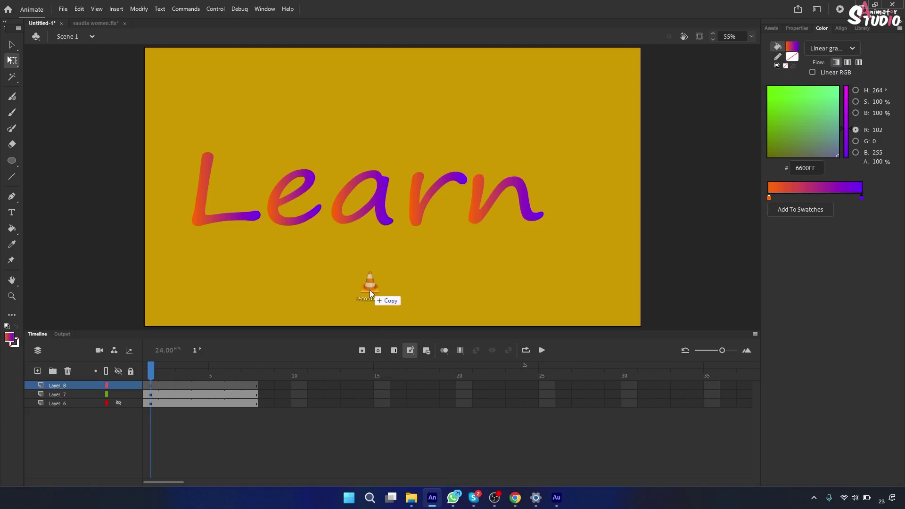
drag(370, 292, 370, 291)
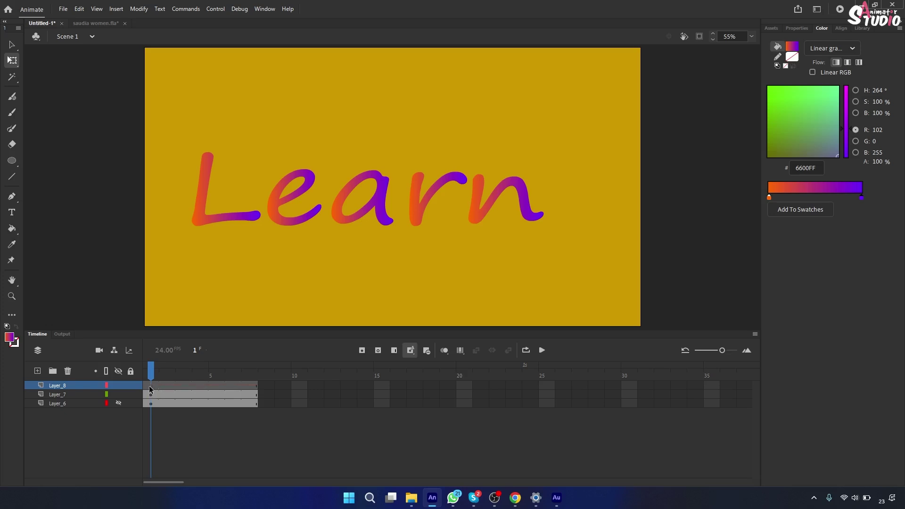
Step: Remove the frames after frame 1 from the new top layer and hide the Learn text layer
drag(156, 387, 308, 386)
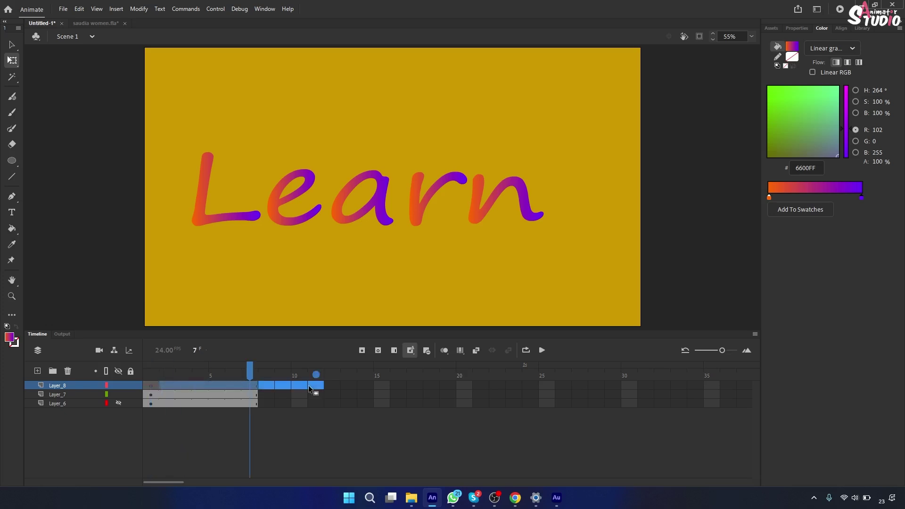
click(310, 431)
click(118, 395)
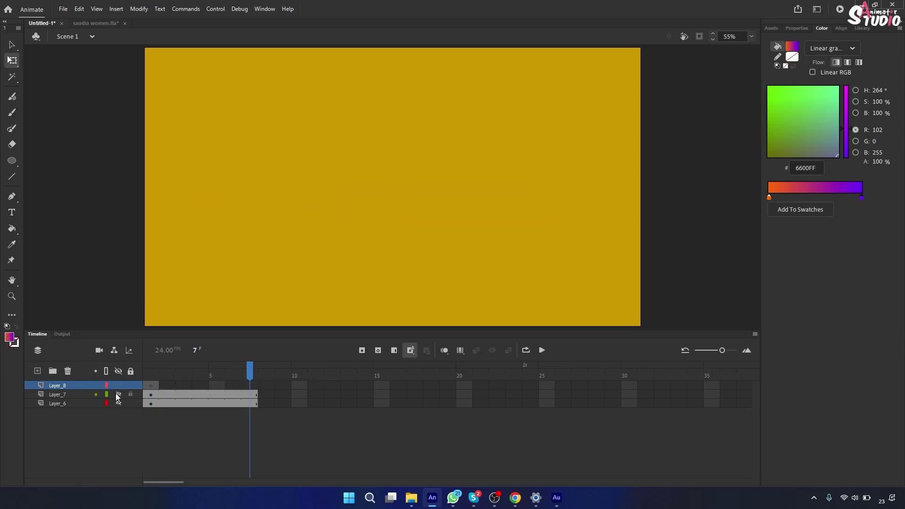
Step: Place record.wav from the desktop on the stage at frame 1 of the top layer
click(59, 387)
click(155, 375)
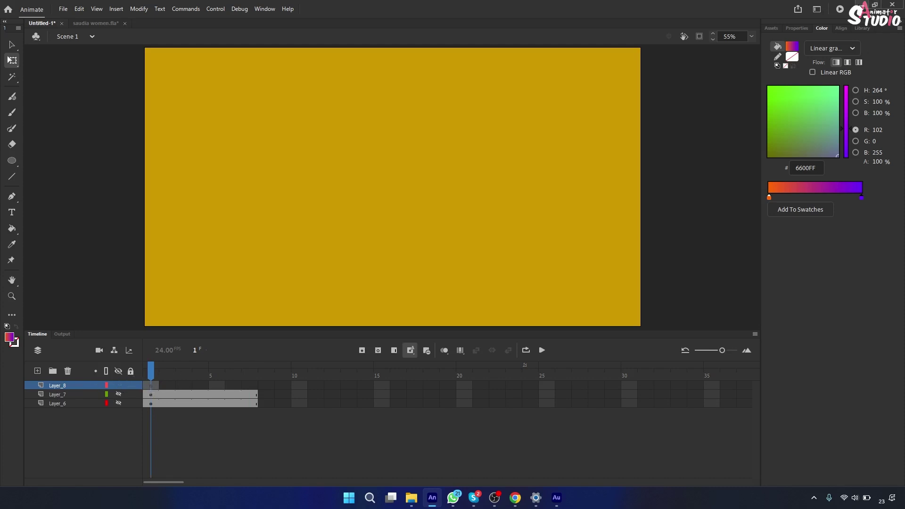
click(858, 5)
drag(53, 304, 389, 272)
Step: Extend the sound layer with inserted frames, first to frame 25 and finally to frame 180
click(553, 386)
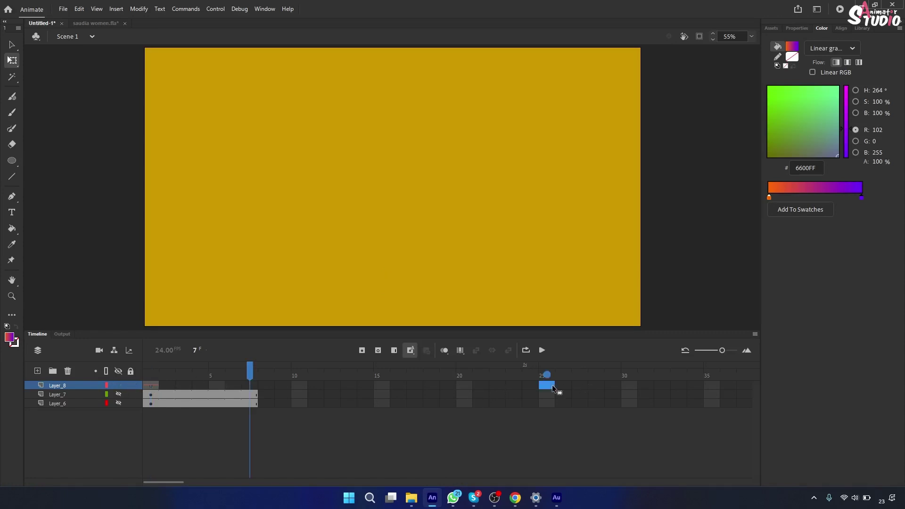
right_click(553, 387)
click(574, 149)
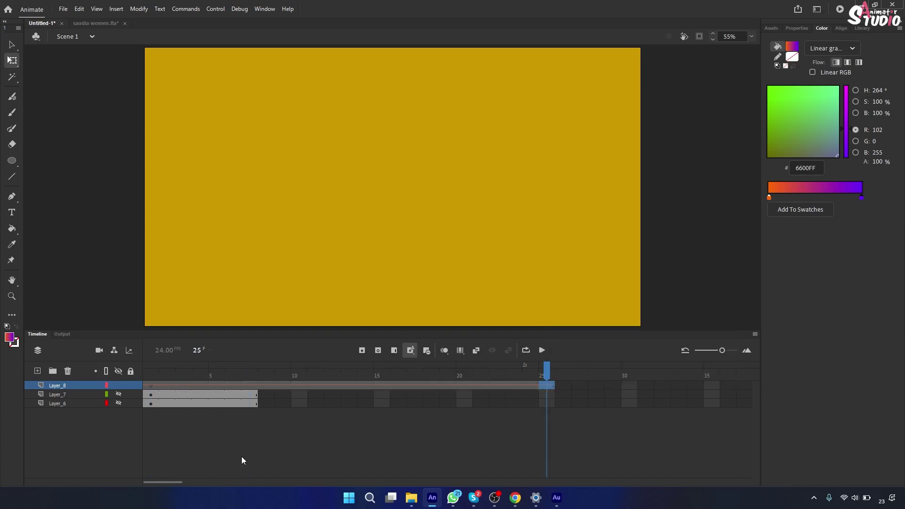
click(703, 351)
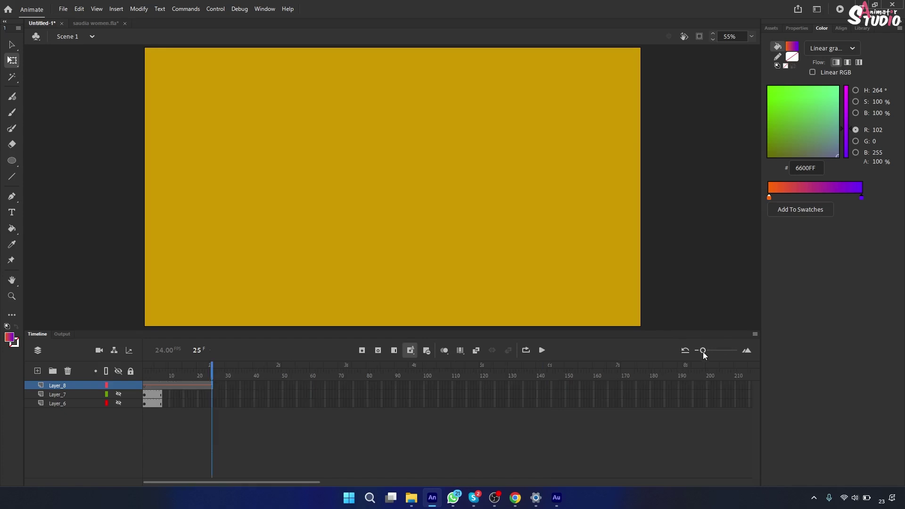
right_click(650, 386)
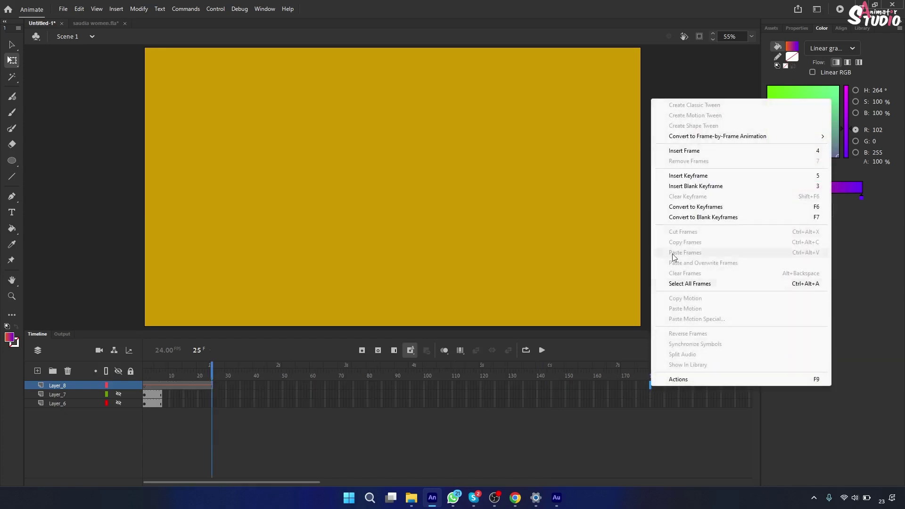
click(705, 152)
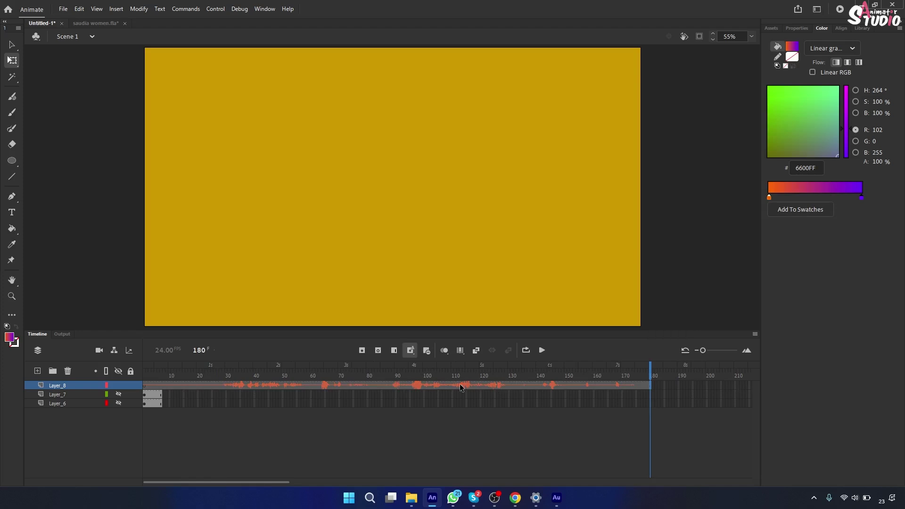
Step: Play back the sound layer in the timeline from about frame 22 and stop it
click(202, 375)
click(541, 351)
click(542, 351)
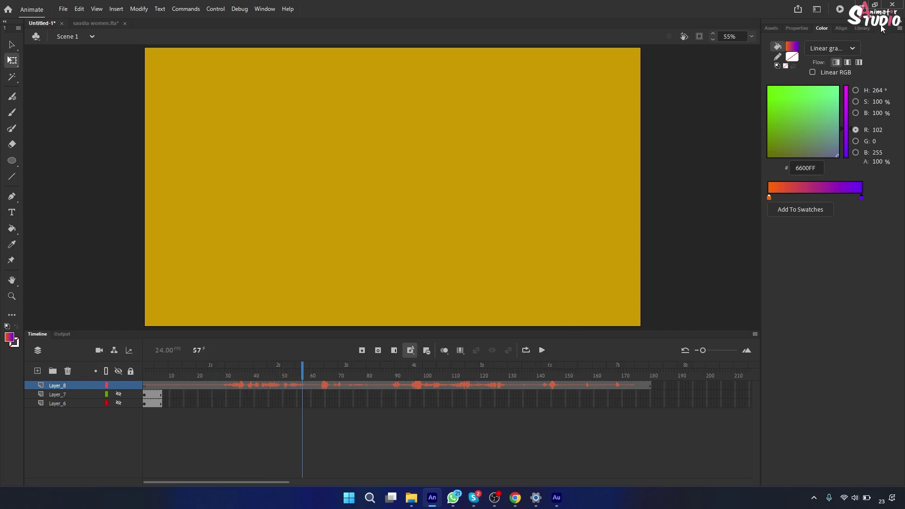
mouse_move(883, 29)
mouse_down()
mouse_move(795, 72)
mouse_move(881, 30)
mouse_up()
drag(802, 27, 802, 27)
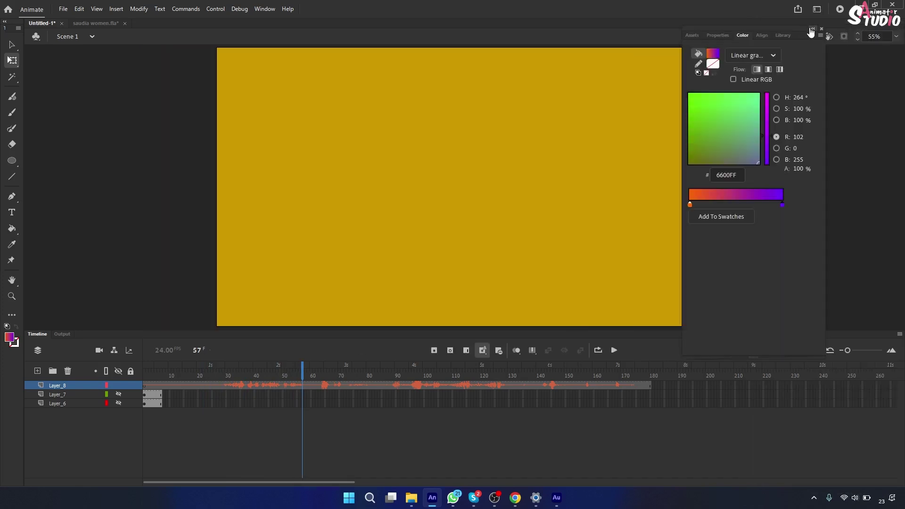
drag(781, 27, 902, 54)
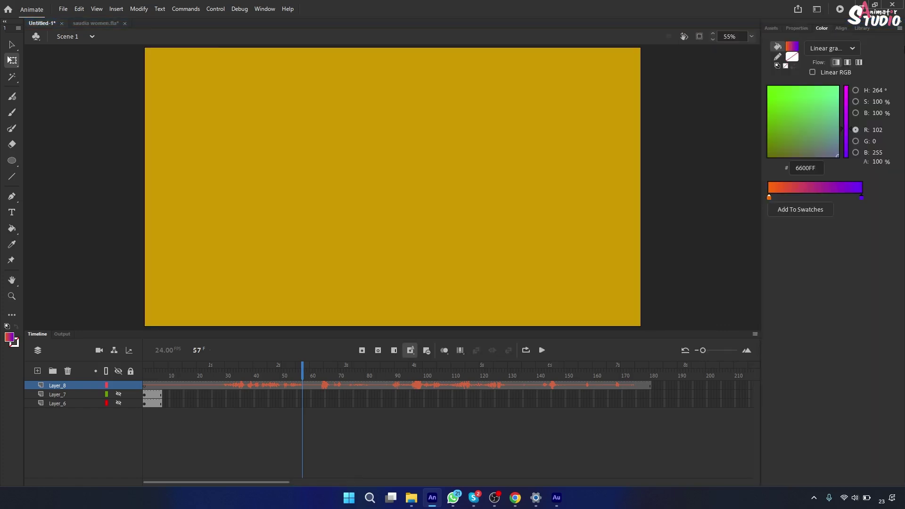
Step: Show the frame properties of the sound layer and set the record.wav sound's sync to Stream
click(806, 29)
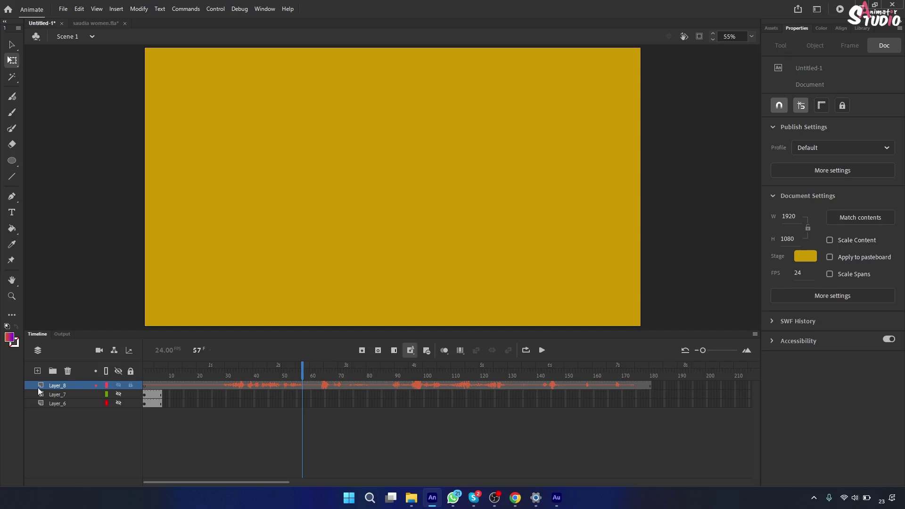
click(60, 386)
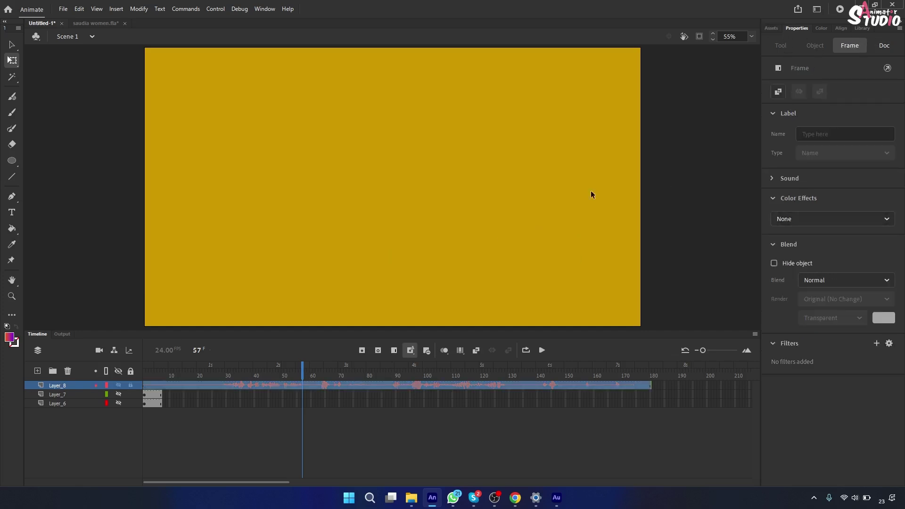
click(69, 448)
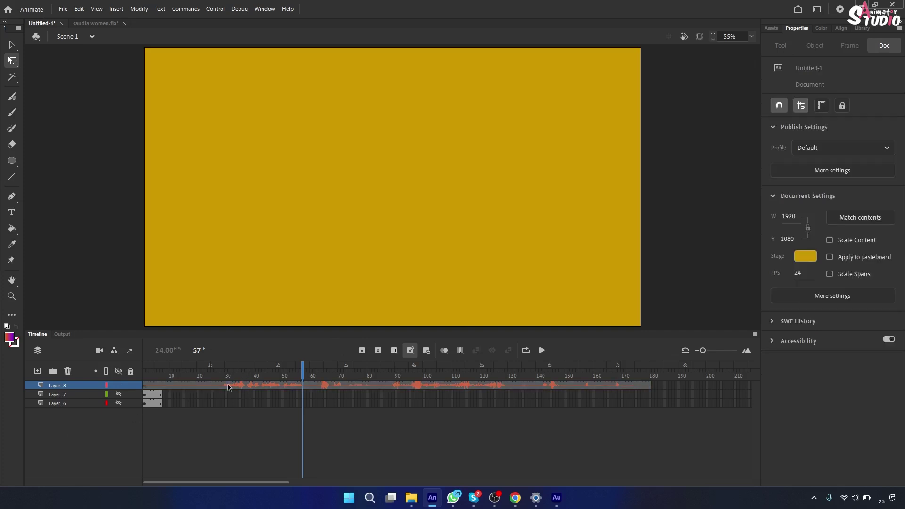
click(228, 386)
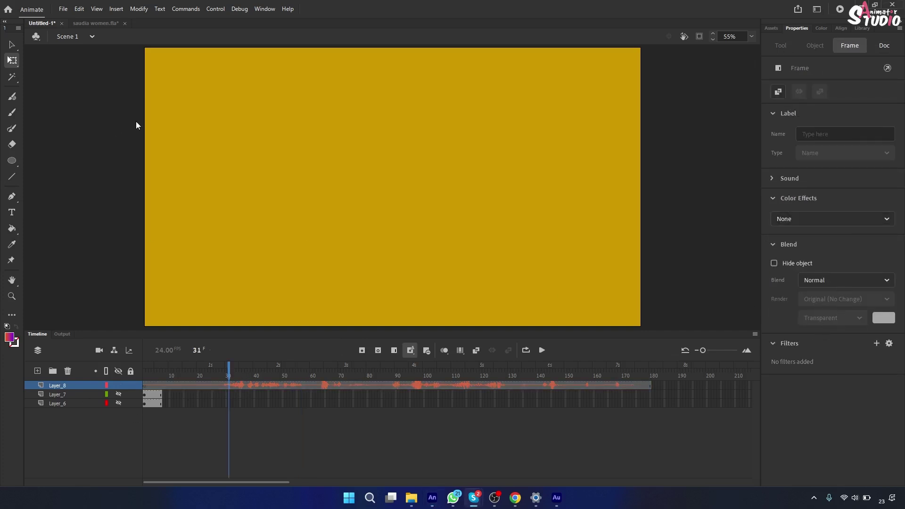
click(57, 387)
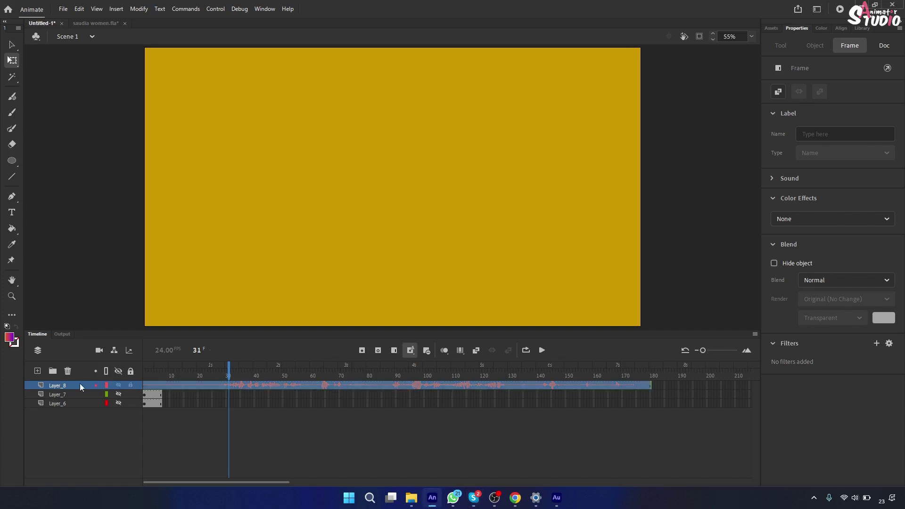
click(347, 389)
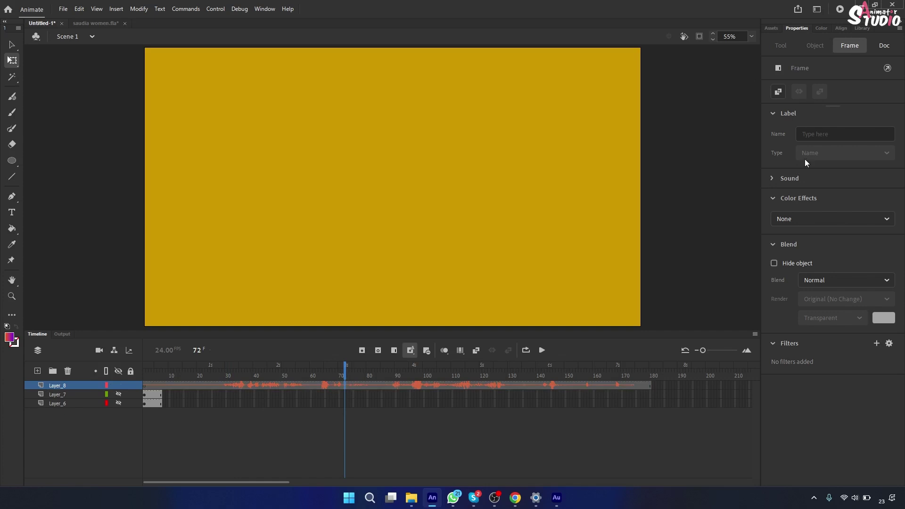
click(774, 179)
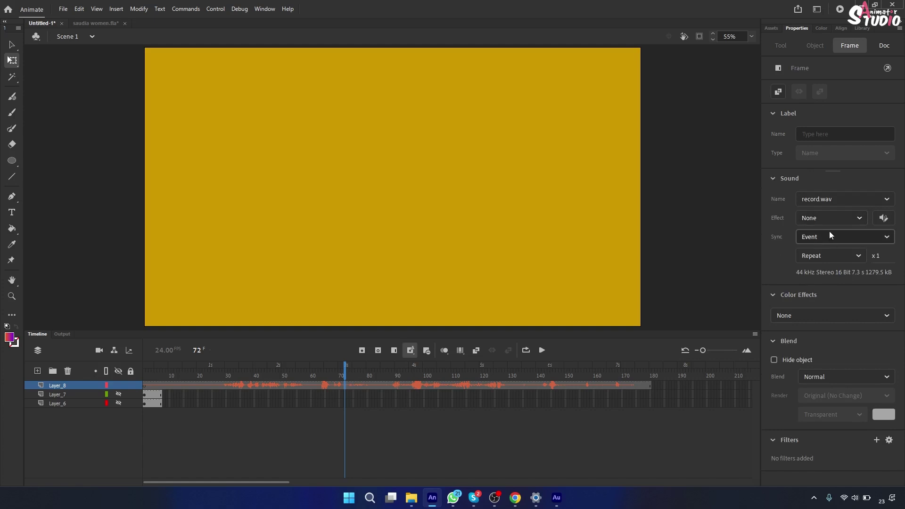
click(892, 240)
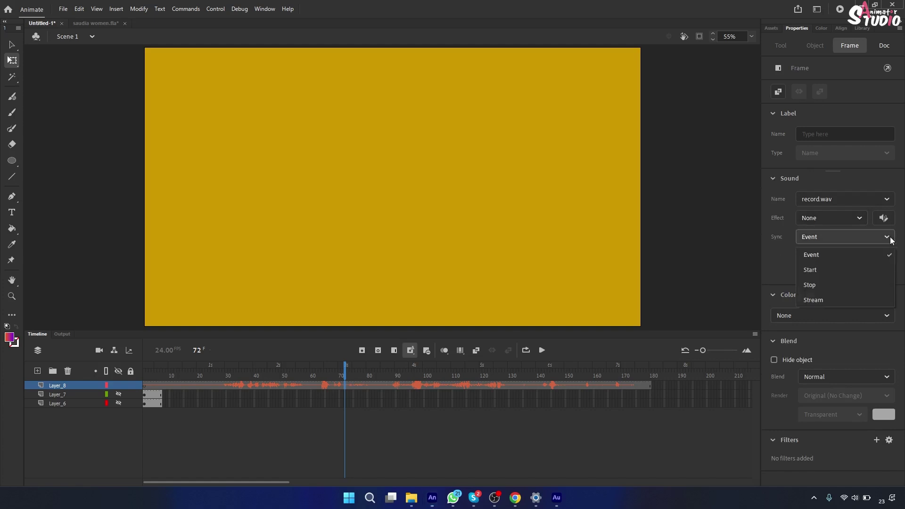
click(835, 298)
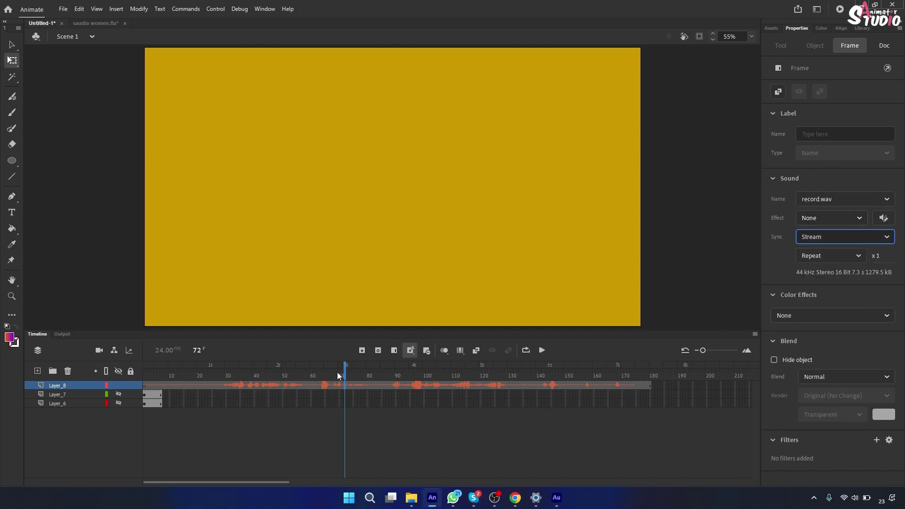
Step: Play back the streamed sound from frame 23 and pause it
drag(343, 375, 206, 374)
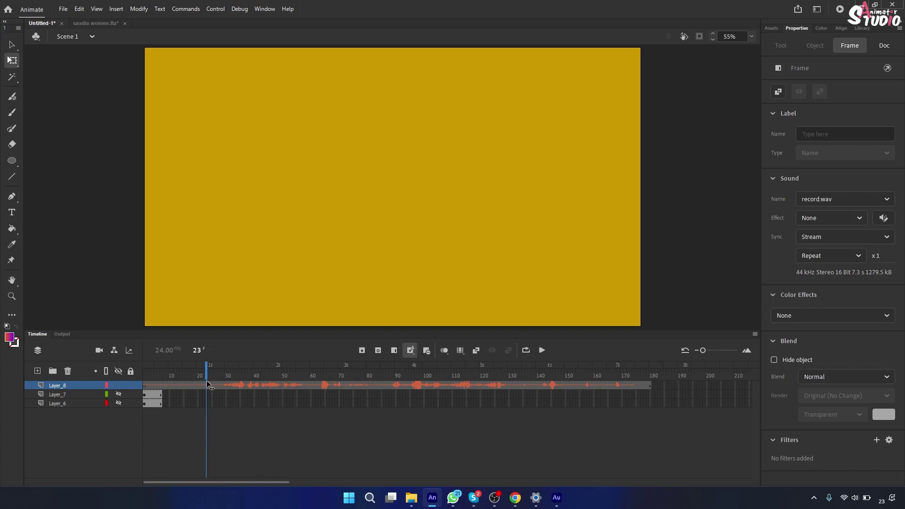
click(542, 350)
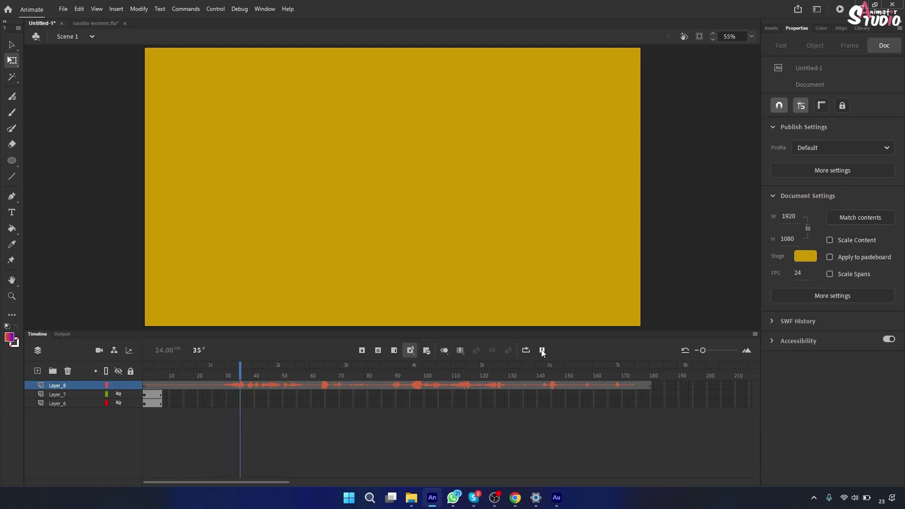
click(542, 350)
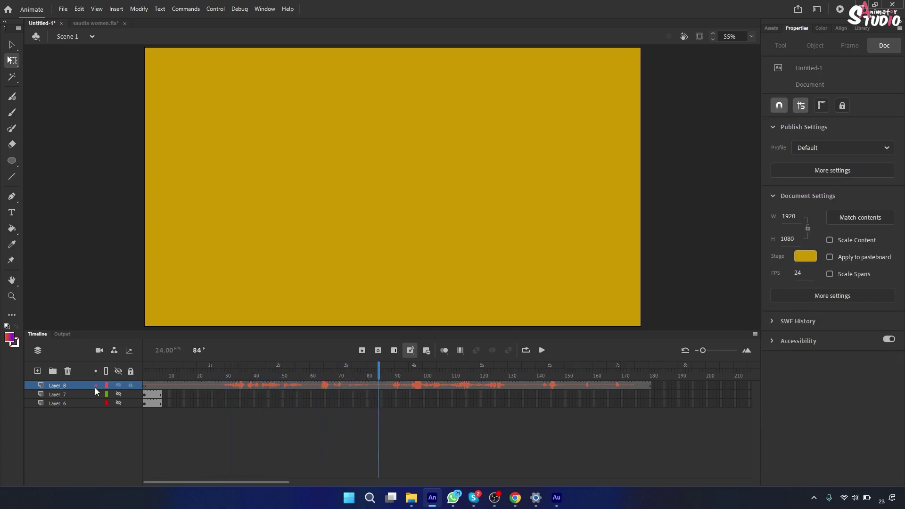
Step: Set the sync of the record.wav sound in the top layer to Event
click(76, 385)
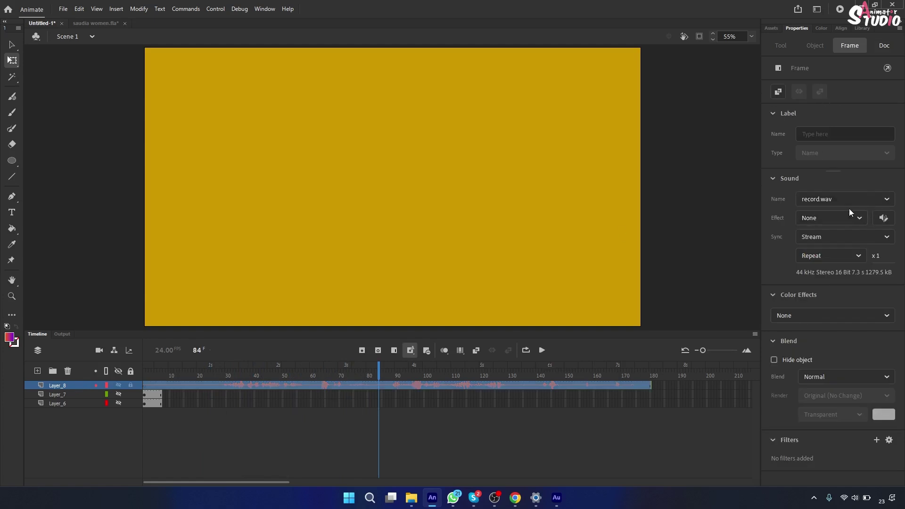
click(861, 234)
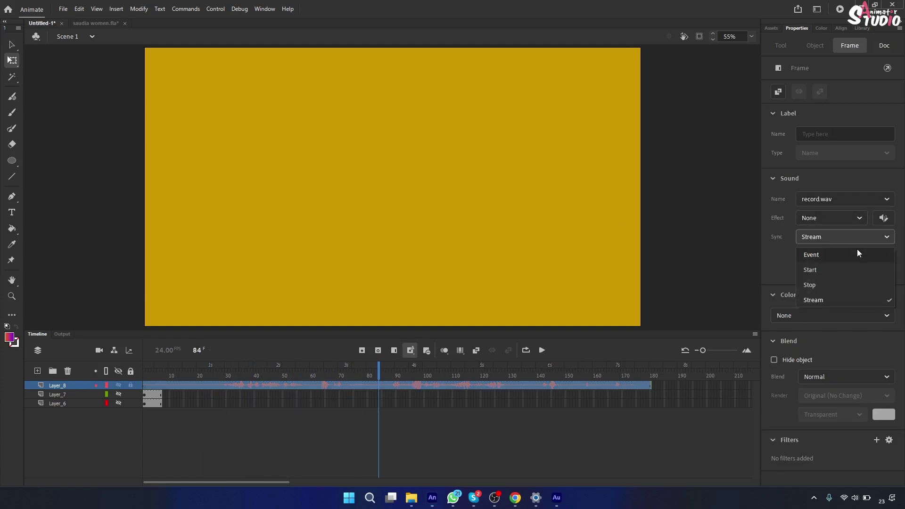
click(854, 256)
Step: Listen to the sound with Event sync by playing it from near the start, from about frame 47 and from frame 89
drag(378, 375, 157, 372)
click(542, 350)
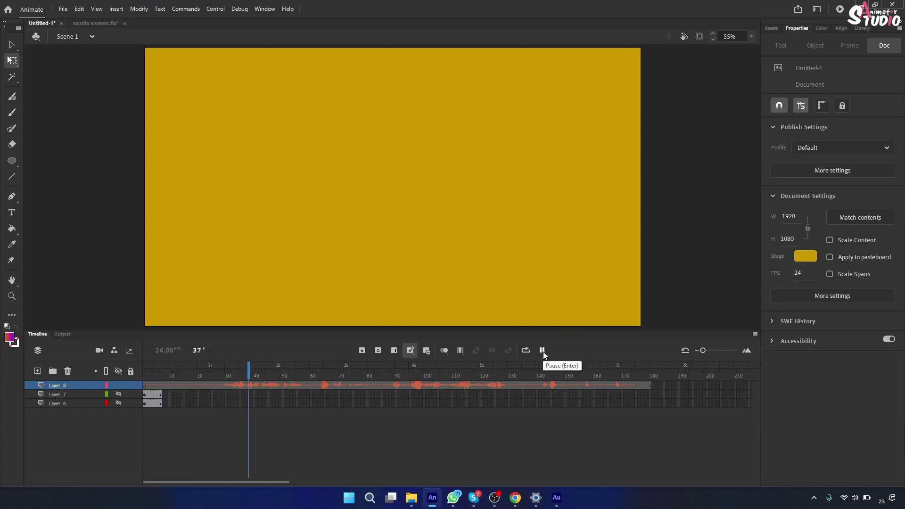
click(542, 350)
click(274, 373)
click(542, 350)
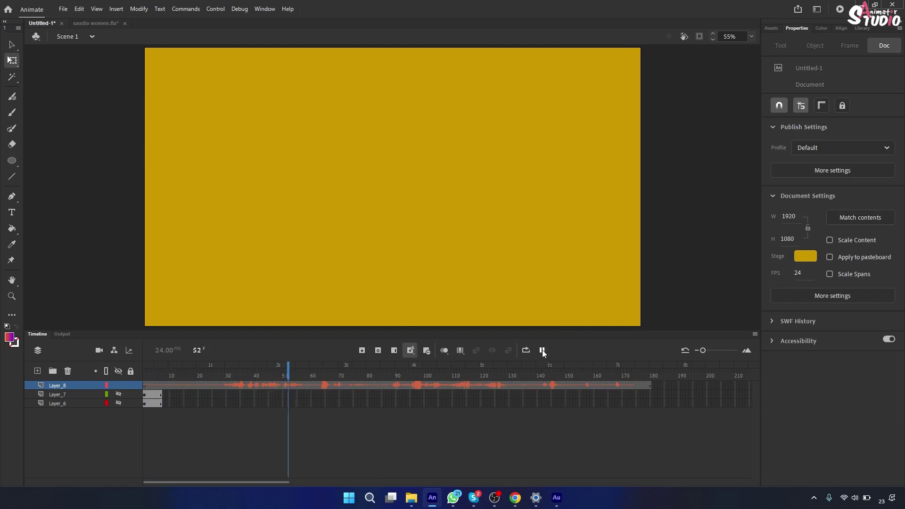
click(542, 350)
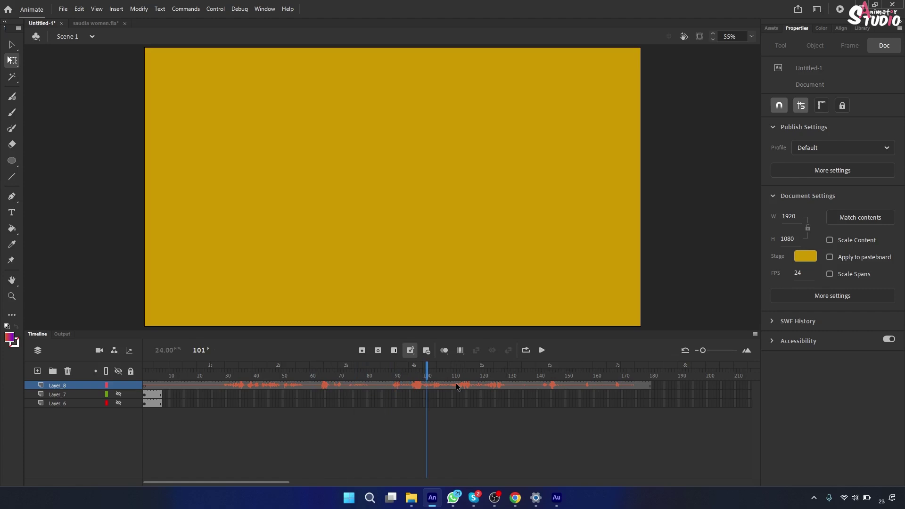
drag(427, 373, 395, 383)
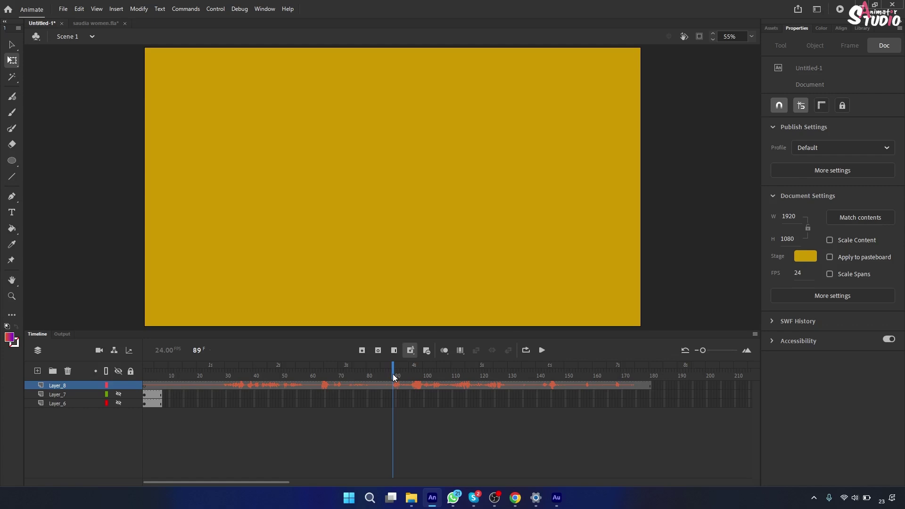
click(542, 350)
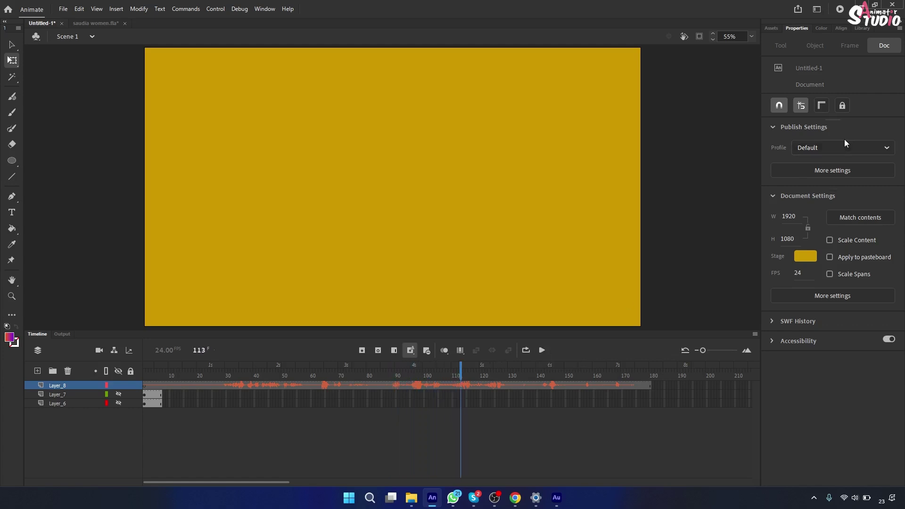
Step: Set the record.wav sound's sync back to Stream and play a short part from about frame 102
click(475, 384)
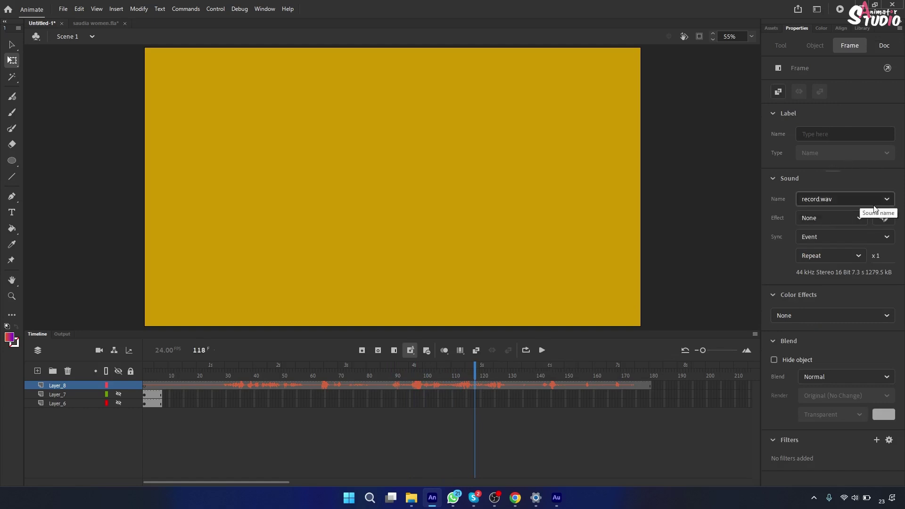
click(851, 236)
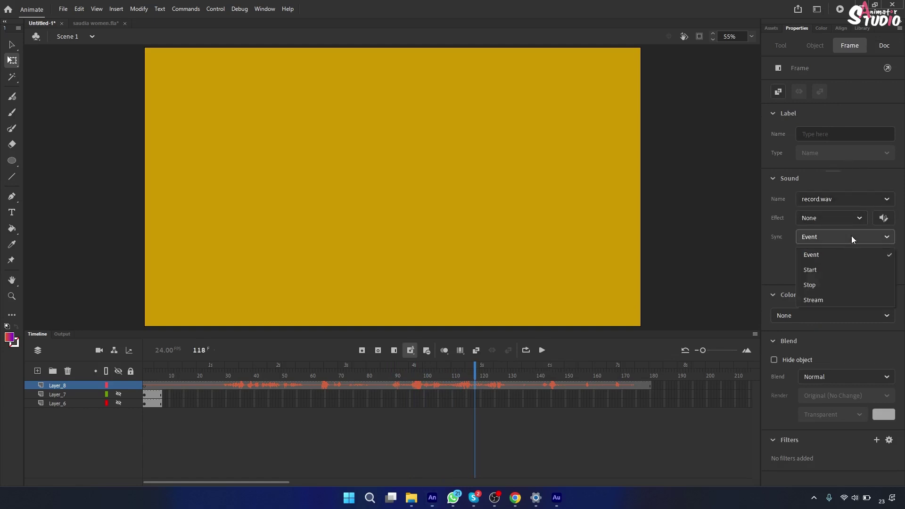
click(828, 302)
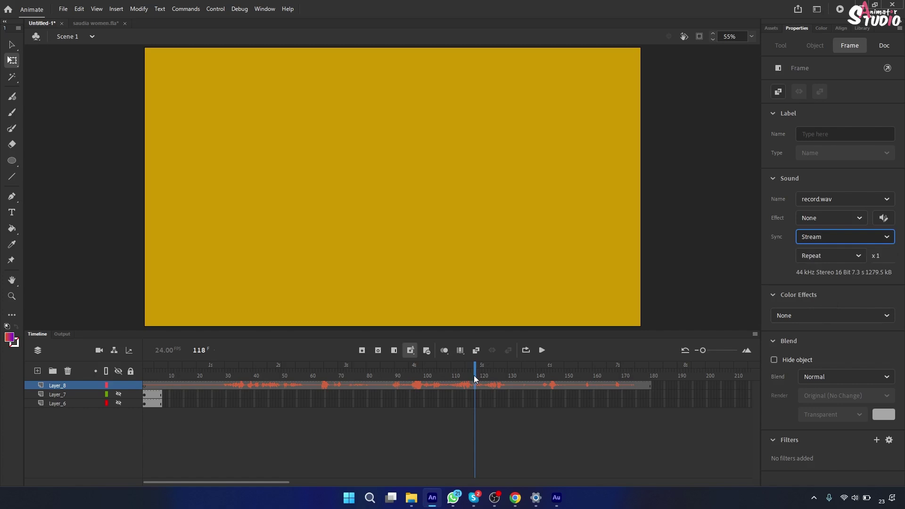
drag(474, 376, 432, 383)
click(541, 349)
click(541, 349)
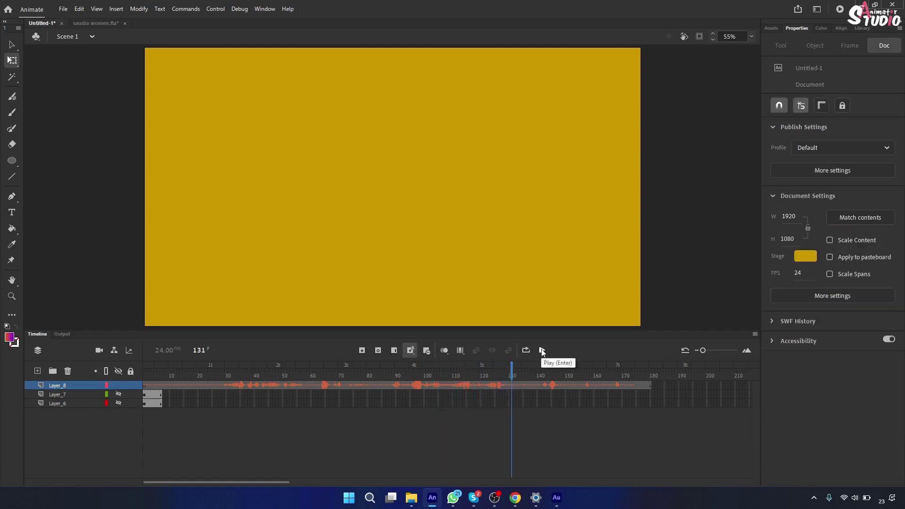
Step: Move the playhead to frame 26 and preview the record.wav waveform in the document library
mouse_move(557, 500)
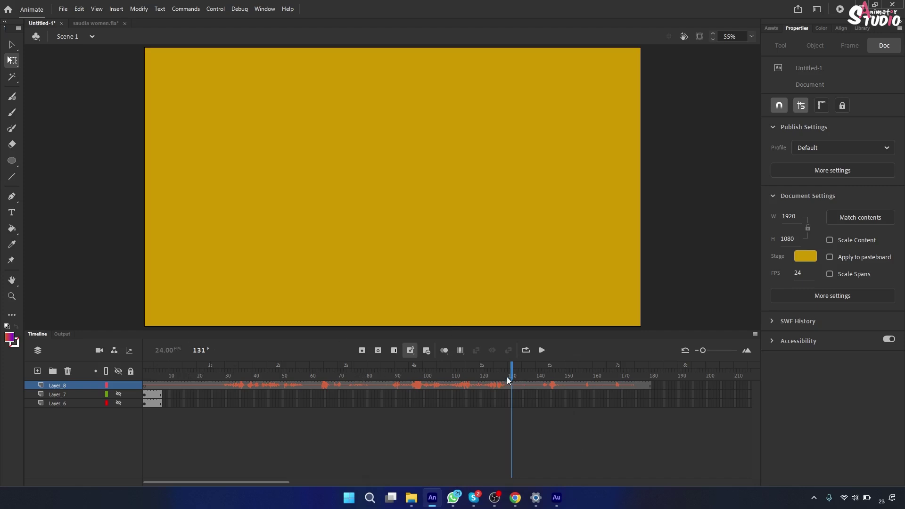
drag(512, 377, 215, 382)
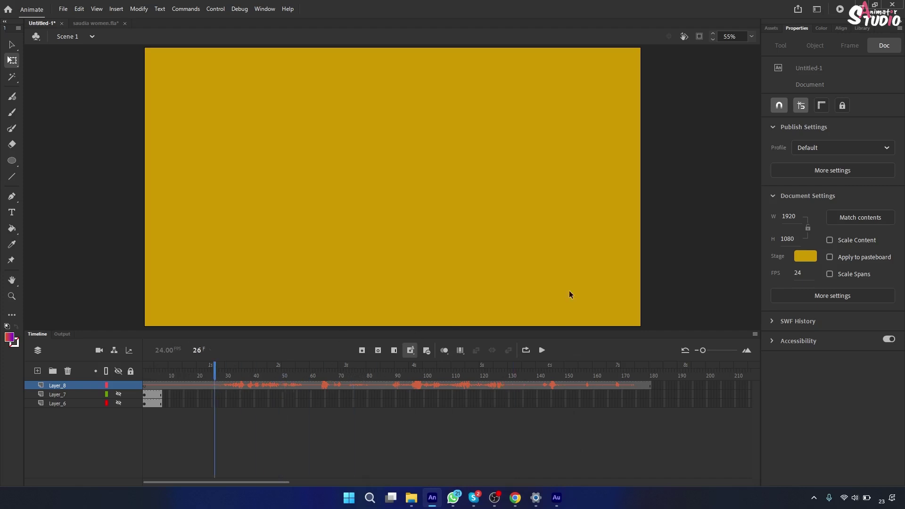
click(861, 28)
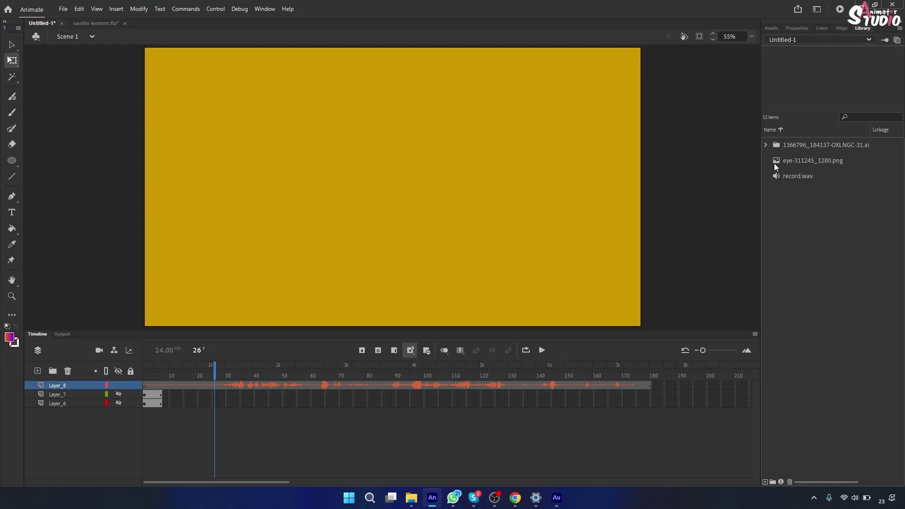
click(789, 177)
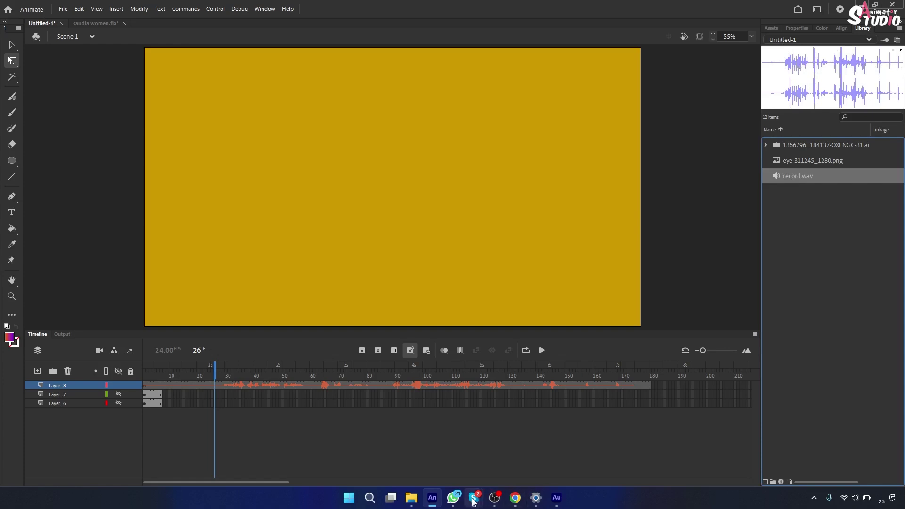
Step: Check the Skype call window and switch to the recorded clip in Adobe Audition
mouse_move(473, 497)
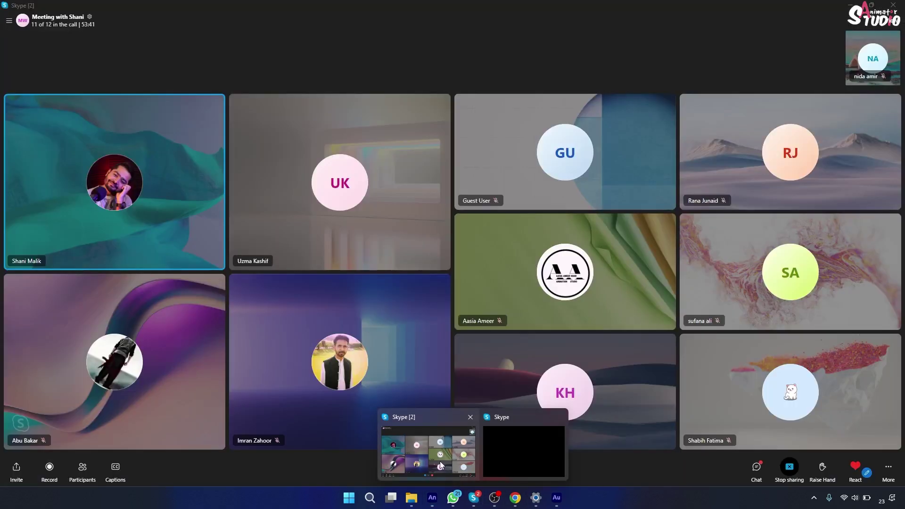
click(440, 461)
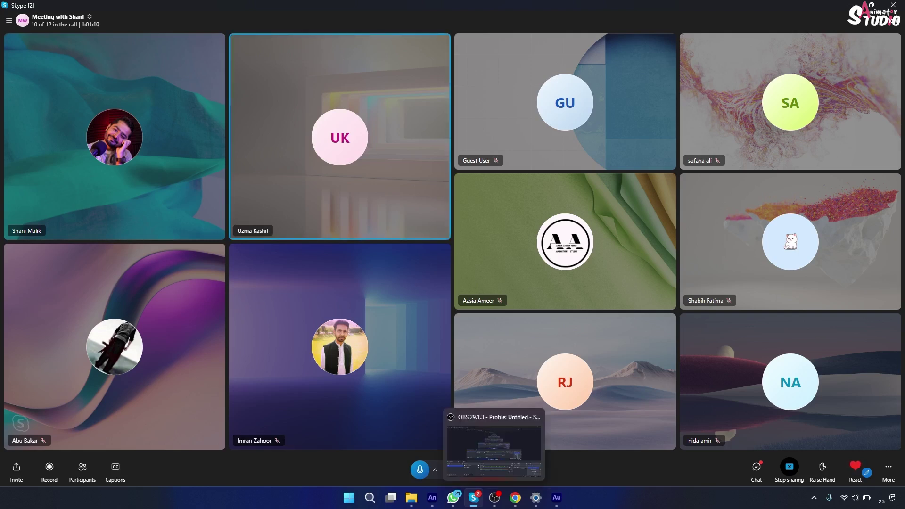
click(561, 500)
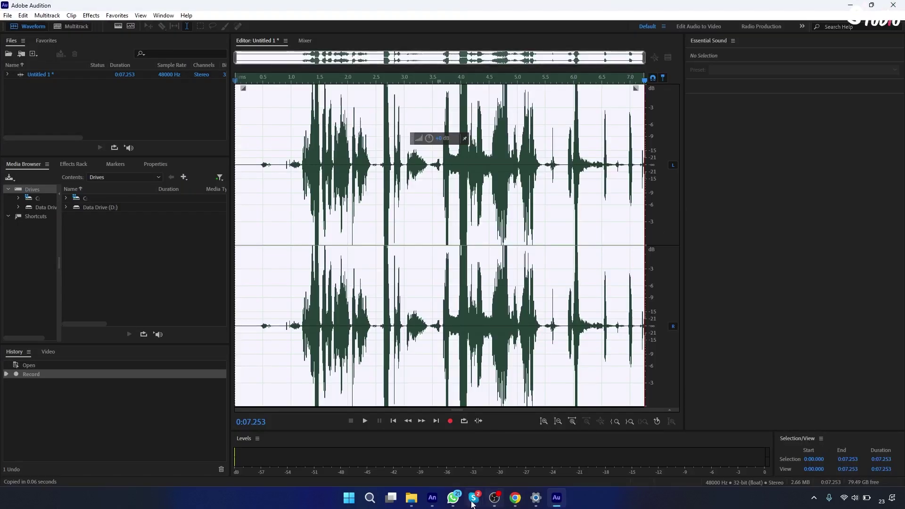
Step: Switch to Adobe Animate, open the Import to Stage dialog and move it over the middle of the stage
click(435, 498)
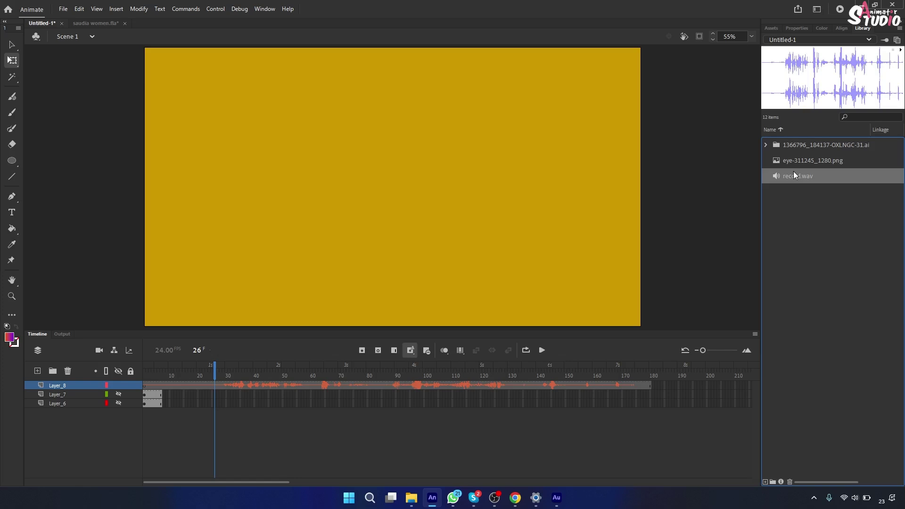
click(63, 9)
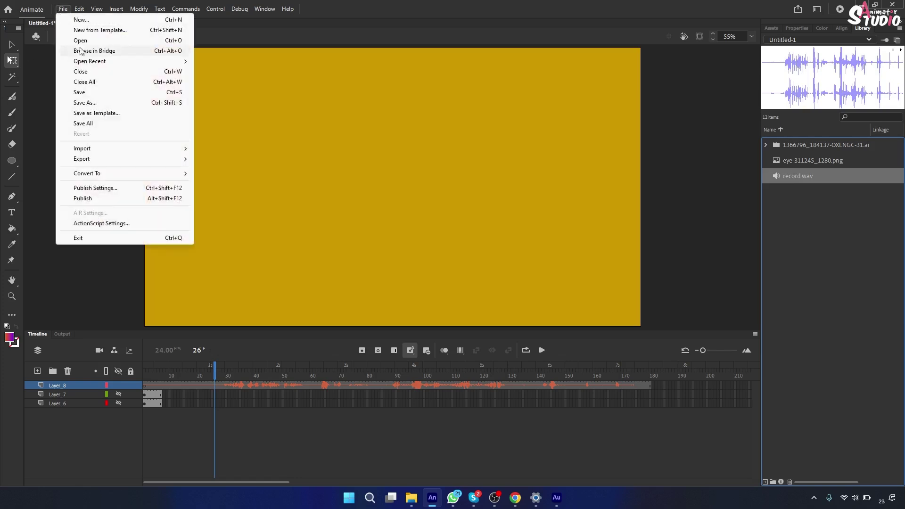
mouse_move(125, 148)
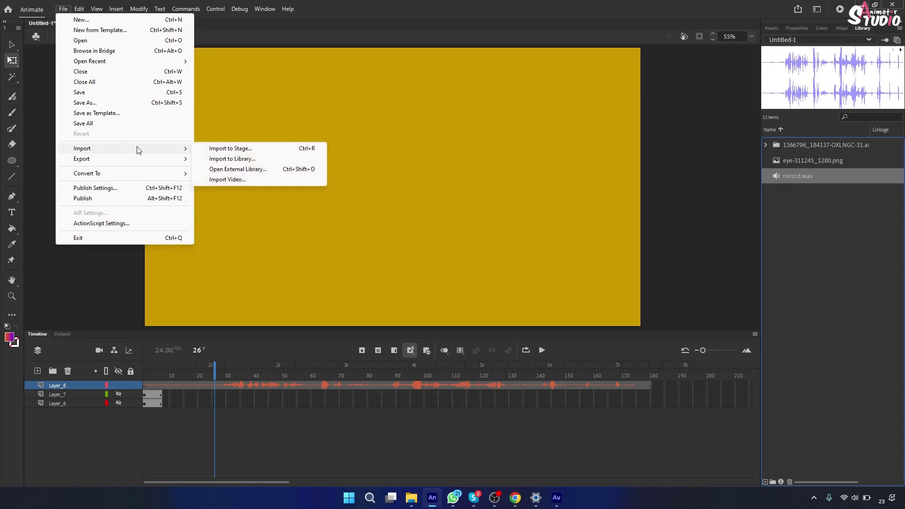
click(256, 150)
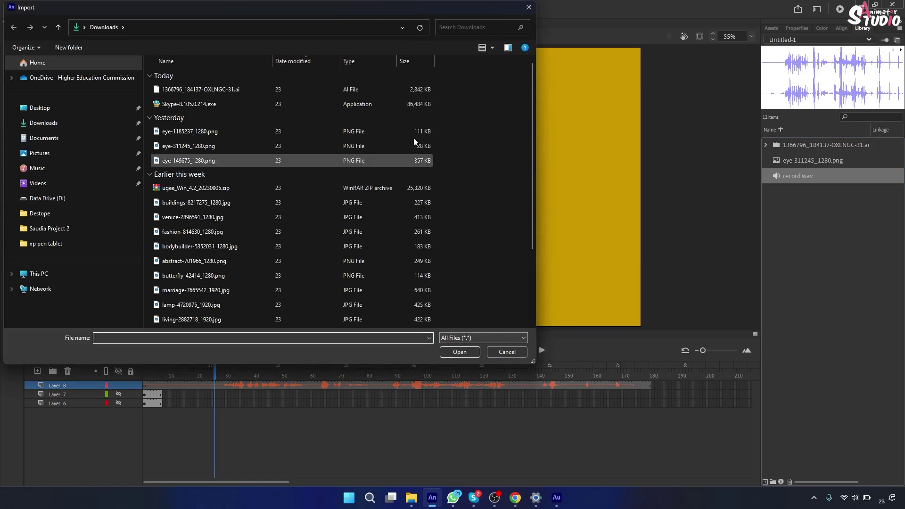
drag(415, 12, 516, 70)
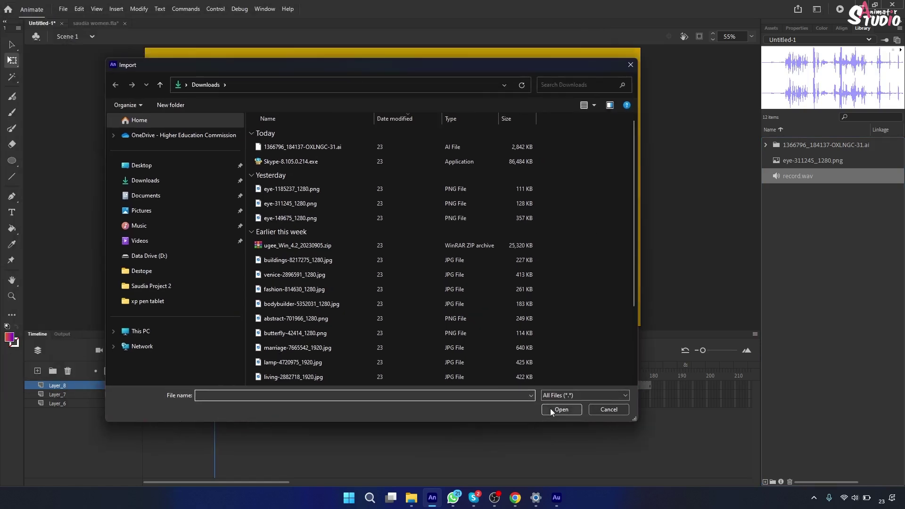
Step: Filter the import files by Adobe Illustrator (*.ai), restore All Files (*.*), look through the Downloads list and cancel the import
click(588, 398)
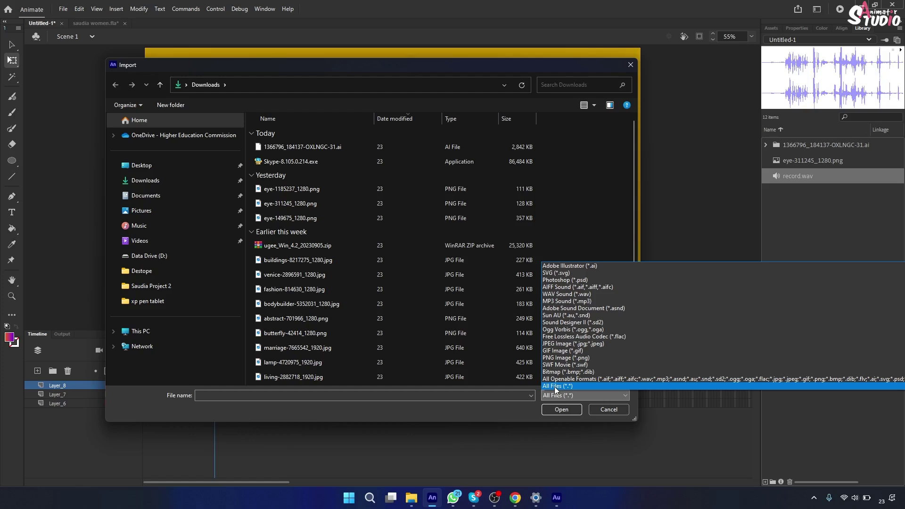
click(593, 267)
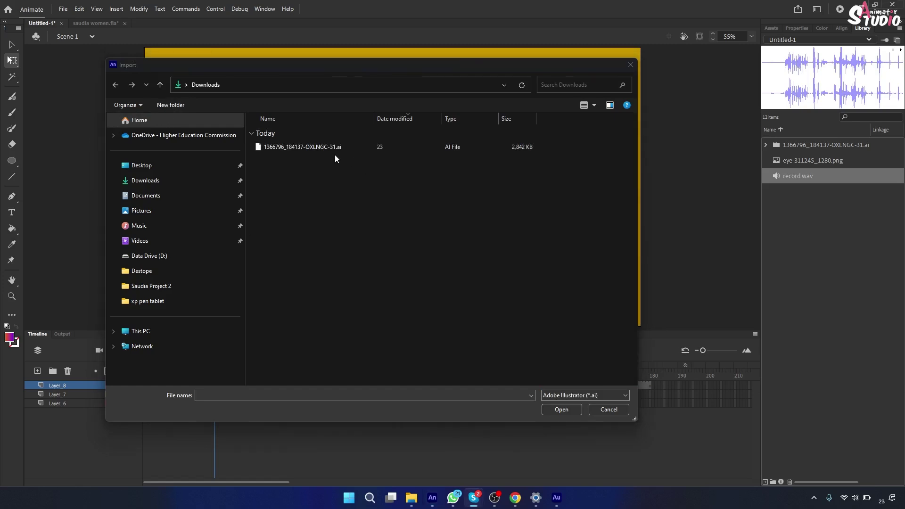
click(568, 399)
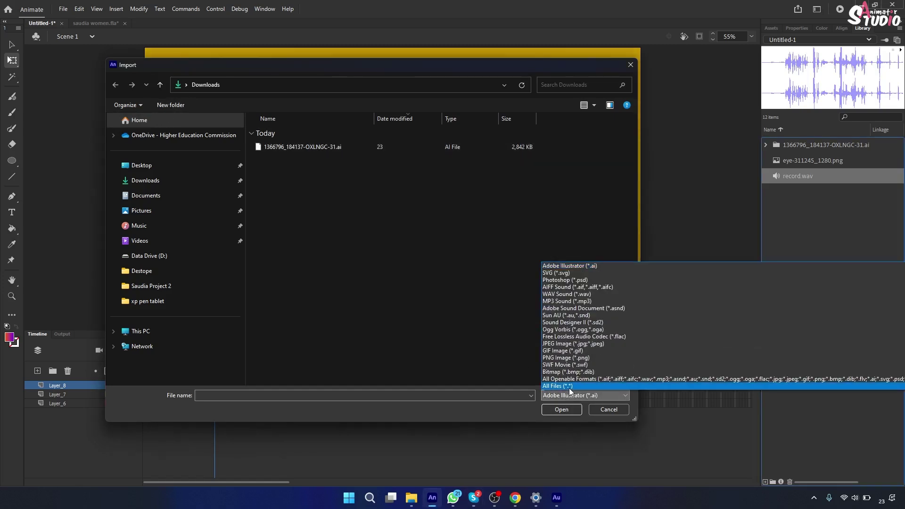
click(567, 387)
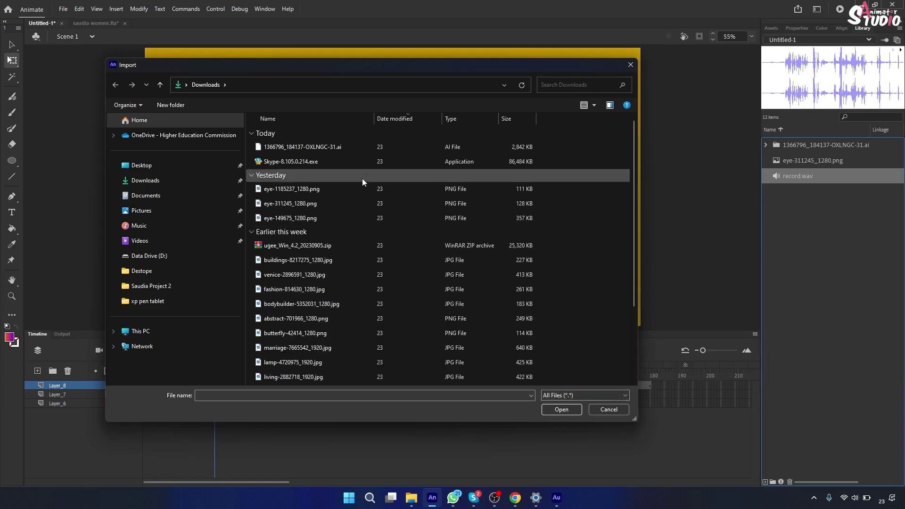
scroll(353, 307, down, 3)
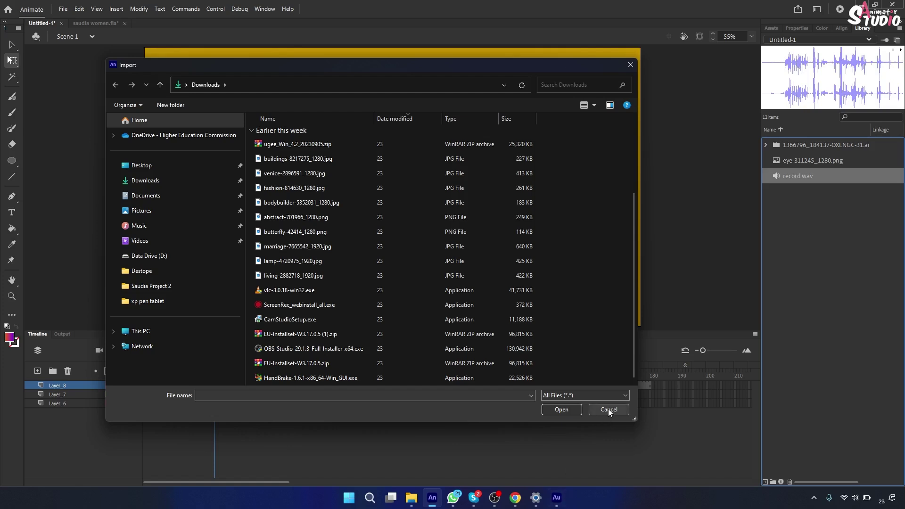
click(609, 410)
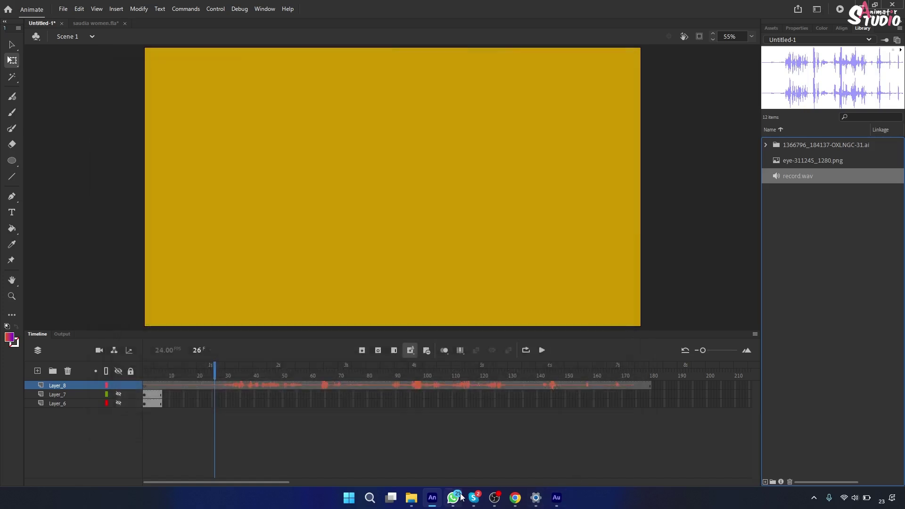
Step: Check the Skype call window, then return to Adobe Animate and delete the sound layer Layer_8 from the timeline
mouse_move(474, 497)
click(442, 457)
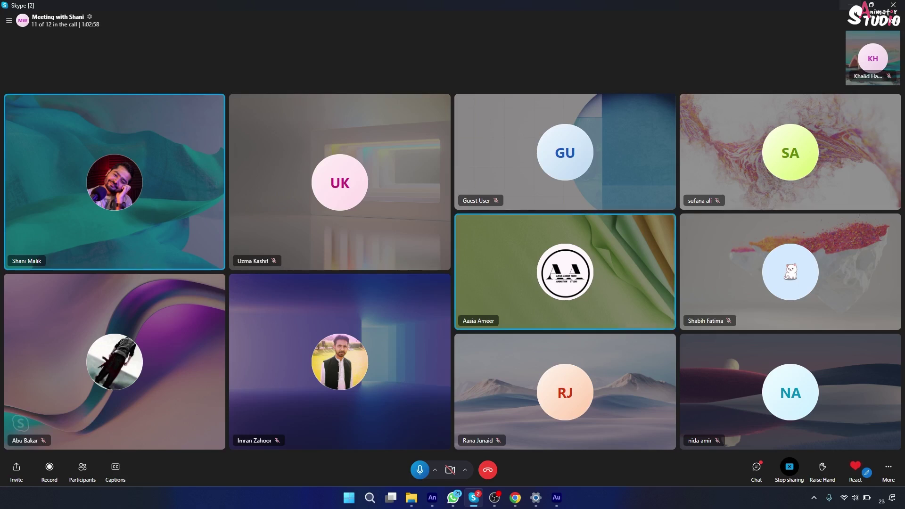
key(alt+Tab)
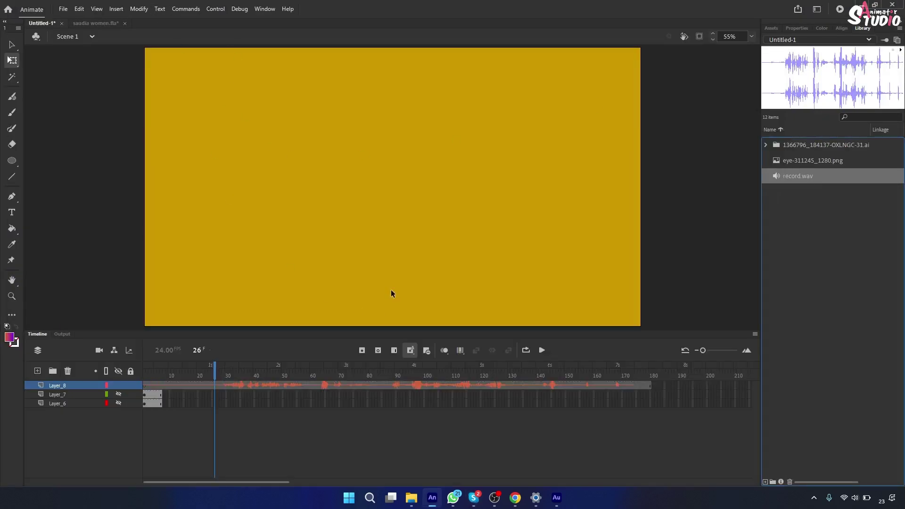
click(68, 386)
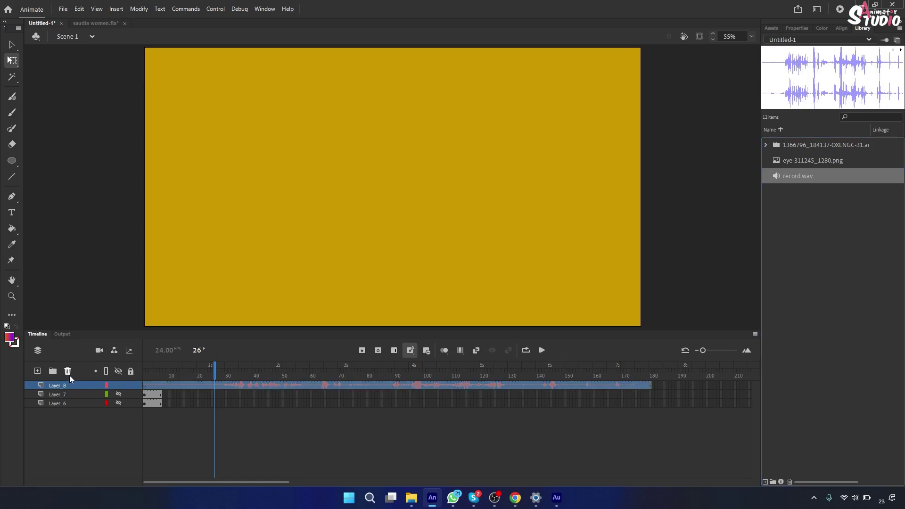
click(68, 372)
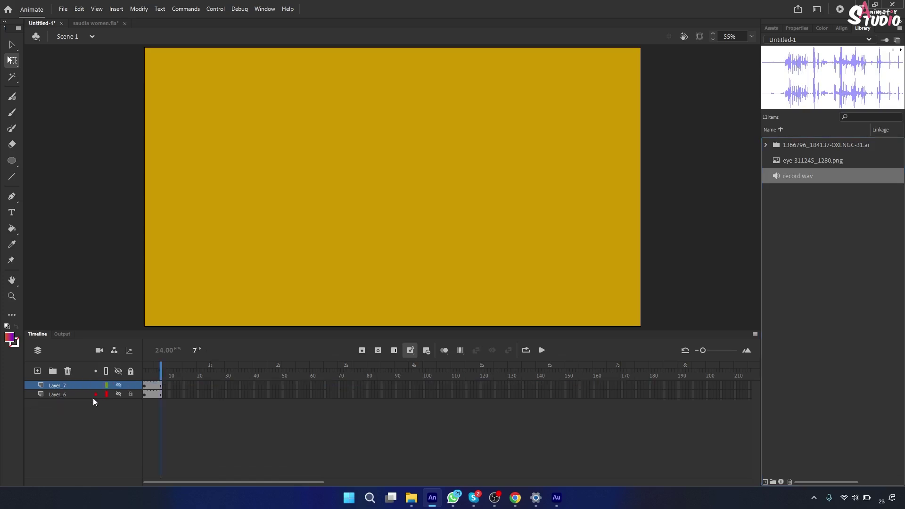
Step: Test the movie, view the Untitled-1.swf preview at different window positions over the workspace and close it
click(226, 8)
click(253, 107)
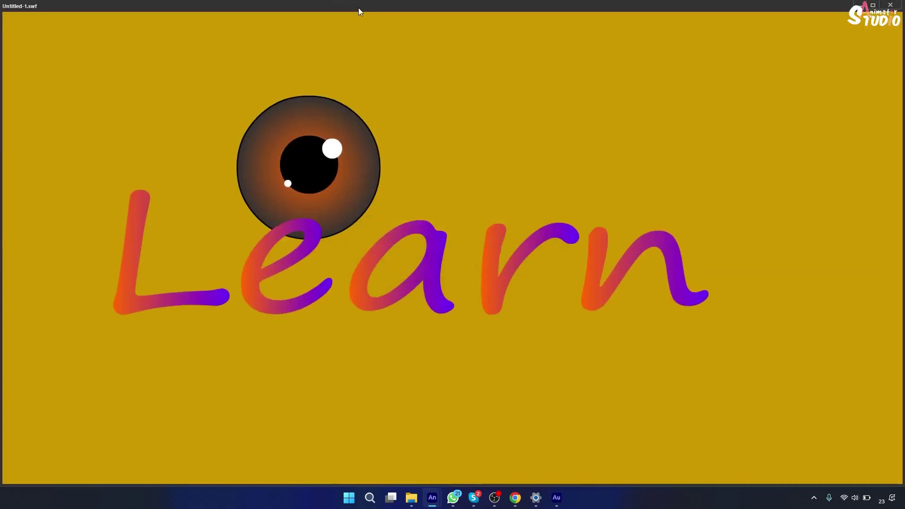
double_click(358, 8)
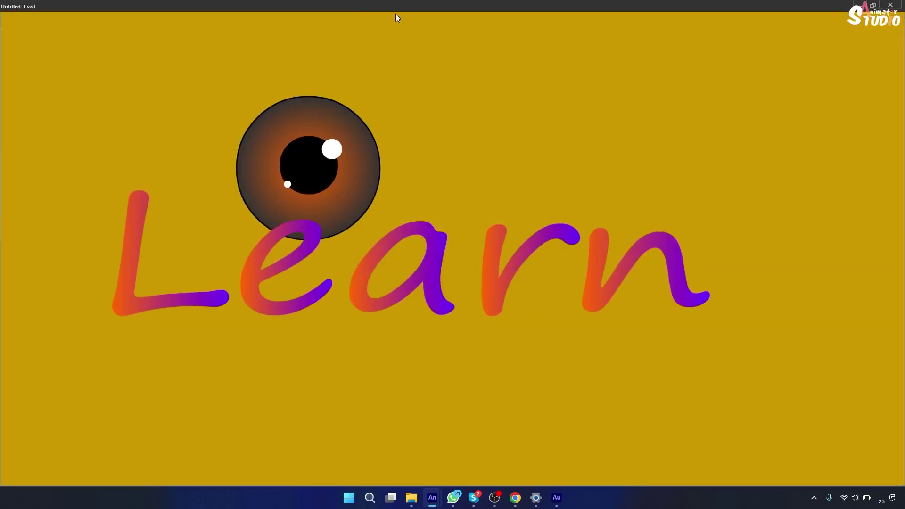
key(ctrl+w)
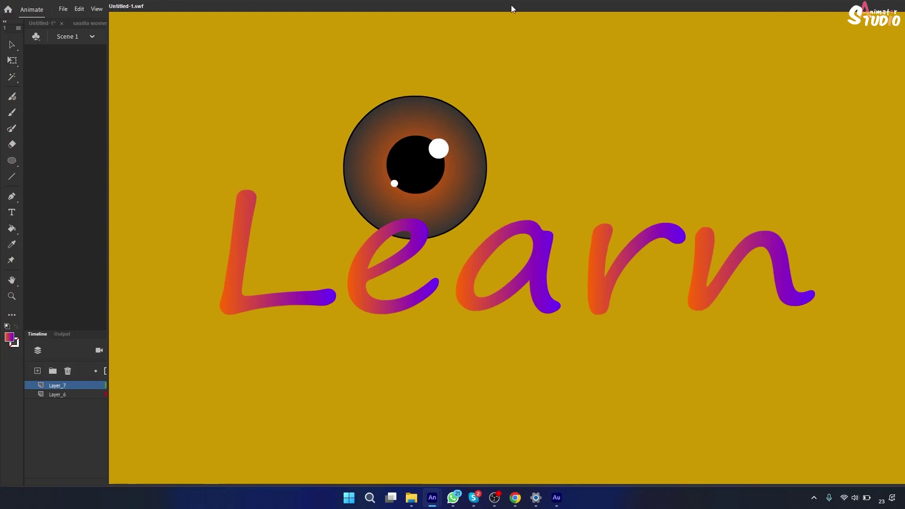
drag(511, 5, 526, 7)
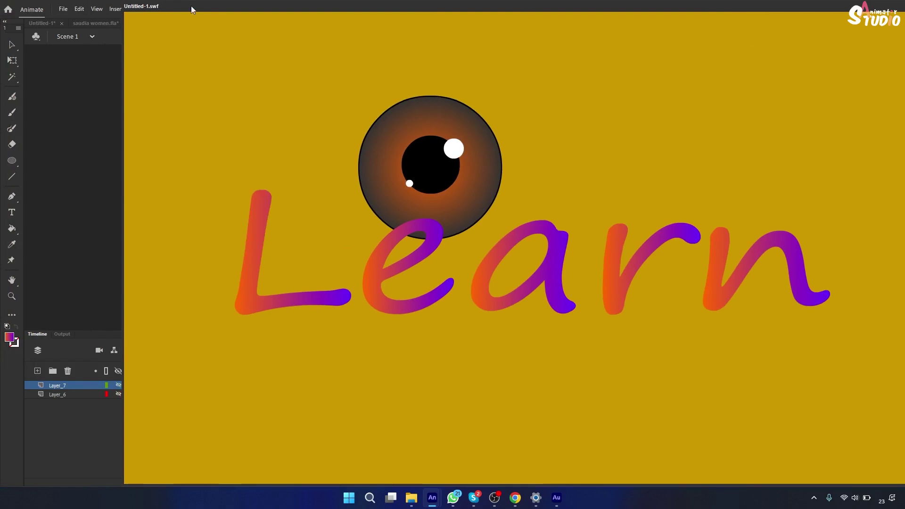
drag(219, 8, 439, 75)
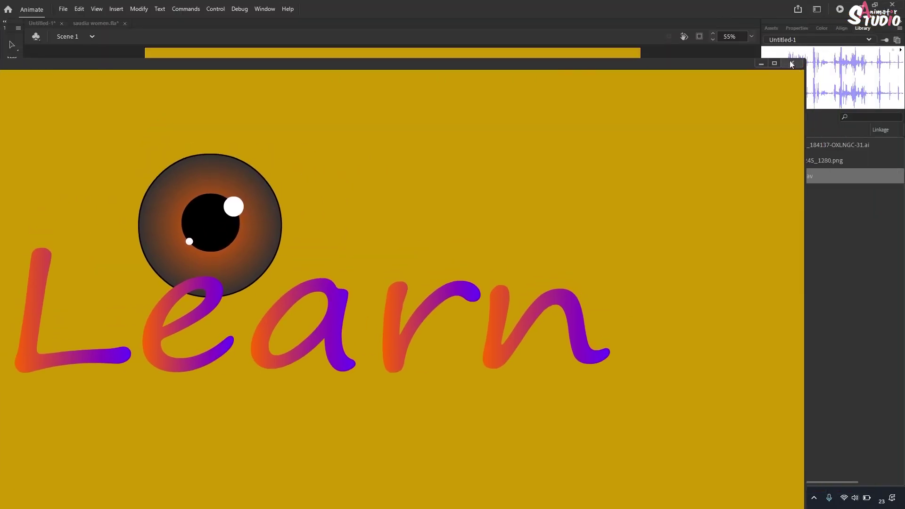
drag(697, 66, 596, 101)
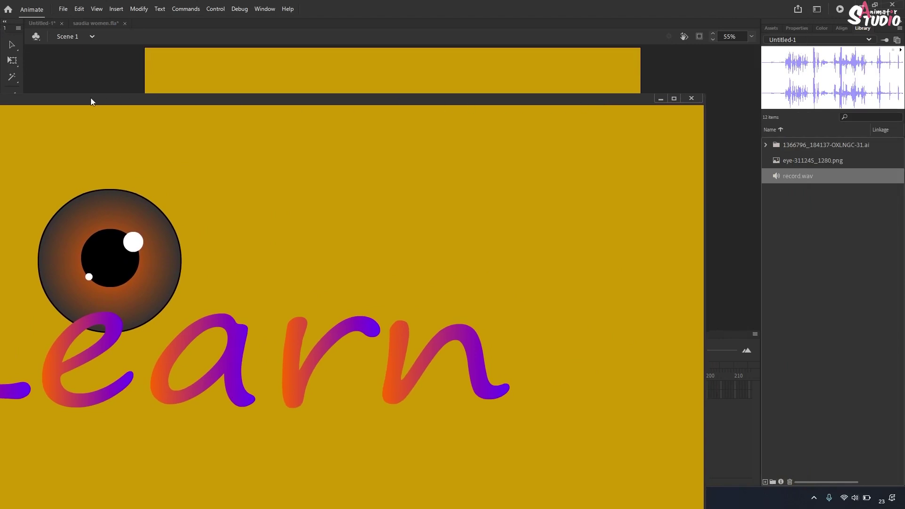
drag(91, 100, 460, 18)
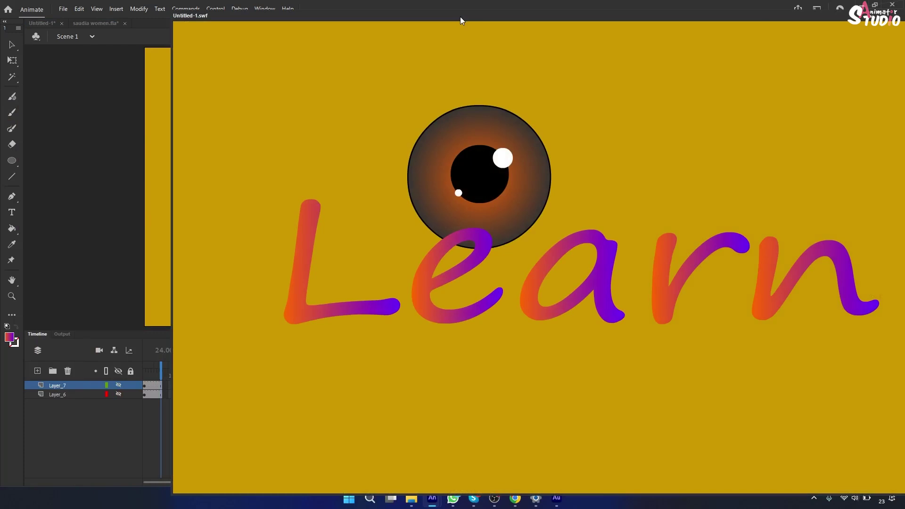
drag(358, 19, 337, 125)
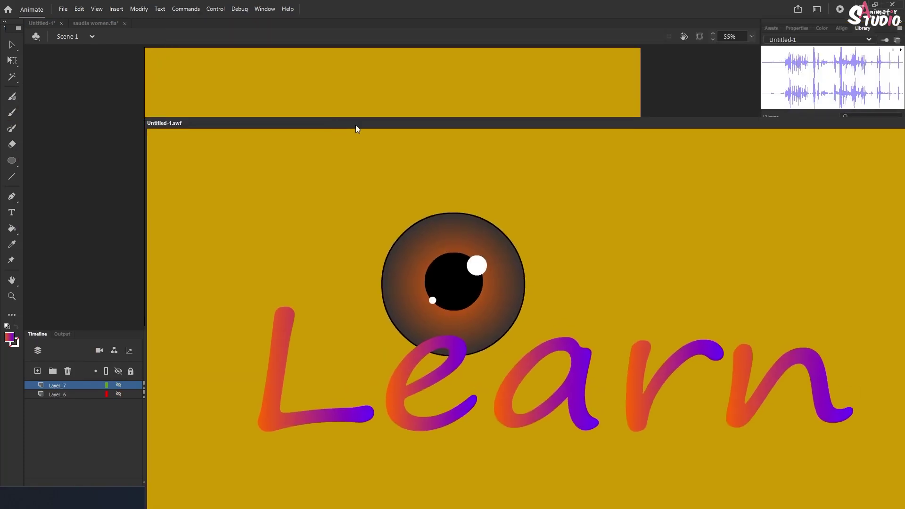
drag(548, 125, 192, 103)
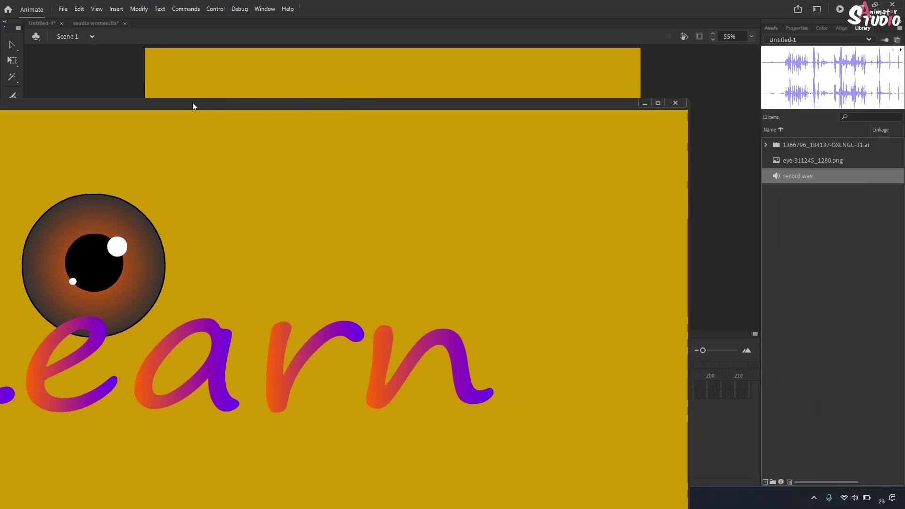
click(676, 102)
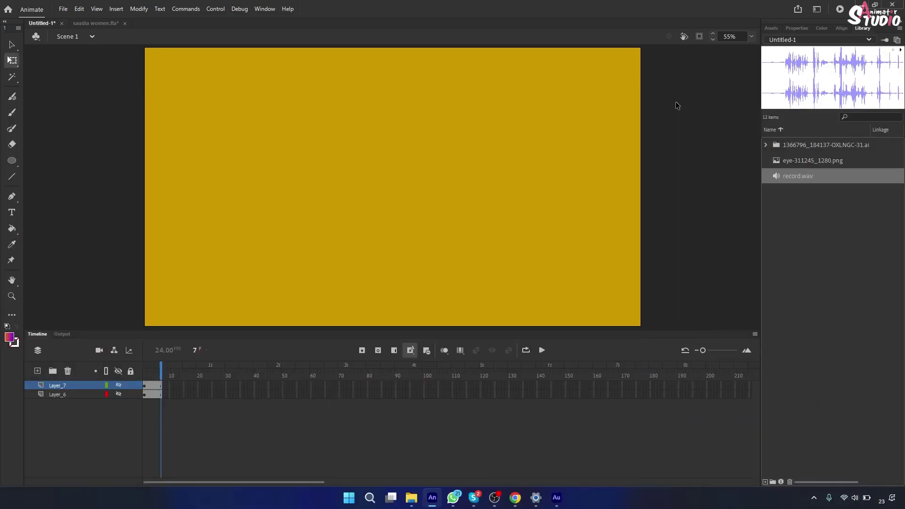
Step: Run the movie test again, view the preview both maximized and as a smaller floating window, and close it
click(224, 11)
click(228, 100)
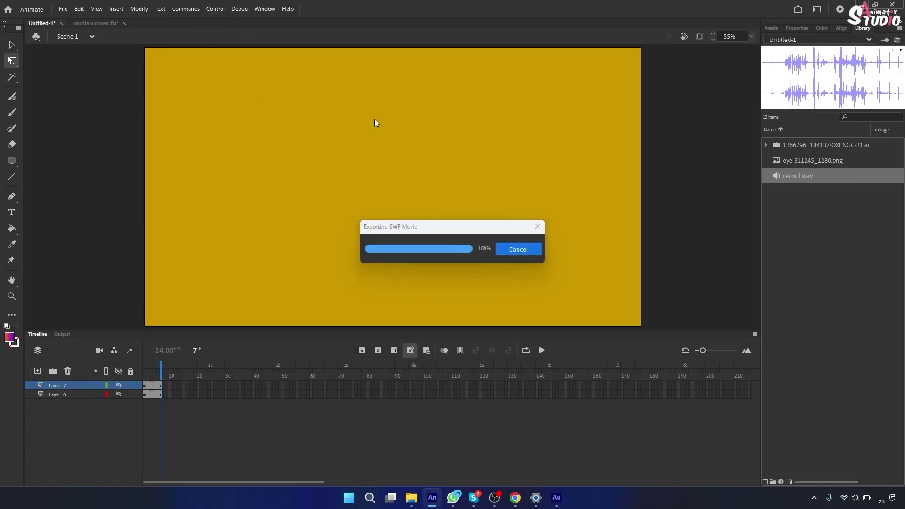
double_click(386, 104)
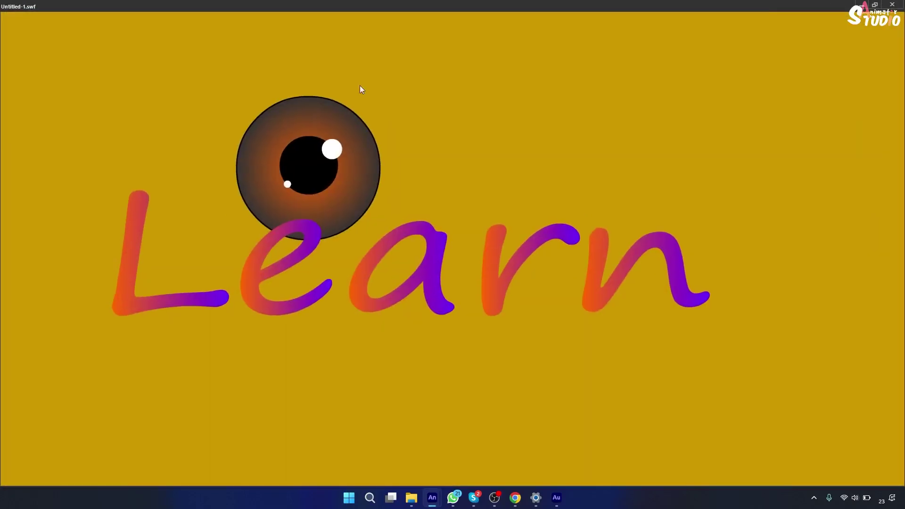
double_click(410, 9)
drag(262, 107, 553, 5)
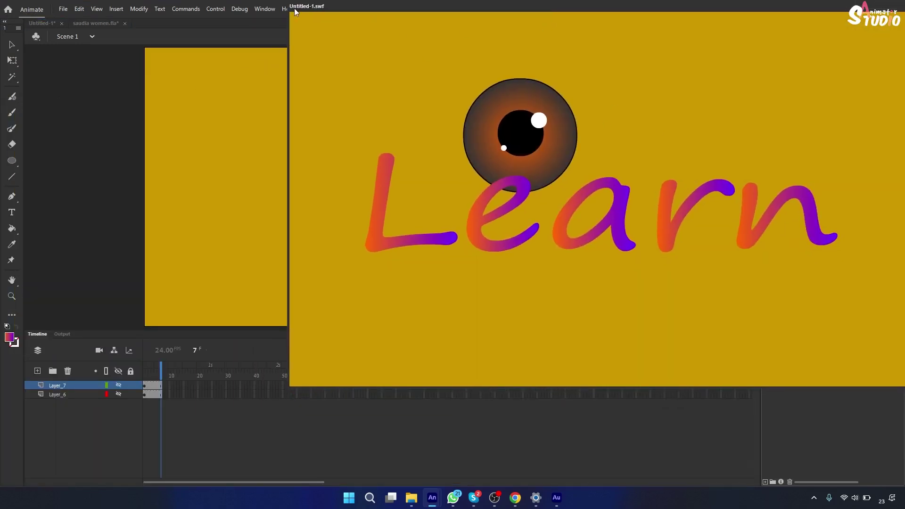
drag(341, 10, 347, 59)
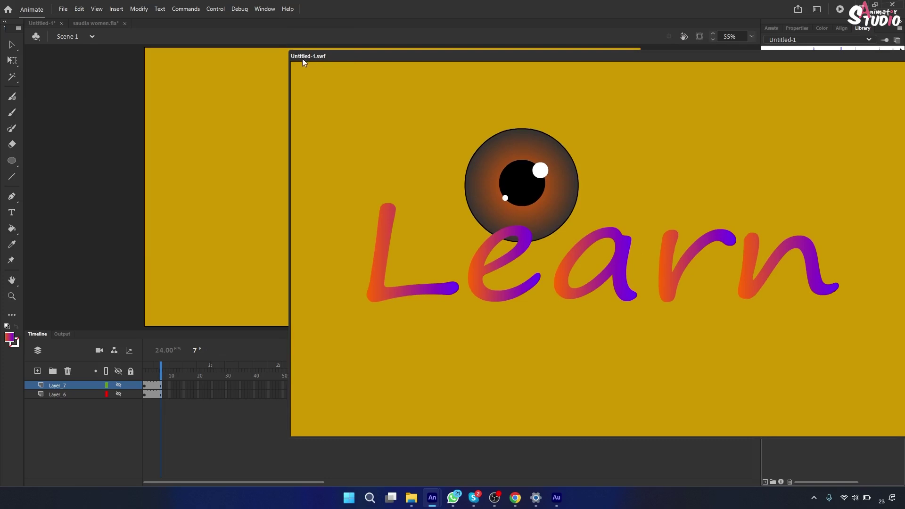
double_click(403, 56)
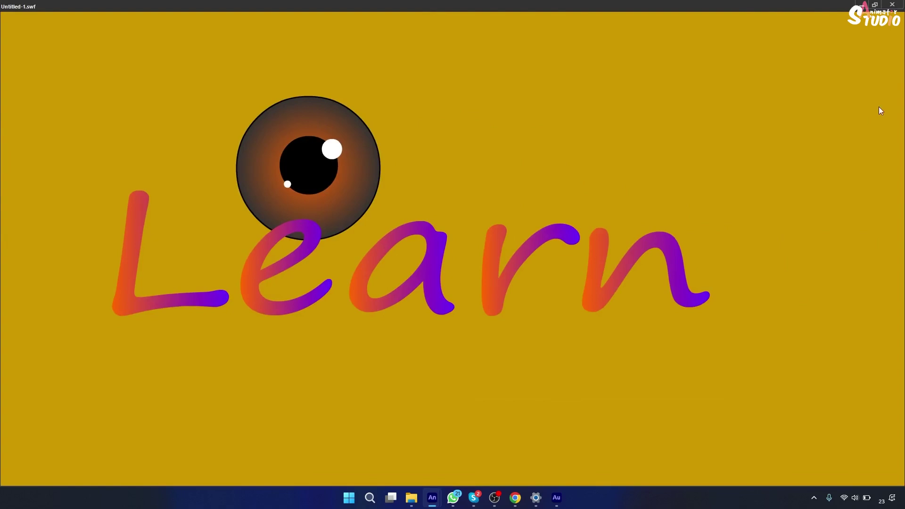
click(898, 4)
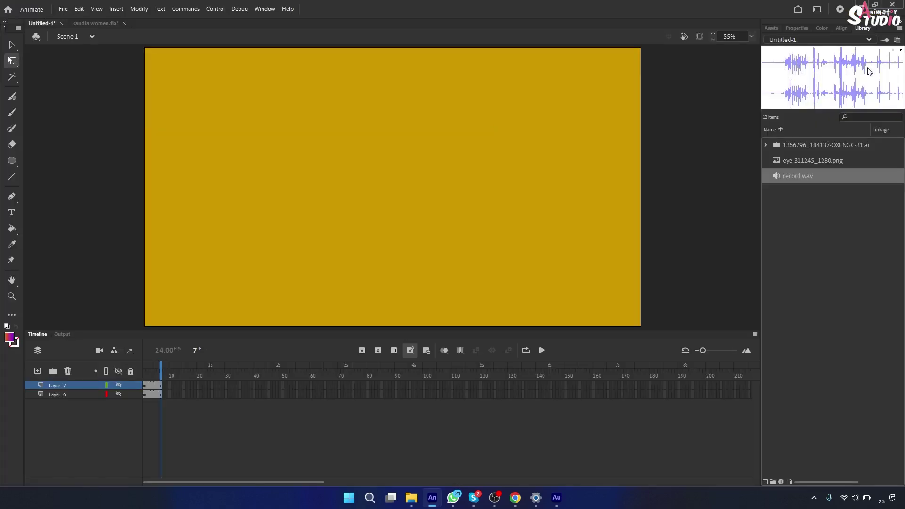
Step: Switch to the Skype call window, then search Windows for "note" and open Sticky Notes
mouse_move(463, 501)
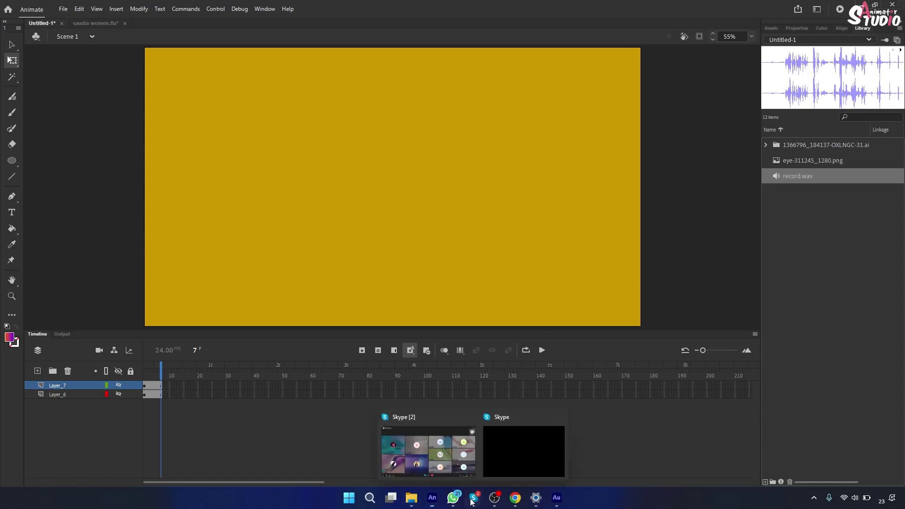
click(446, 465)
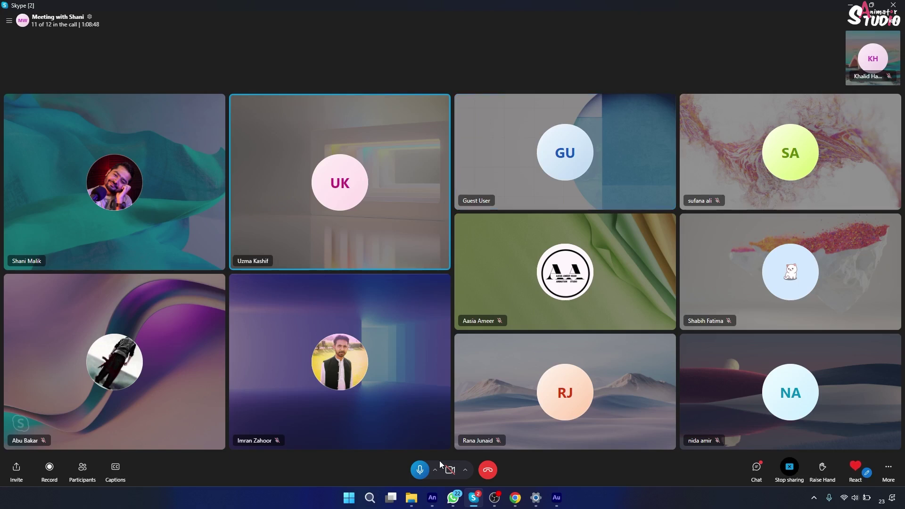
click(355, 503)
click(371, 499)
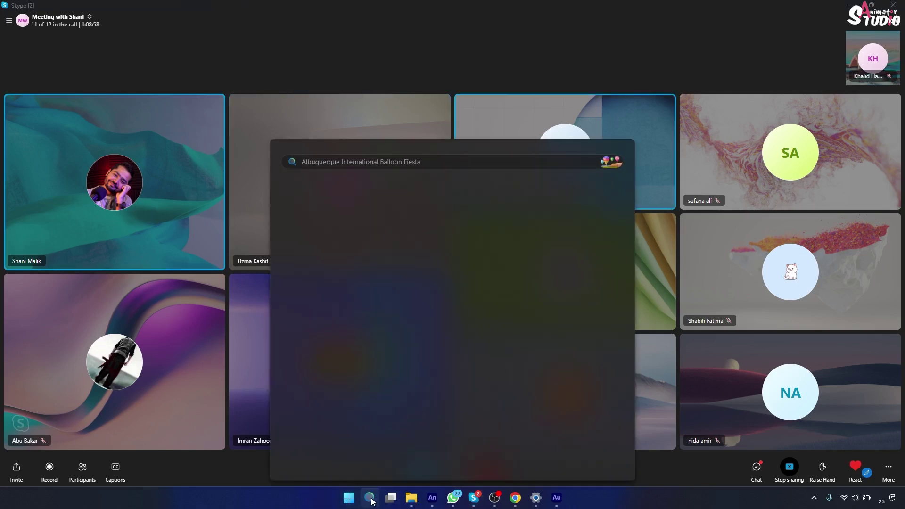
text(note)
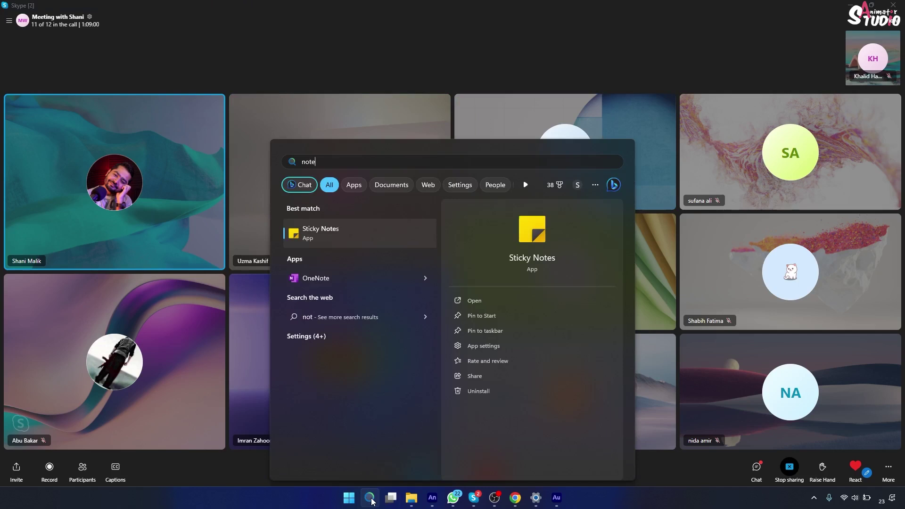
click(362, 236)
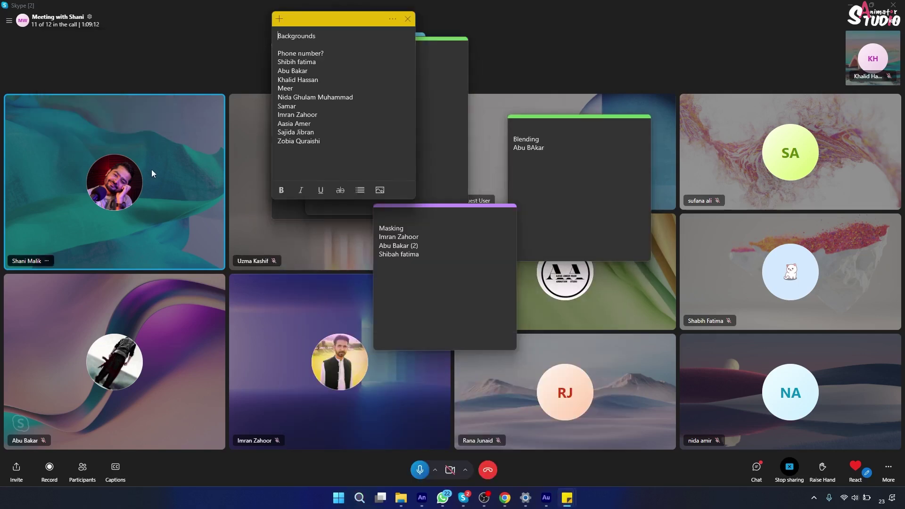
Step: Spread the overlapping Backgrounds, Animated Ads and Whiteboard Animation sticky notes apart to read their student lists
click(389, 42)
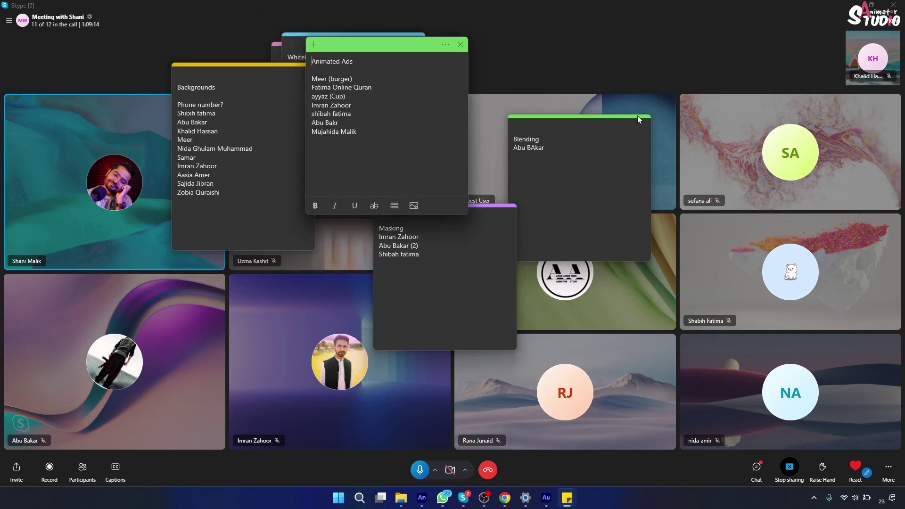
drag(366, 50, 679, 110)
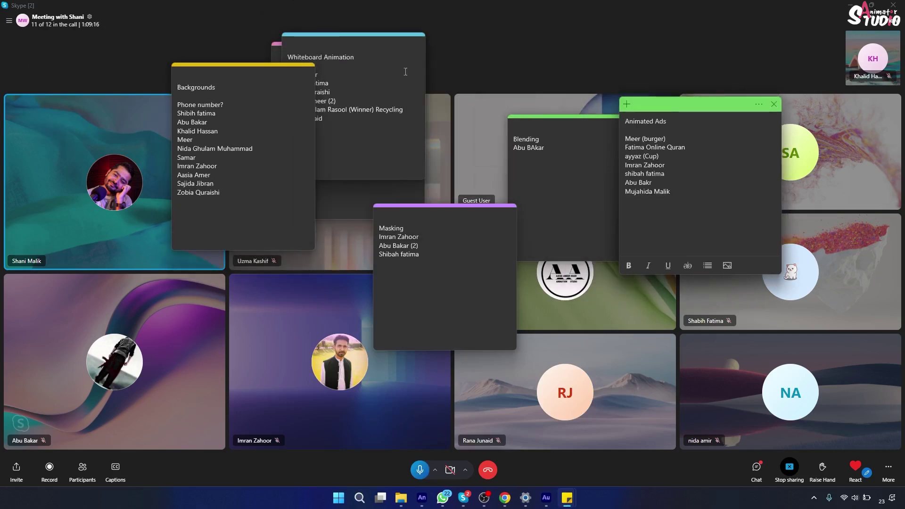
click(363, 38)
drag(363, 39, 312, 269)
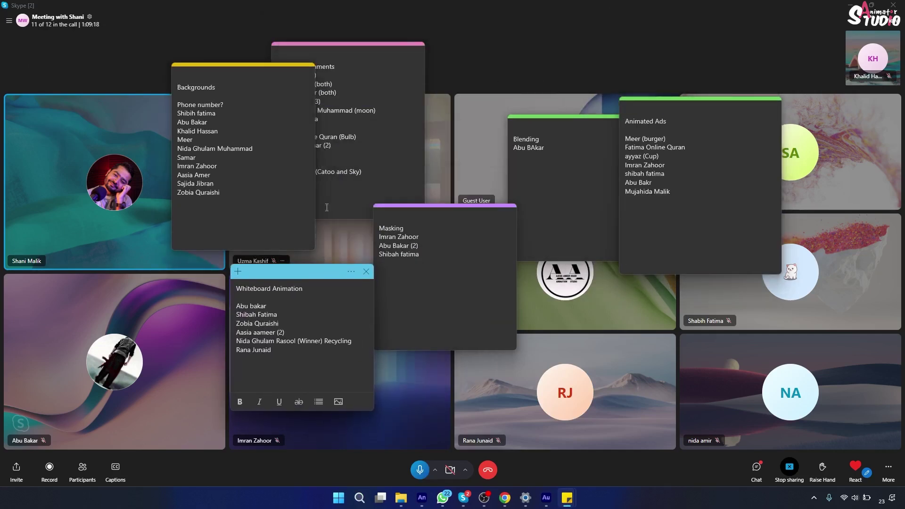
Step: Close all the Sticky Notes windows and return to the Skype call
right_click(568, 500)
click(550, 471)
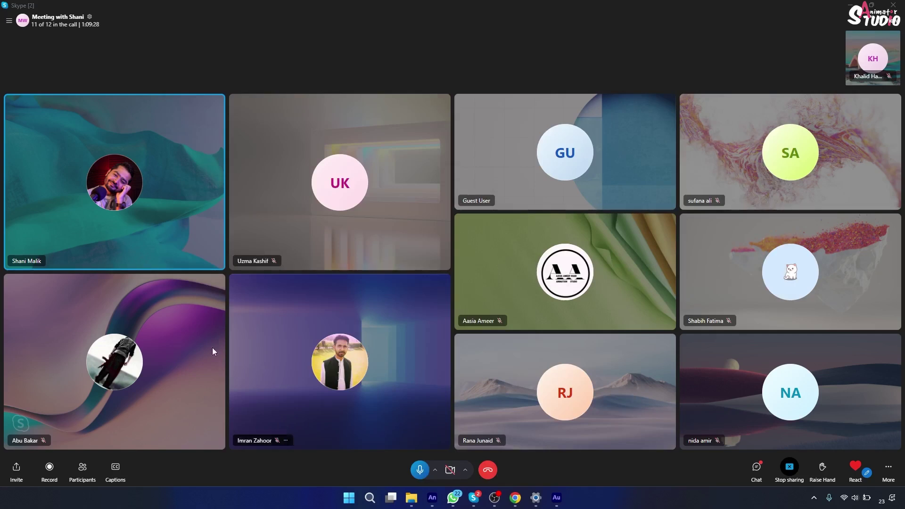
click(78, 118)
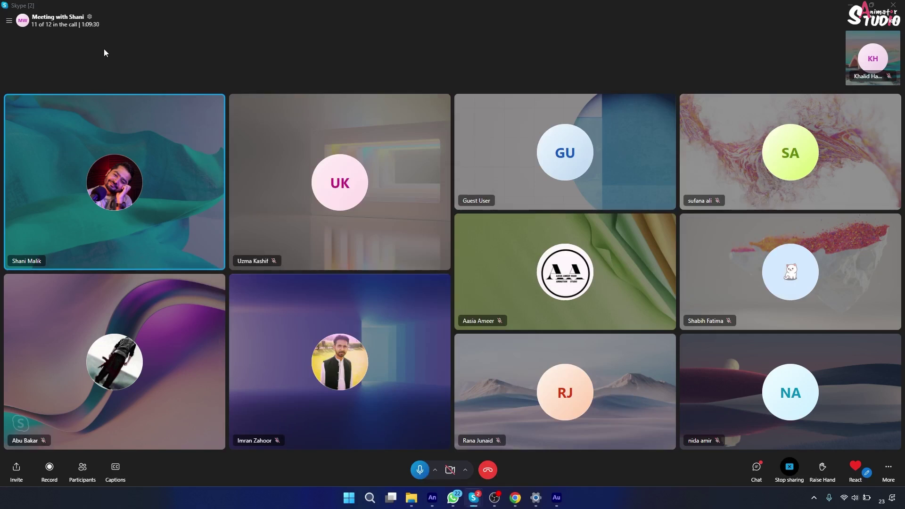